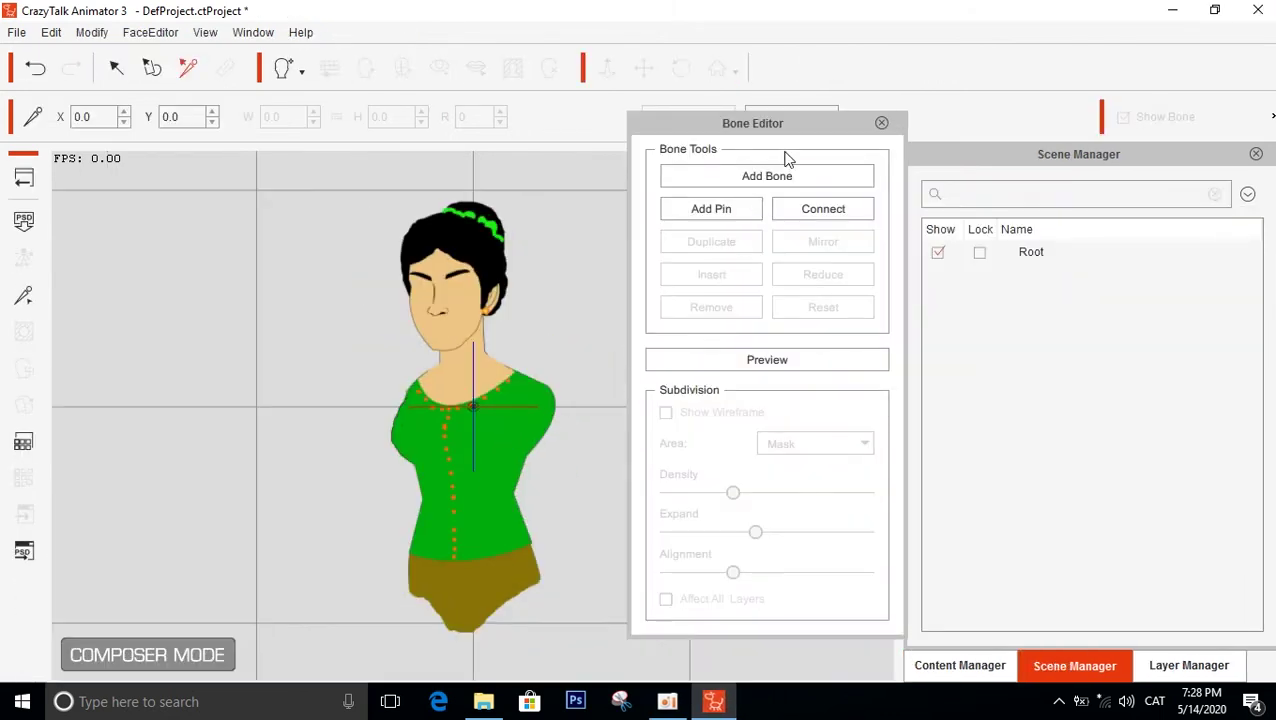
Add a vertical bone chain from the waist up through the torso, upper chest and chin to the top of the head
drag(797, 124, 881, 107)
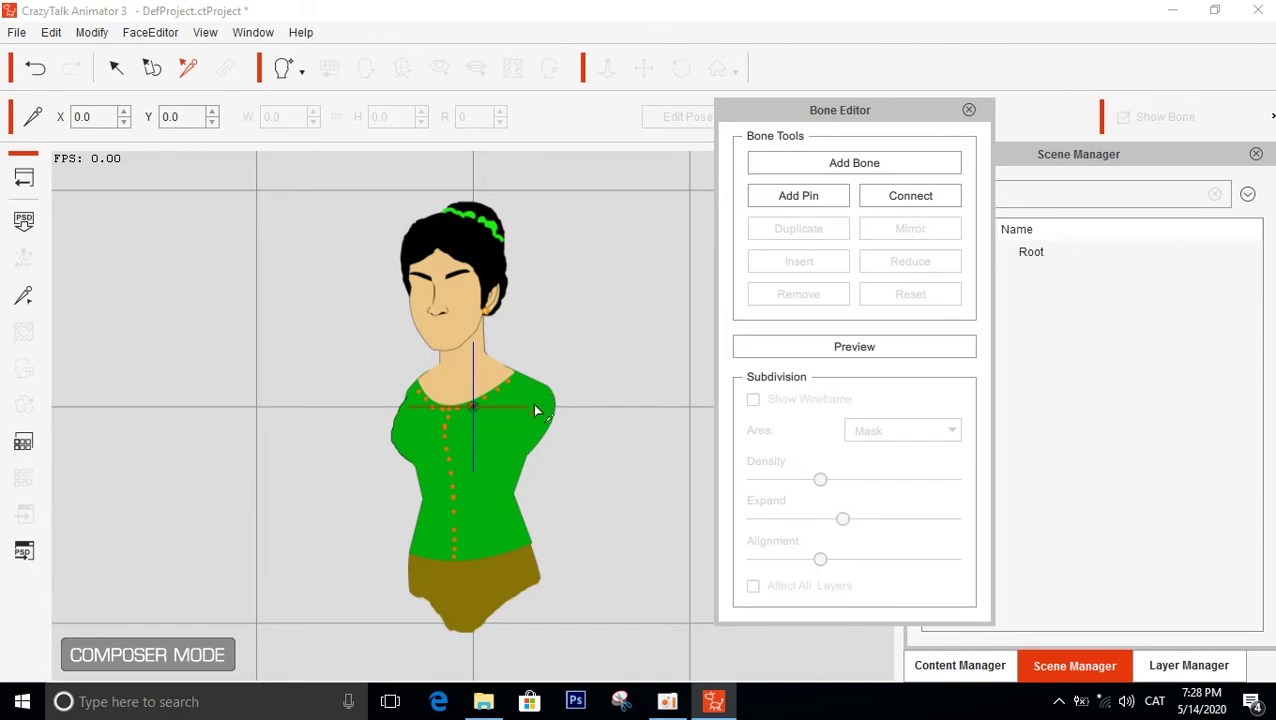
click(824, 170)
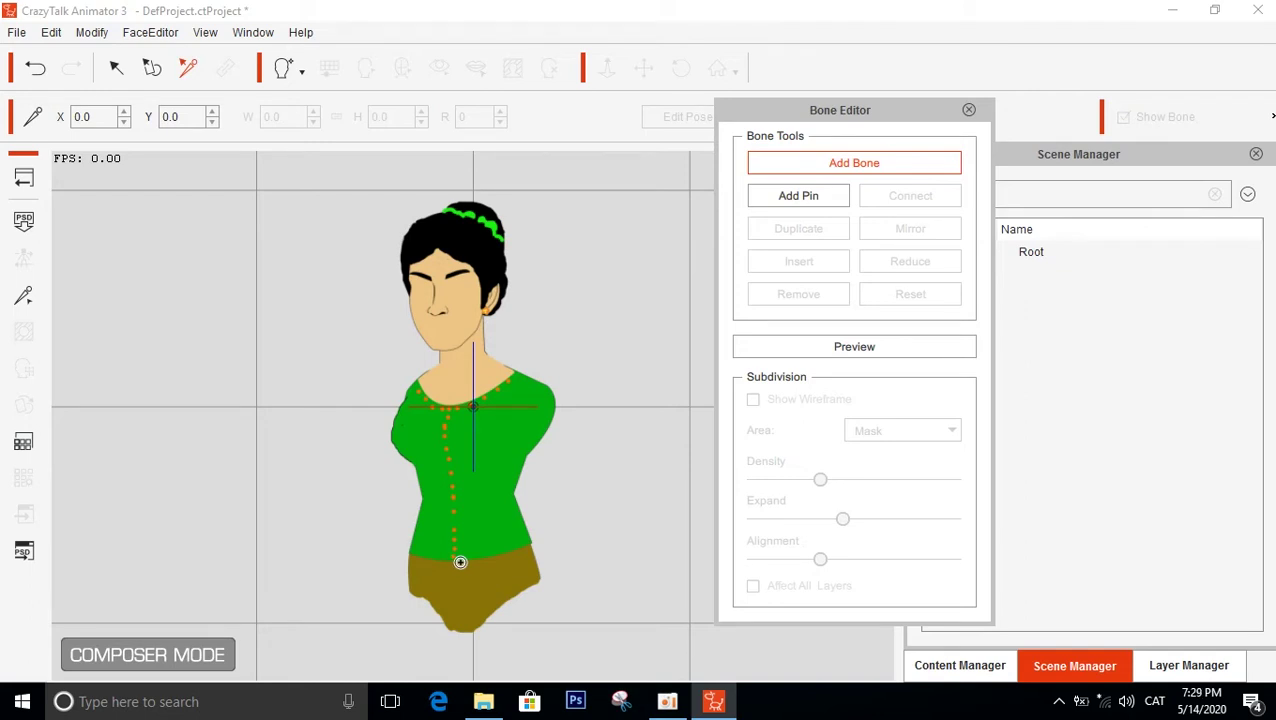
drag(460, 562, 456, 413)
click(456, 413)
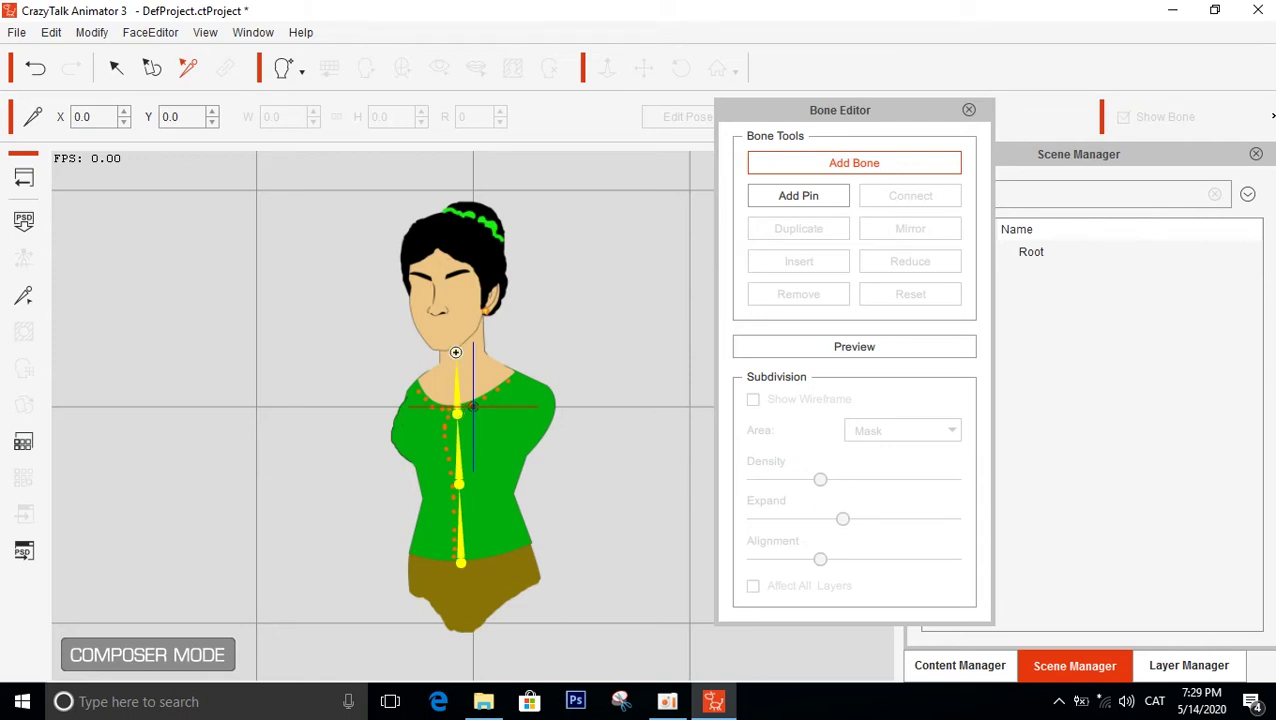
click(455, 352)
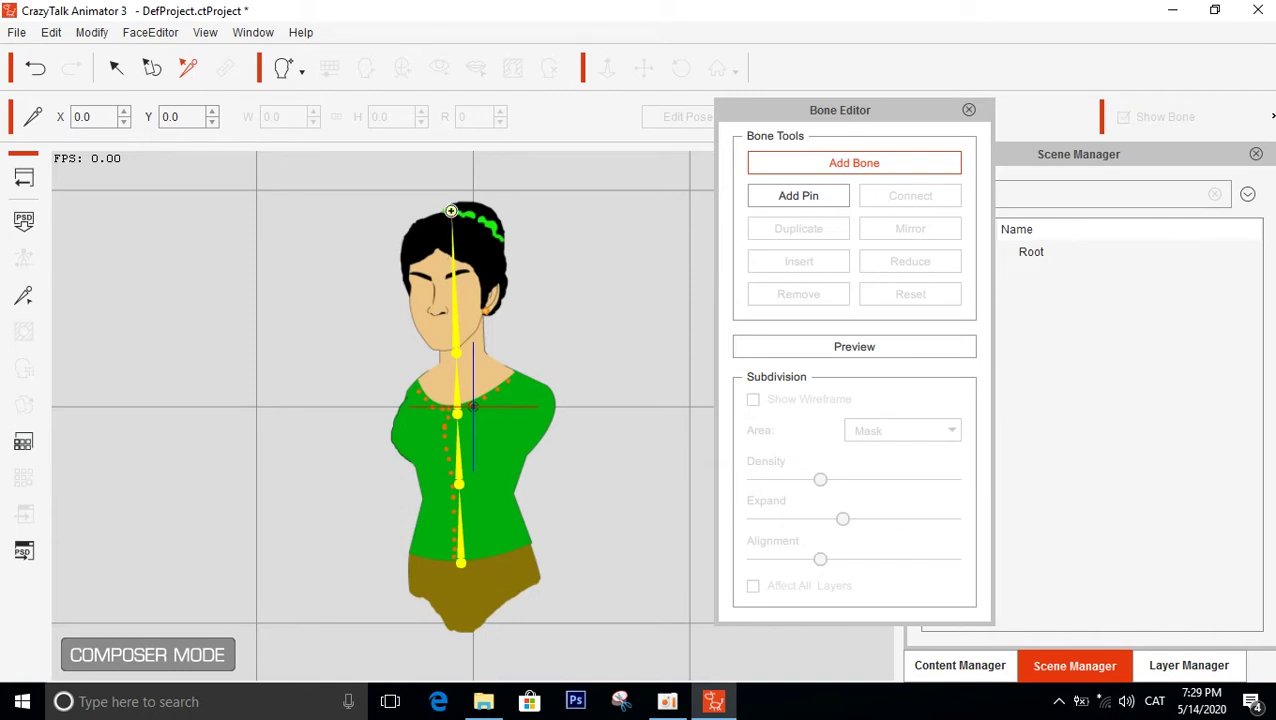
click(451, 211)
click(836, 162)
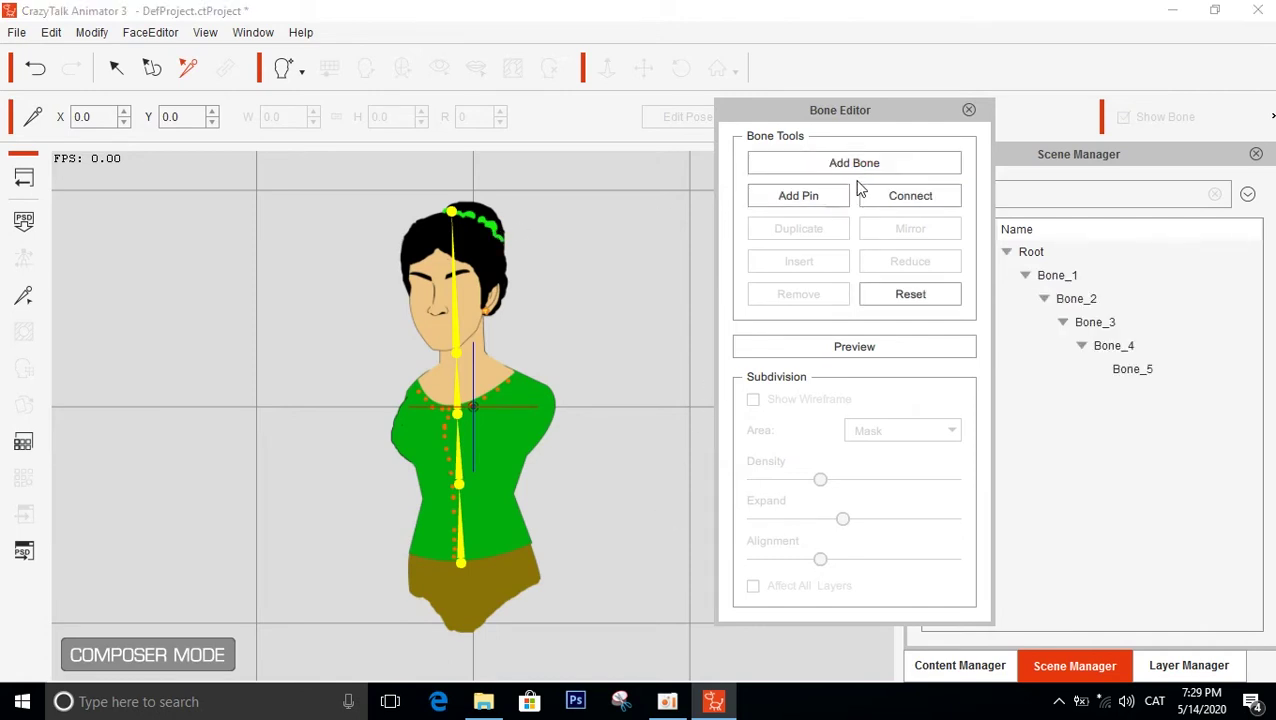
Branch two more bones from the neck joint just below the chin, one out to each shoulder
click(855, 165)
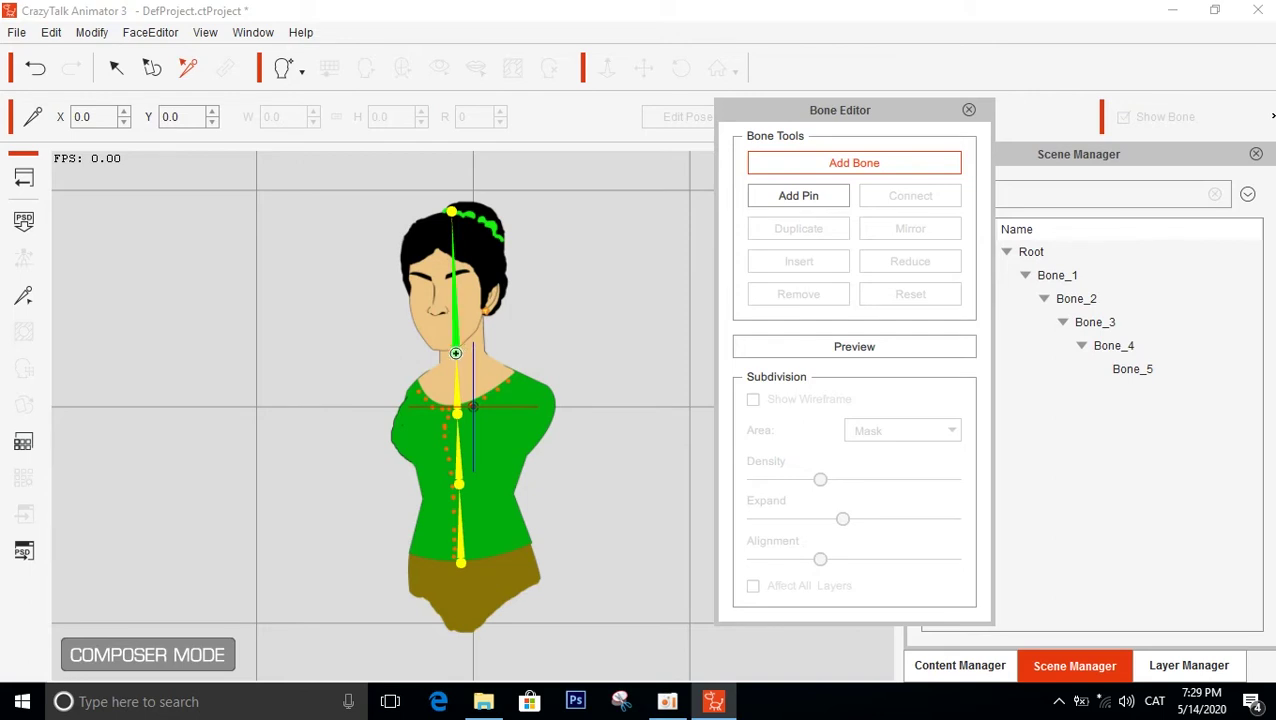
click(455, 353)
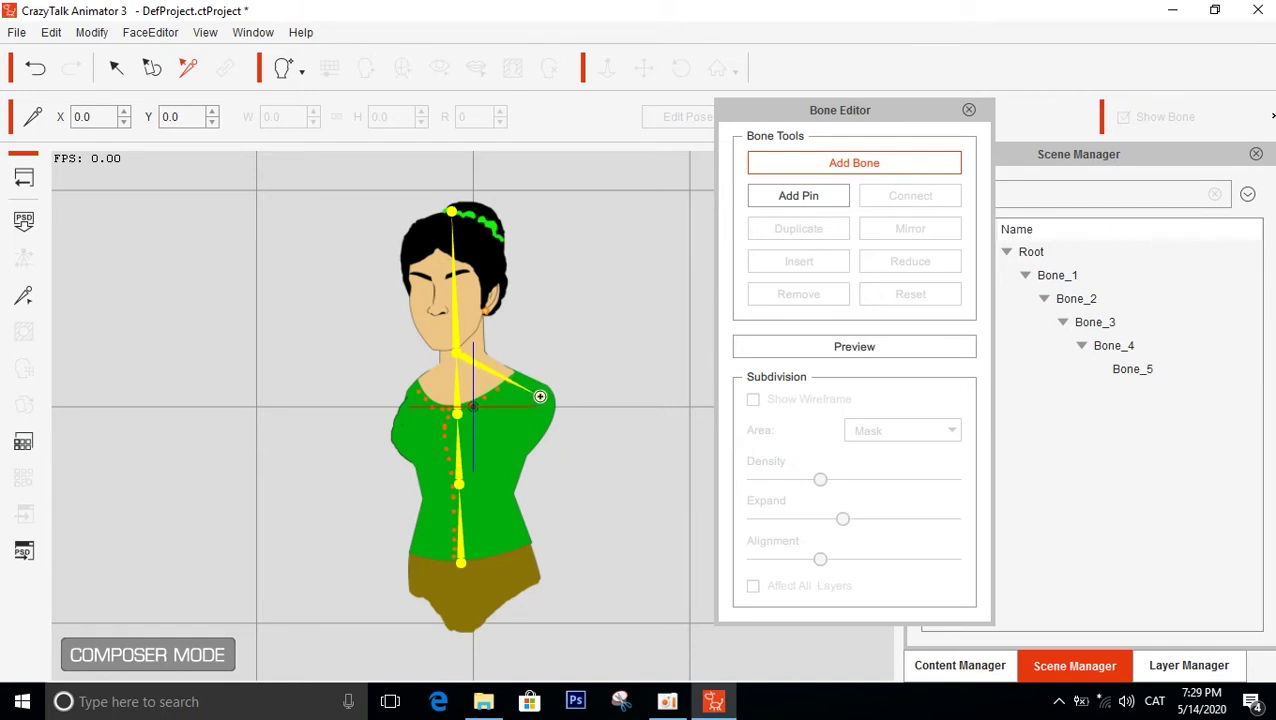
click(540, 397)
click(888, 163)
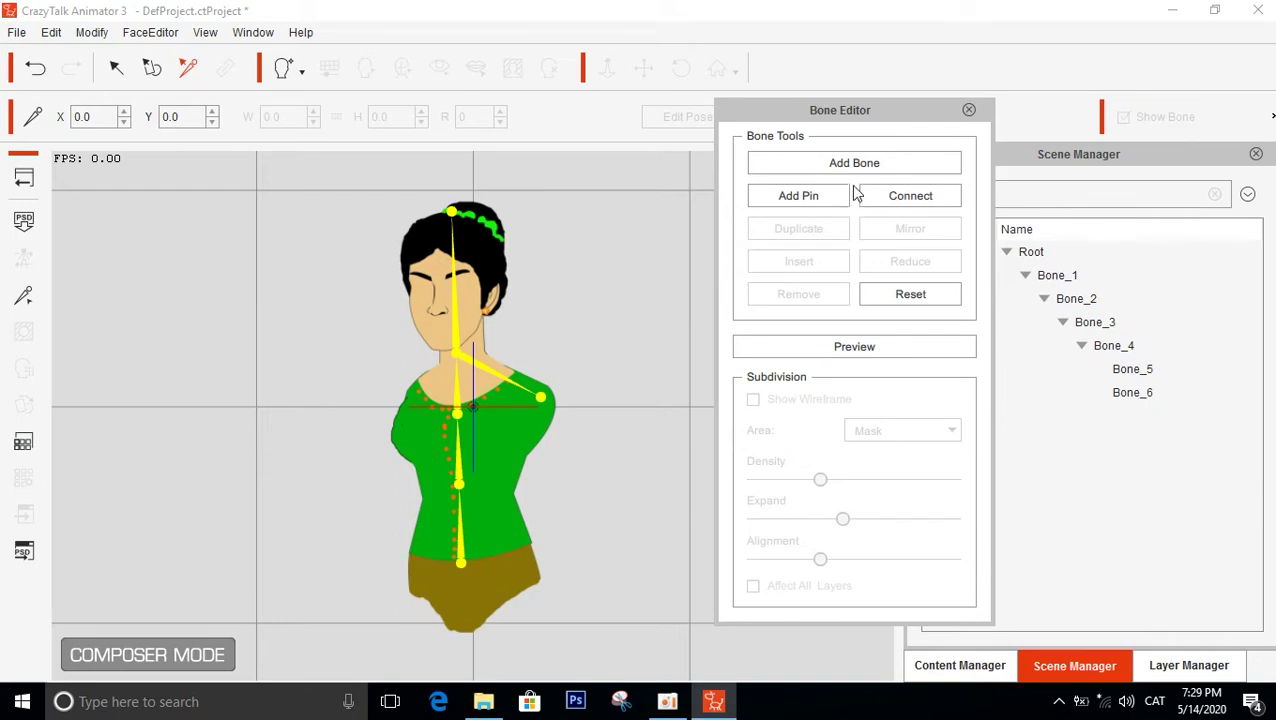
click(854, 163)
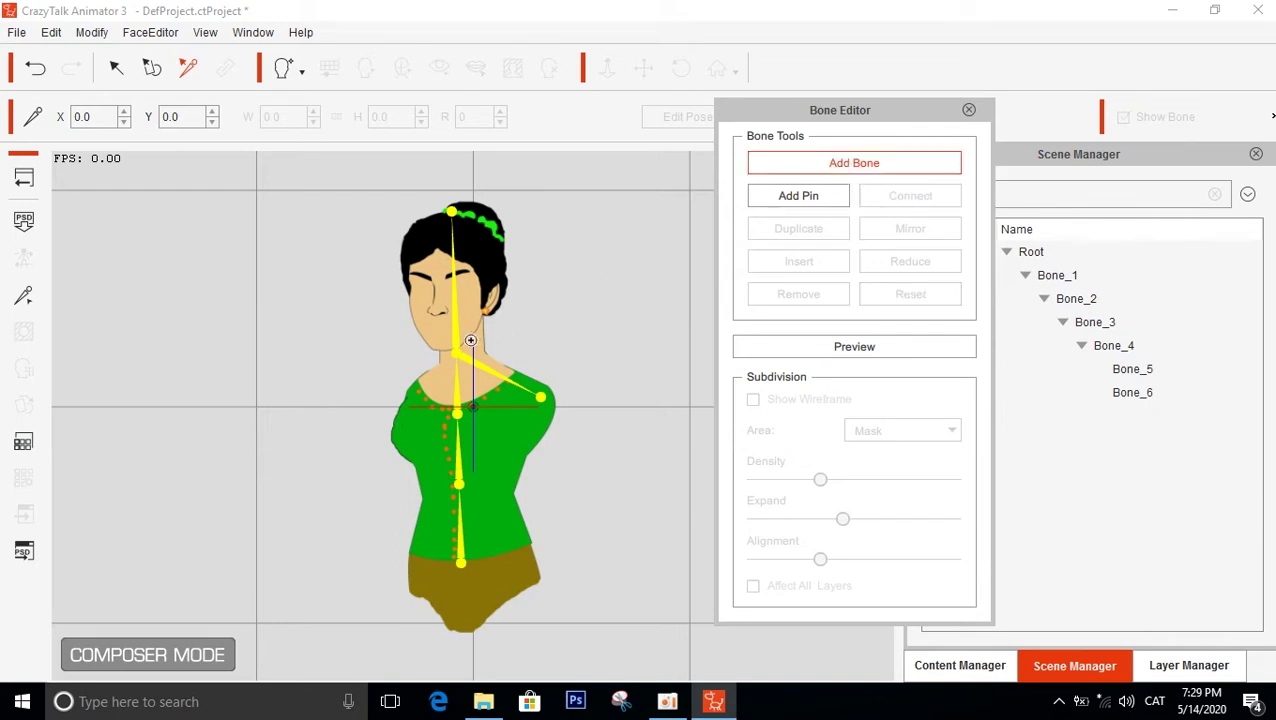
click(455, 354)
drag(455, 354, 416, 392)
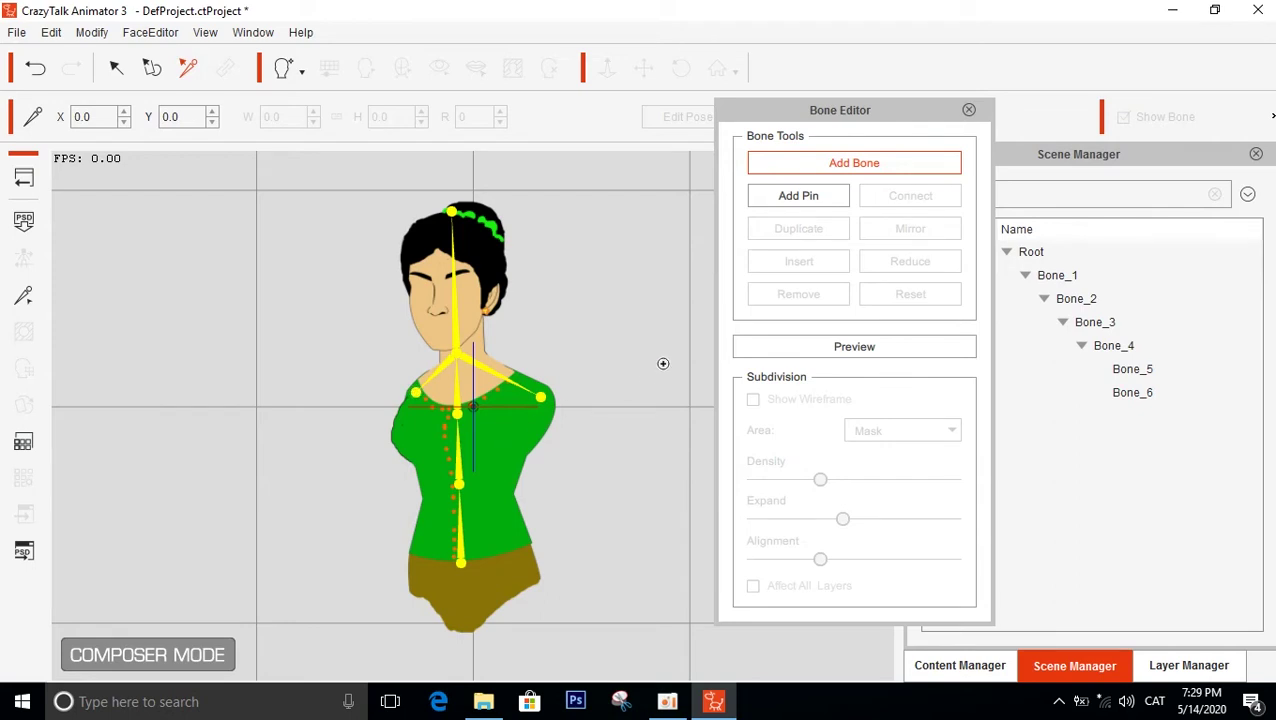
click(882, 163)
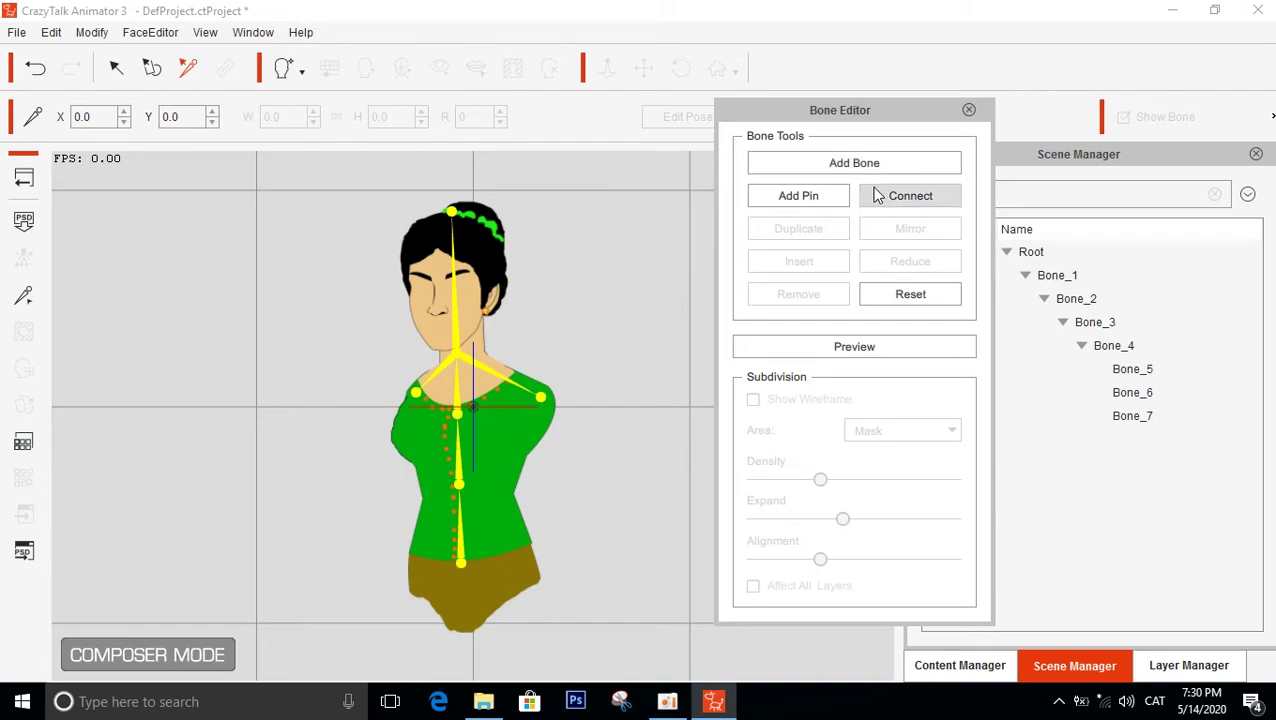
Branch two bones from the waist joint, one to each hip, and close the Bone Editor
click(462, 564)
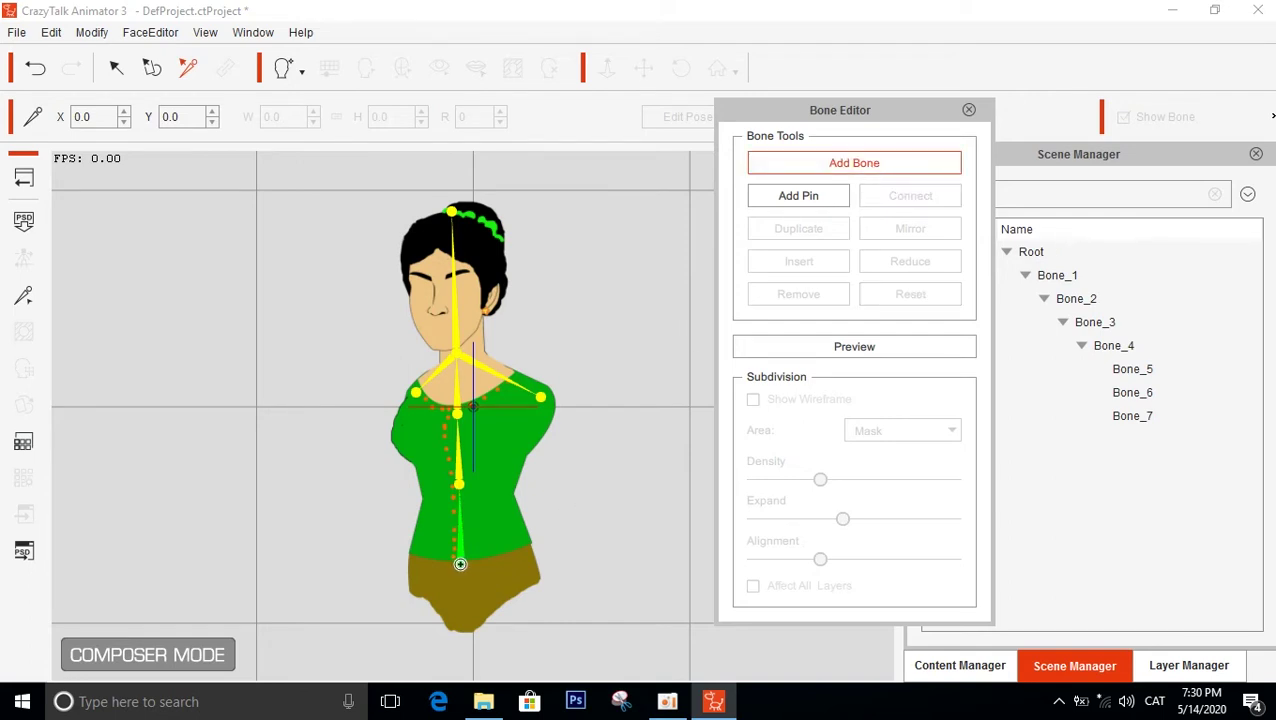
drag(460, 564, 506, 586)
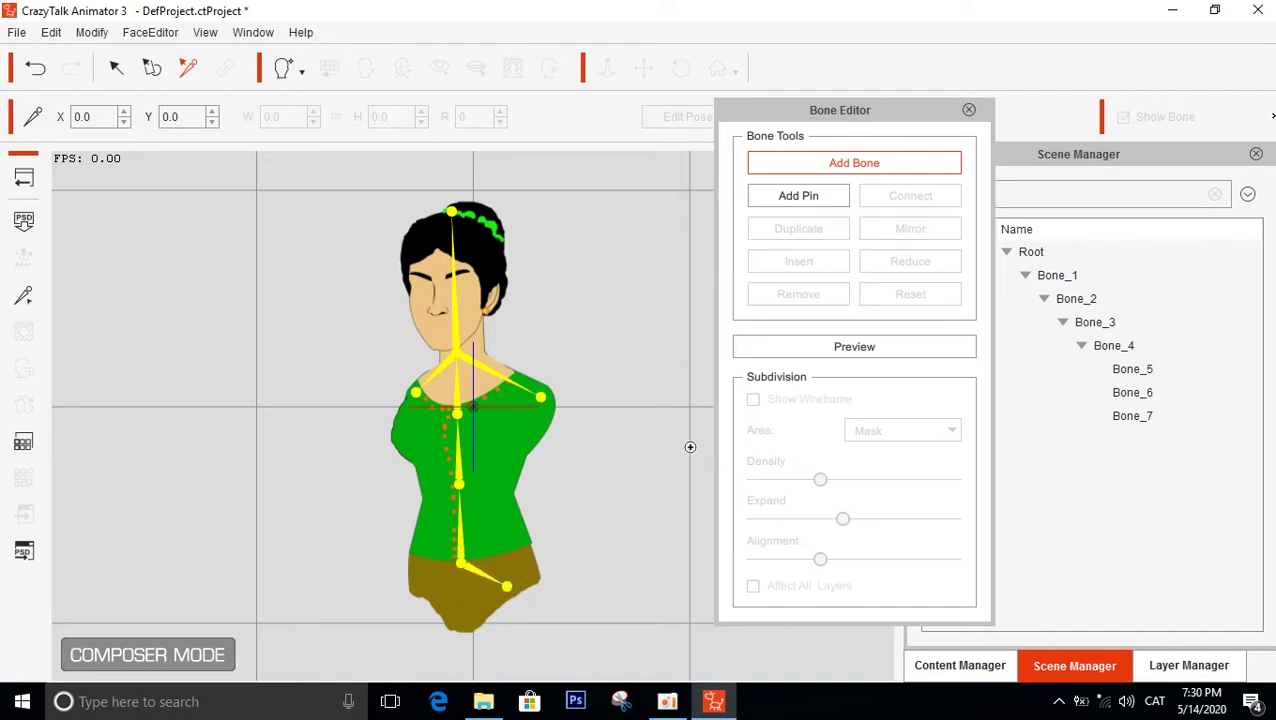
click(871, 163)
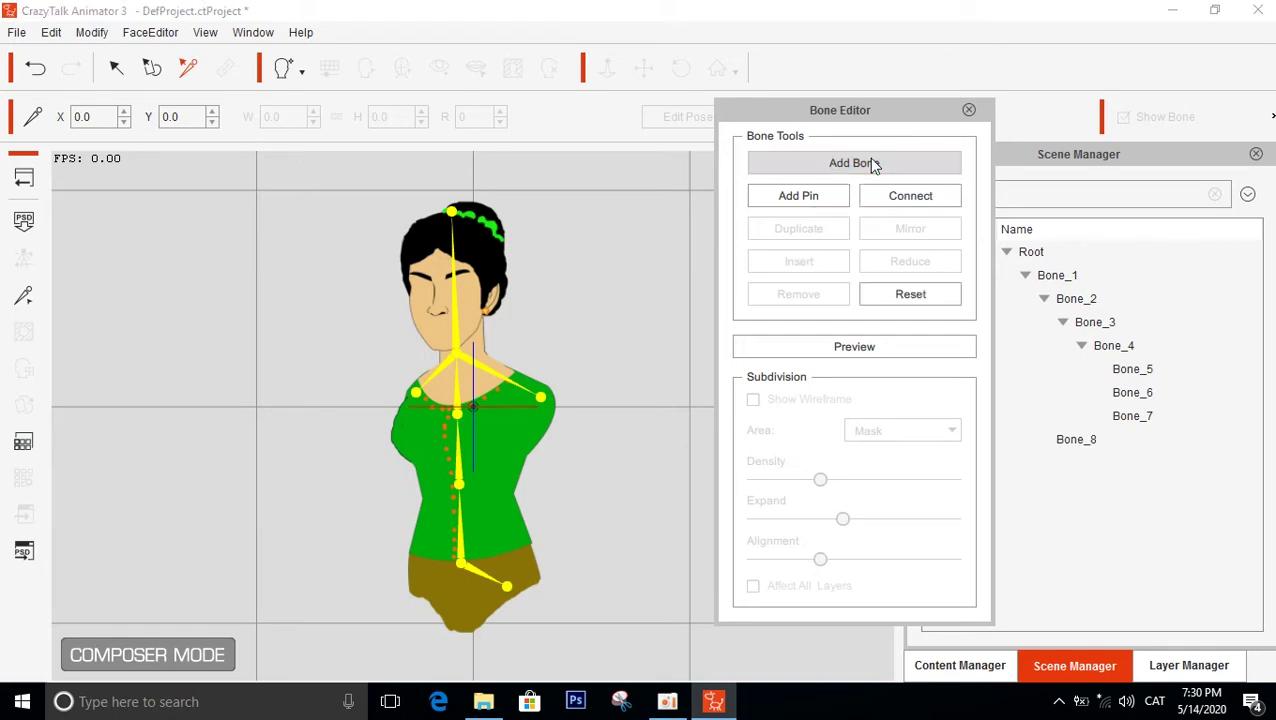
click(868, 163)
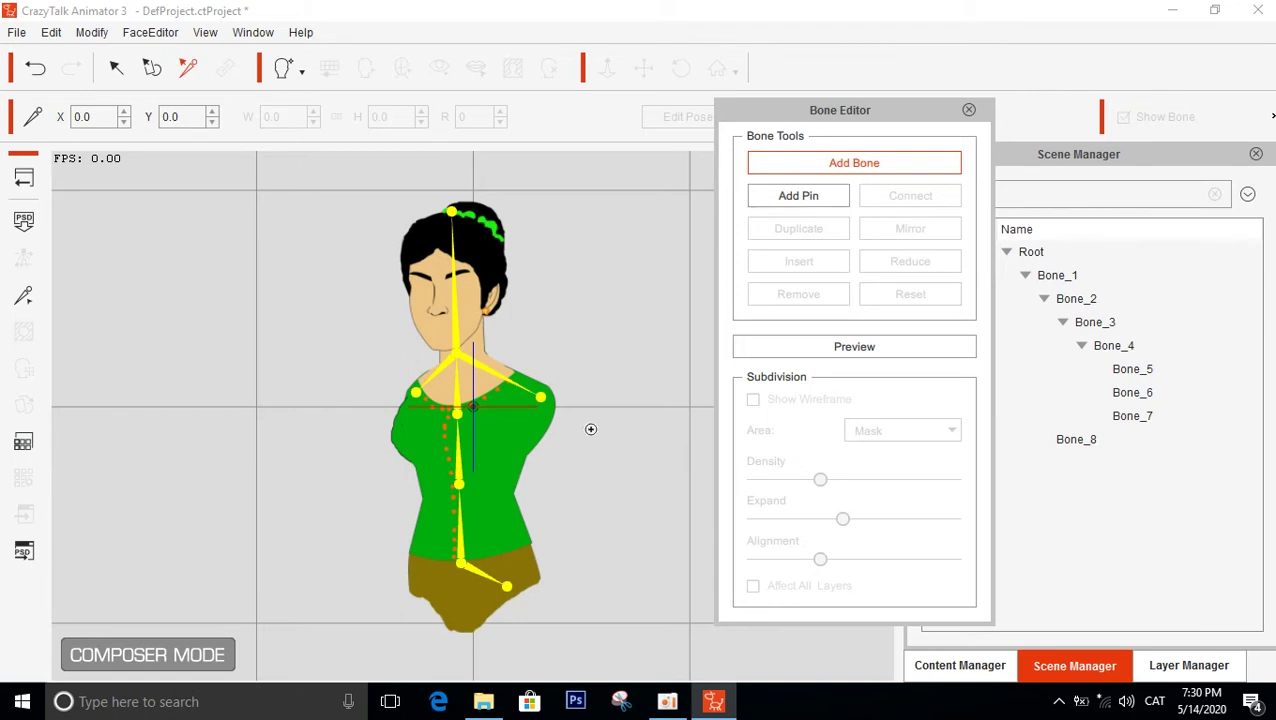
click(428, 590)
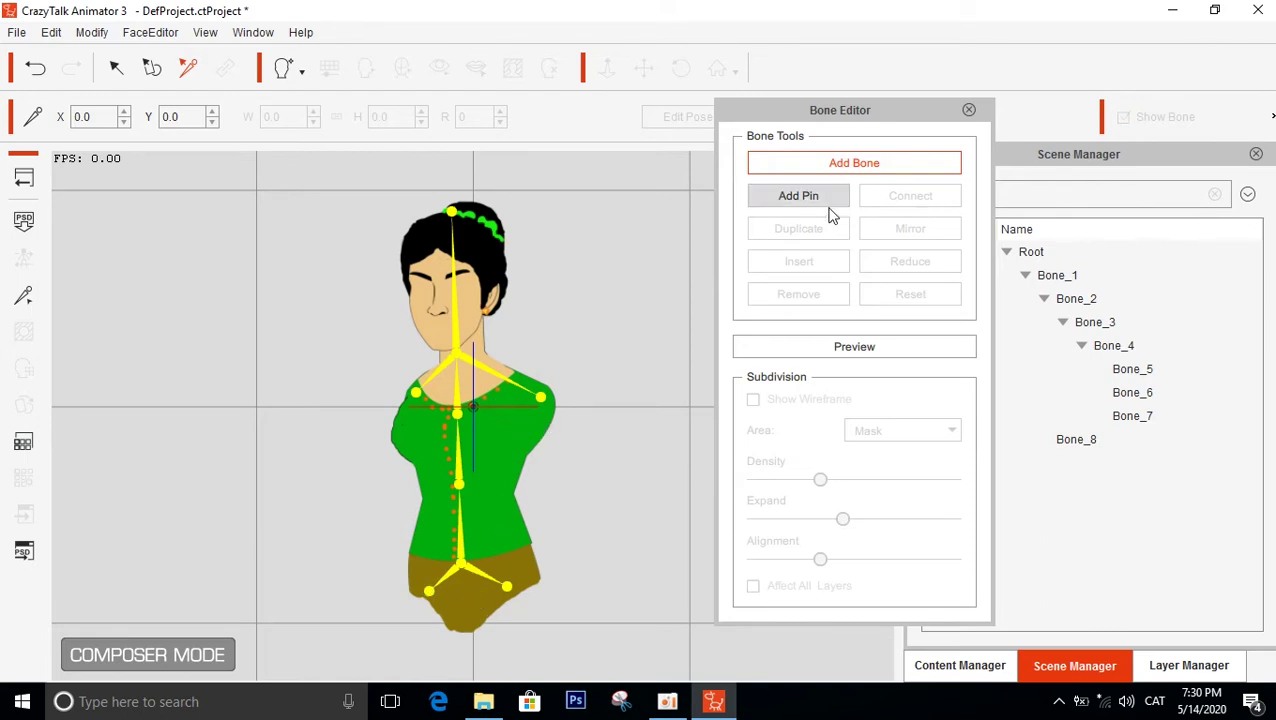
click(868, 163)
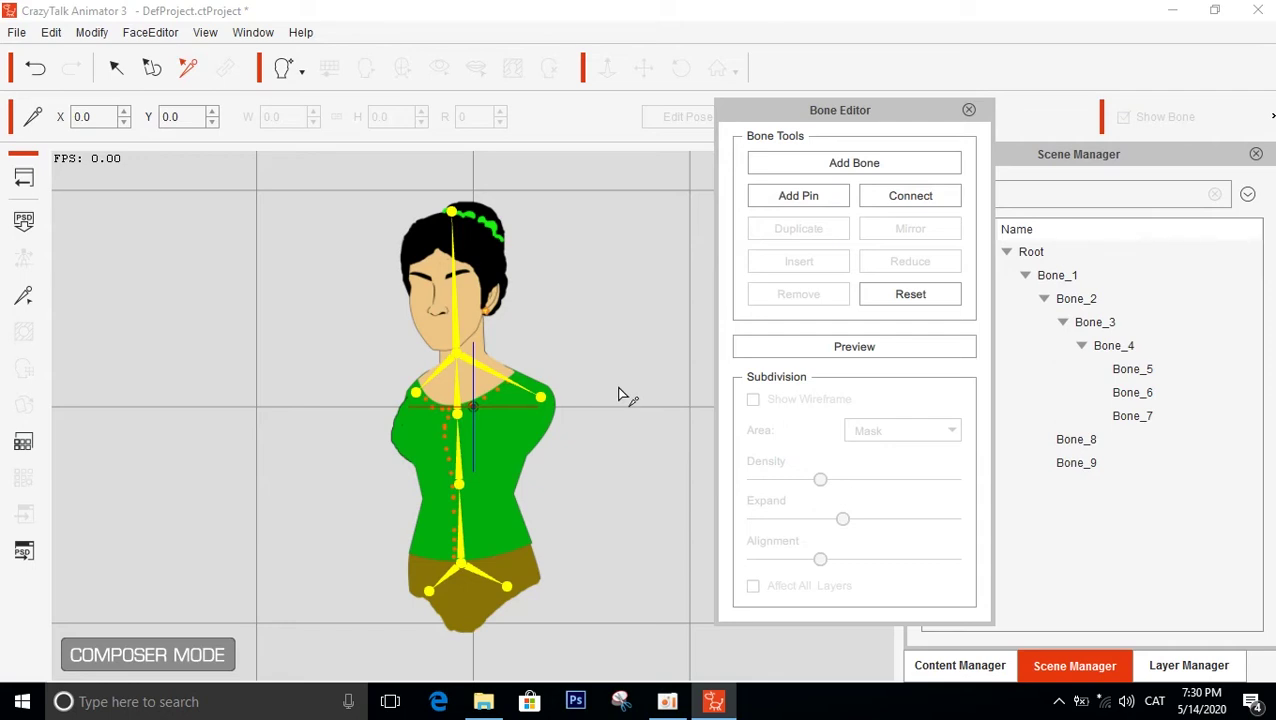
drag(621, 413, 626, 350)
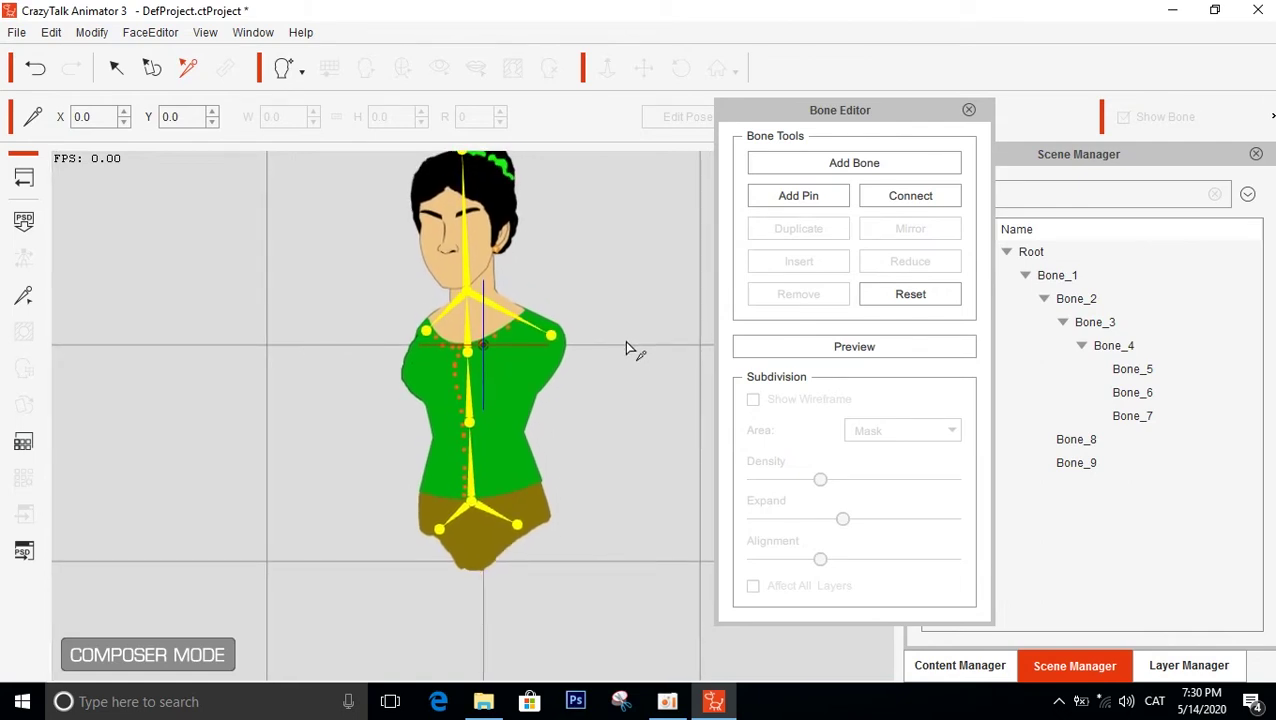
click(969, 111)
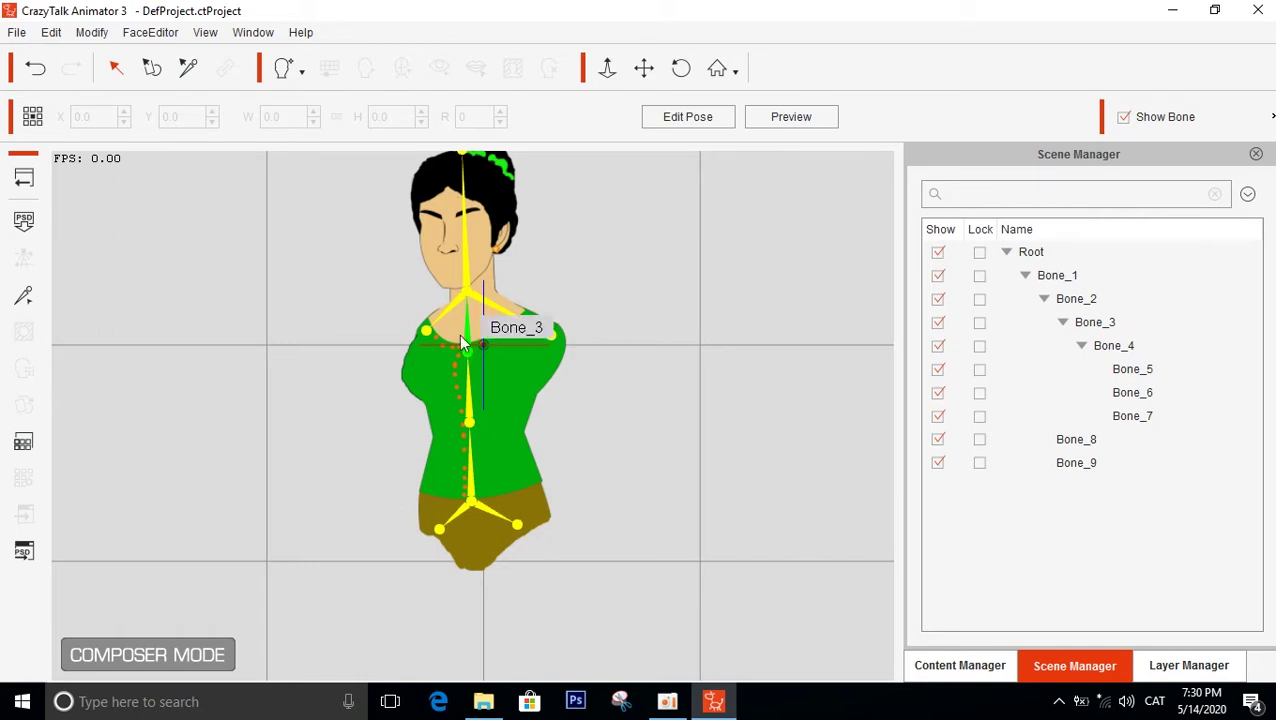
Show the layer list and load image 3 from folder 003 as the Deform sprite of shoulder bone Bone_7
click(1208, 672)
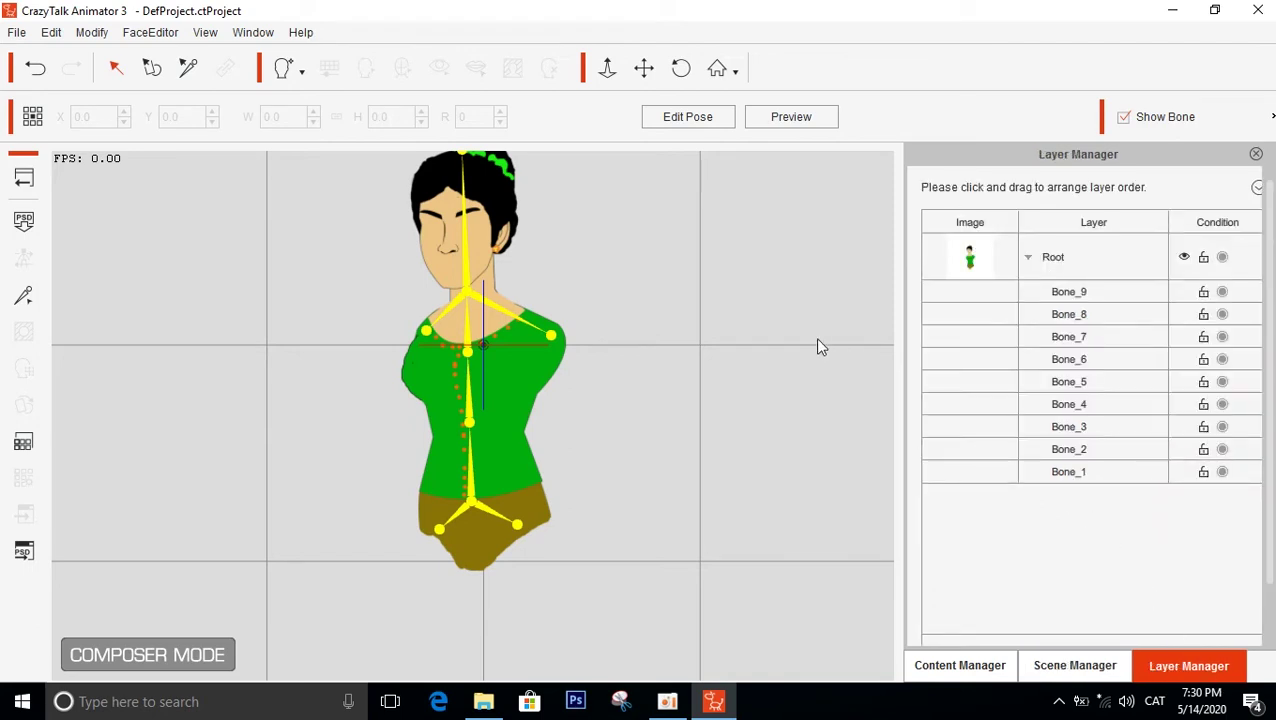
click(427, 331)
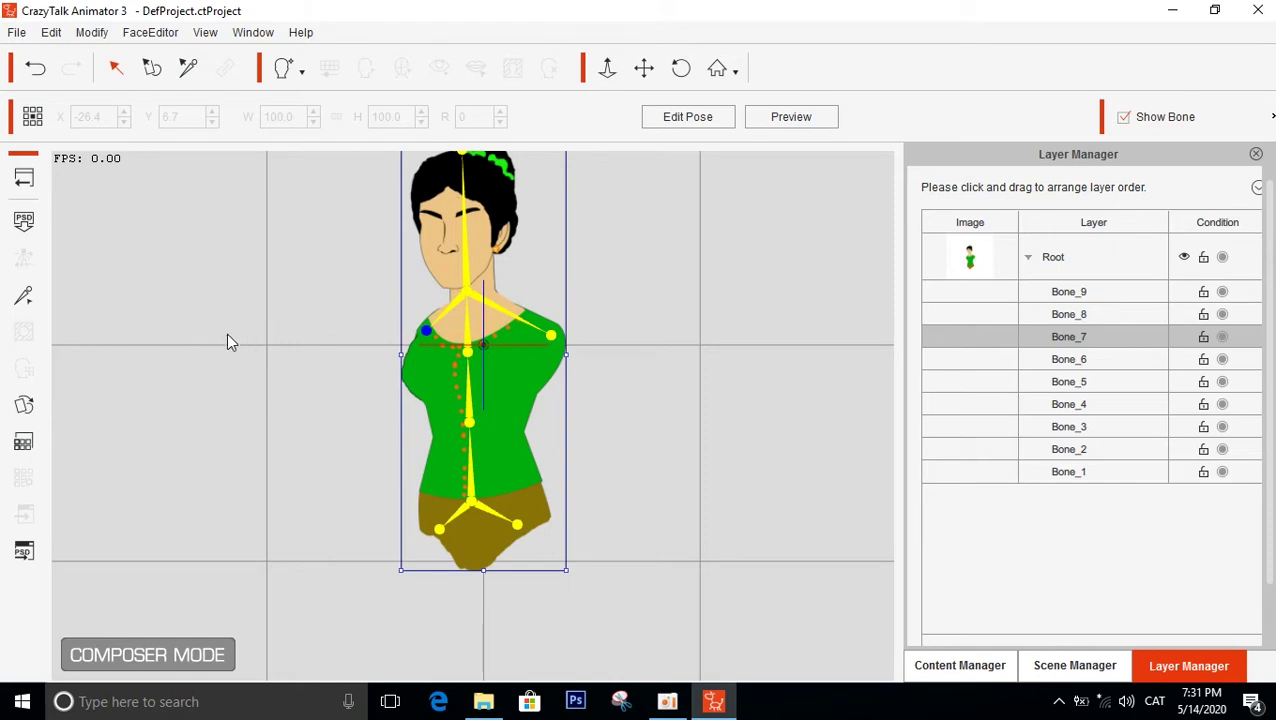
click(25, 406)
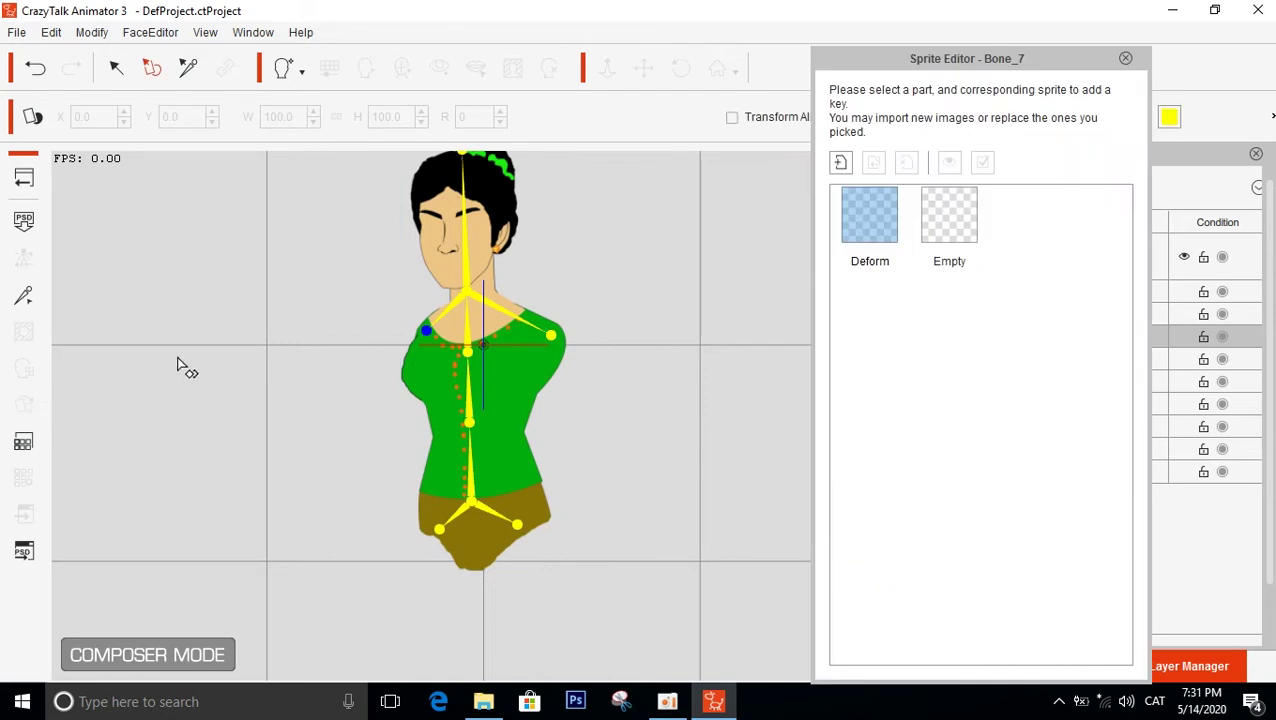
click(875, 225)
double_click(875, 225)
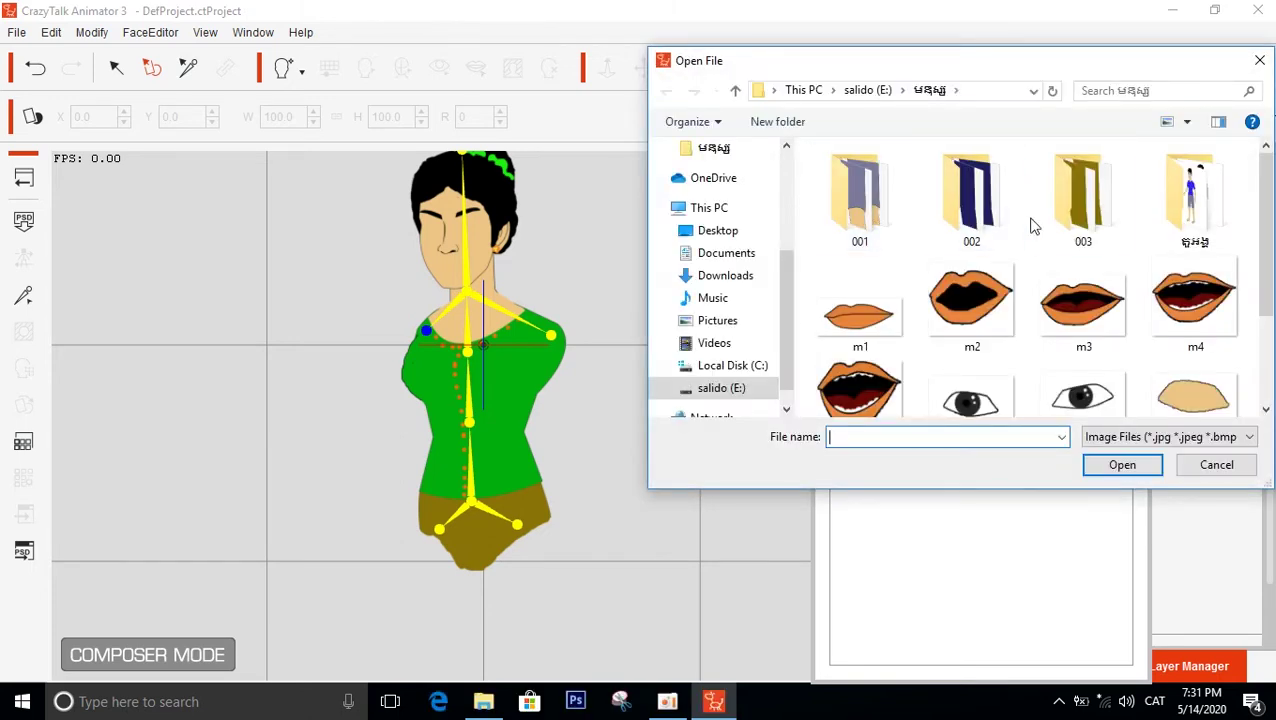
click(1090, 210)
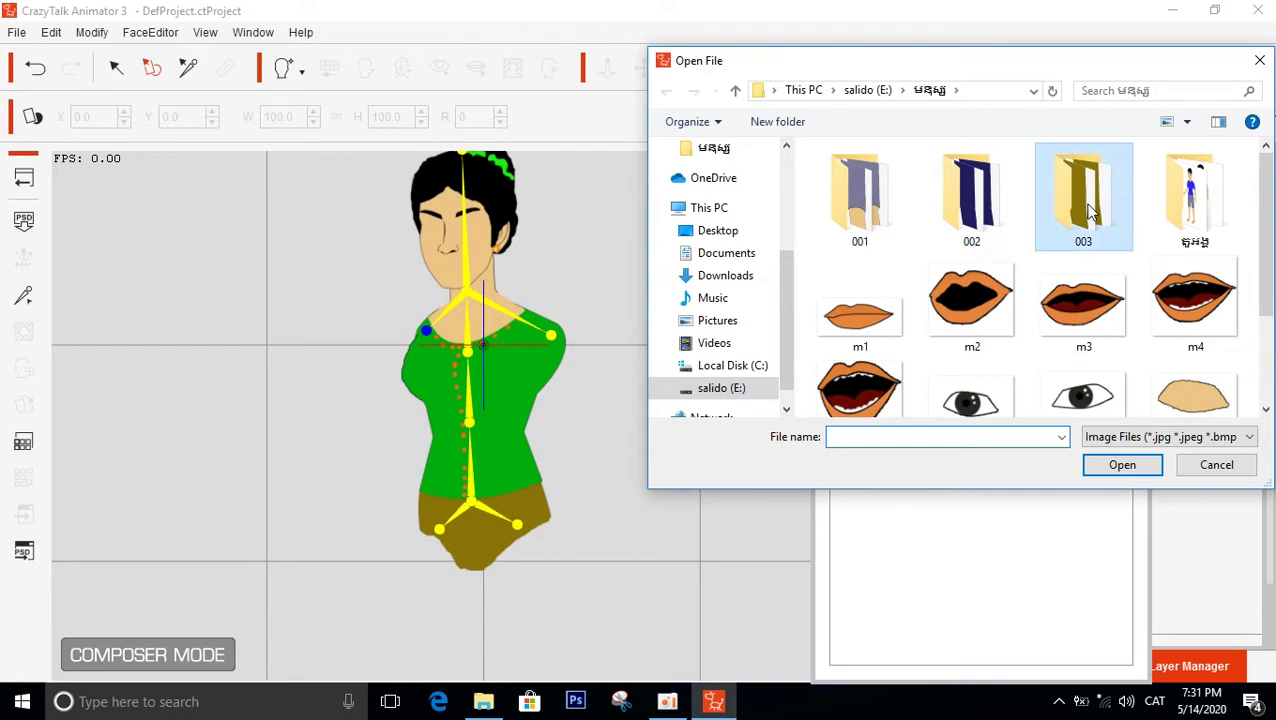
double_click(1090, 210)
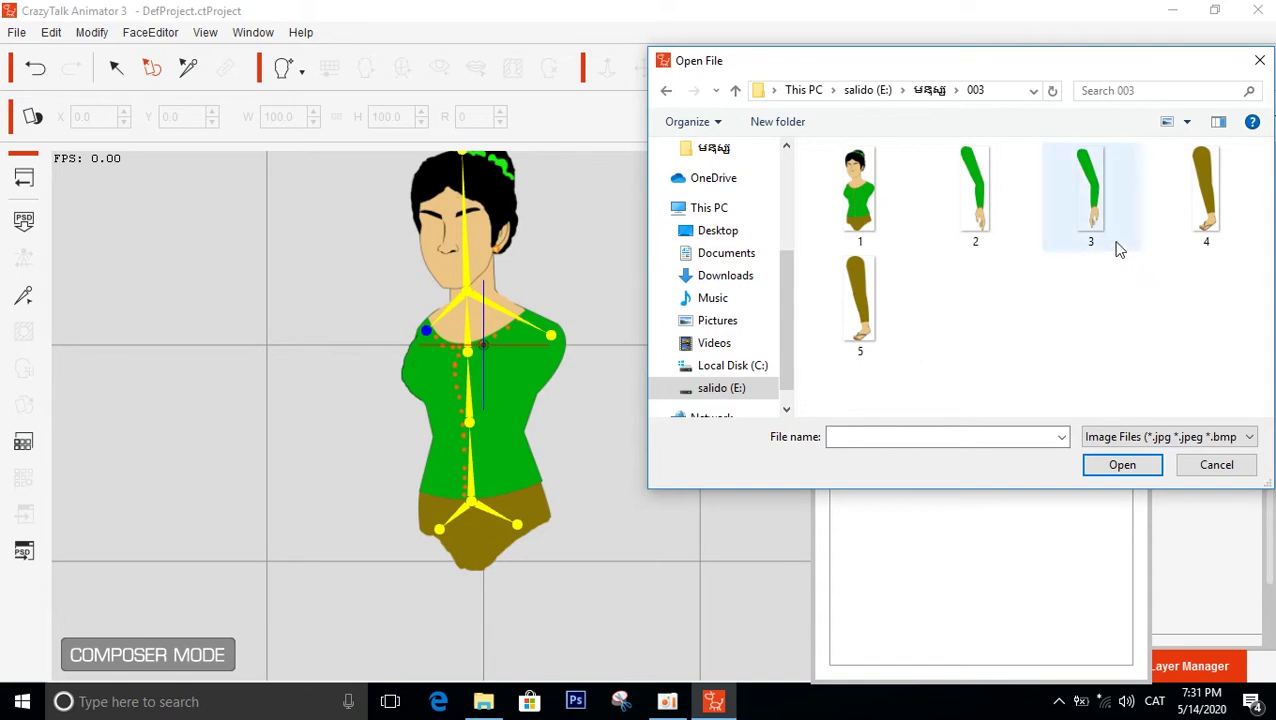
click(1098, 204)
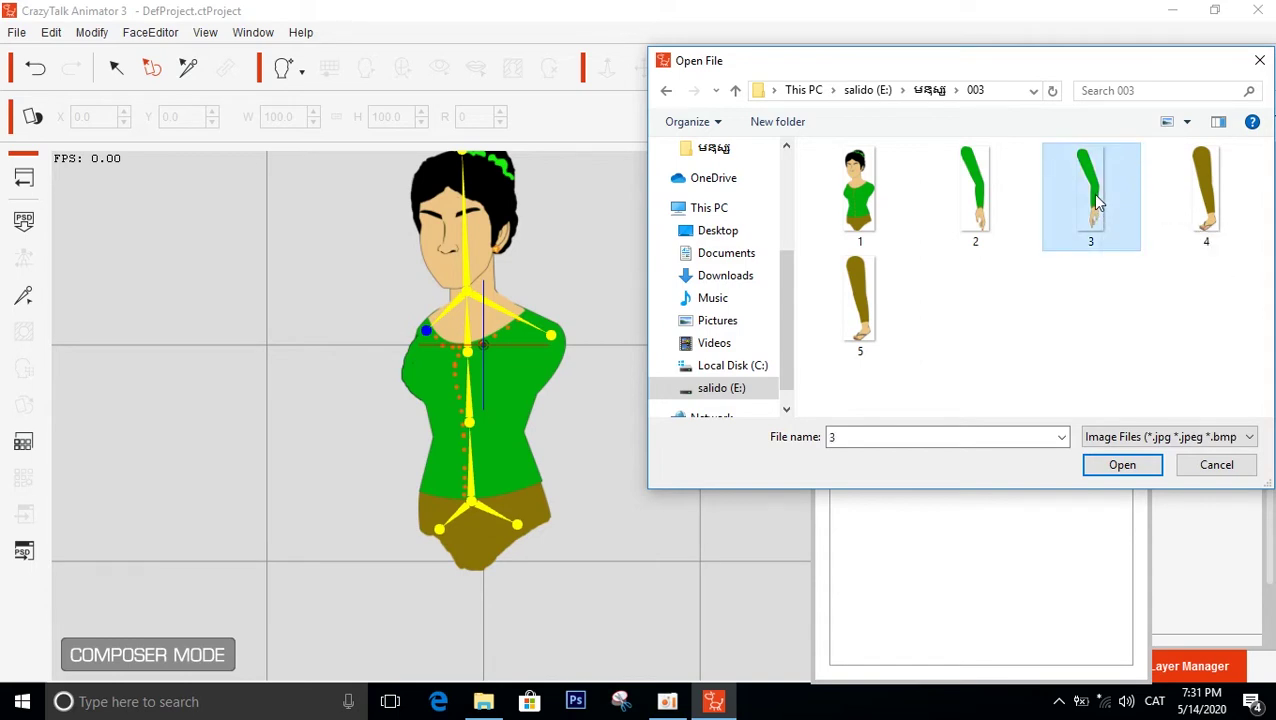
double_click(1098, 204)
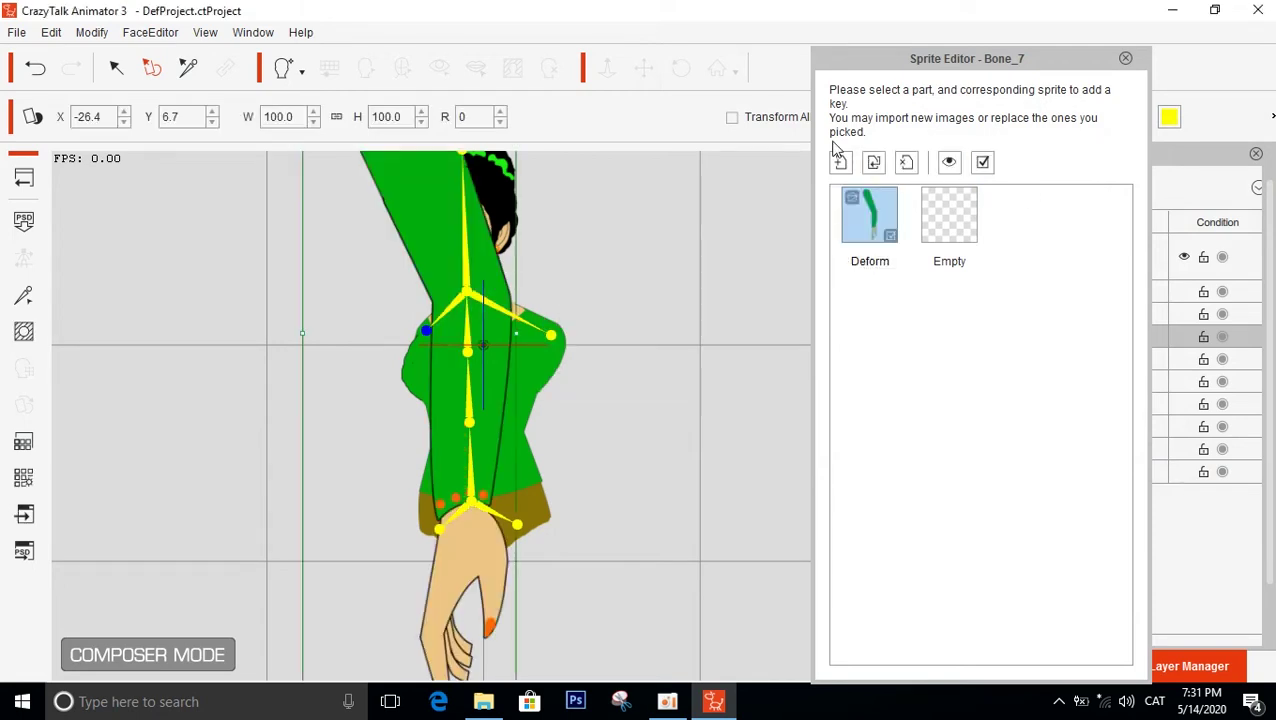
Move the imported arm sprite clear of the torso on the Bone_7 side and scale it down to 35%
click(490, 465)
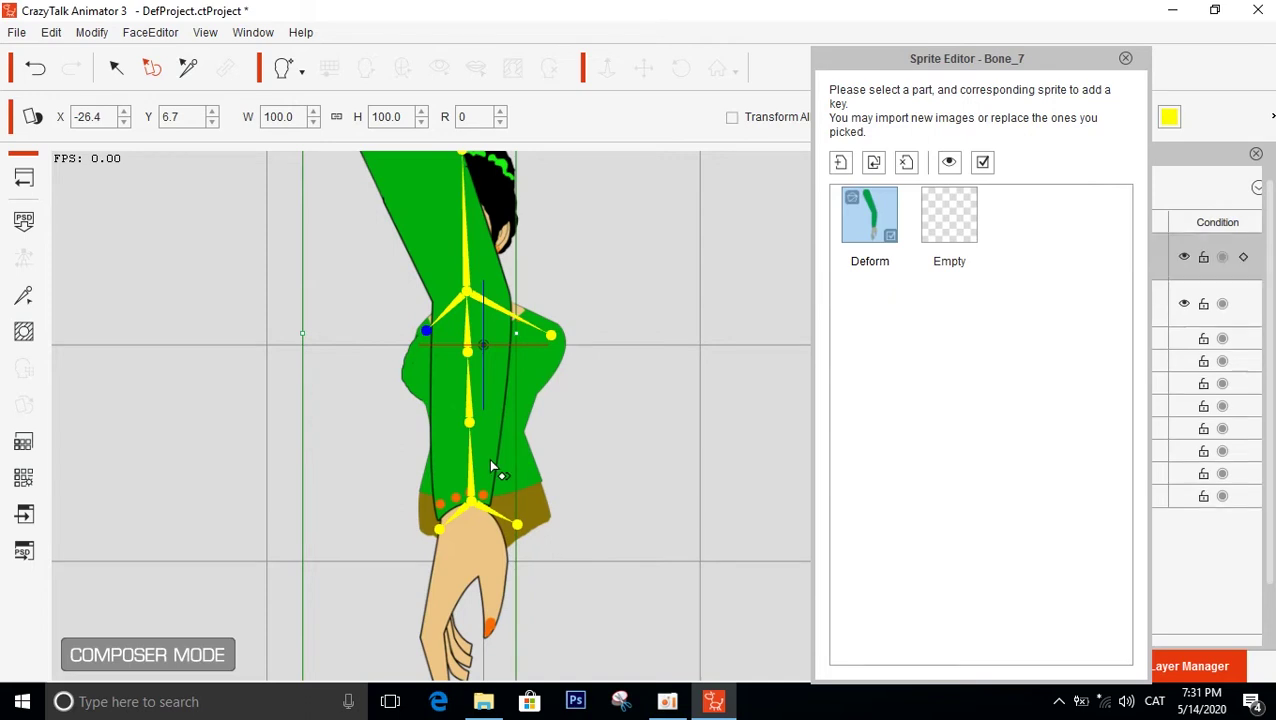
drag(419, 253, 286, 264)
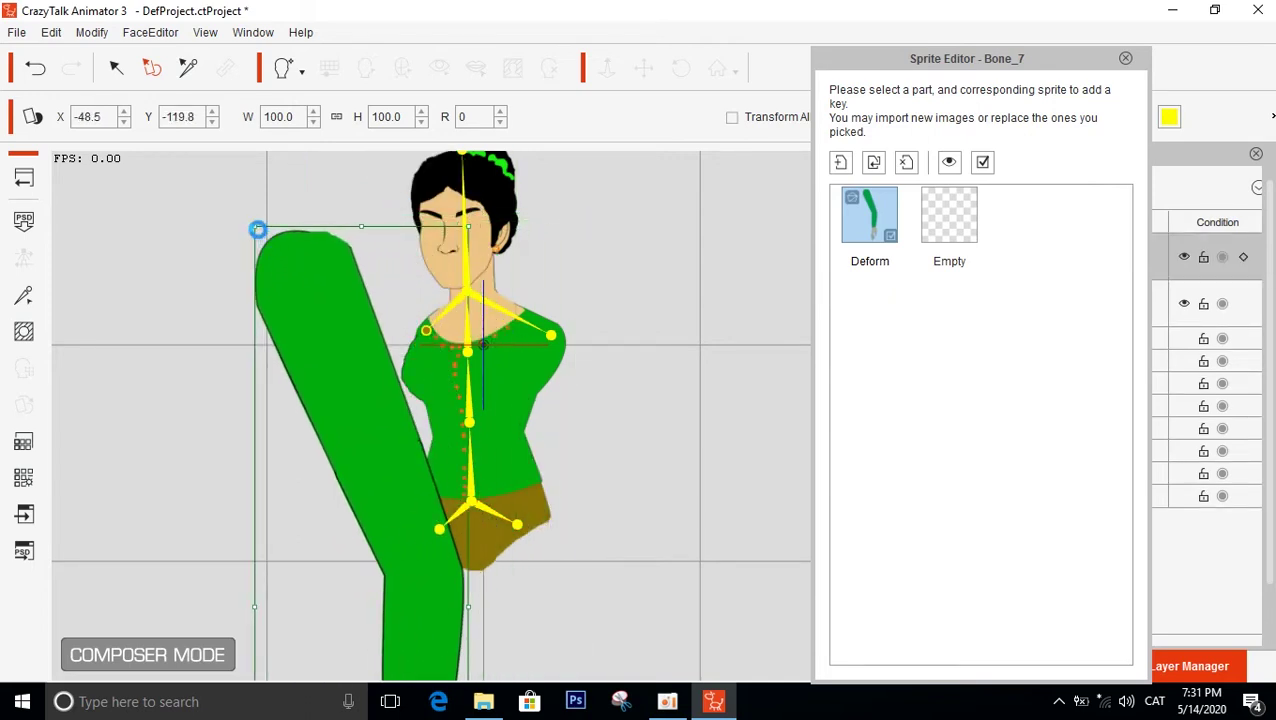
drag(255, 226, 385, 487)
drag(373, 518, 329, 283)
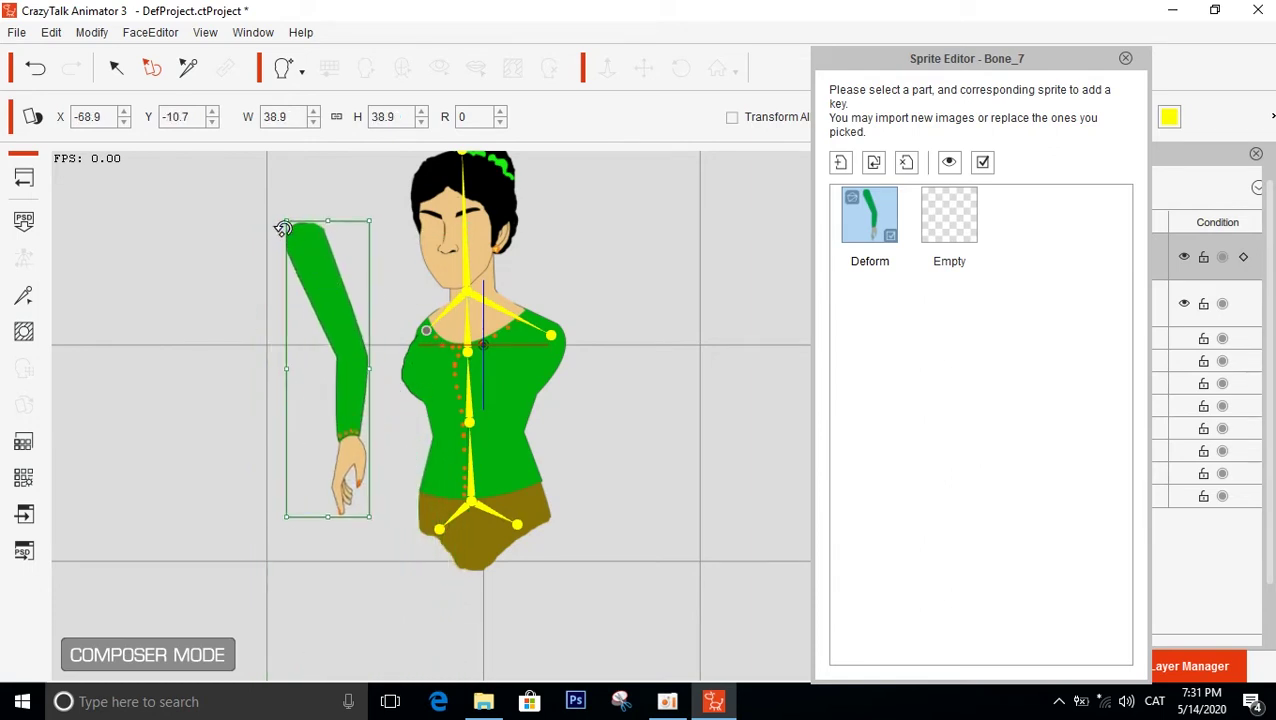
drag(284, 221, 291, 236)
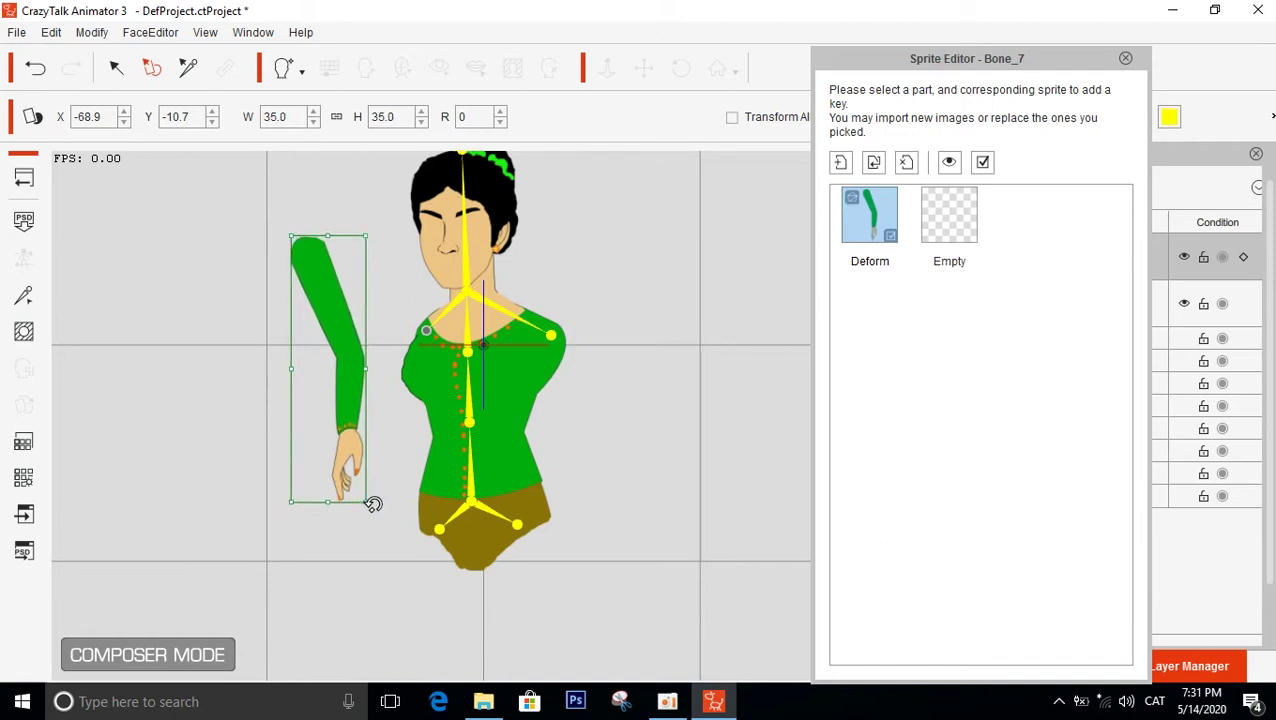
Rotate the arm sprite to 29 degrees, fit it onto the shoulder at X -42.4, Y -53.1, and scale it to 35.6%
drag(373, 504, 302, 503)
drag(338, 400, 396, 477)
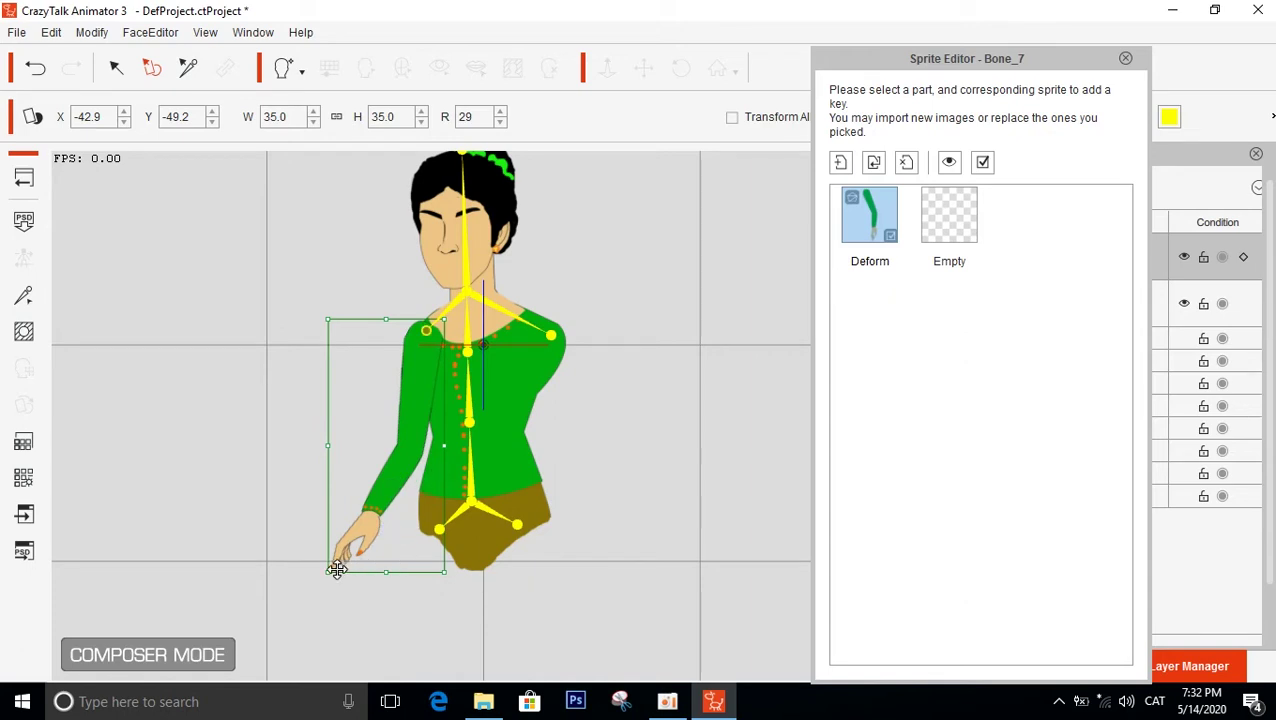
drag(331, 567, 329, 575)
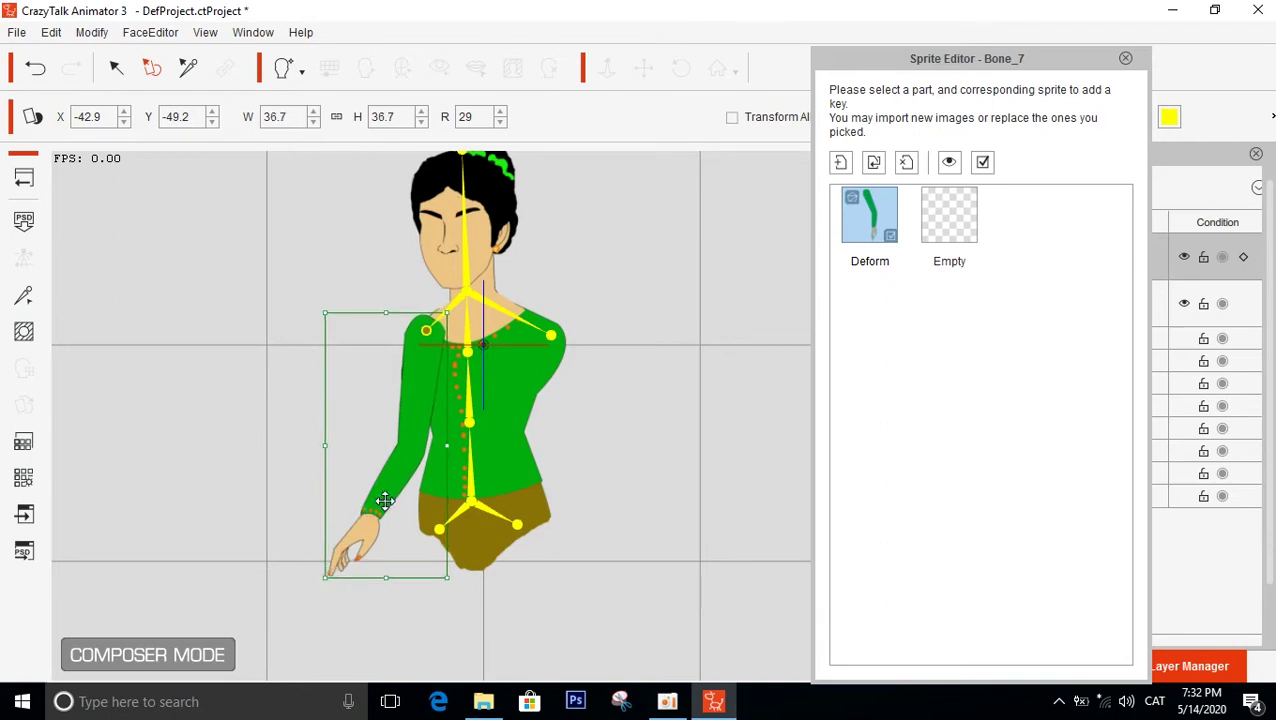
mouse_move(402, 467)
mouse_down()
mouse_move(391, 490)
mouse_move(404, 476)
mouse_up()
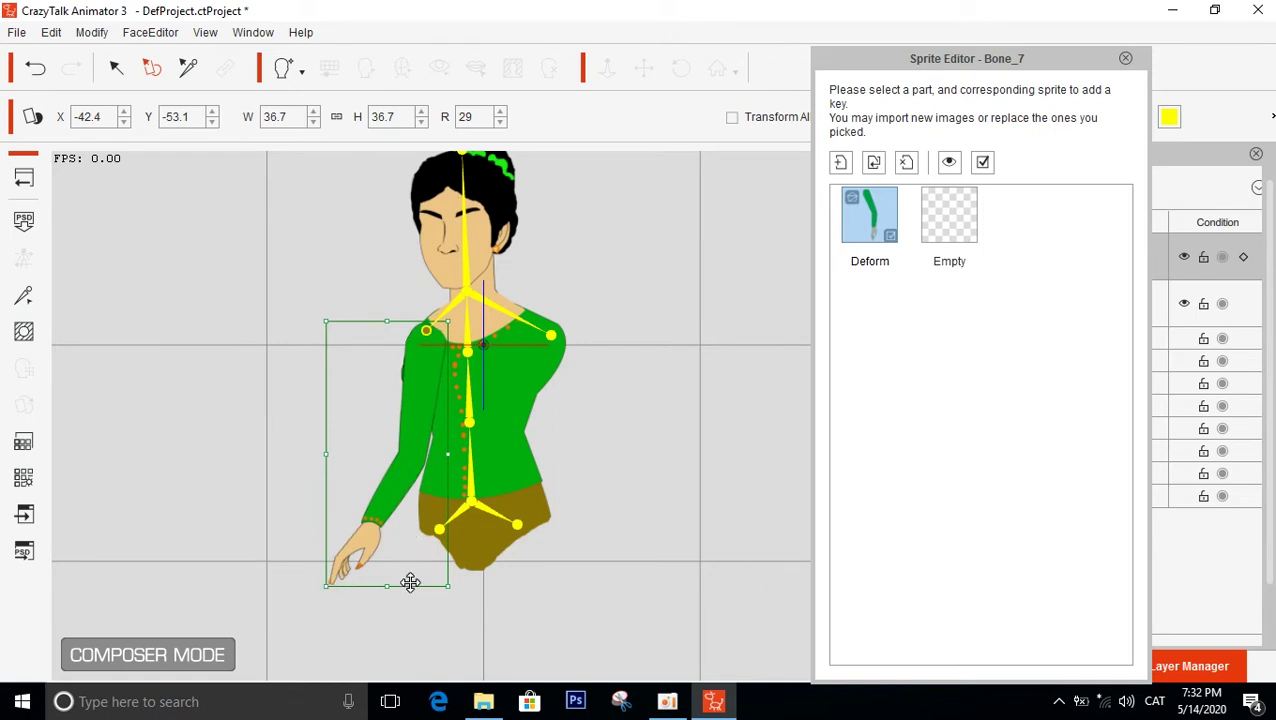
drag(330, 588, 333, 587)
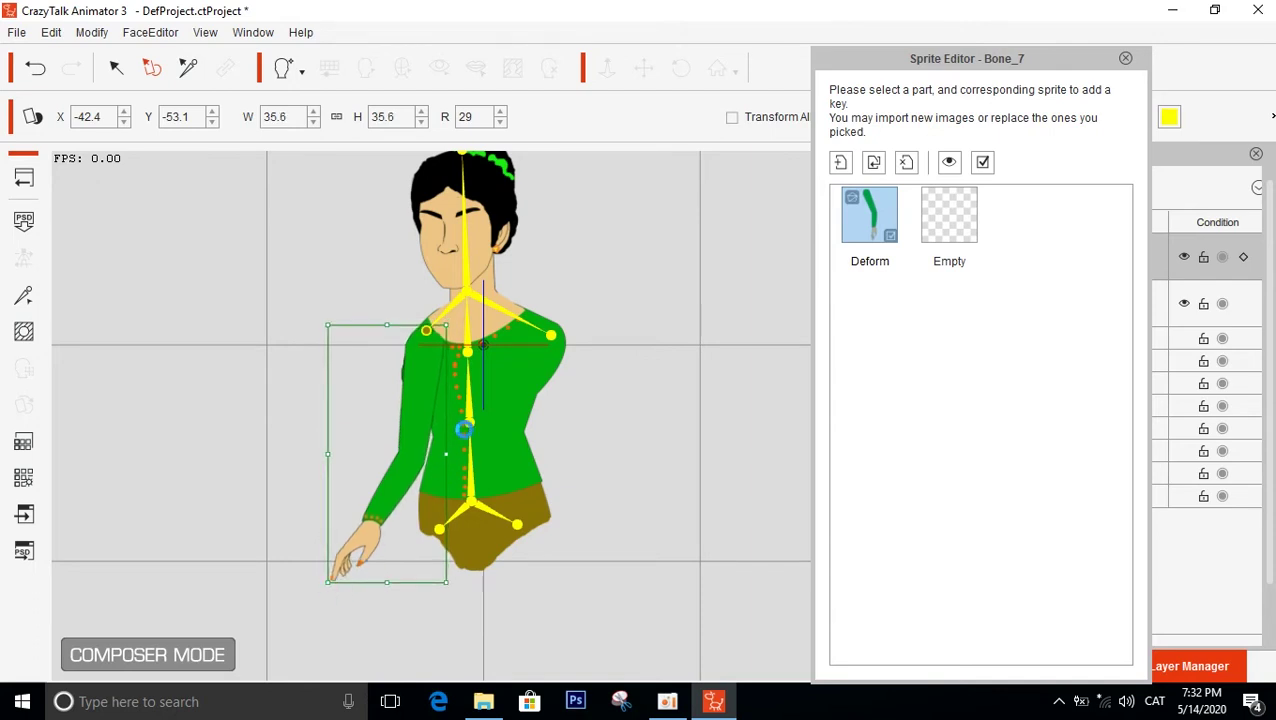
Nudge the Bone_7 arm sprite to X -44.6, Y -51.8, and load image 2 from folder 003 as the Deform sprite of shoulder bone Bone_6
mouse_move(420, 432)
mouse_down()
mouse_move(410, 447)
mouse_move(415, 429)
mouse_up()
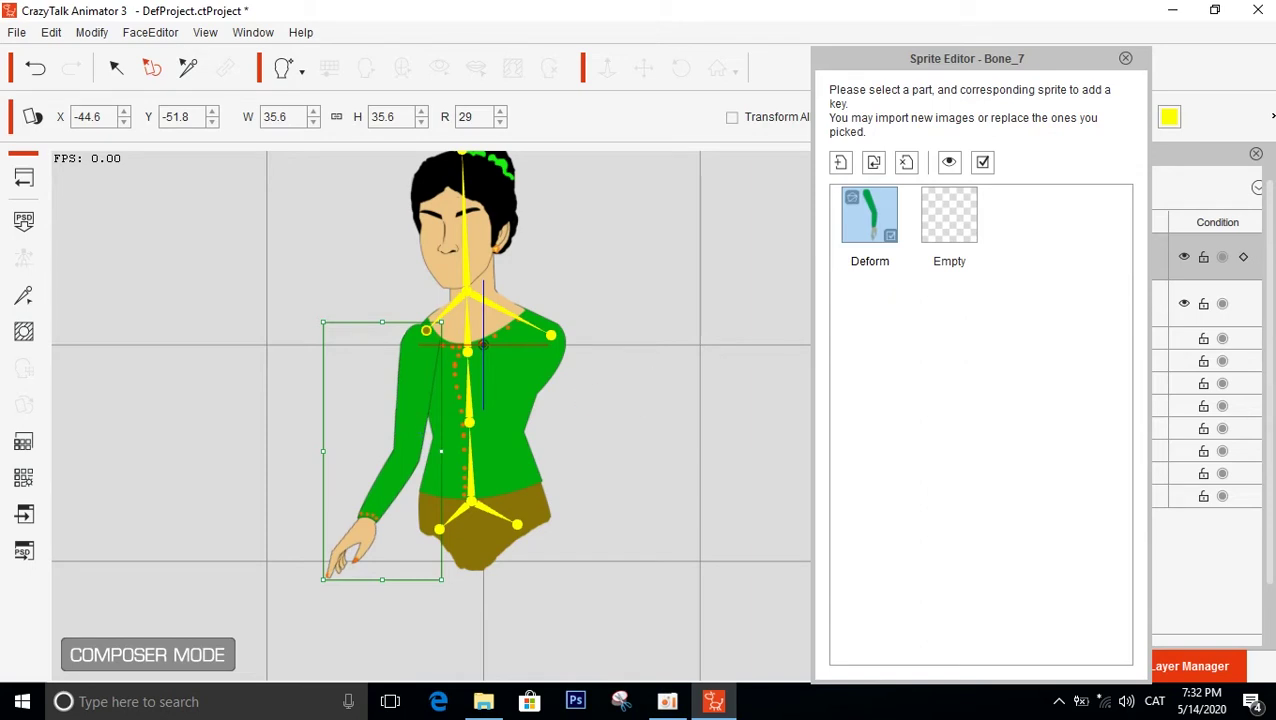
drag(953, 58, 926, 47)
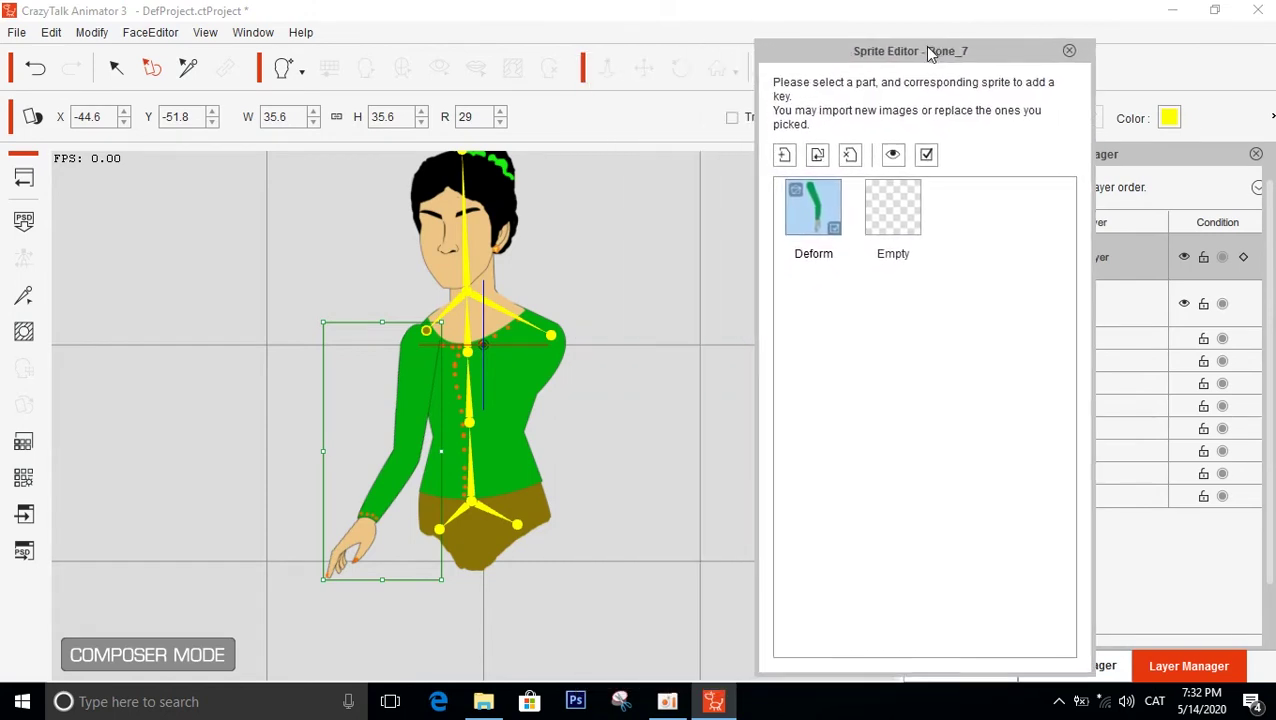
click(551, 340)
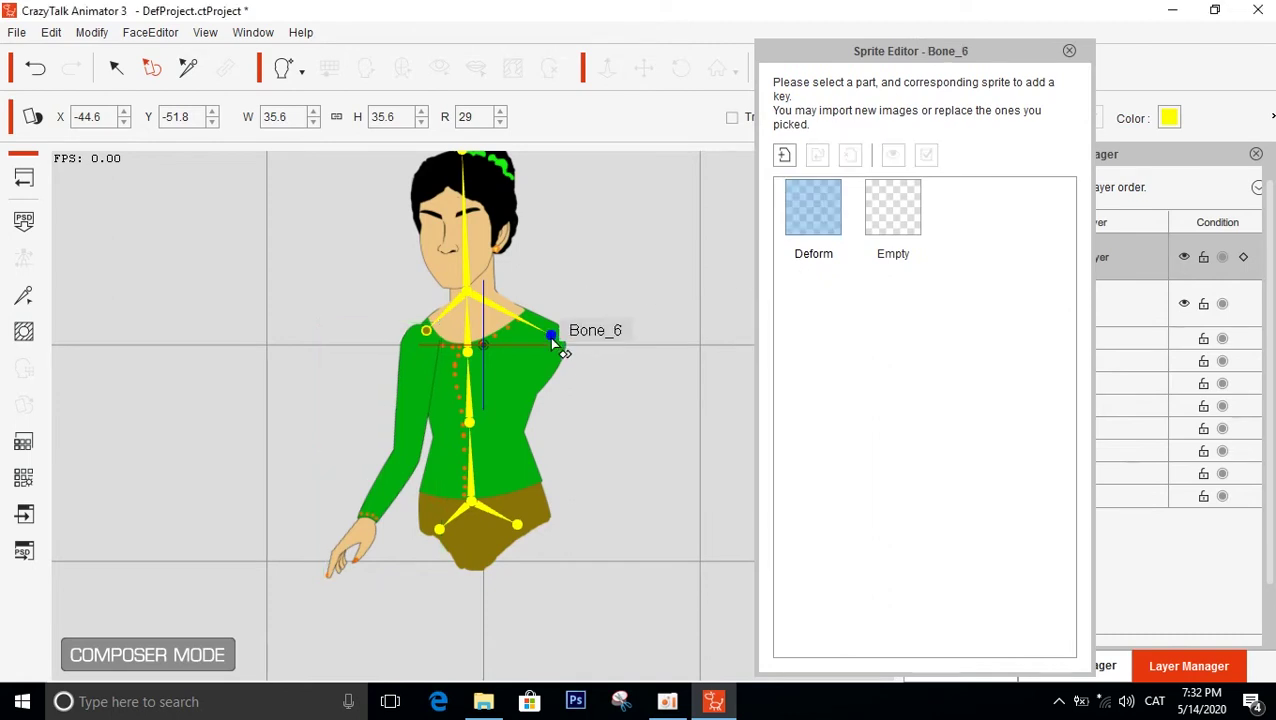
double_click(822, 213)
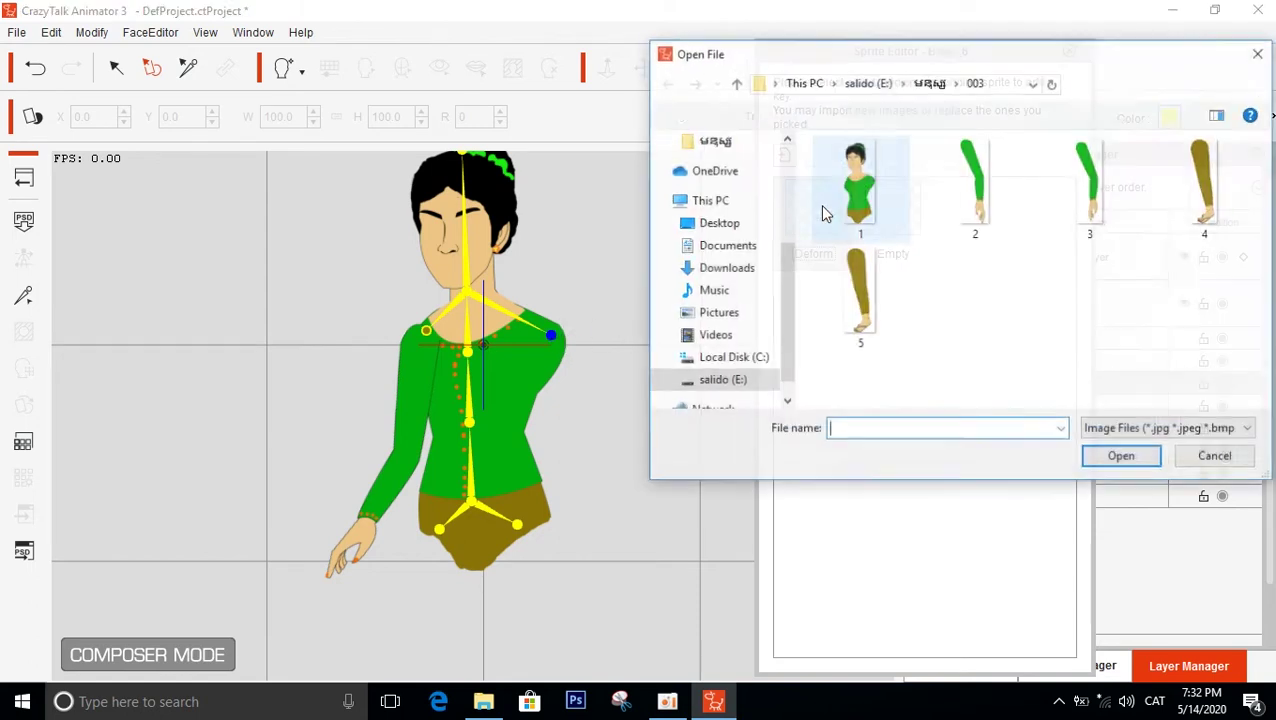
double_click(978, 188)
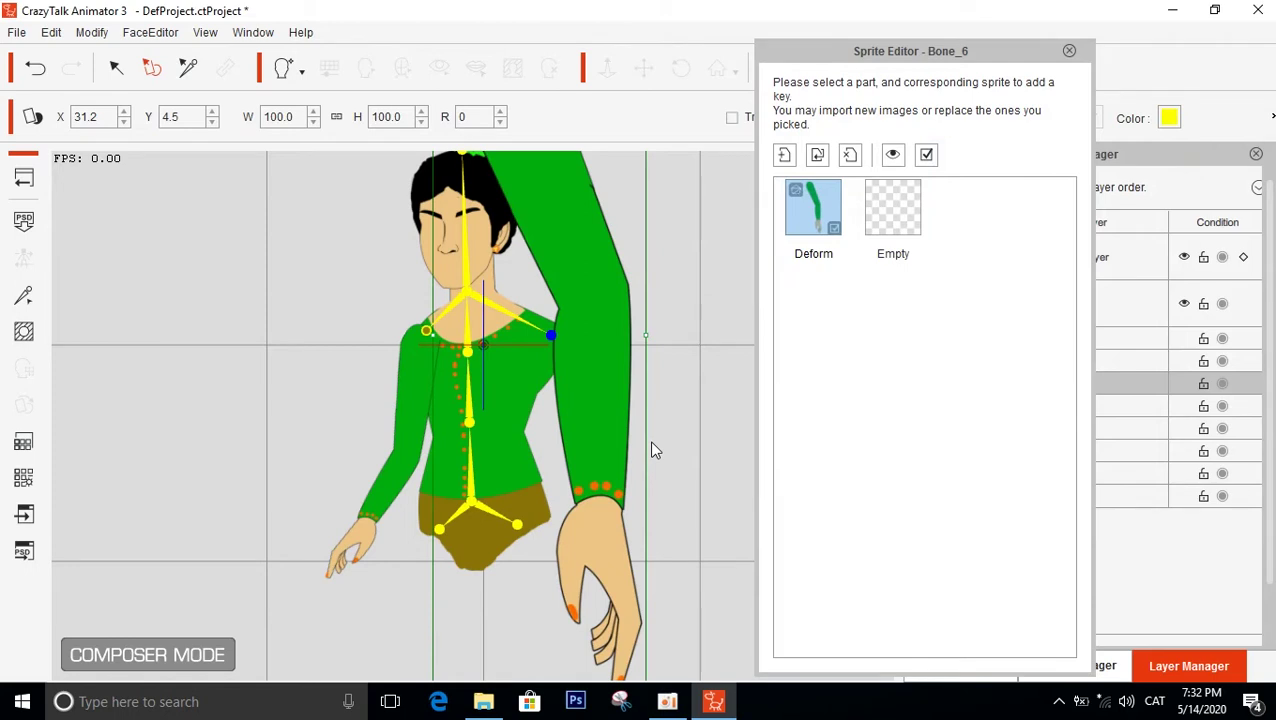
Scale the imported arm sprite down to 38.6% and place it on the Bone_6 shoulder at X 41.6, Y -53.5
drag(624, 535, 650, 480)
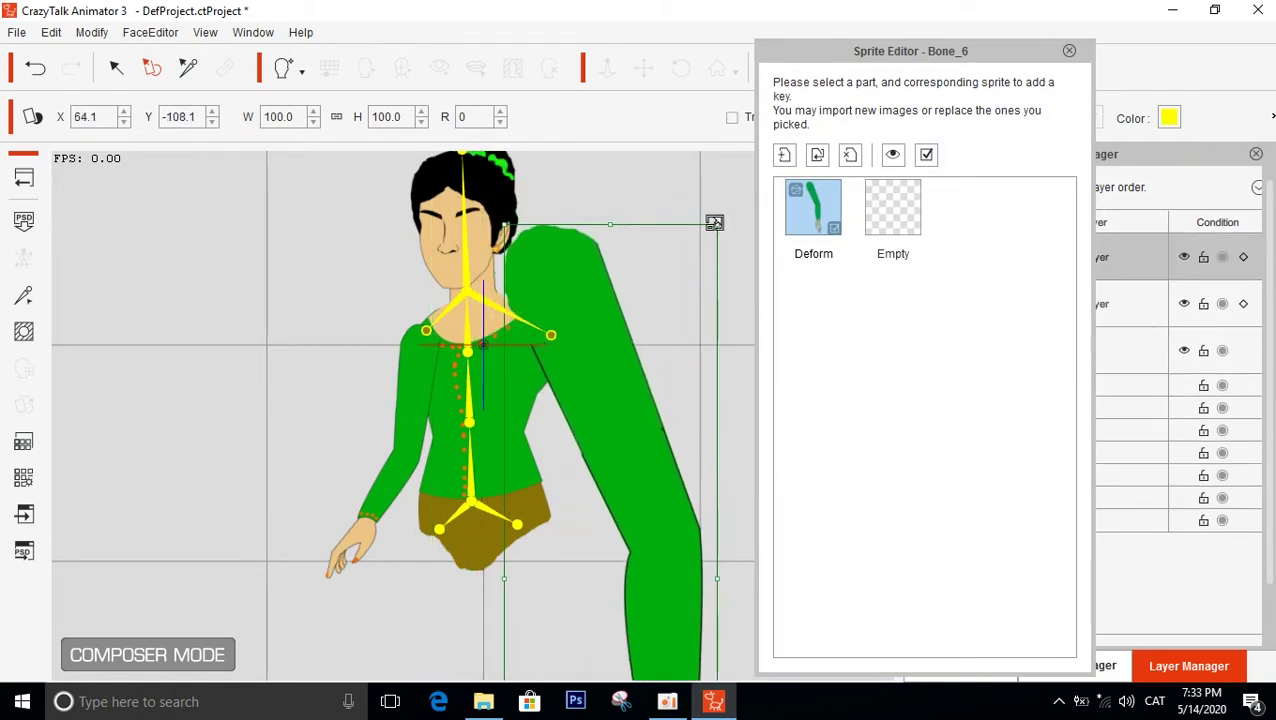
drag(715, 224, 660, 440)
drag(617, 496, 567, 378)
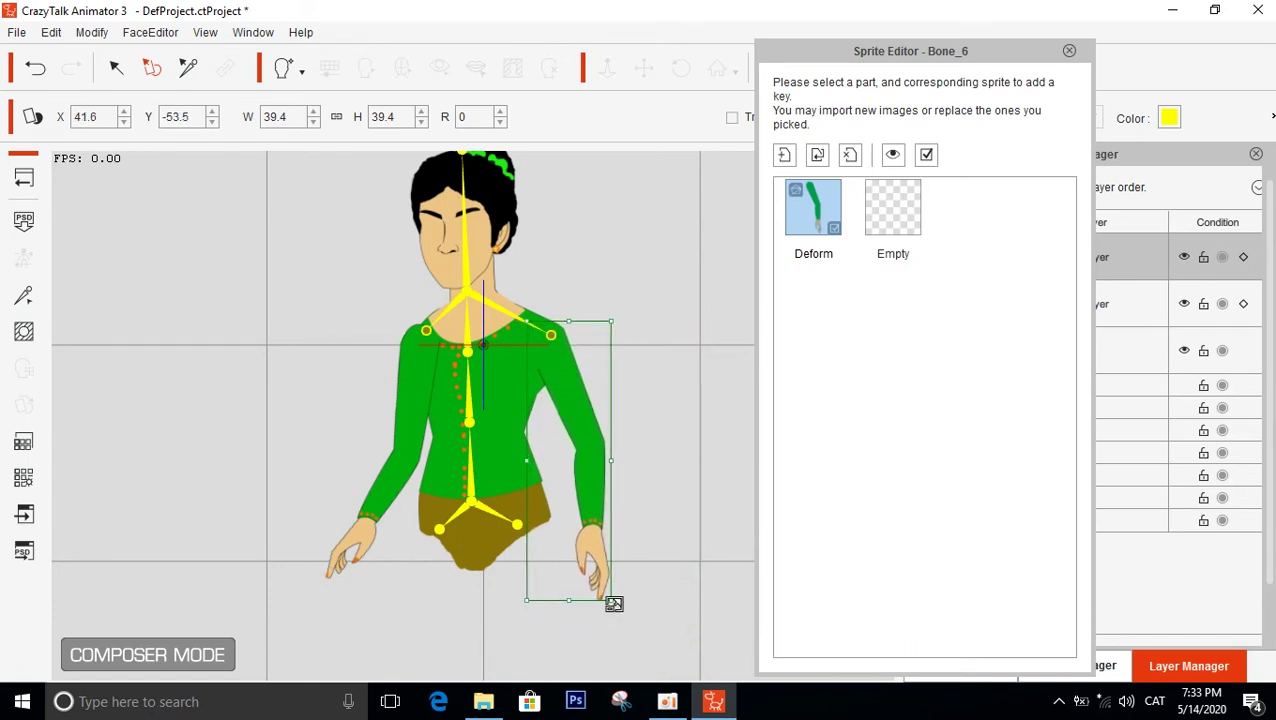
drag(613, 604, 612, 601)
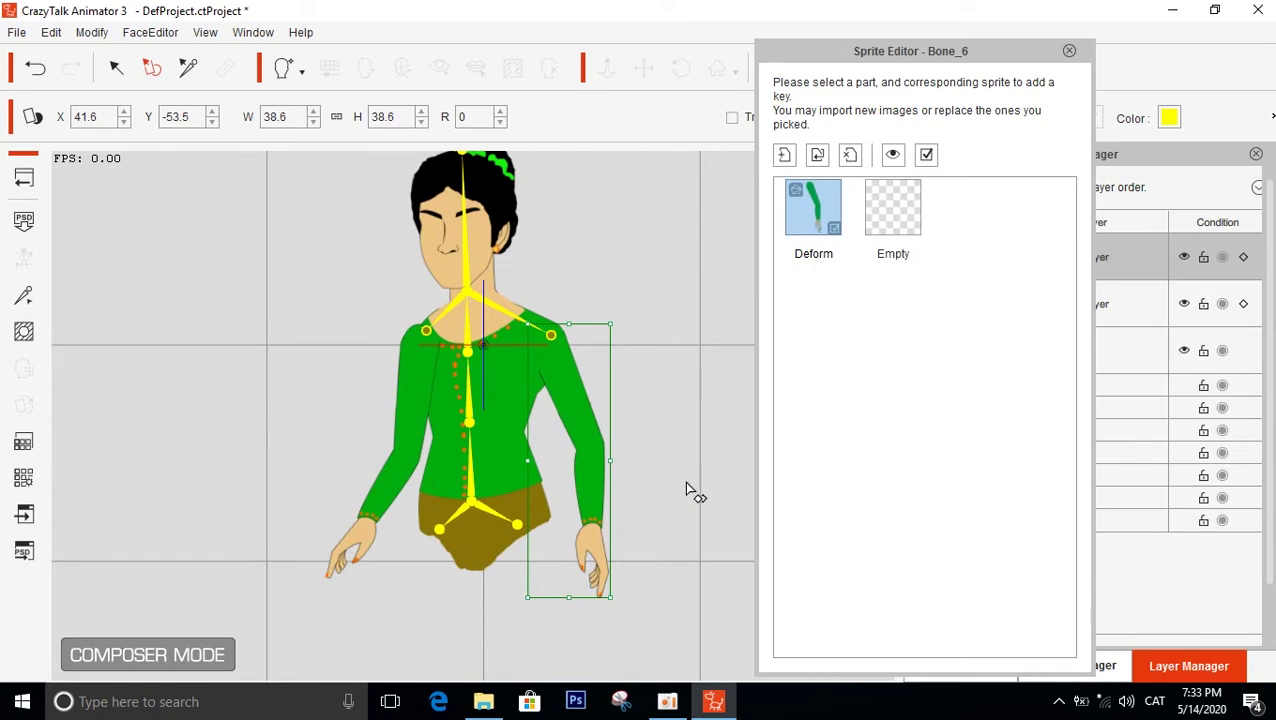
Fine-tune the Bone_6 arm sprite's position to X 42.1, Y -56.6, and deselect it
mouse_move(567, 384)
mouse_down()
mouse_move(607, 399)
mouse_move(564, 391)
mouse_up()
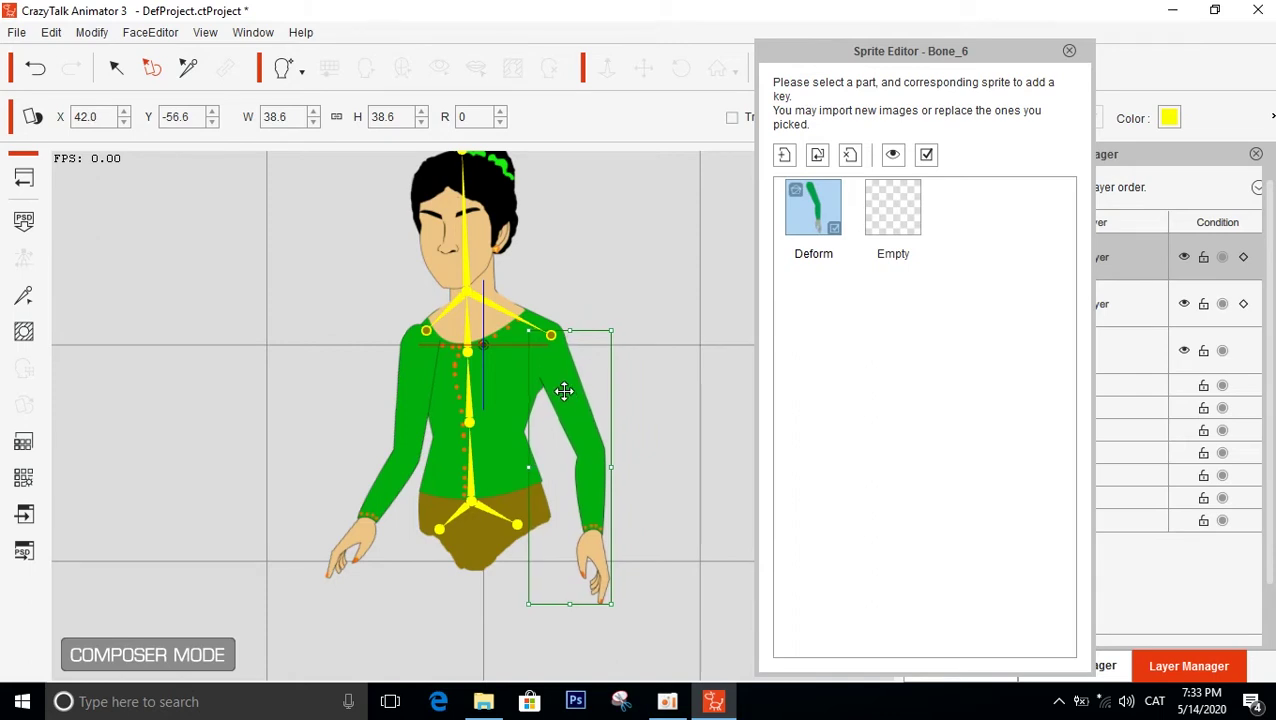
key(Right)
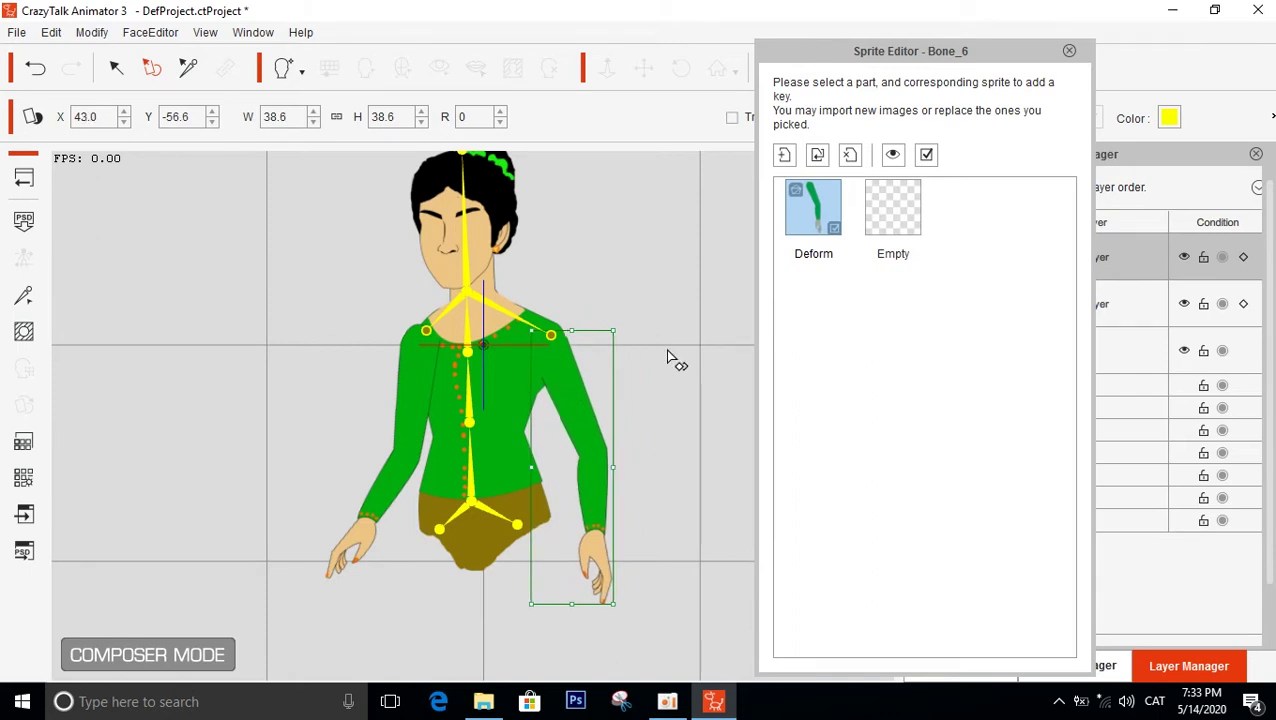
drag(572, 380, 570, 381)
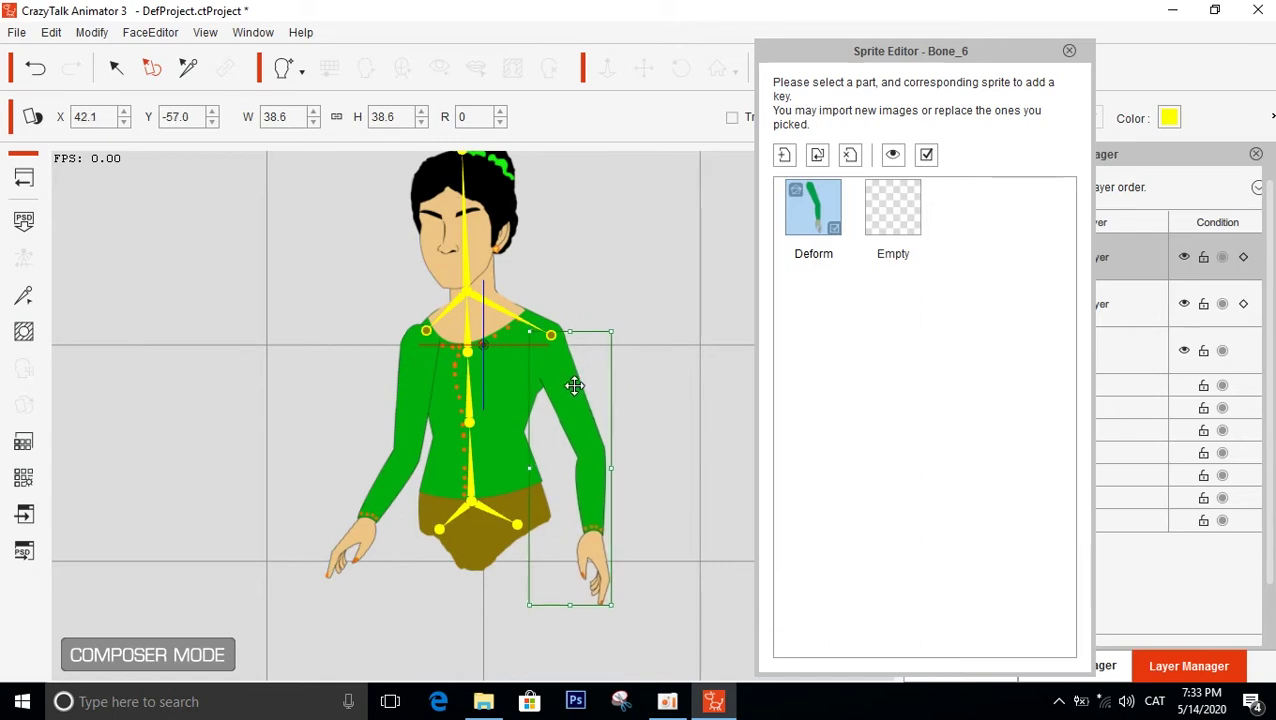
click(668, 452)
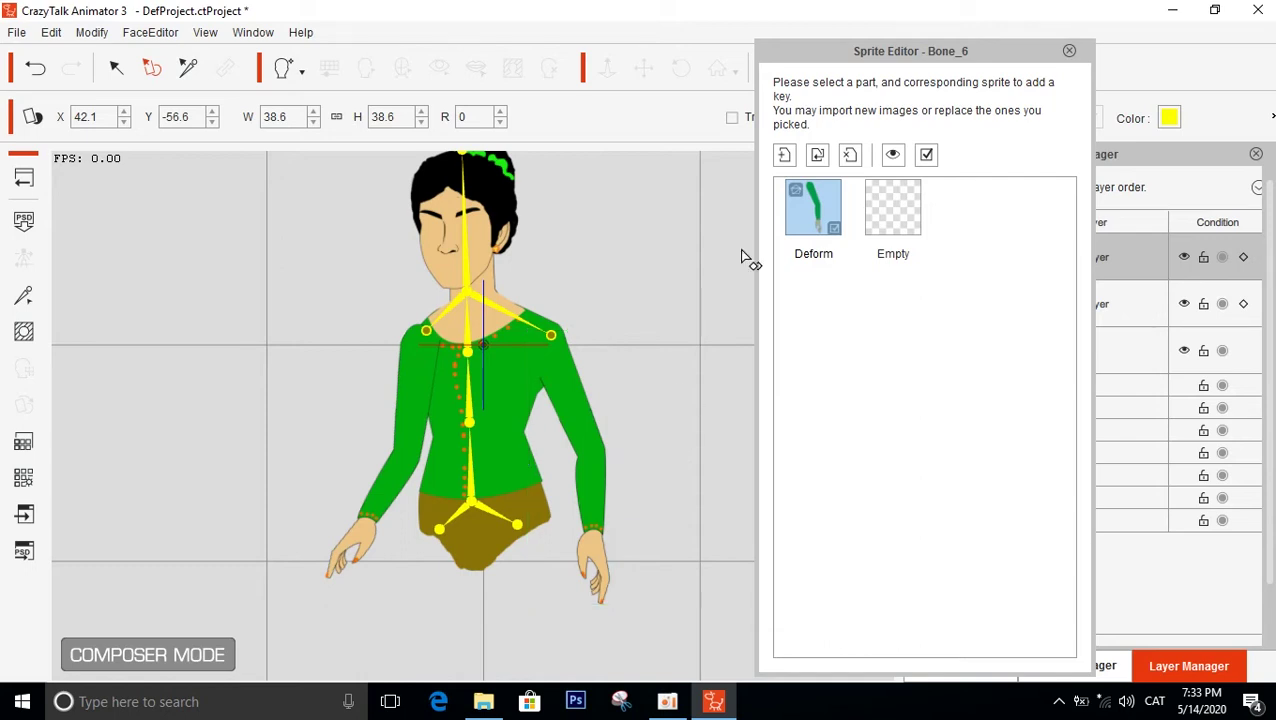
Select the Bone_7 arm and reorder its layer beneath the Root body layer
drag(925, 55, 837, 62)
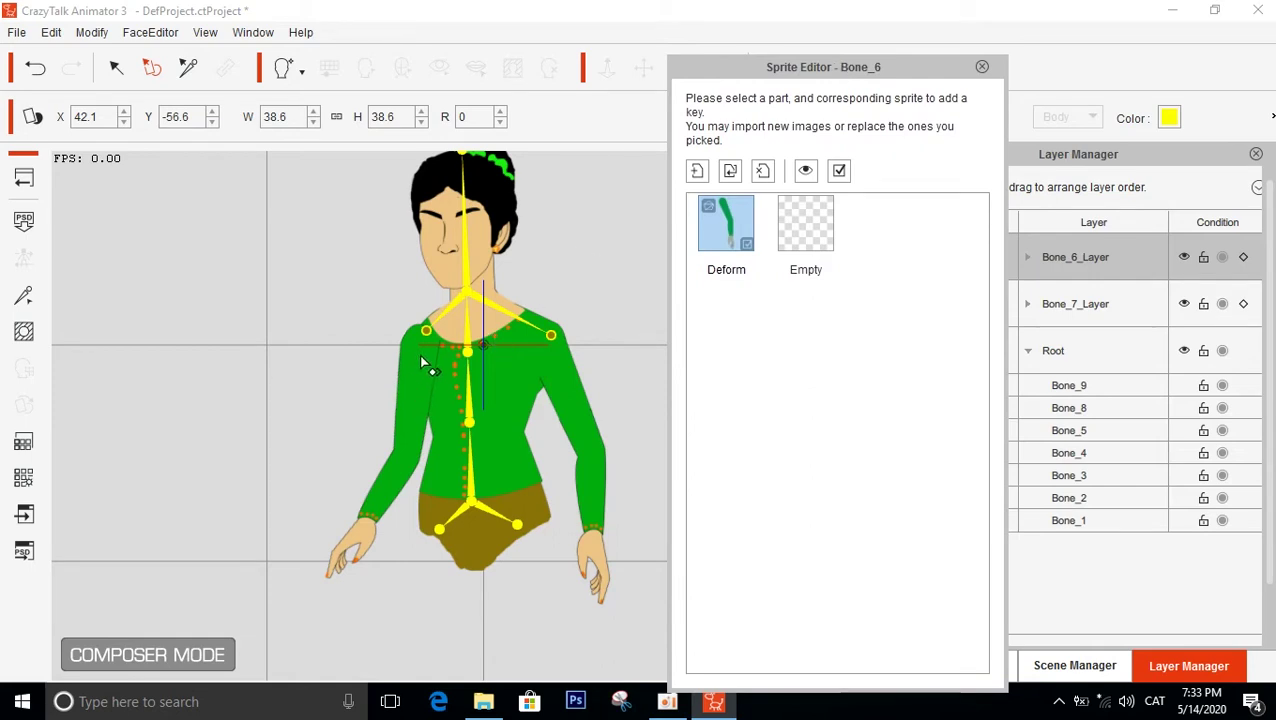
click(424, 330)
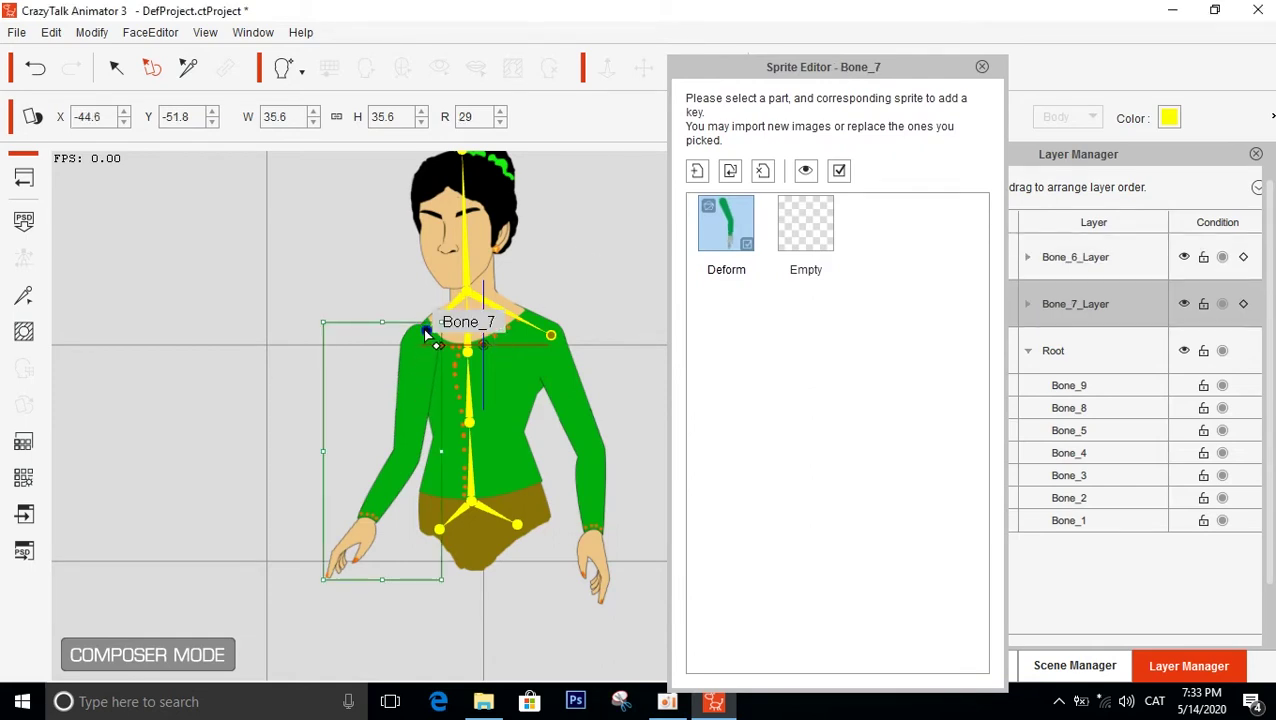
drag(861, 80, 649, 103)
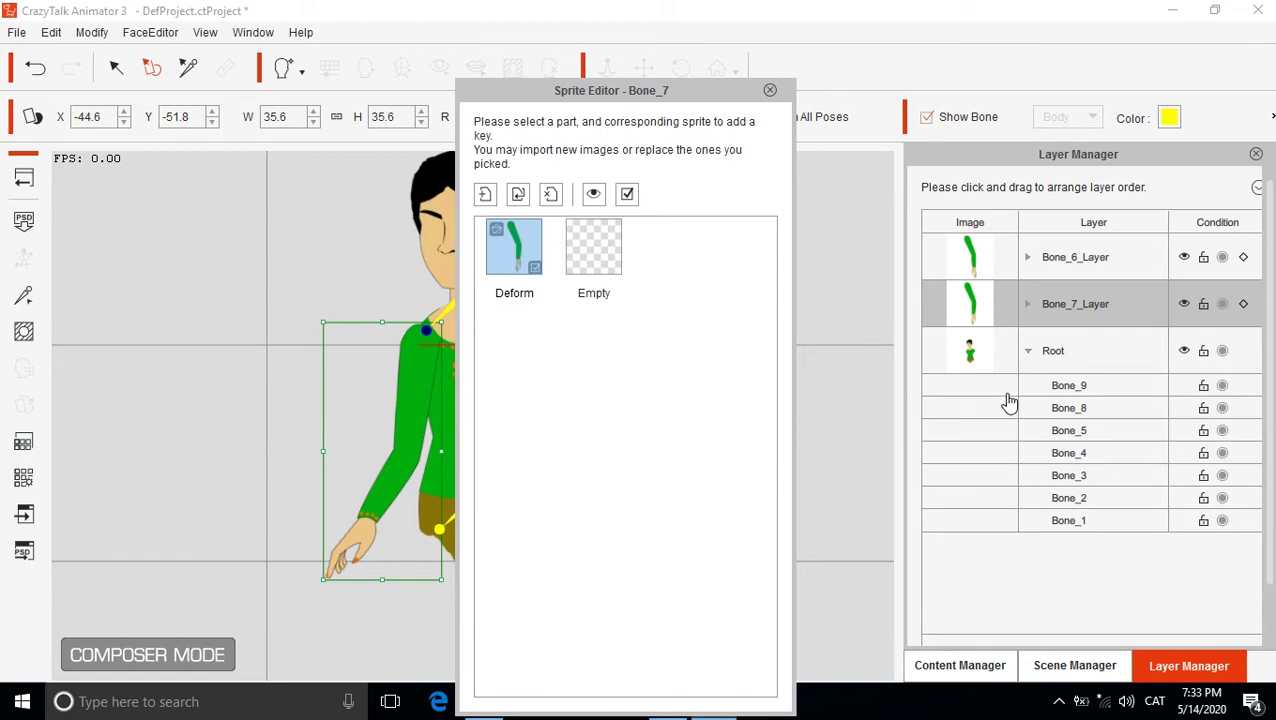
drag(1002, 296, 1006, 380)
Refit the Bone_7 arm sprite behind the torso at X -42.4, Y -52.2, and deselect it
drag(632, 98, 825, 78)
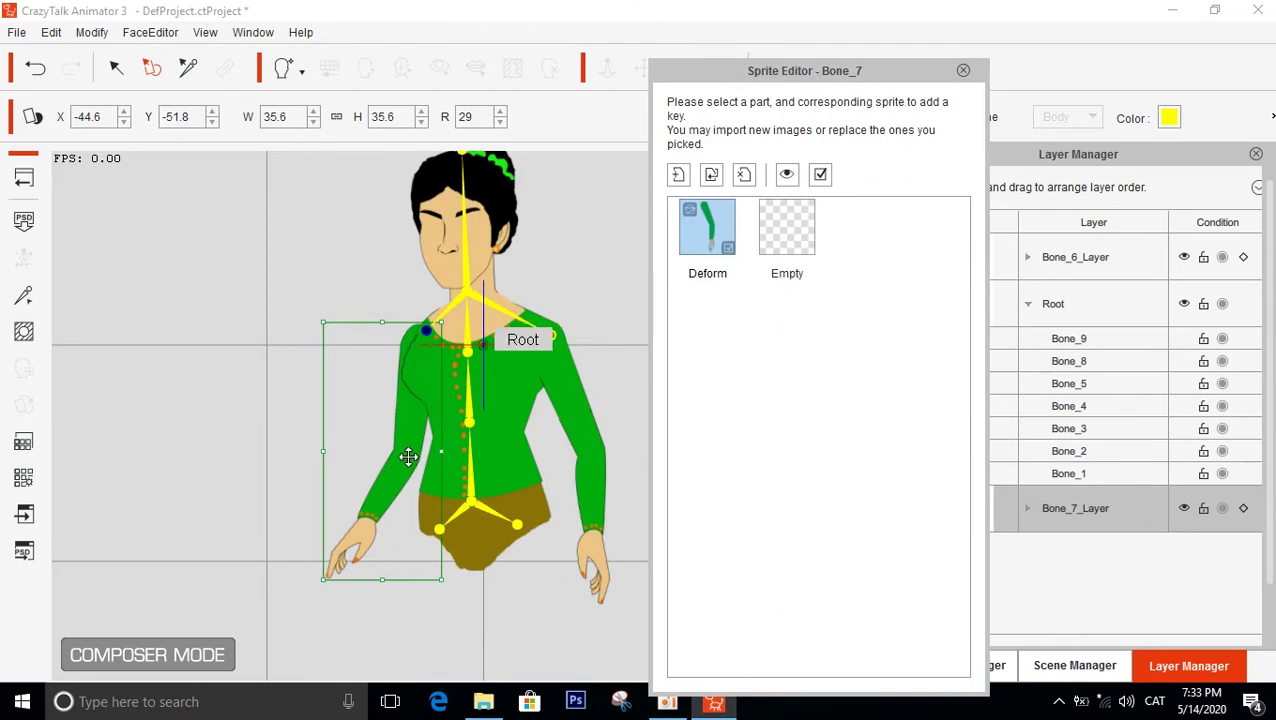
mouse_move(408, 453)
mouse_down()
mouse_move(396, 447)
mouse_move(413, 456)
mouse_up()
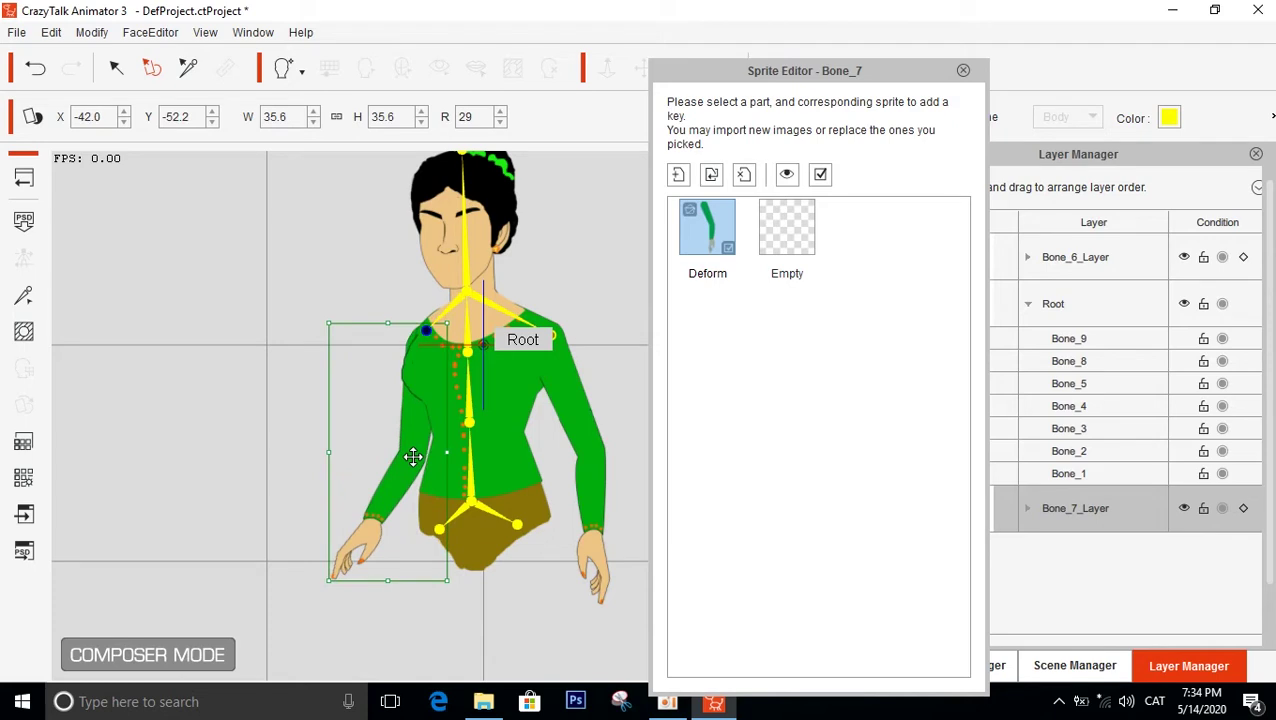
drag(413, 456, 412, 456)
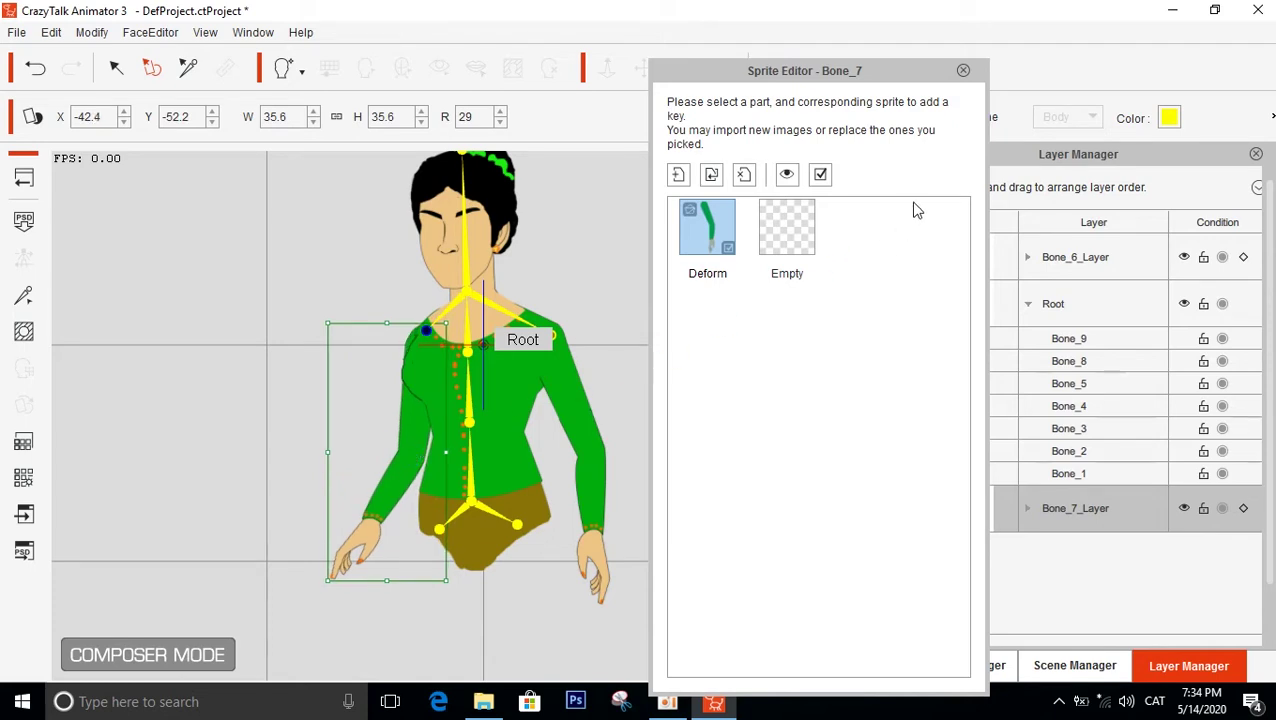
drag(856, 76, 858, 60)
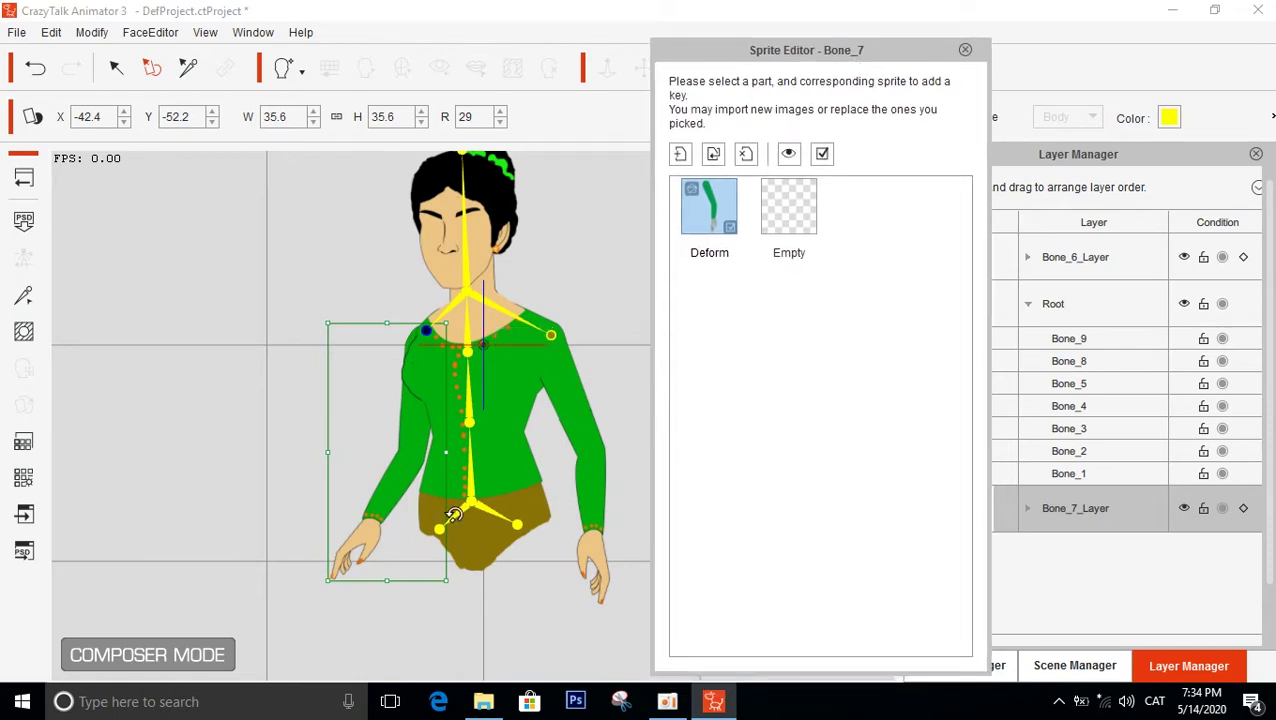
click(522, 600)
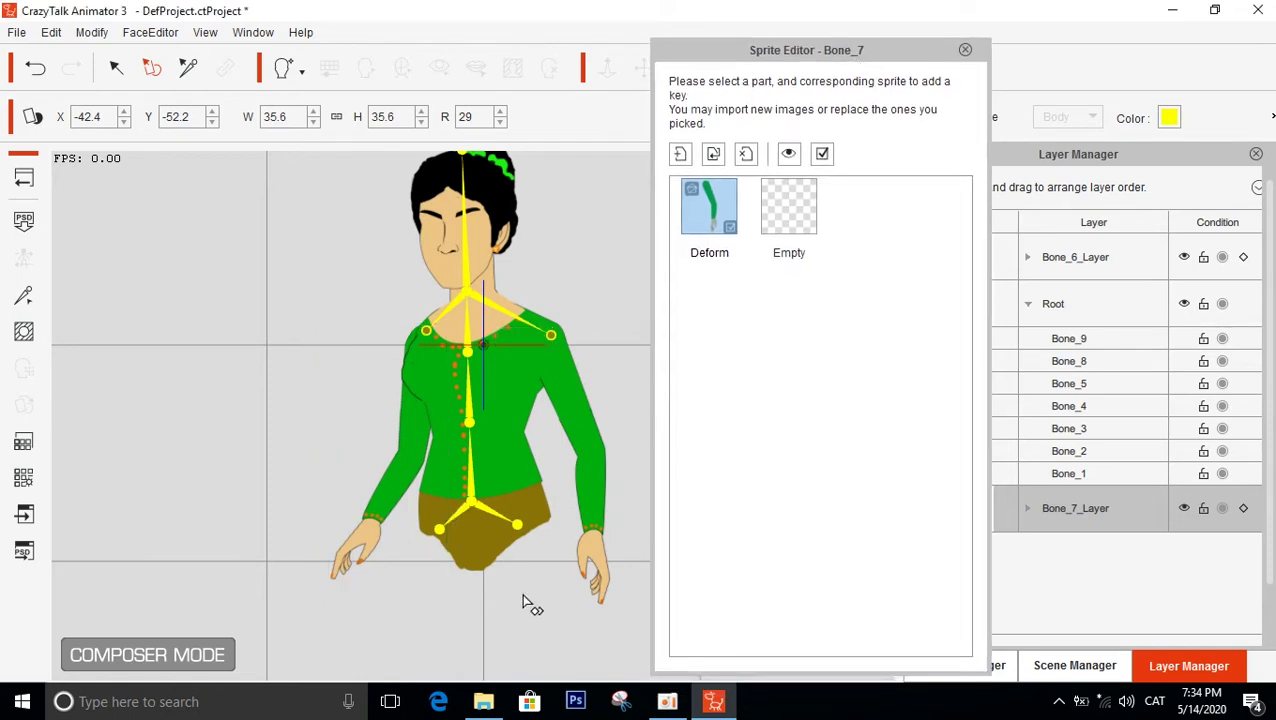
Load image 4 from folder 003 as the Deform sprite of hip bone Bone_9
click(438, 528)
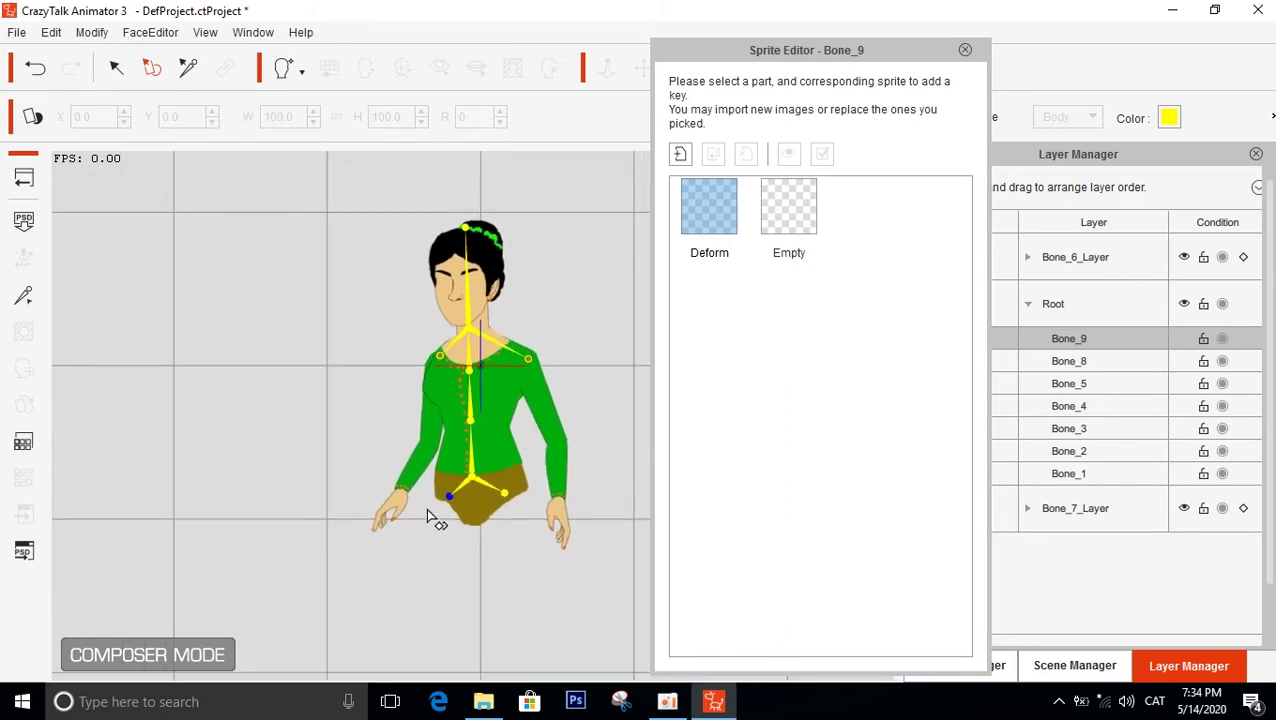
drag(428, 516, 383, 429)
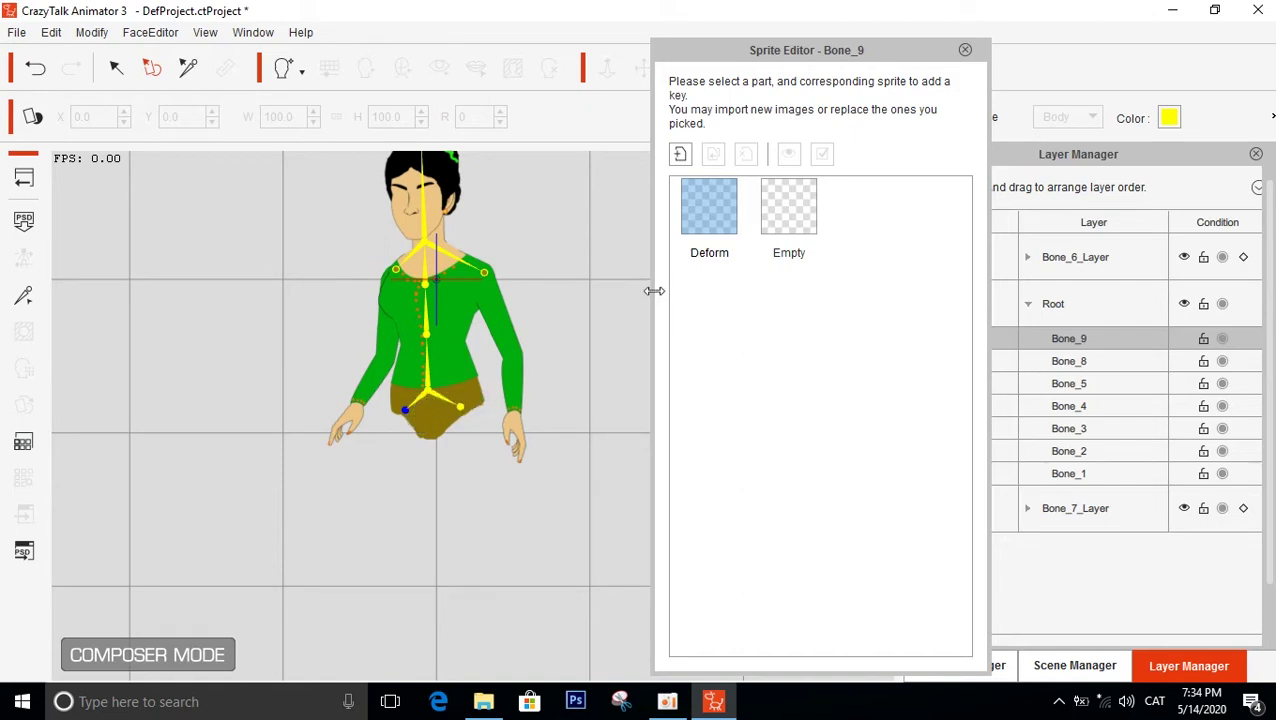
double_click(716, 225)
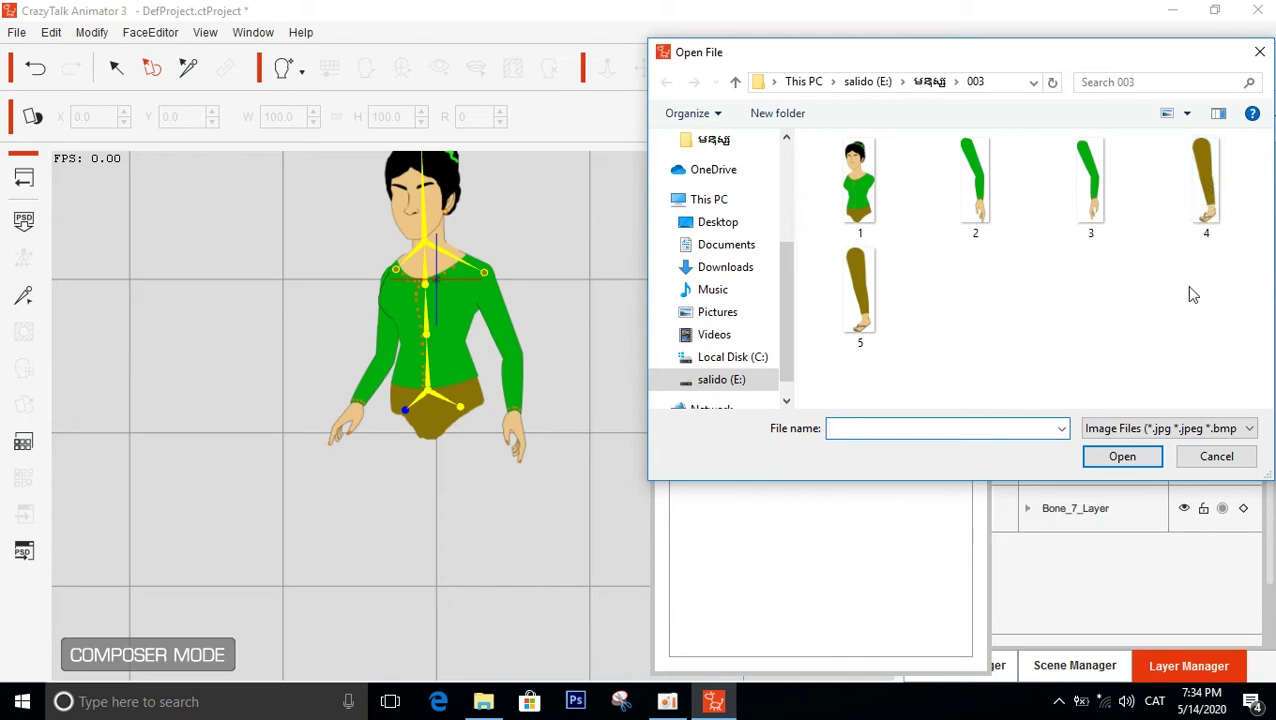
double_click(1205, 213)
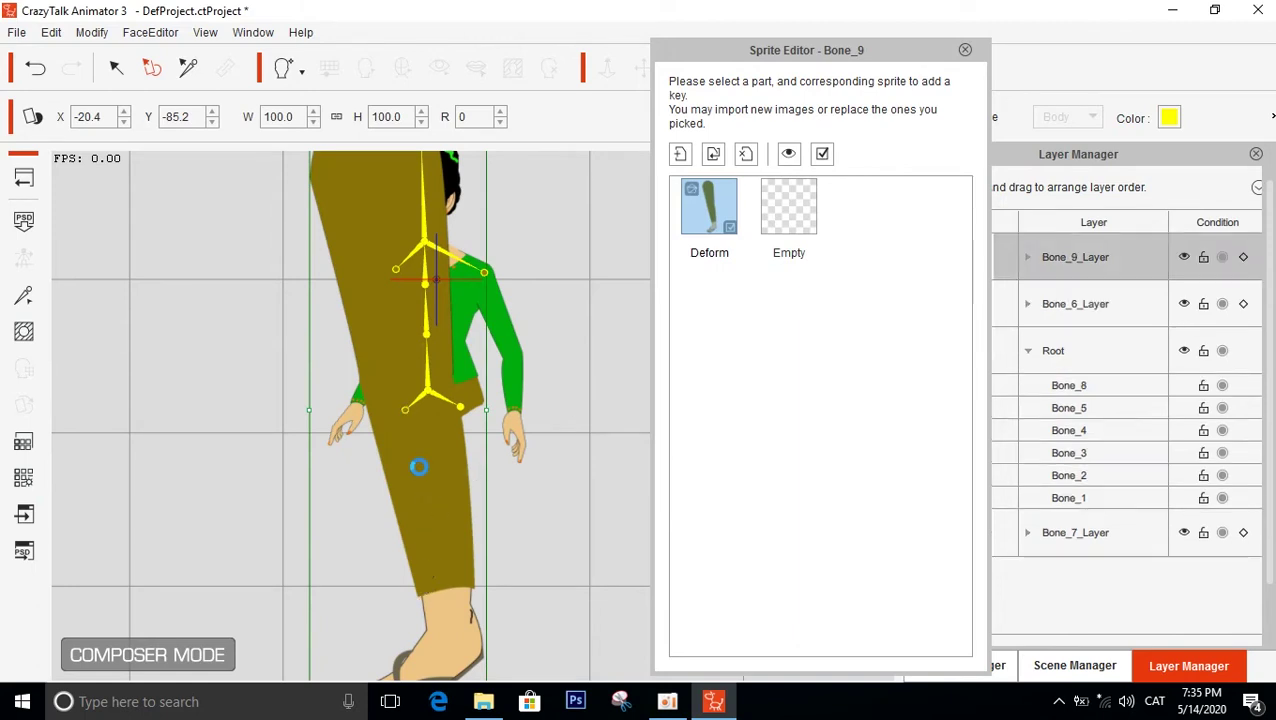
Scale the imported leg sprite down to 47.2% and place it beside the body at X -80.9, Y -60.7
drag(420, 466, 299, 570)
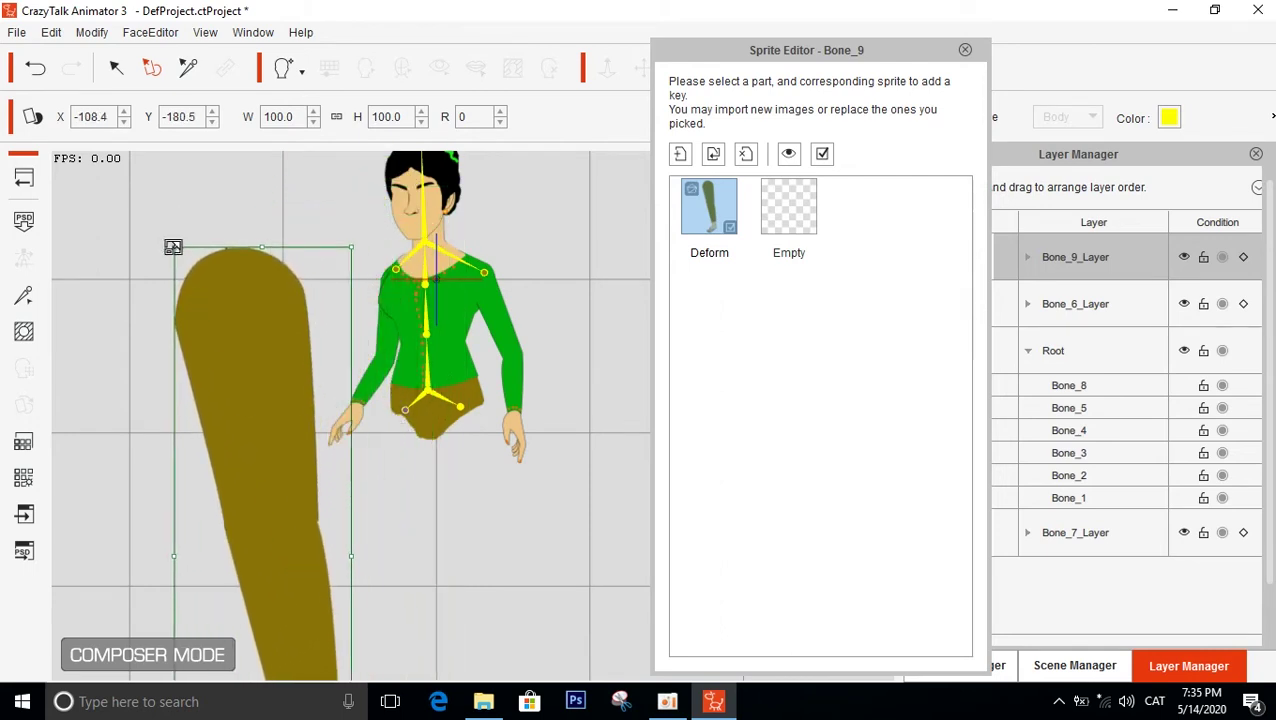
drag(173, 246, 224, 410)
drag(256, 459, 298, 277)
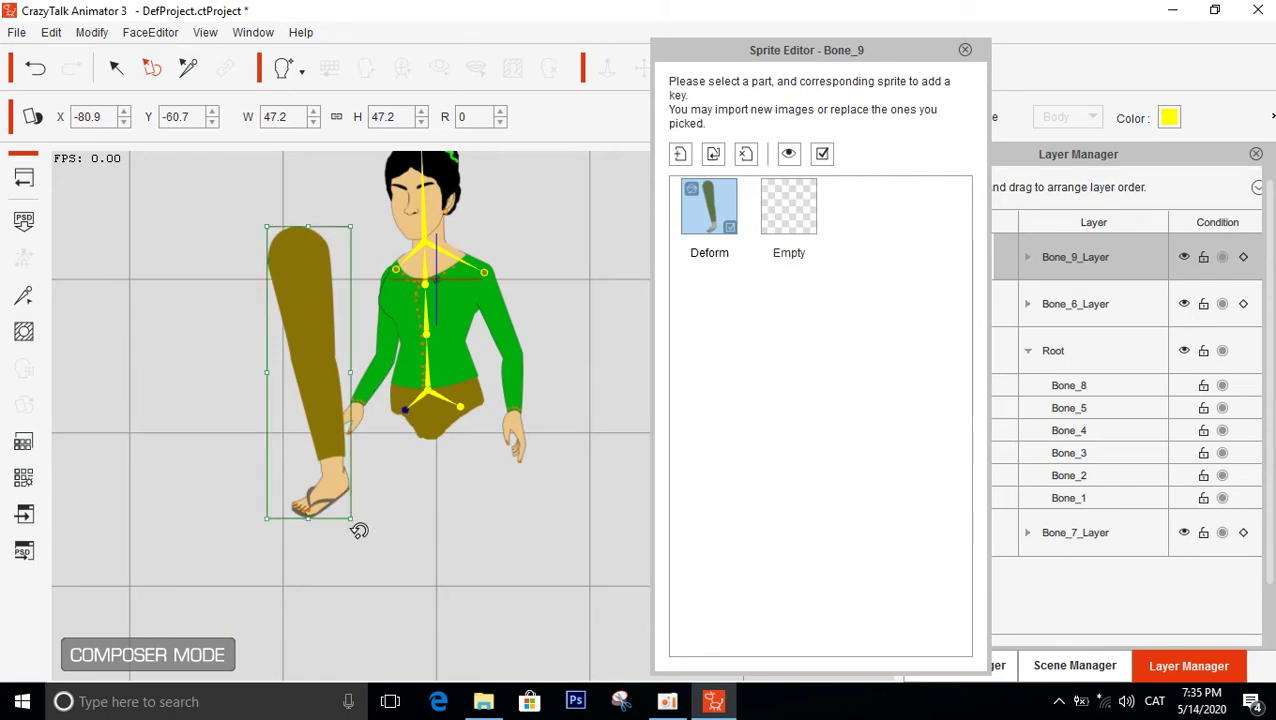
Rotate the Bone_9 leg sprite to 10 degrees, scale it to 42.3%, and fit it onto the hip at X -19.7, Y -164.6
drag(359, 530, 331, 543)
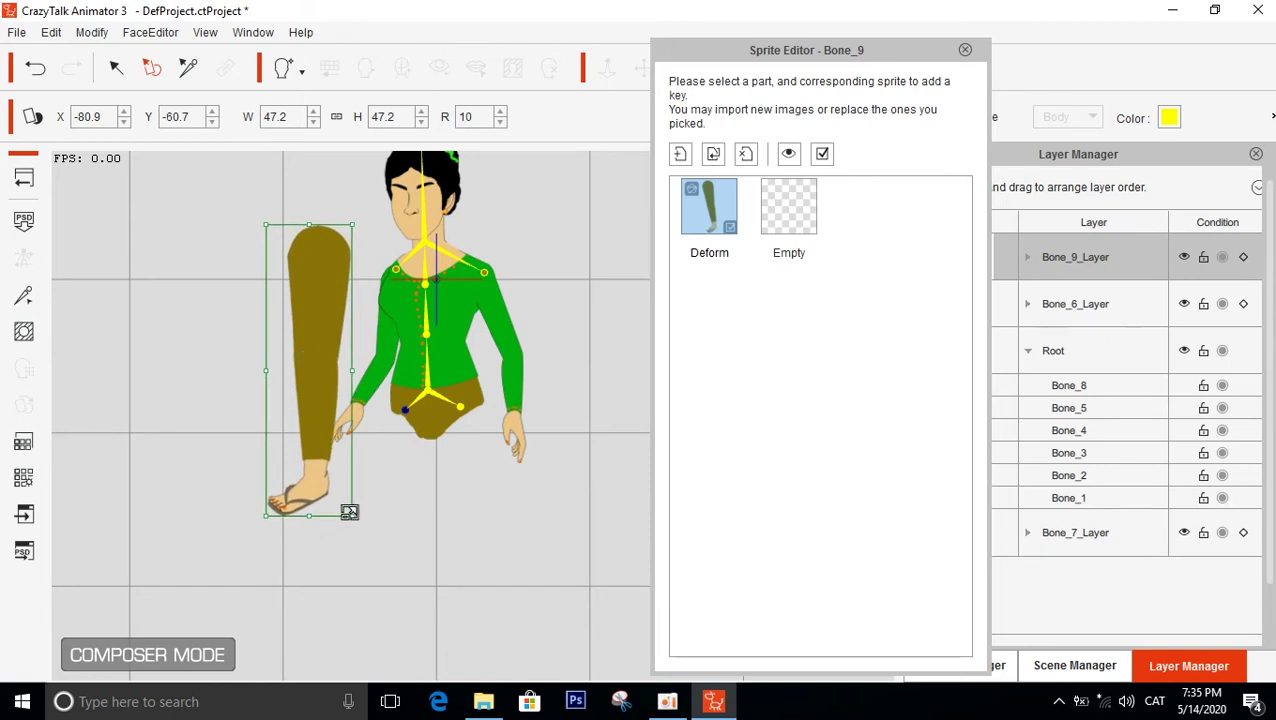
drag(355, 516, 348, 501)
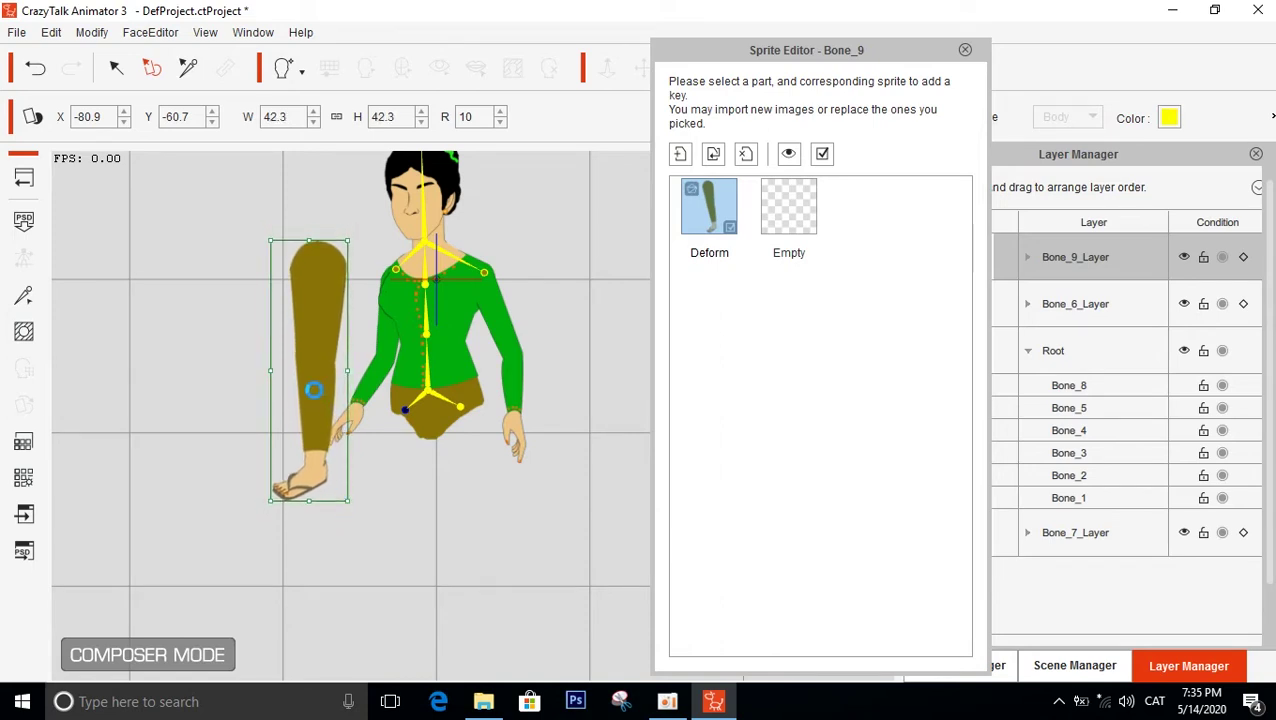
drag(313, 361, 404, 516)
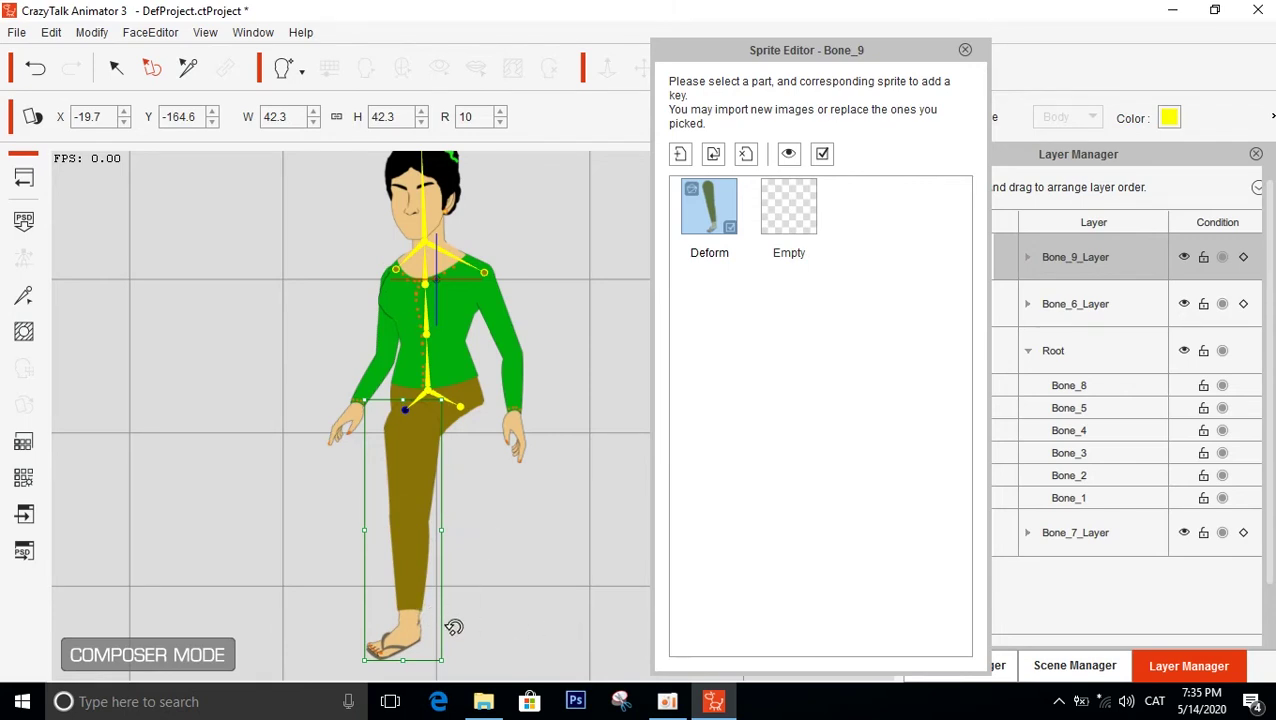
Load image 5 from folder 003 as the Deform sprite of hip bone Bone_8
click(464, 412)
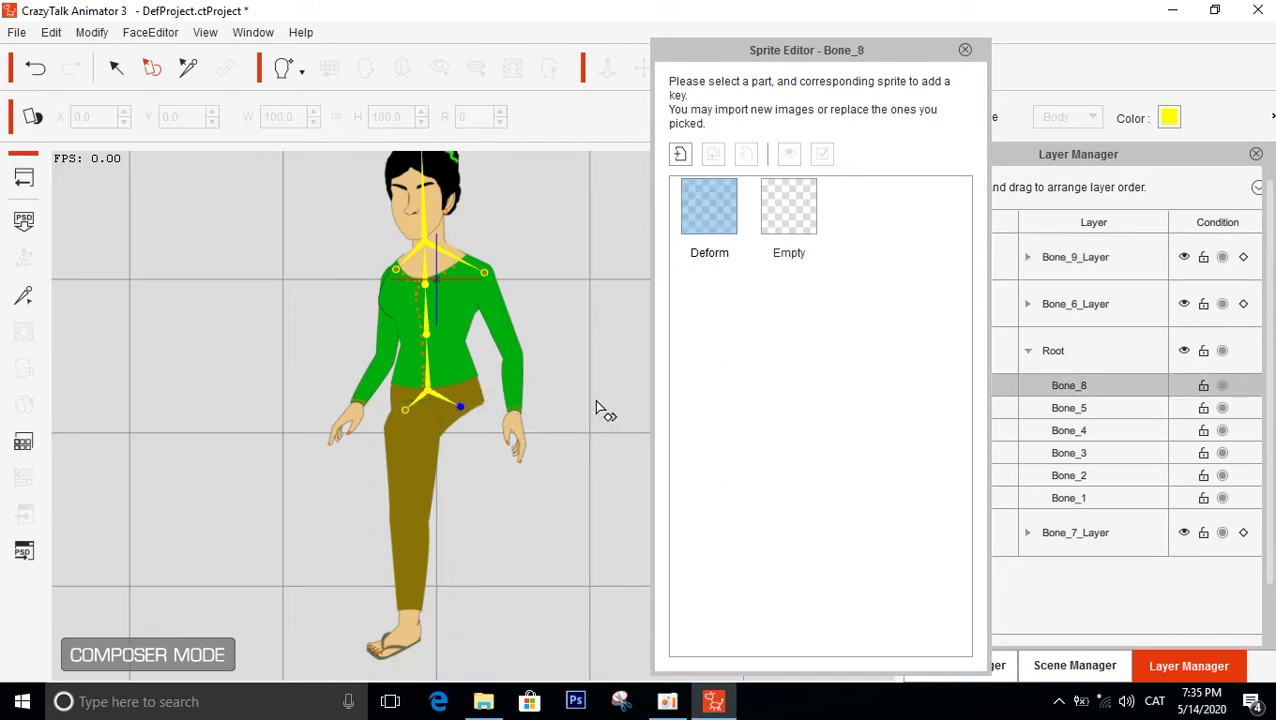
double_click(708, 227)
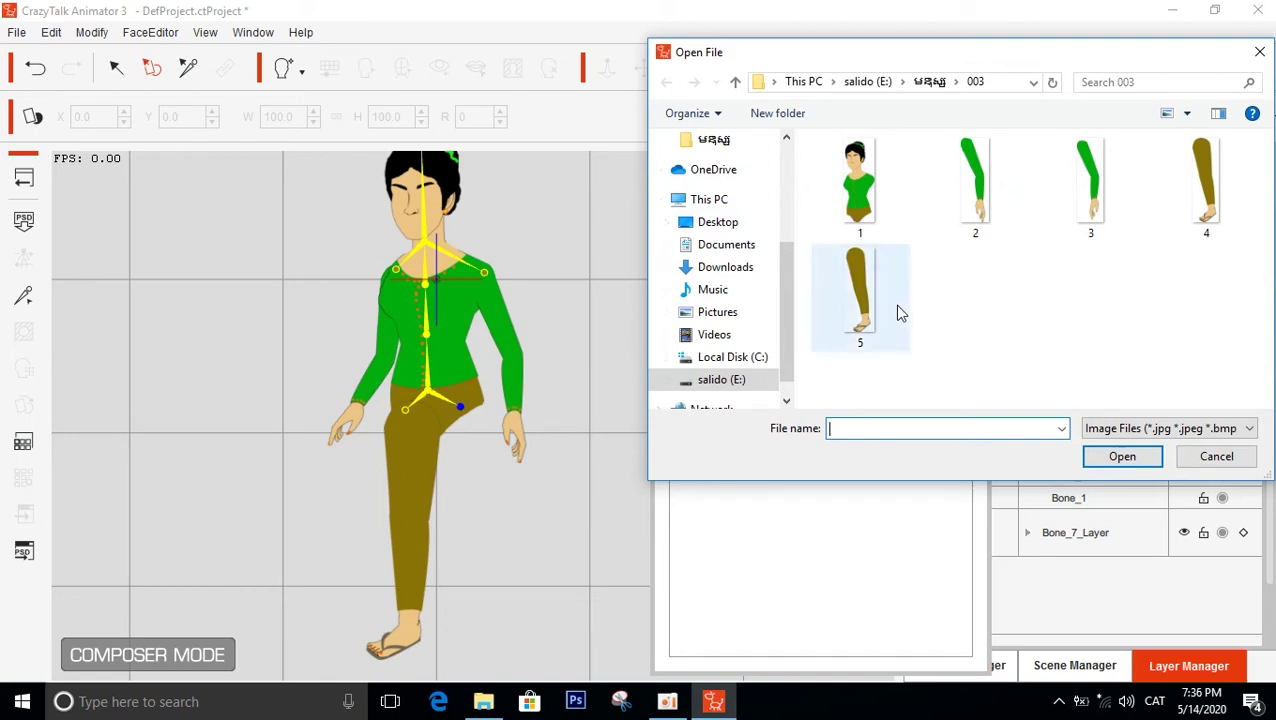
double_click(870, 312)
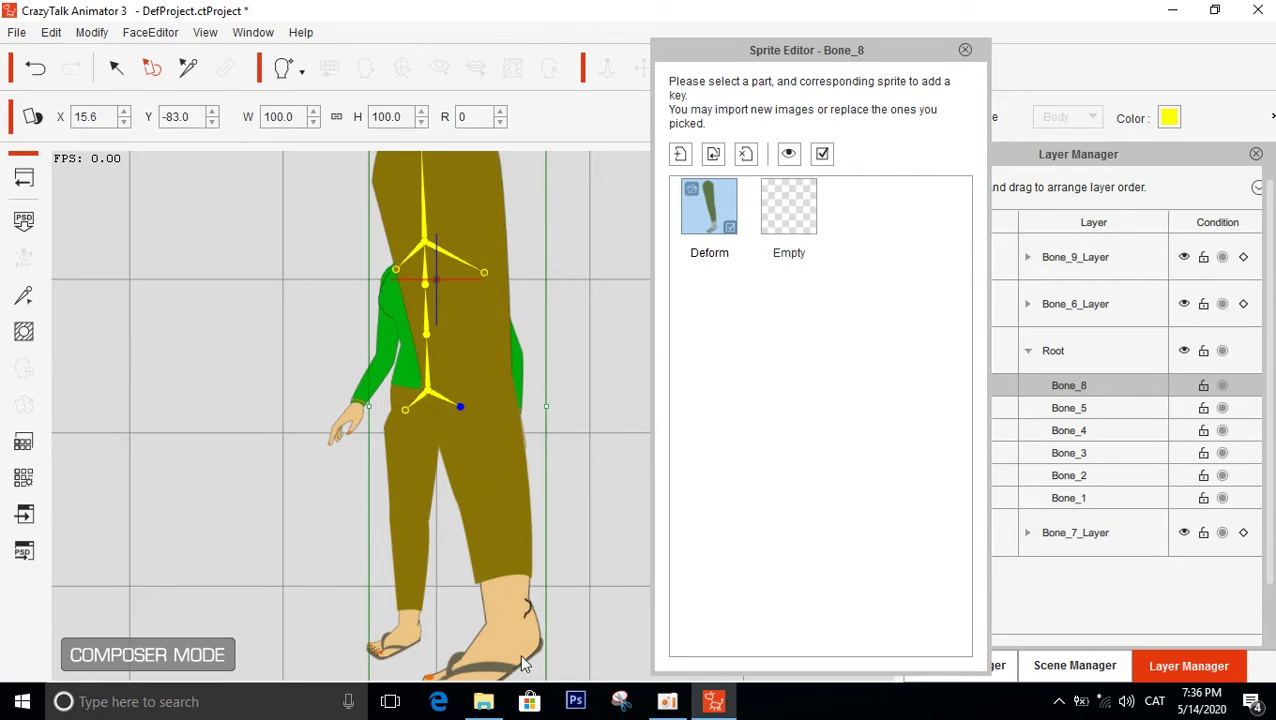
Scale the second leg sprite down to 45.4% and fit it onto the Bone_8 hip at X 27.8, Y -164.3
click(496, 512)
drag(491, 463, 702, 557)
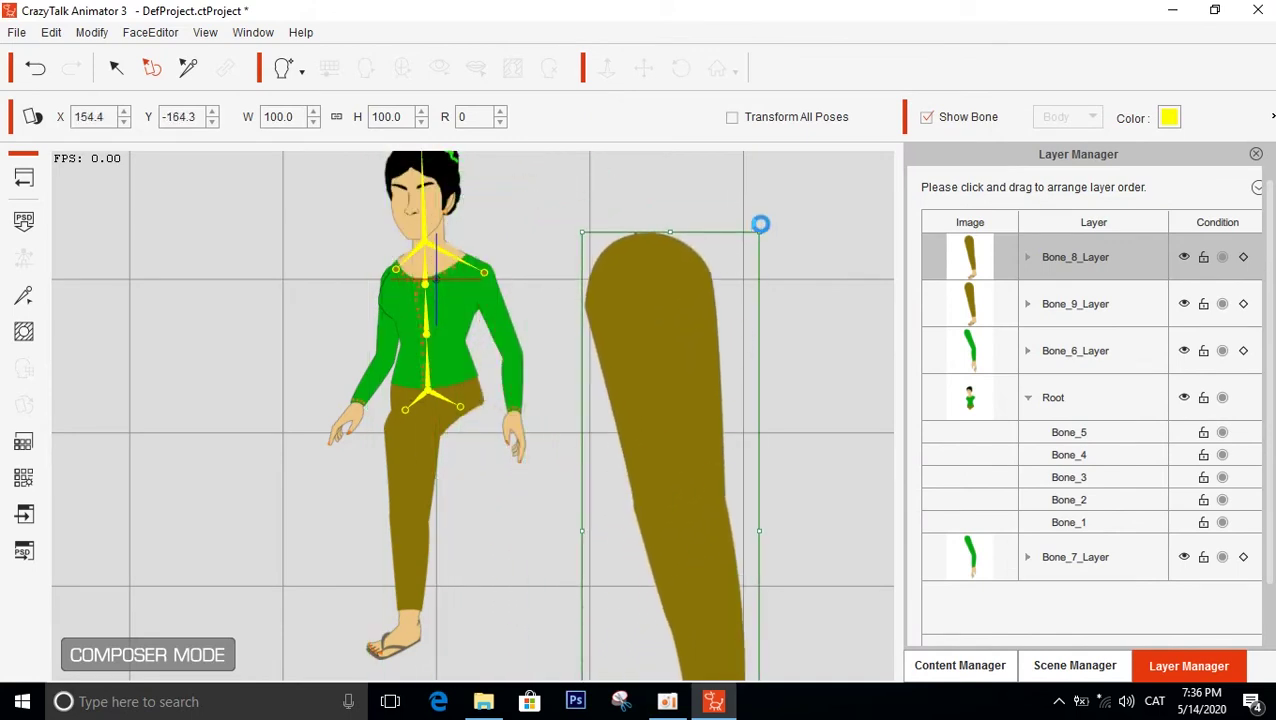
drag(759, 231, 721, 398)
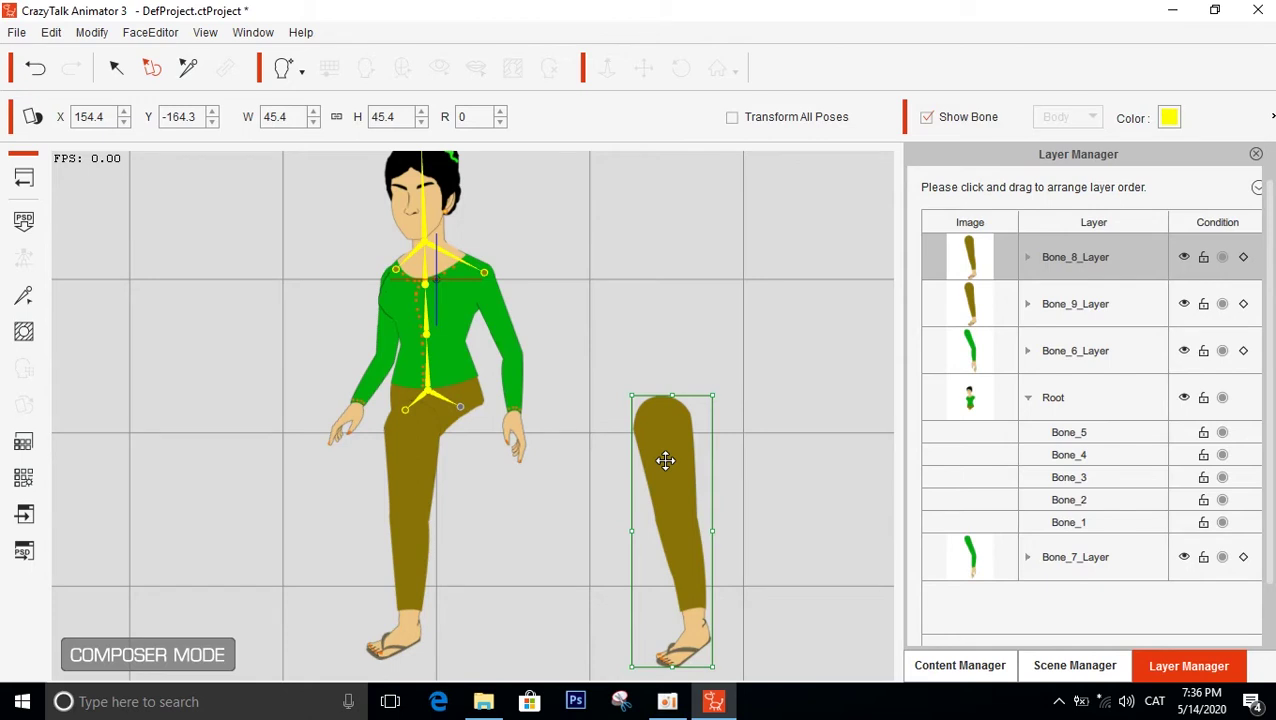
drag(666, 468, 483, 465)
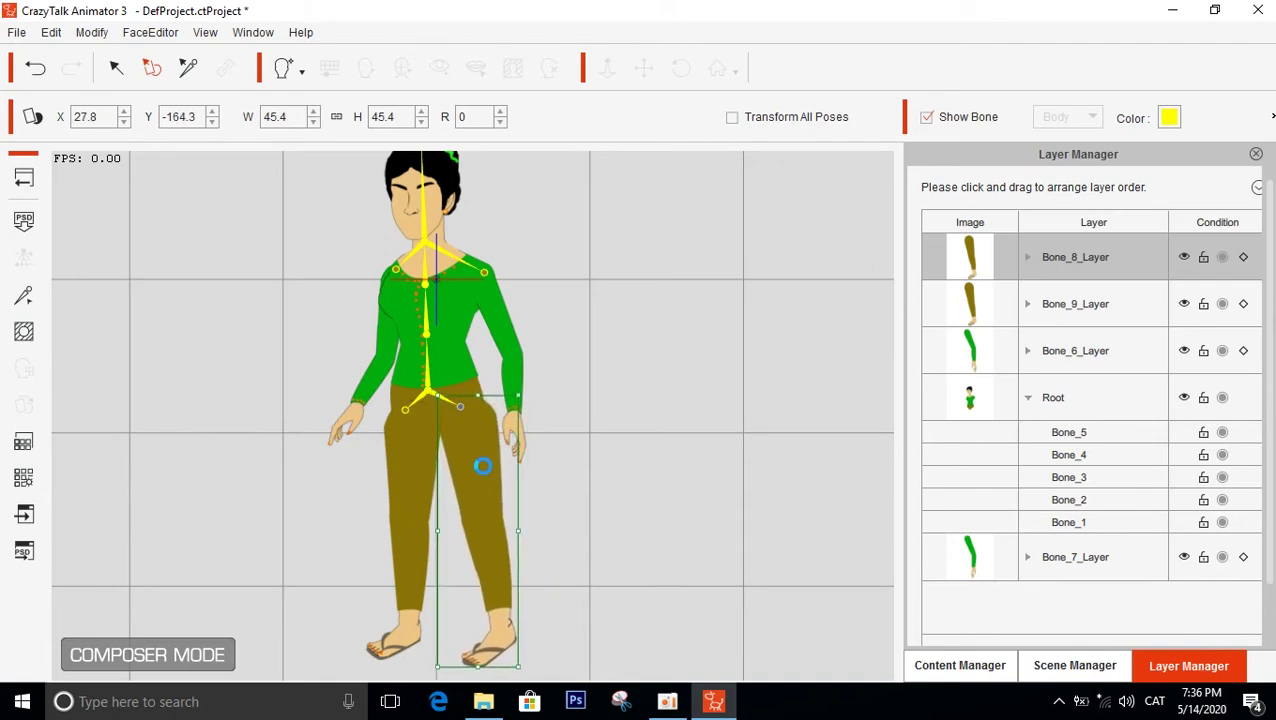
Rotate the Bone_8 leg sprite to 3 degrees, scale it to 46.3%, and refit it onto the hip at X 19.9, Y -164.3
drag(527, 670, 516, 676)
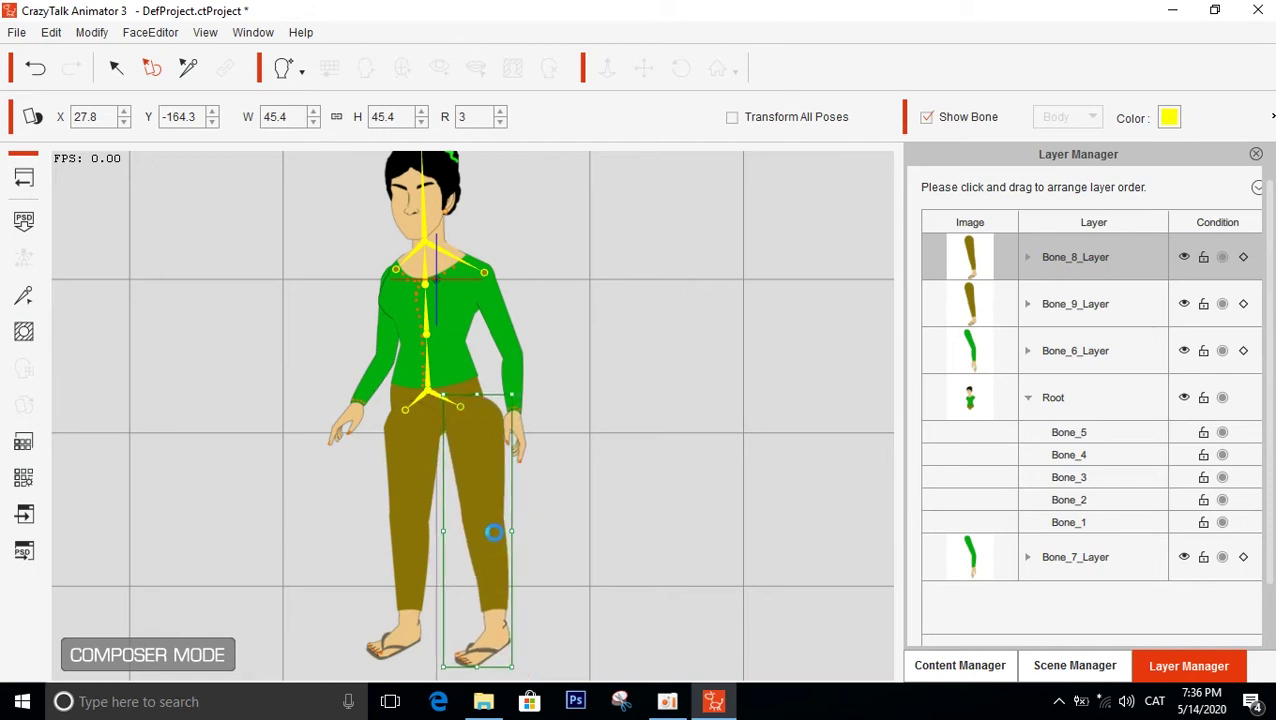
drag(484, 497, 472, 494)
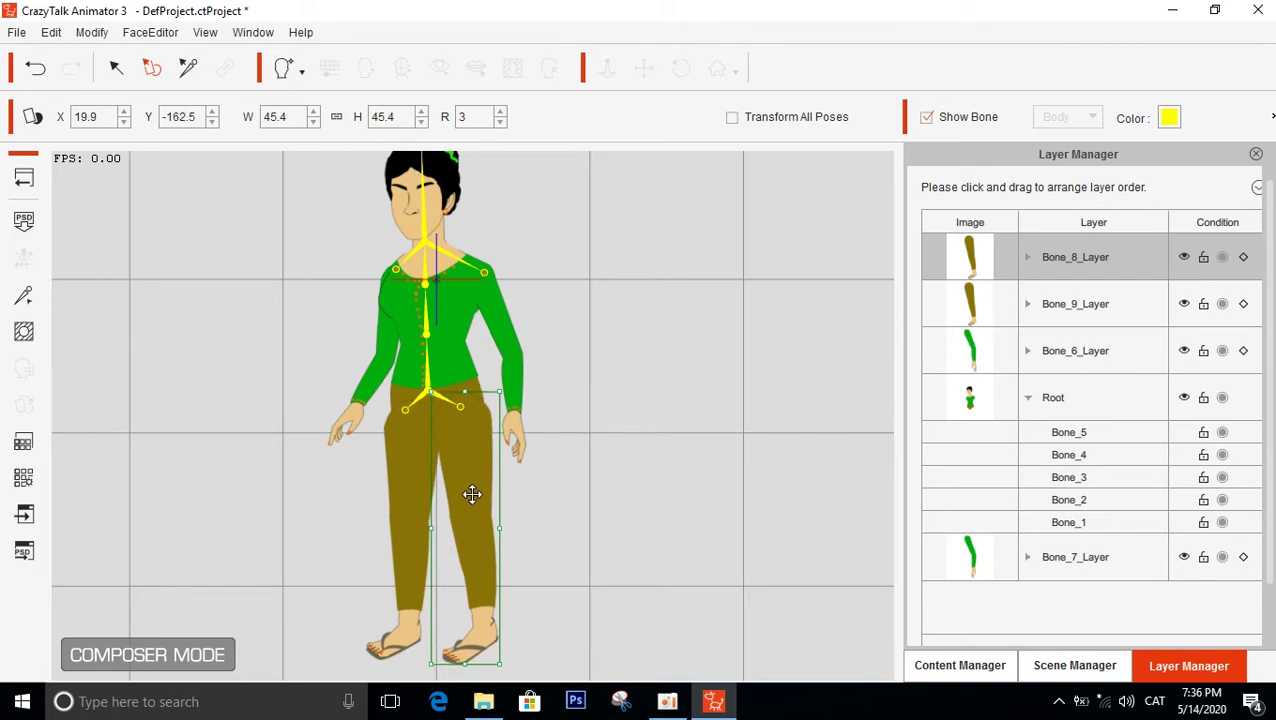
drag(472, 494, 550, 447)
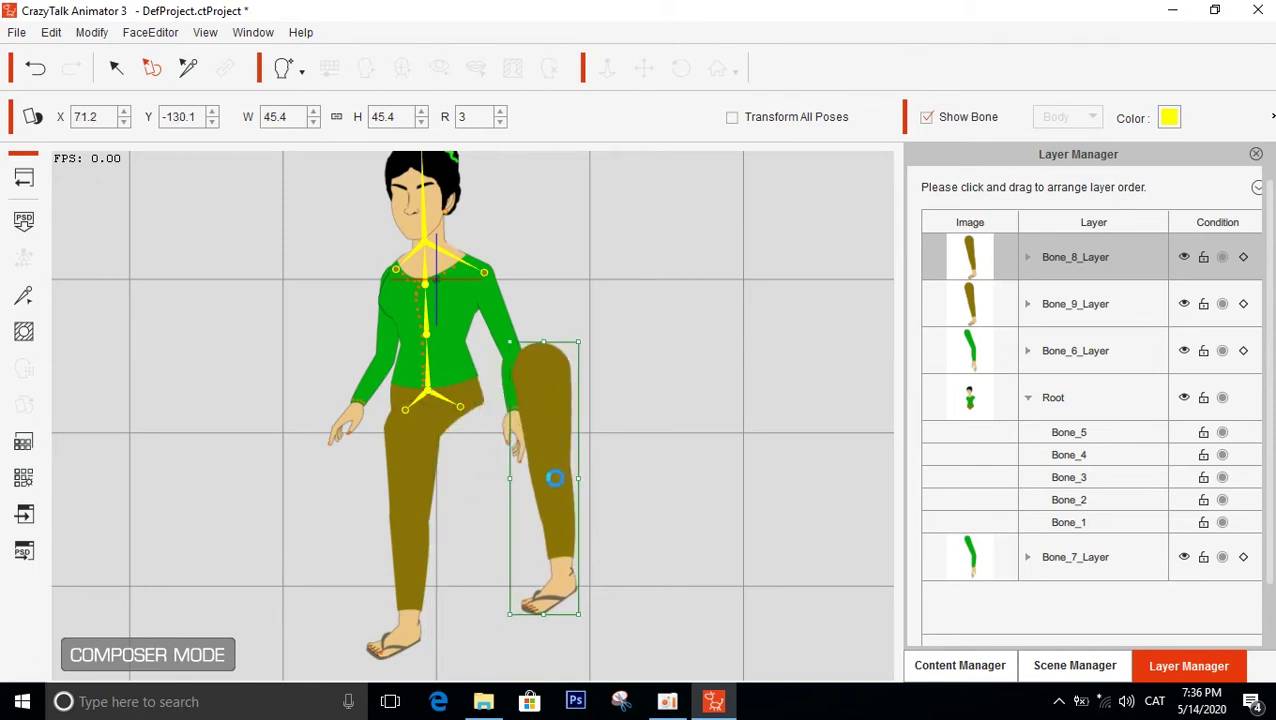
drag(576, 615, 579, 618)
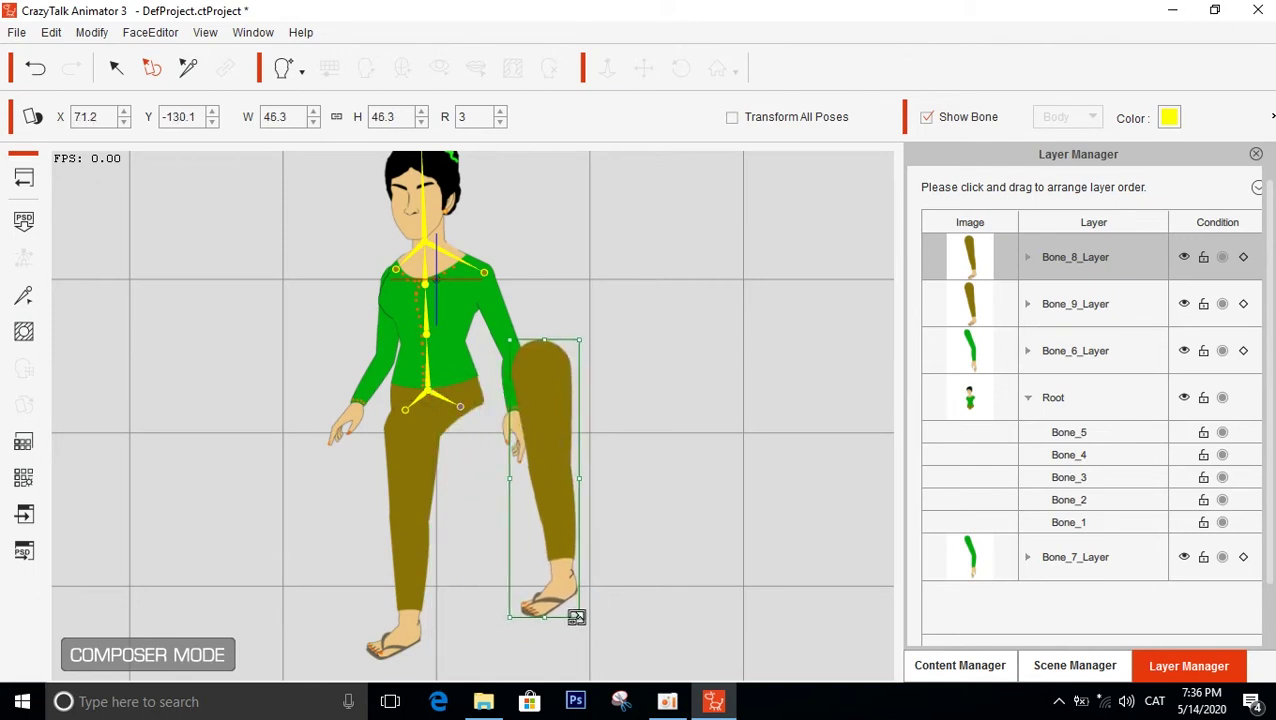
drag(544, 461, 466, 517)
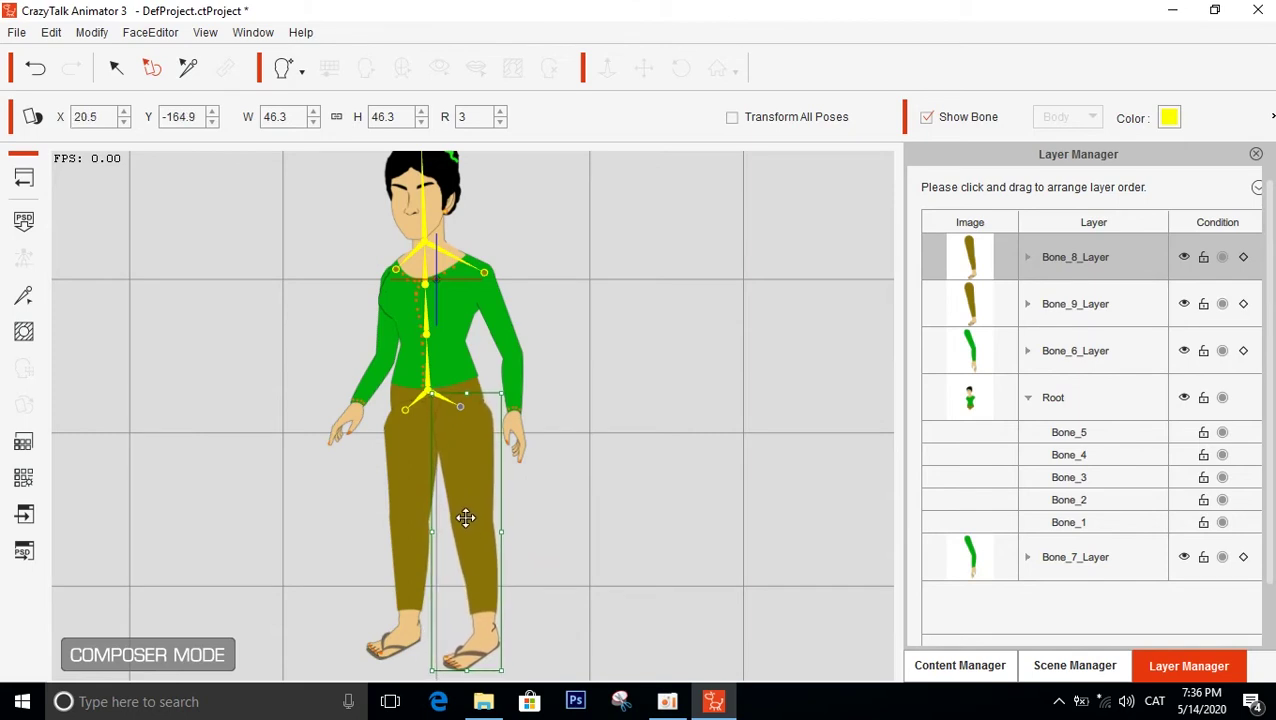
drag(466, 517, 466, 519)
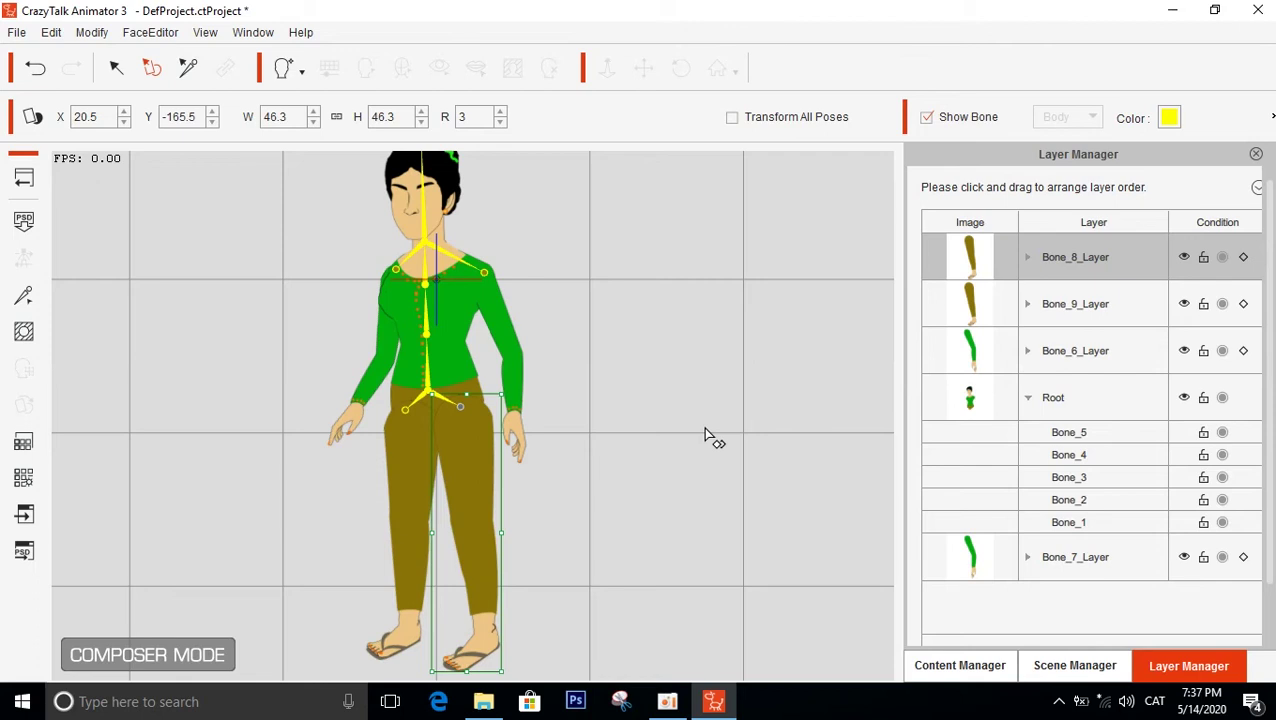
drag(481, 504, 479, 501)
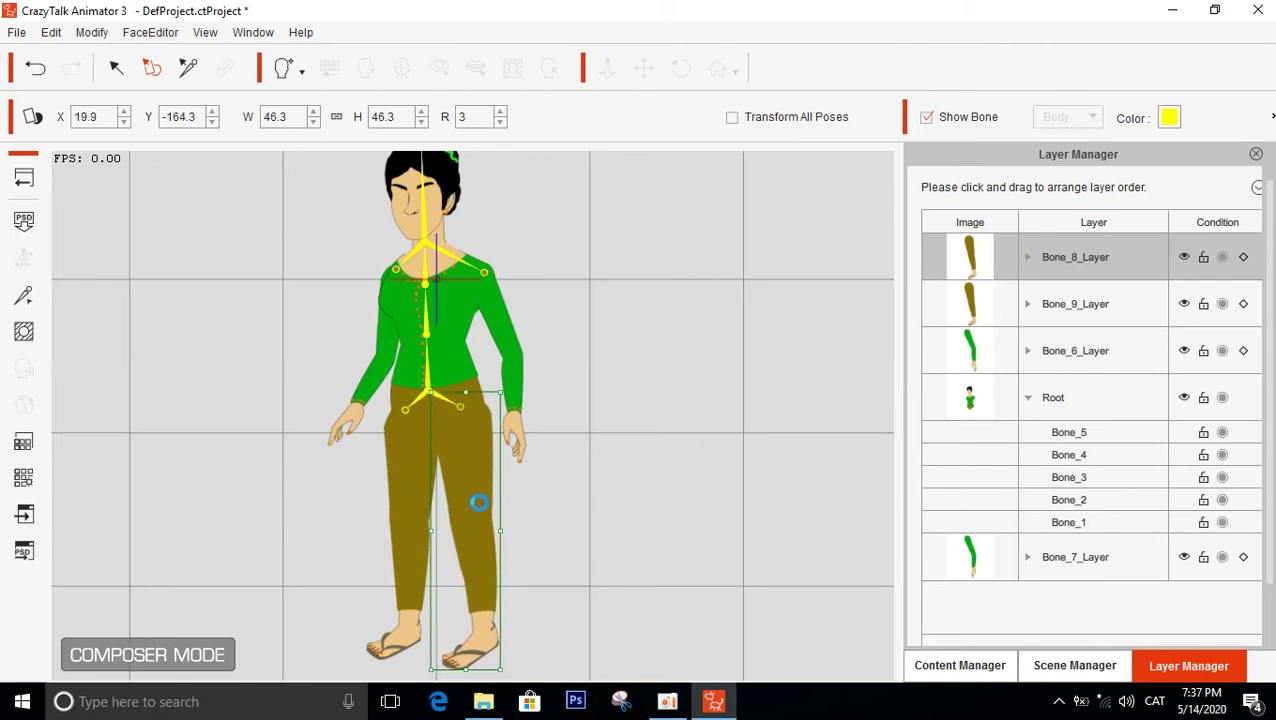
click(676, 502)
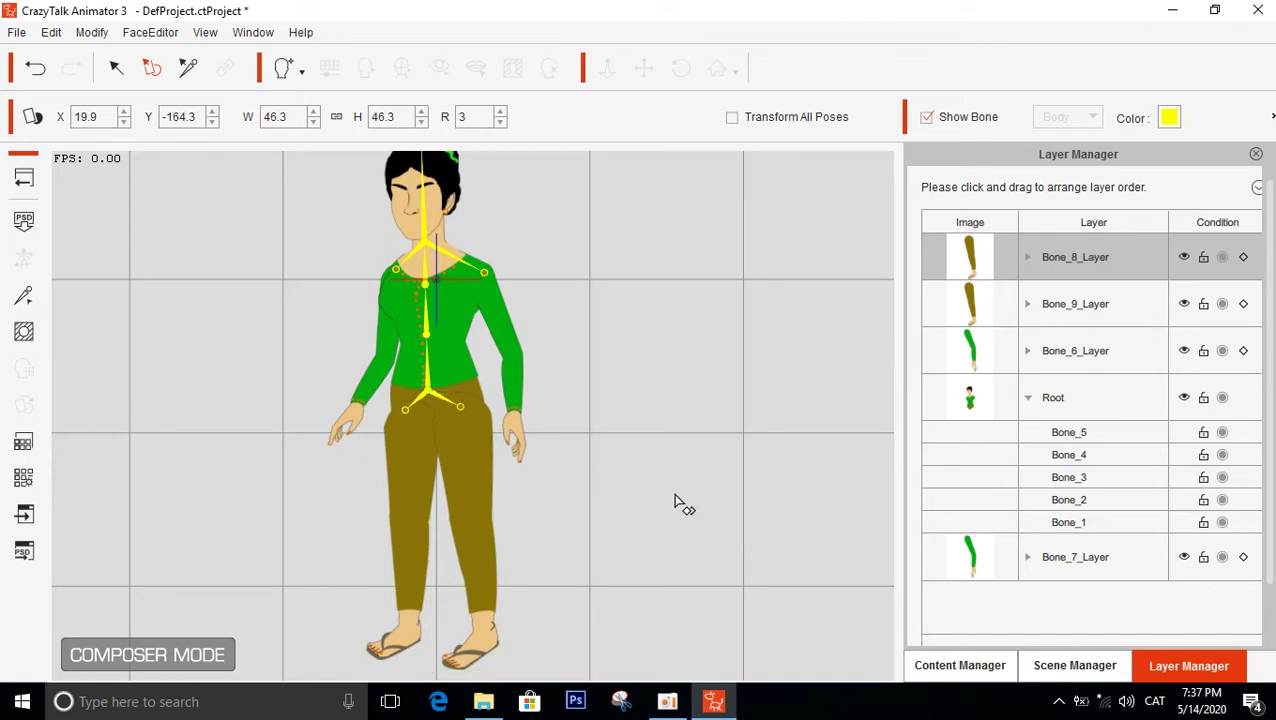
Reorder the layers so the Bone_9 and Bone_8 leg layers sit below Root, with Bone_8_Layer directly above Bone_9_Layer
click(405, 464)
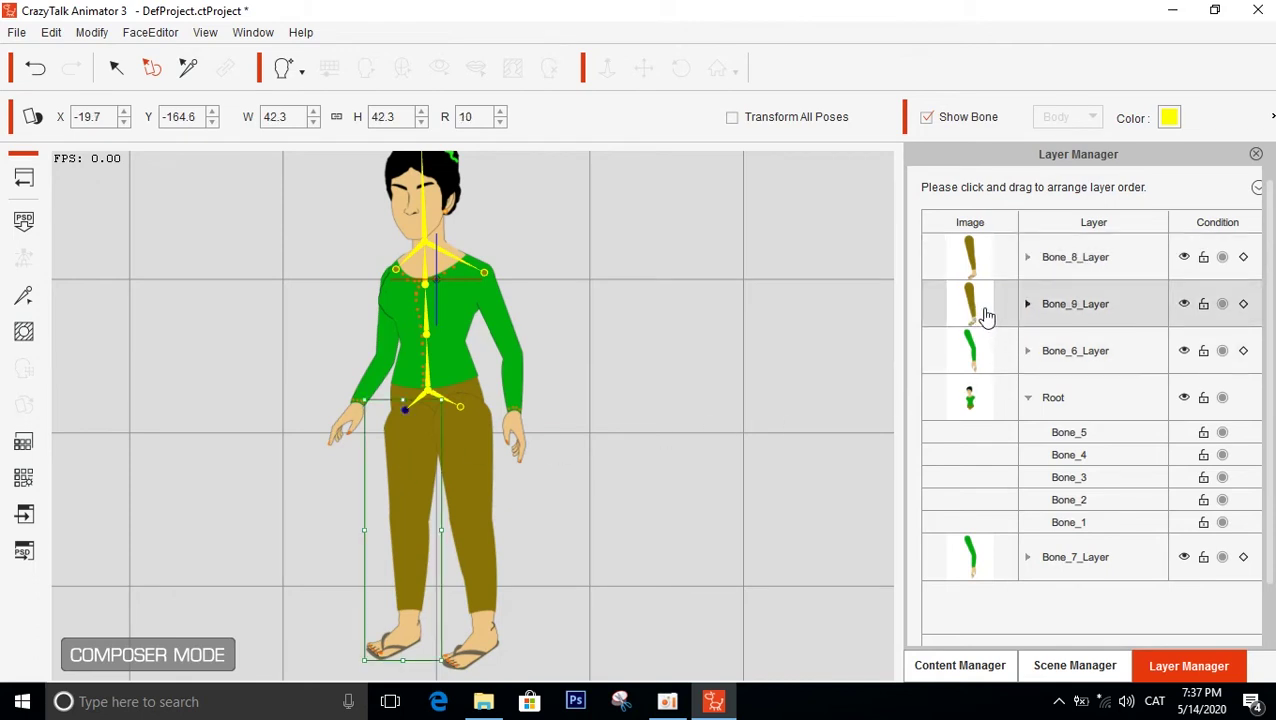
drag(984, 306, 990, 418)
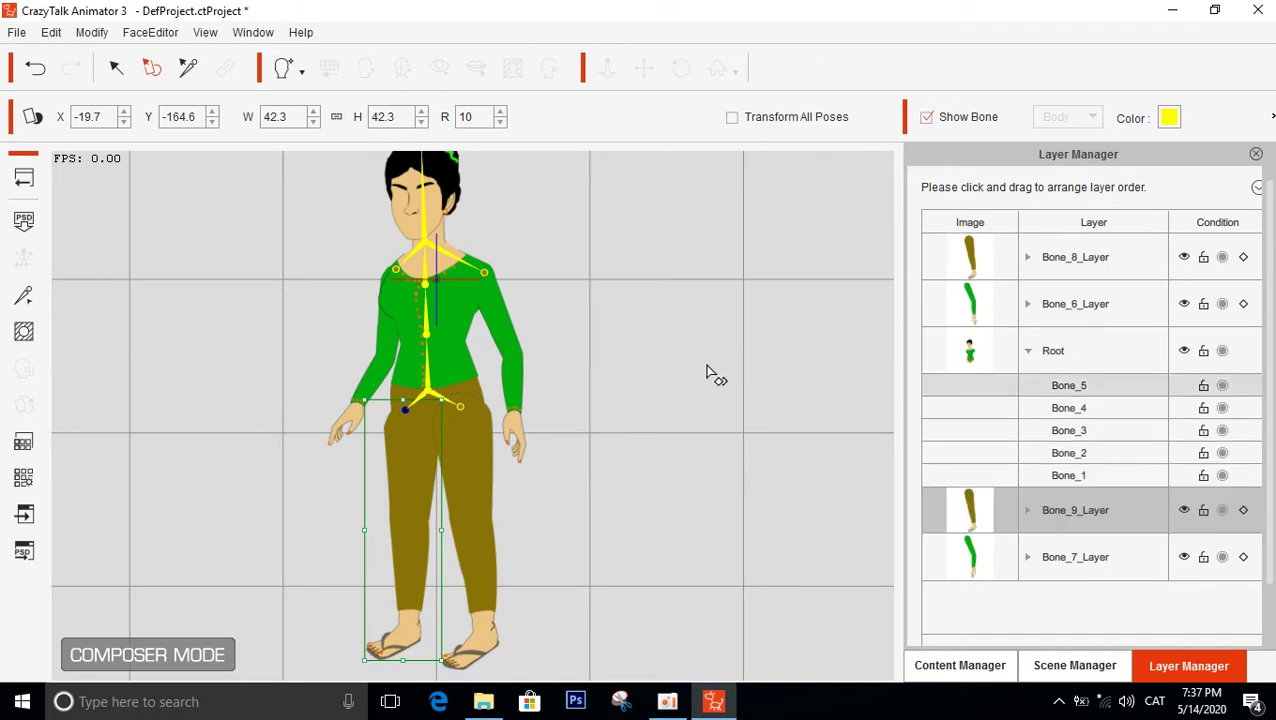
click(481, 511)
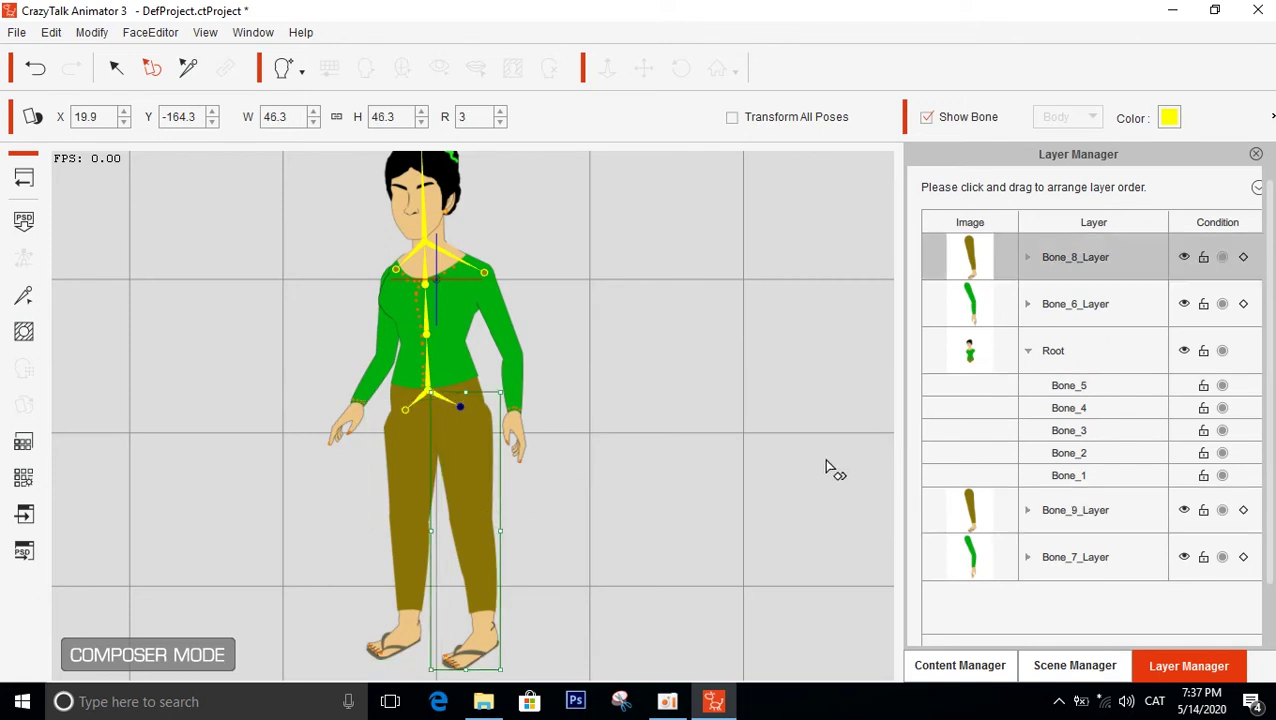
drag(983, 276, 988, 461)
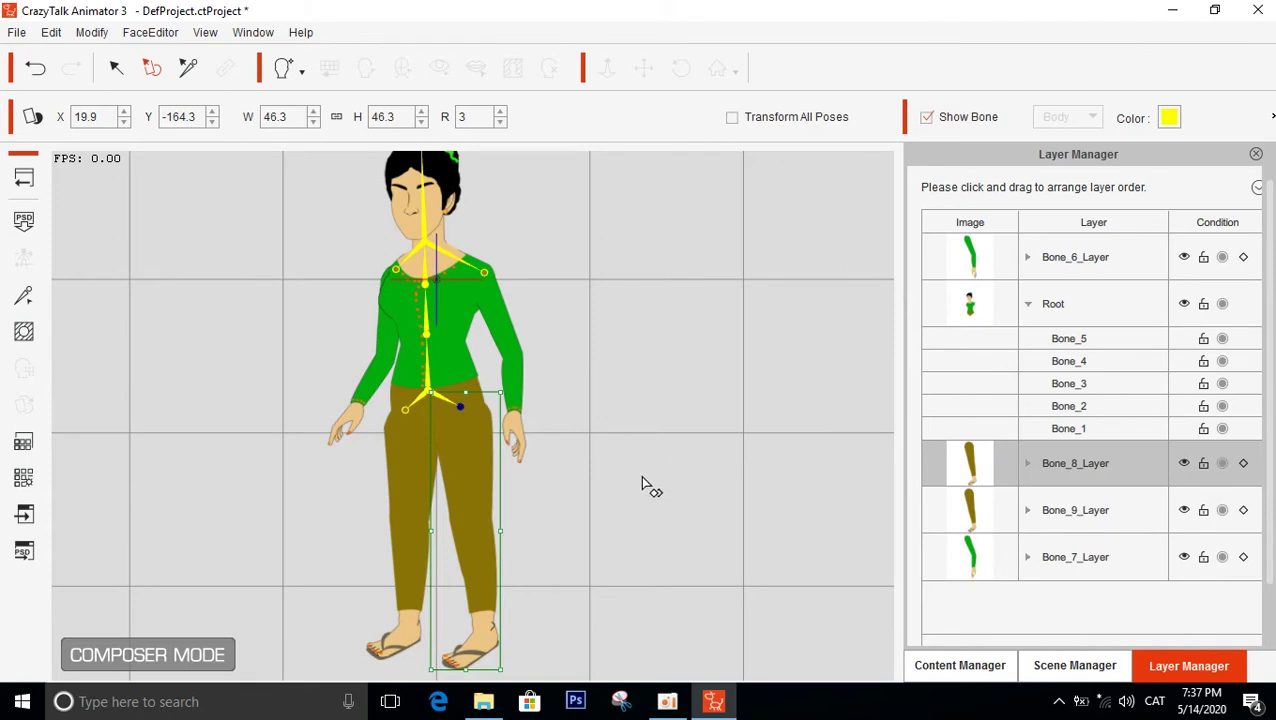
click(688, 511)
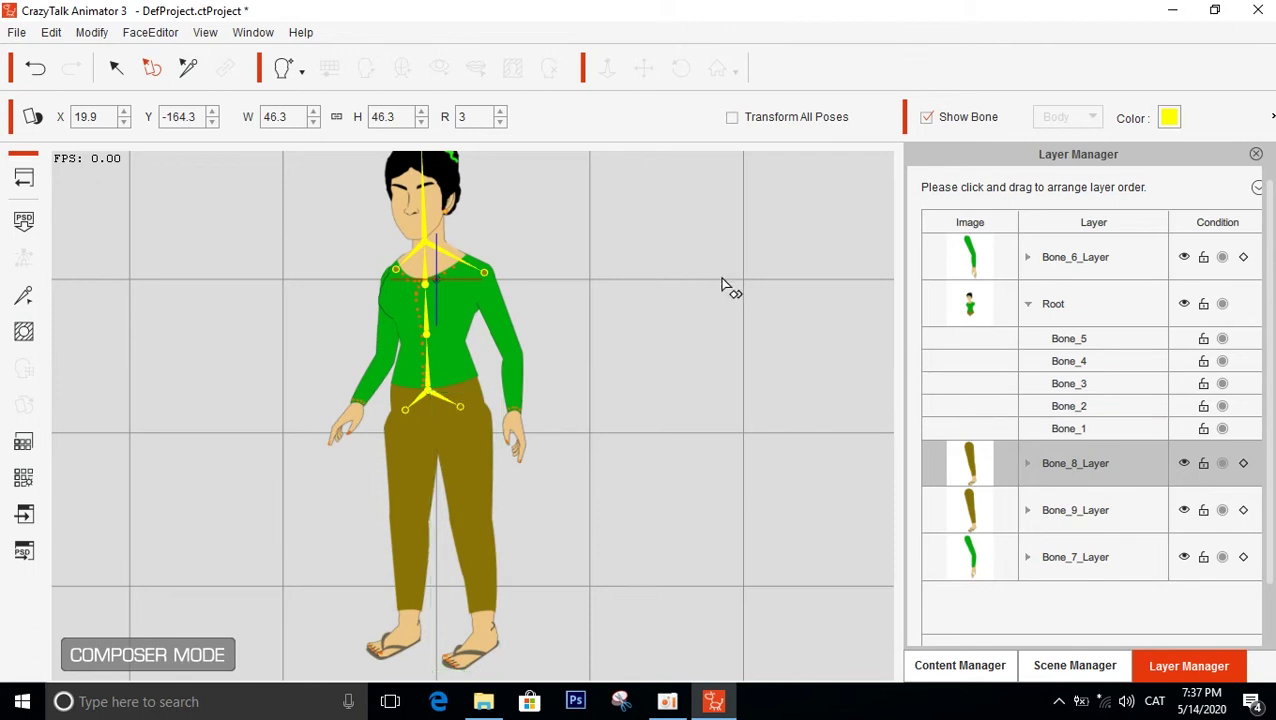
Add a bone chain to the Bone_7 arm running from the shoulder through the elbow and wrist to the fingertips
click(397, 275)
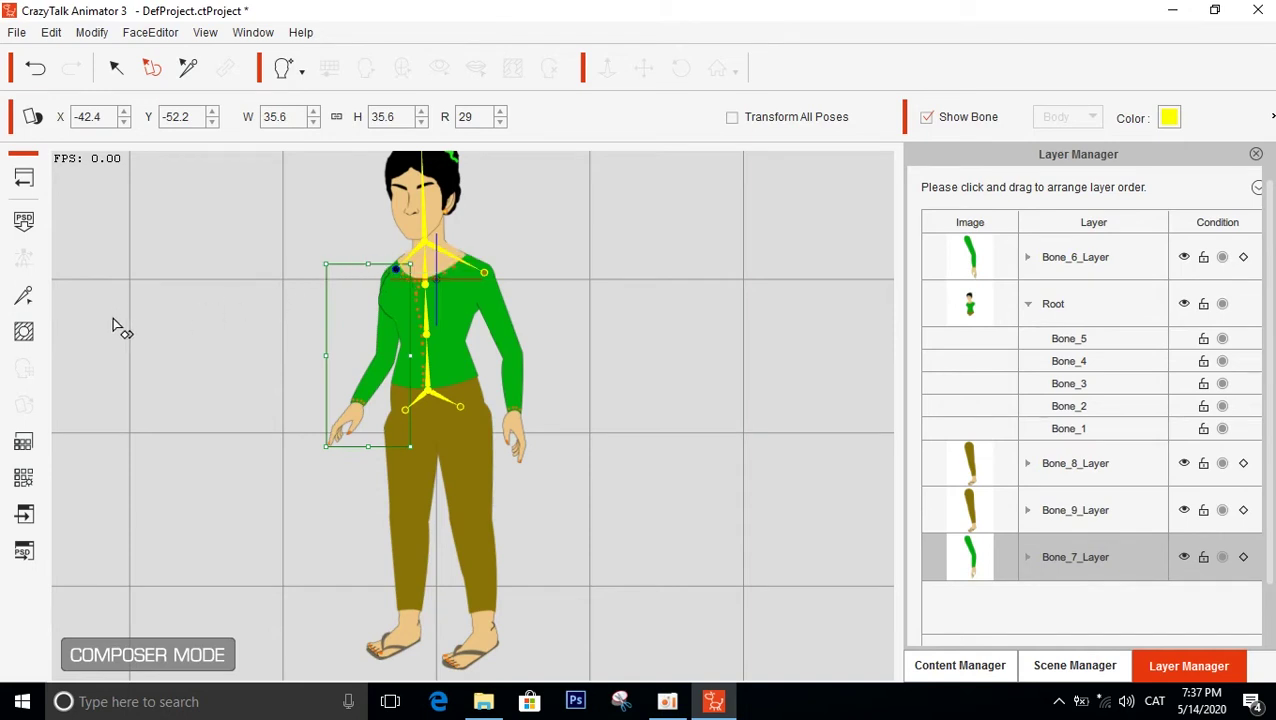
click(26, 298)
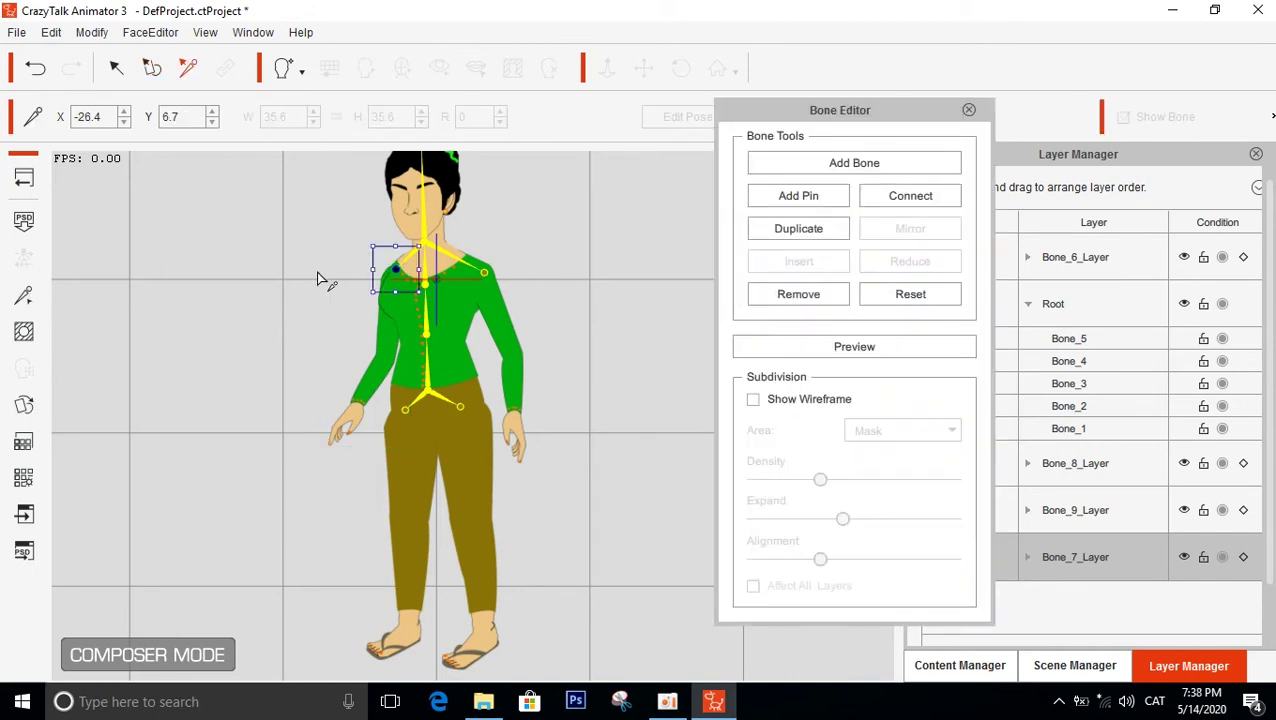
click(828, 167)
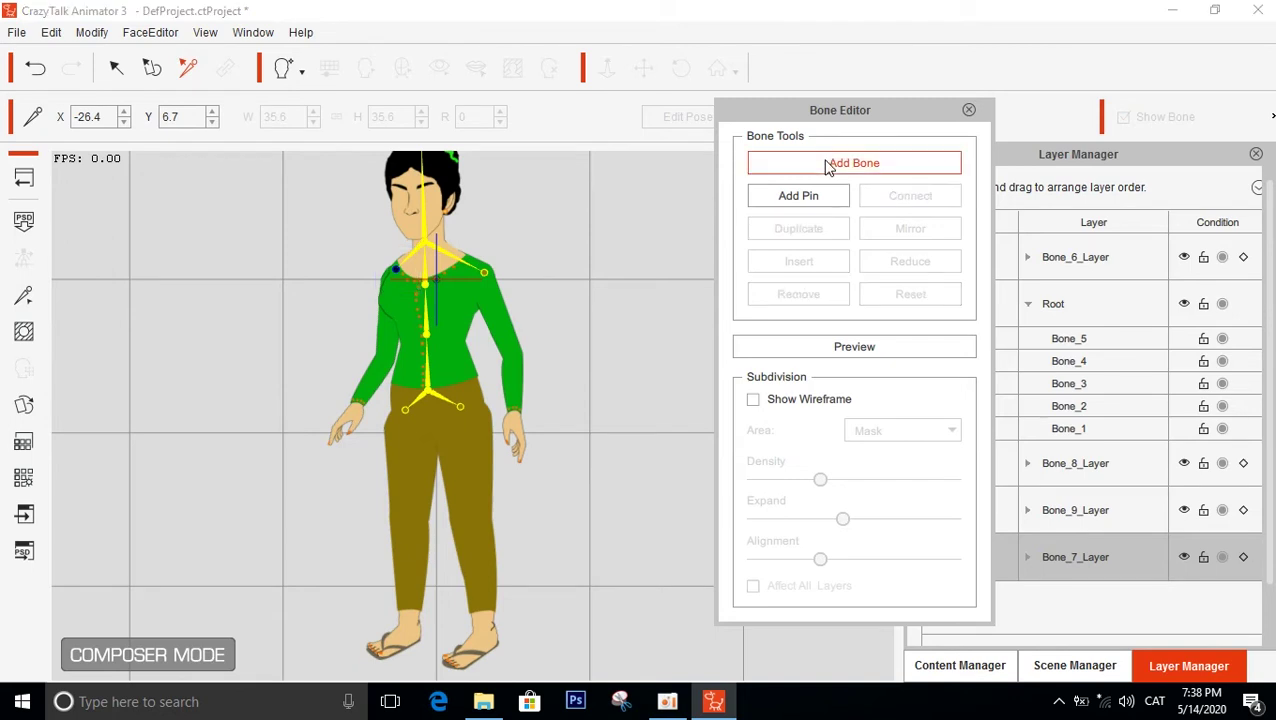
click(396, 269)
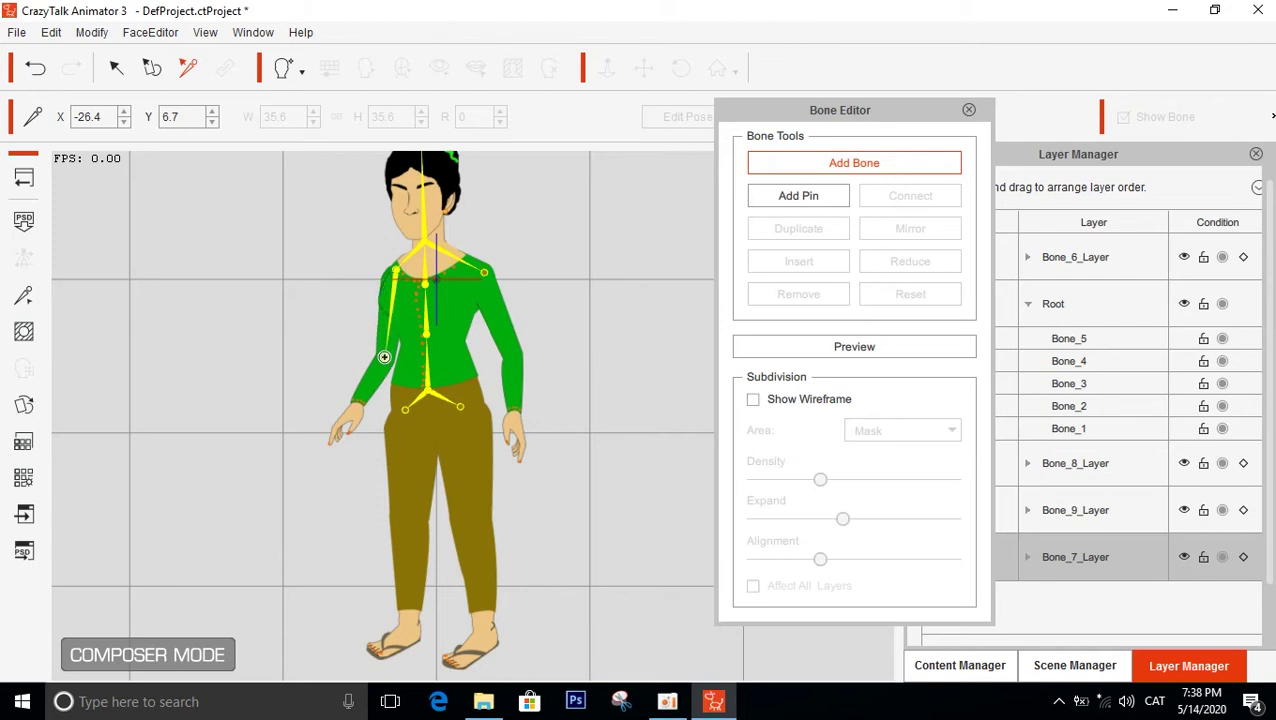
click(384, 357)
click(356, 402)
double_click(331, 441)
click(817, 164)
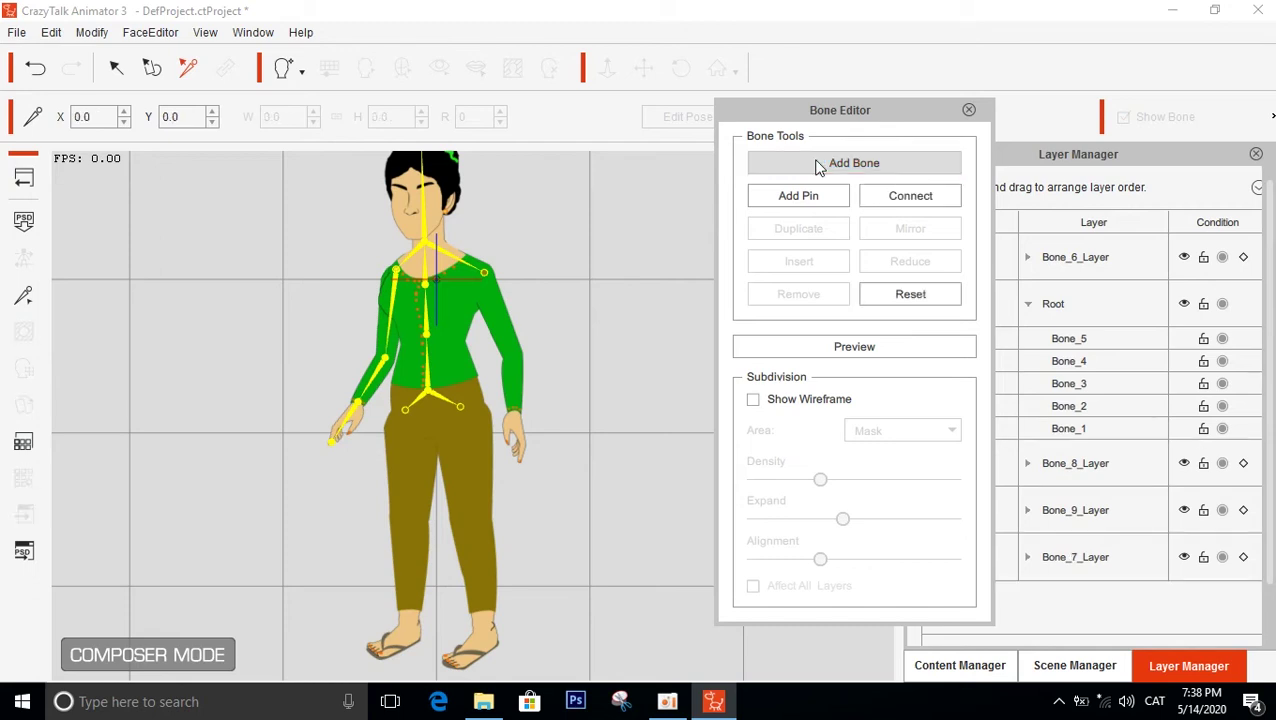
Add a matching bone chain to the Bone_6 arm from the shoulder through the elbow and wrist to the fingertips
click(833, 166)
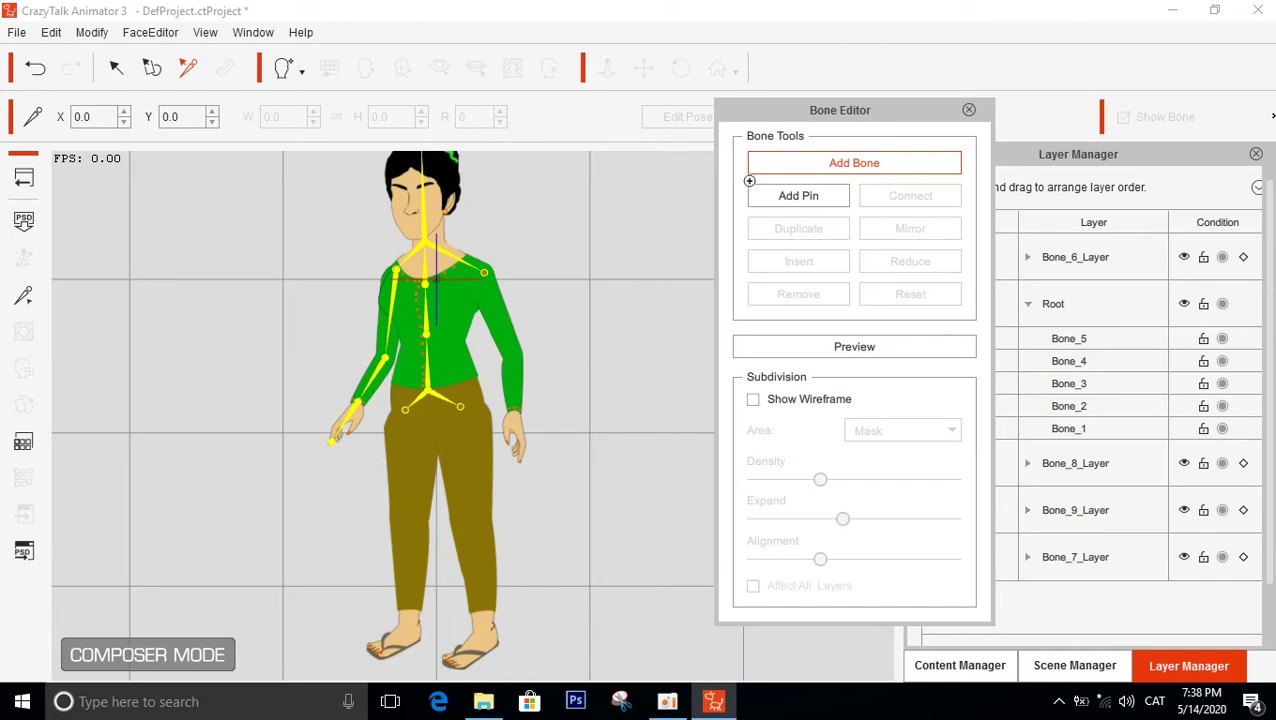
click(840, 168)
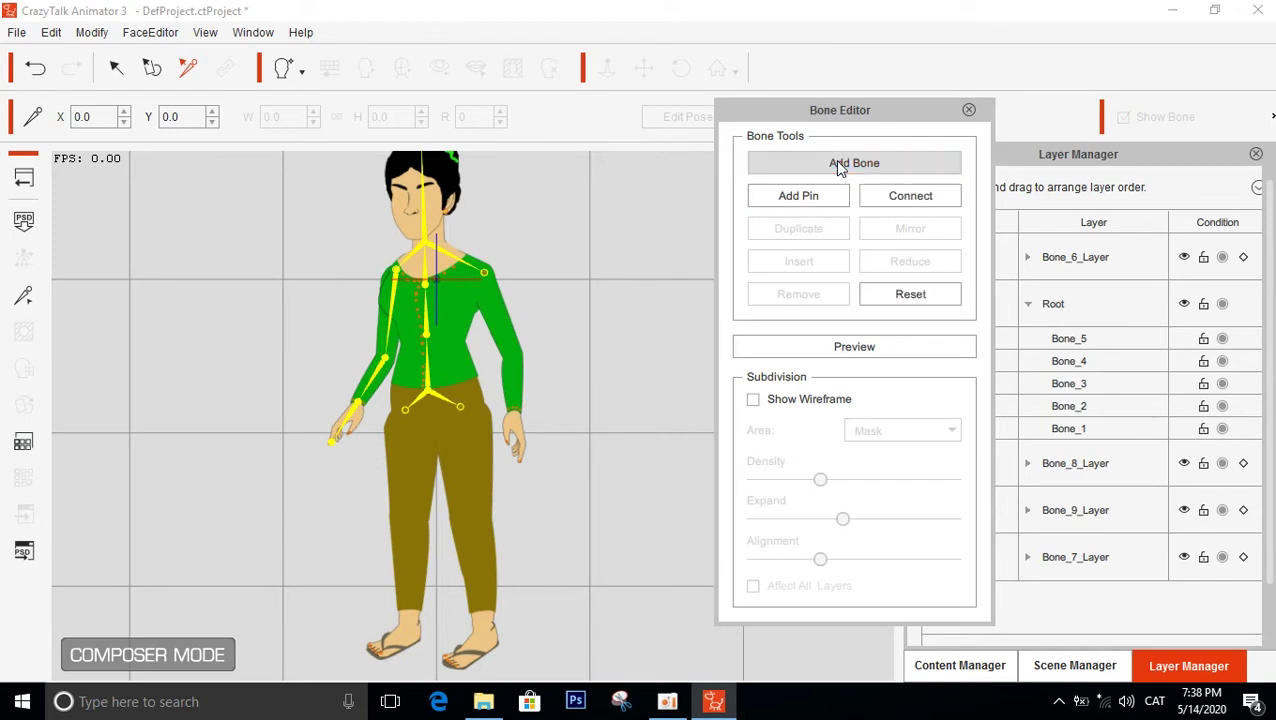
click(485, 280)
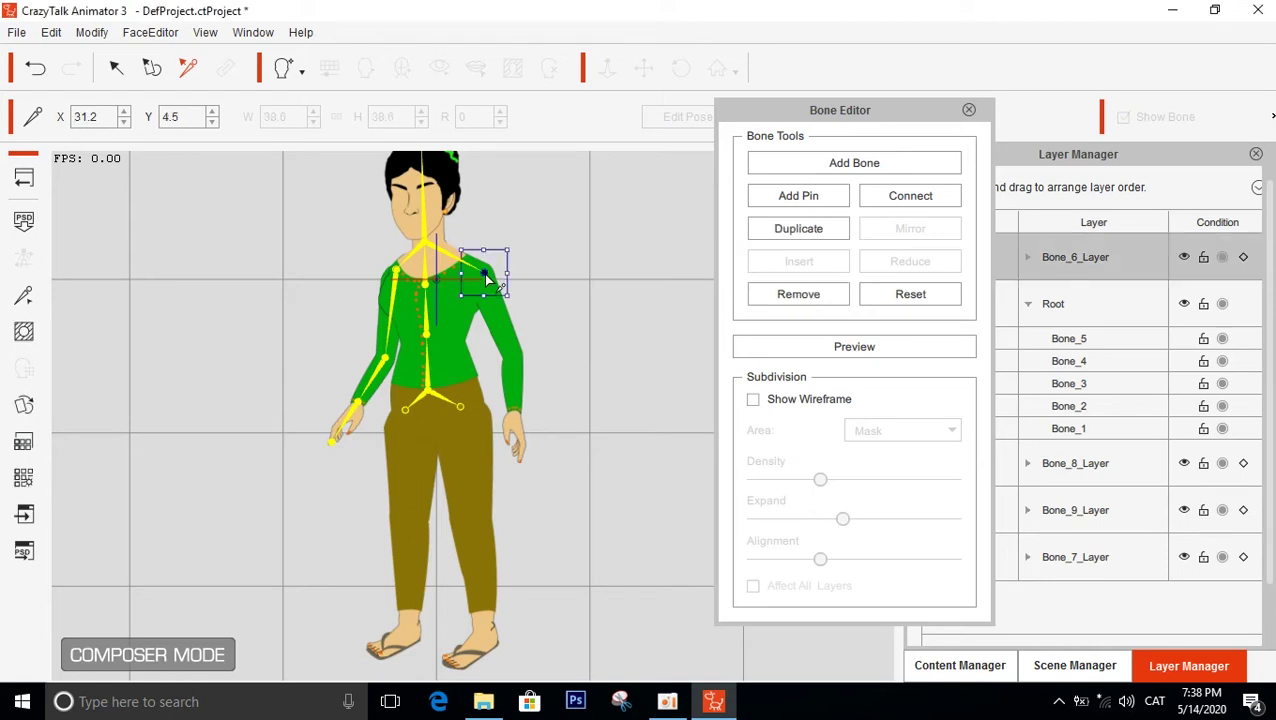
click(852, 164)
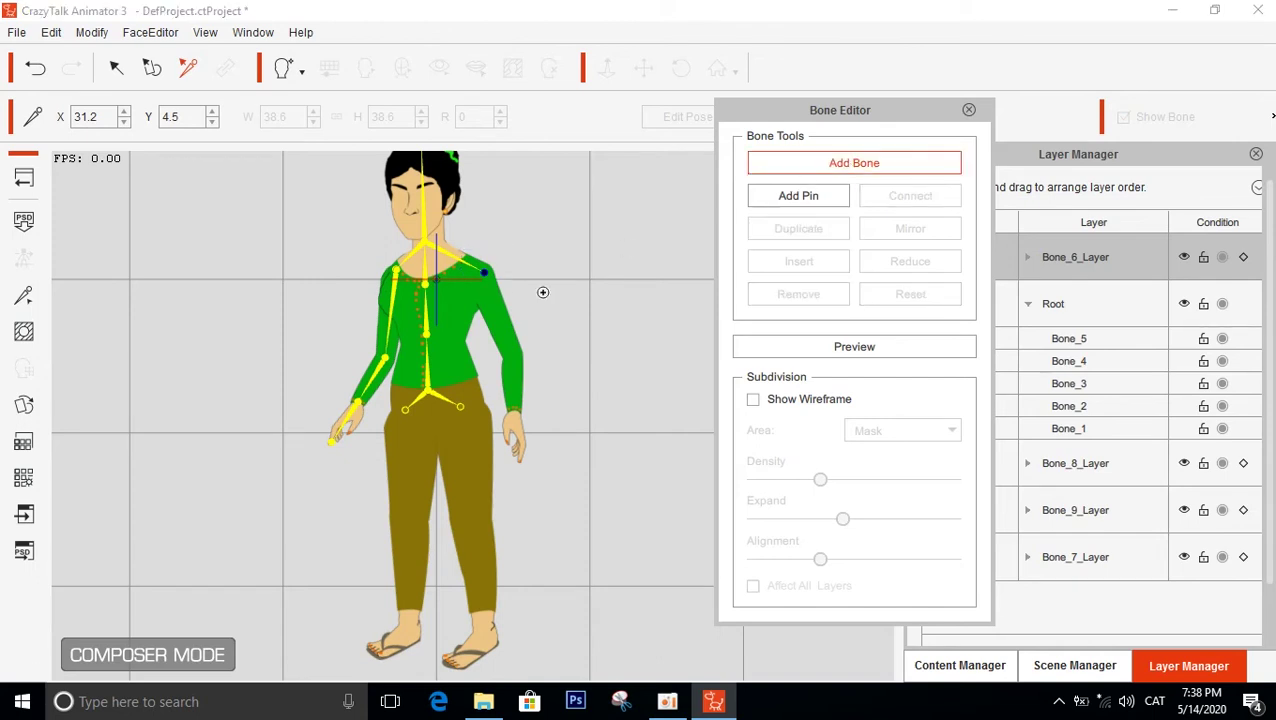
drag(484, 272, 513, 401)
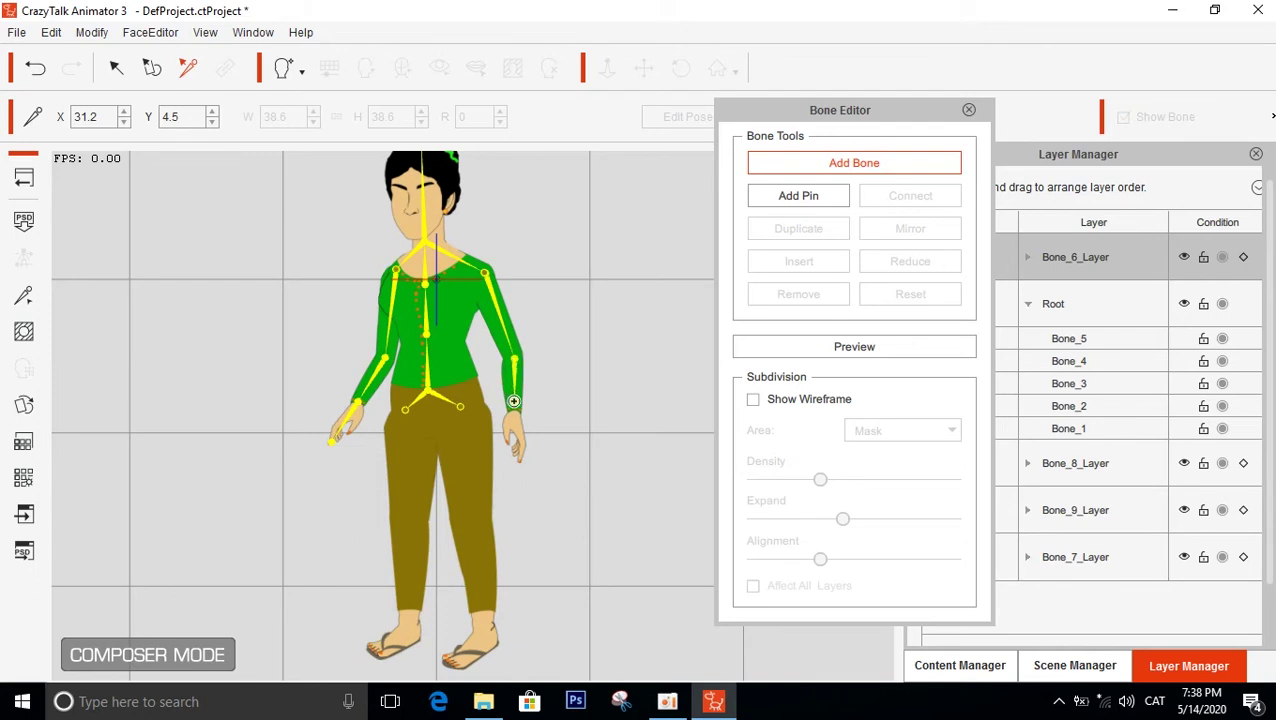
drag(513, 401, 520, 459)
click(833, 162)
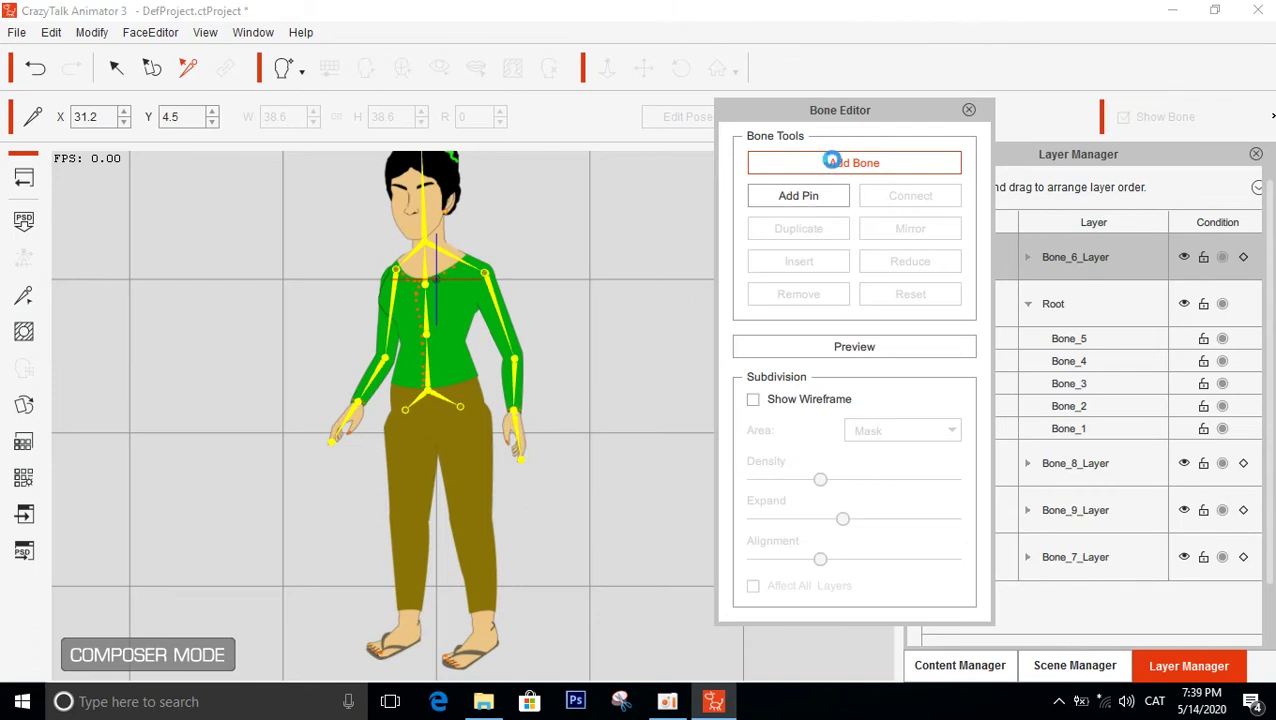
Add a four-bone chain to the Bone_9 leg from the hip through the knee, lower shin and ankle to the toes
click(405, 411)
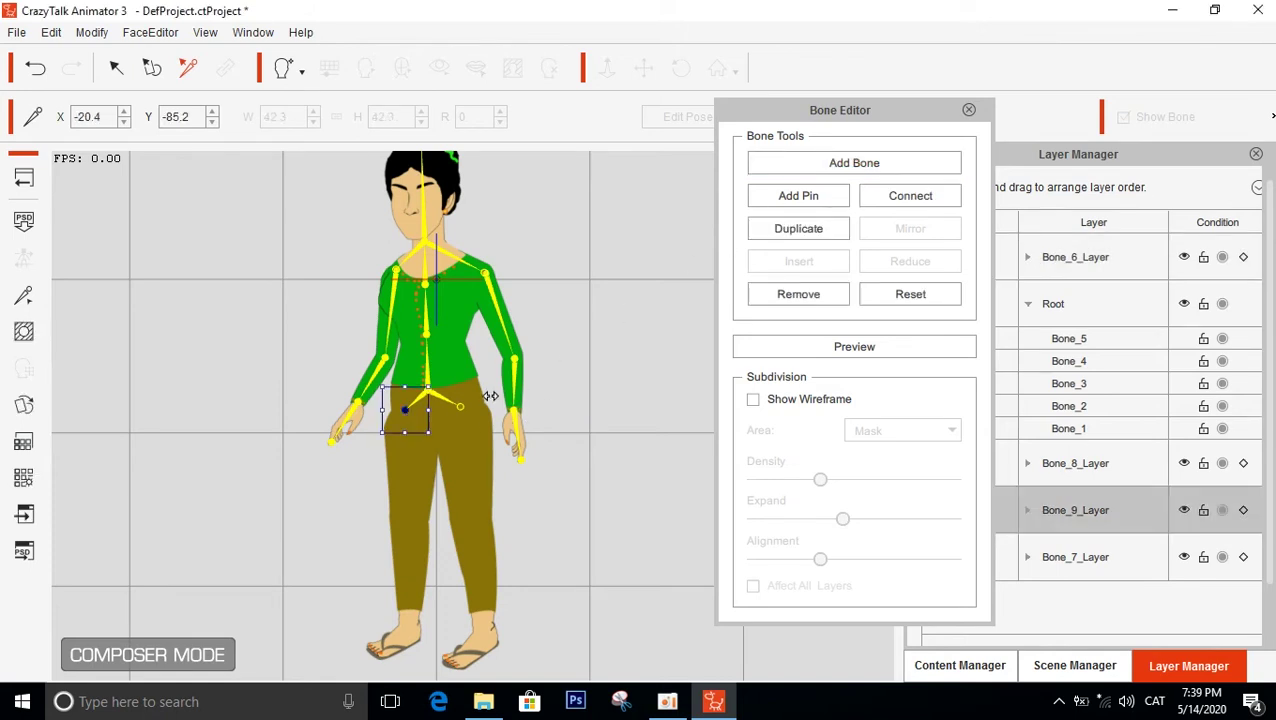
click(828, 168)
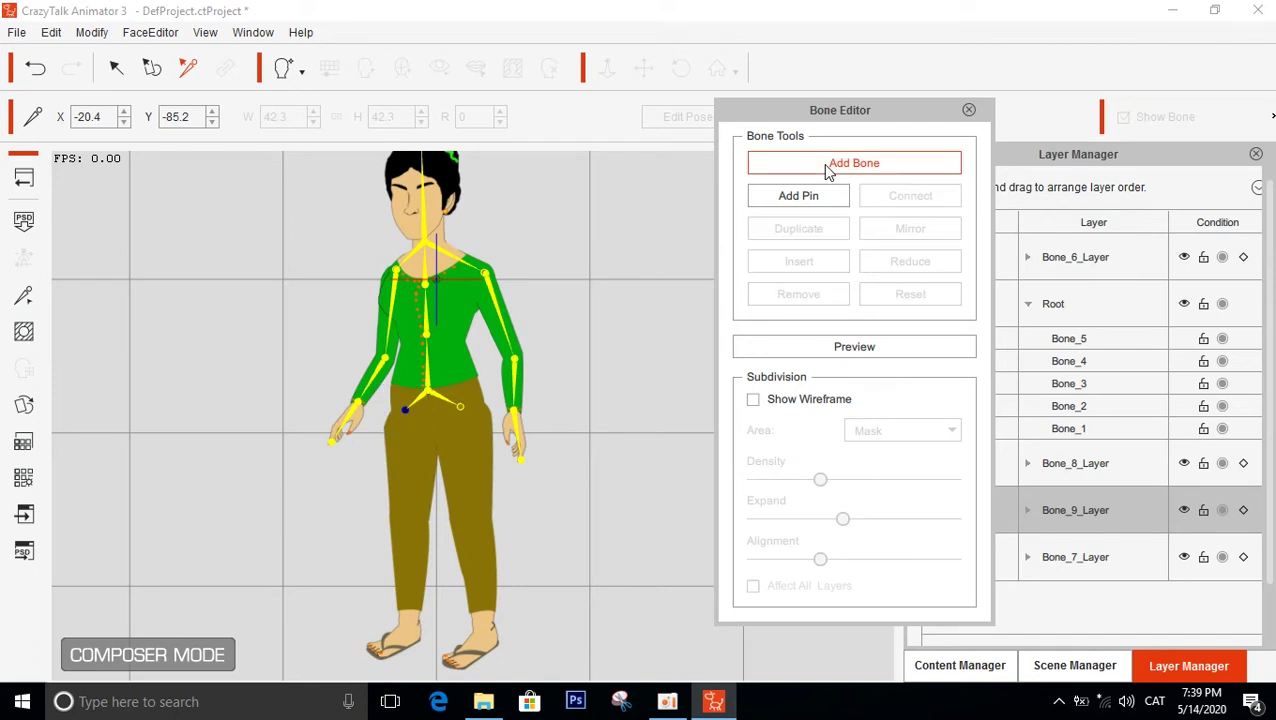
click(406, 411)
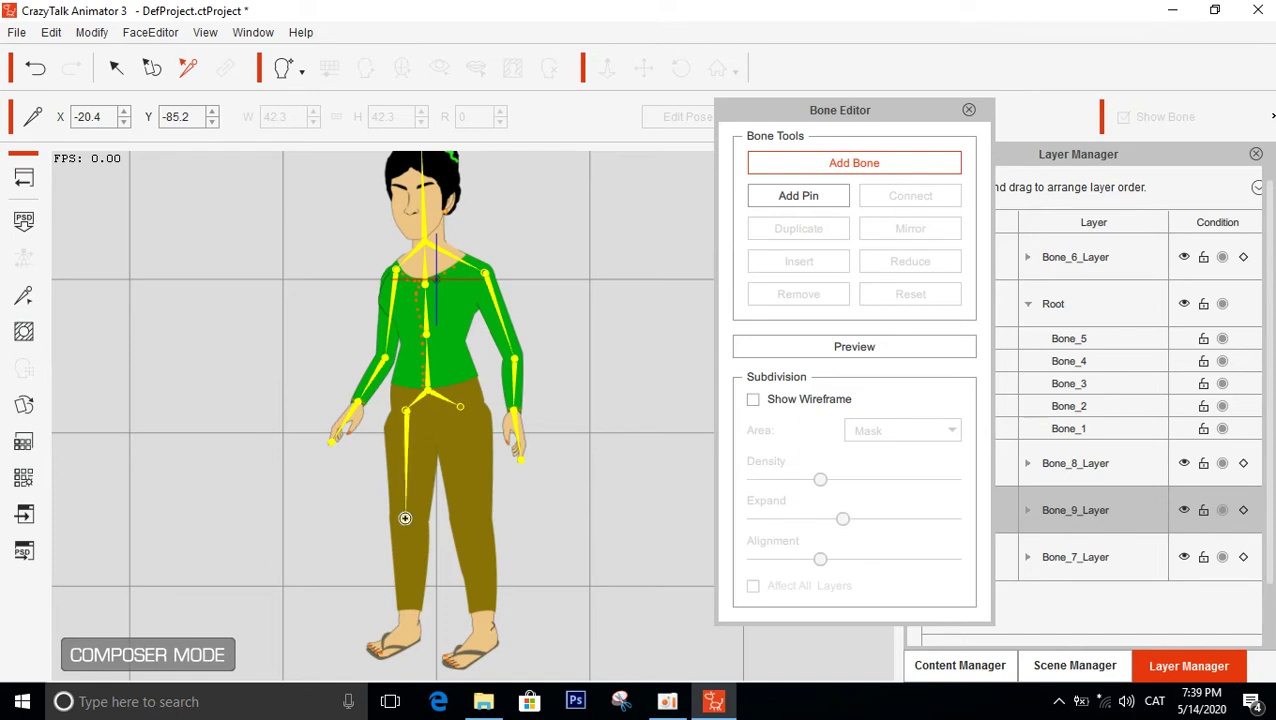
click(404, 518)
click(407, 575)
click(407, 621)
click(375, 654)
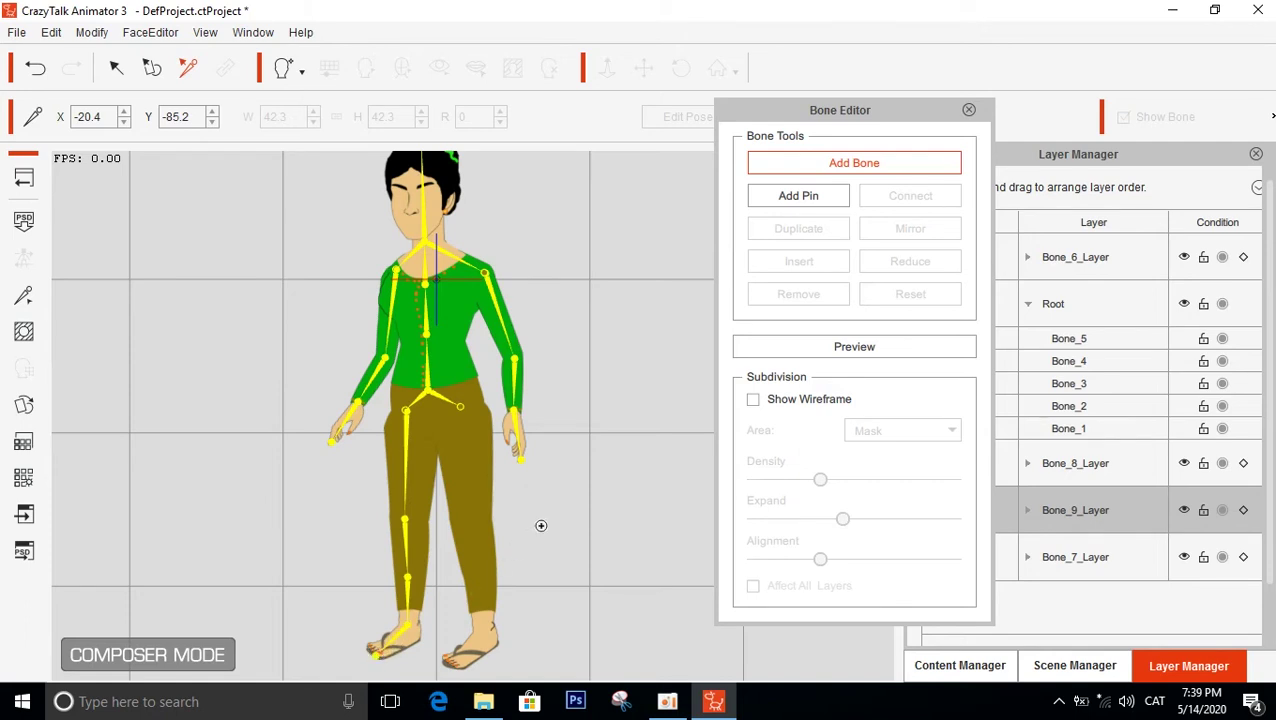
click(864, 170)
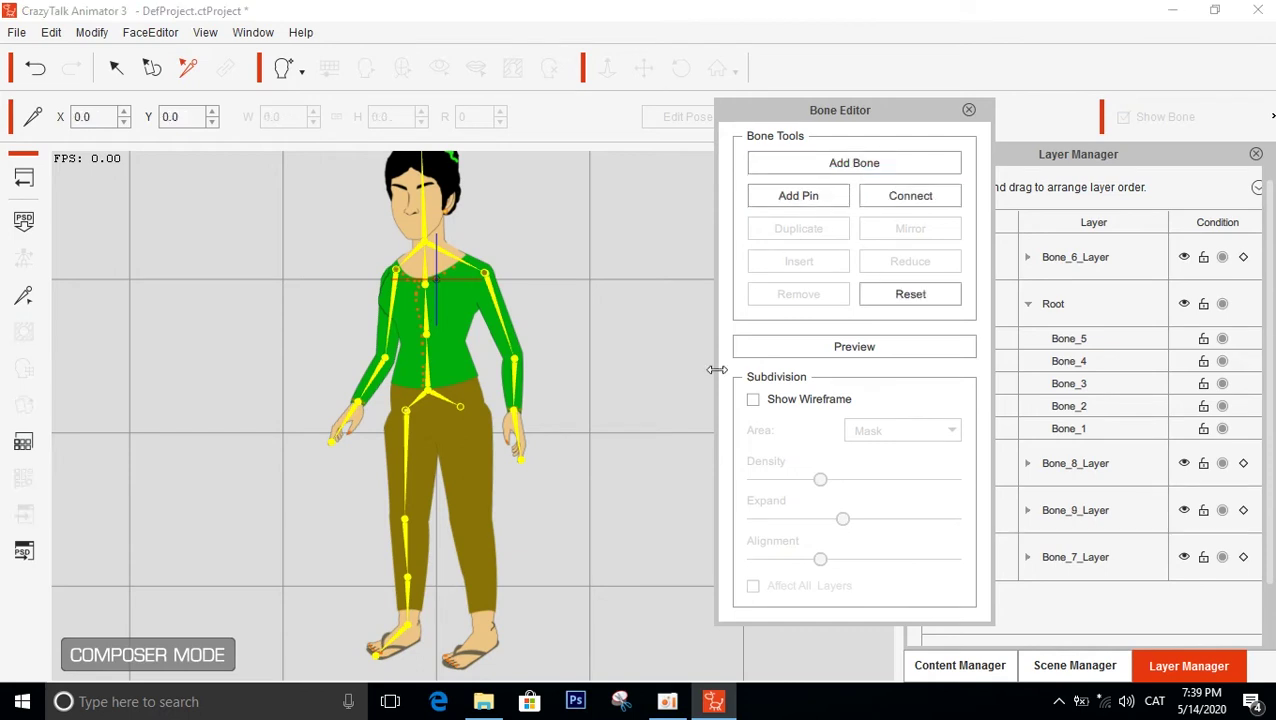
Add a four-bone chain to the Bone_8 leg from the hip through the knee, shin and ankle to the toes, and exit bone editing
click(458, 405)
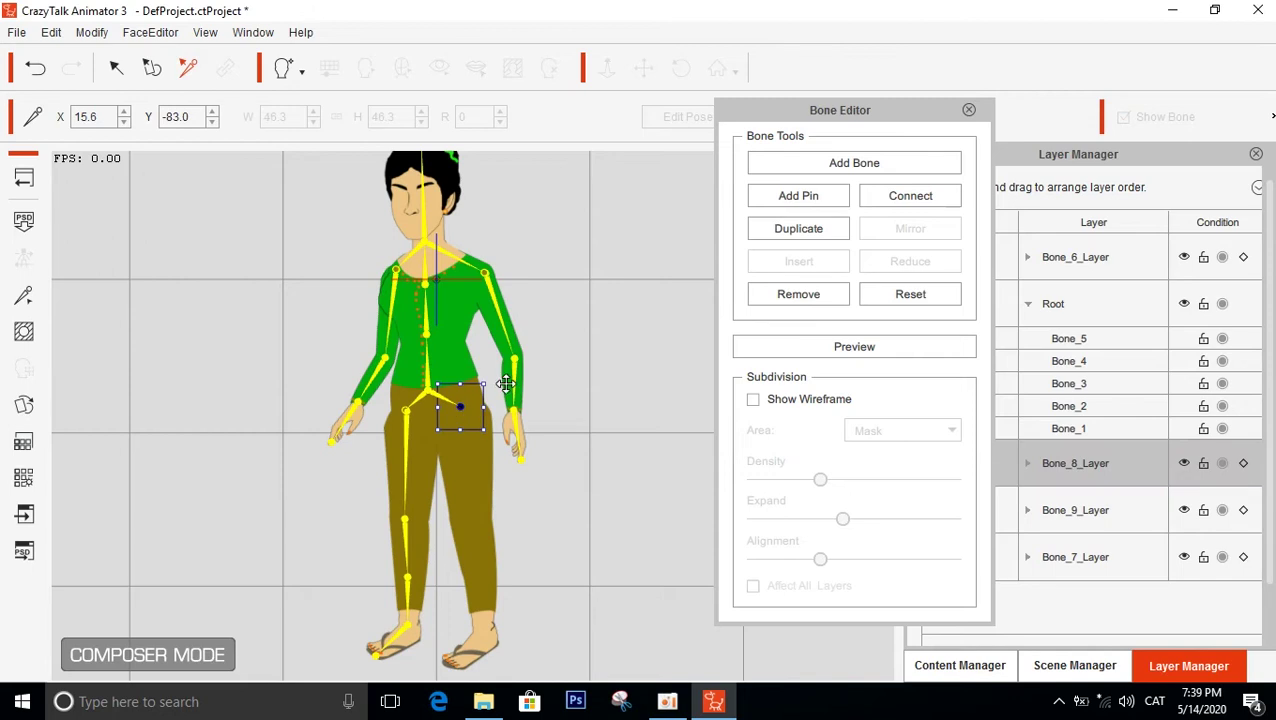
click(876, 170)
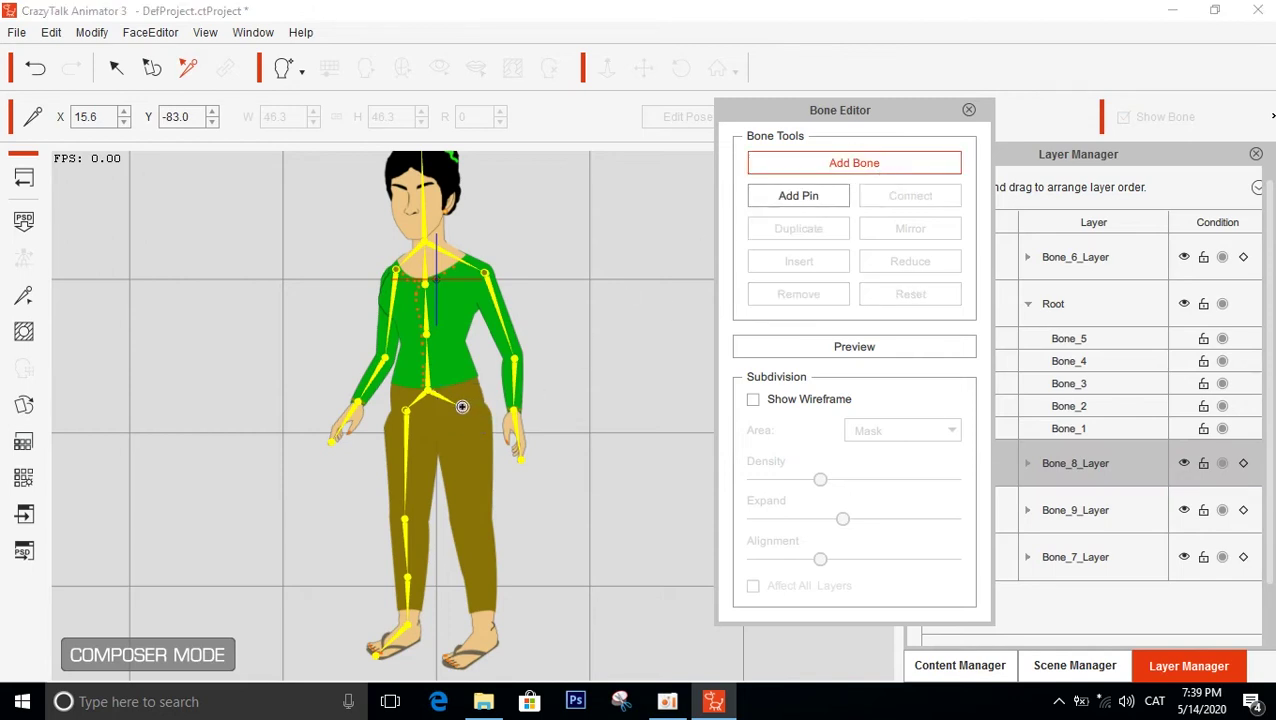
drag(461, 407, 470, 521)
click(470, 521)
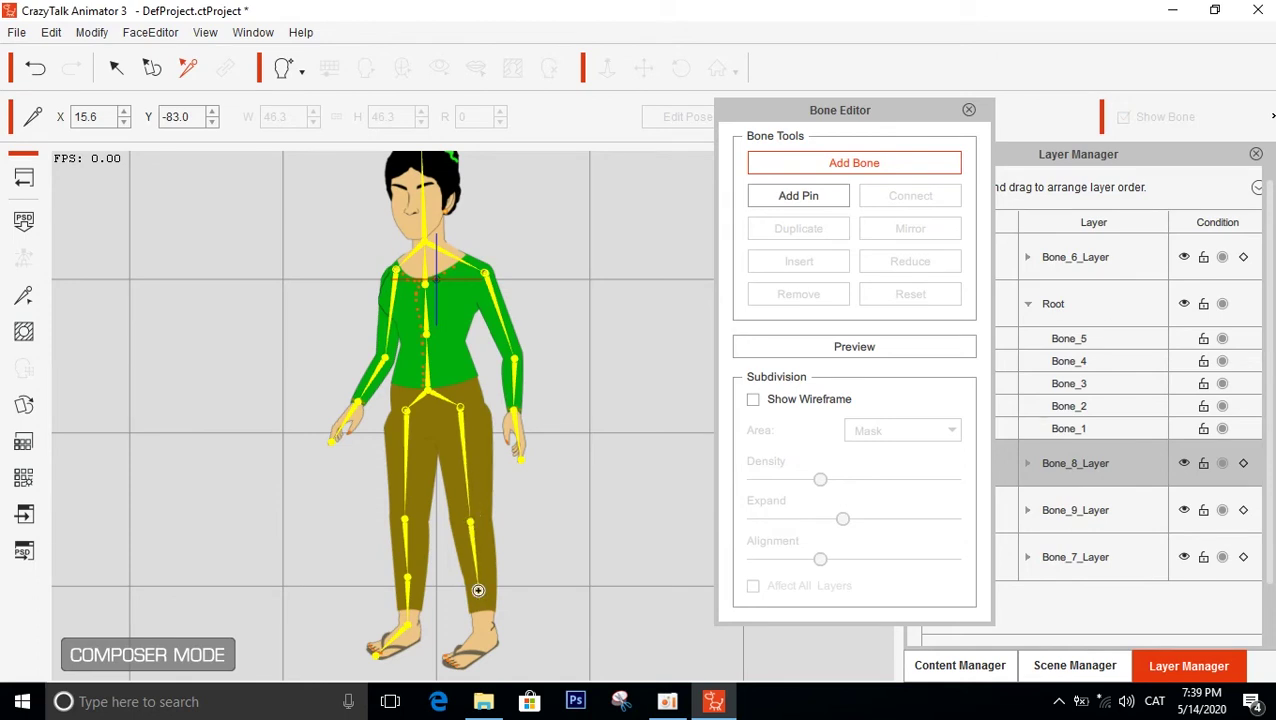
click(478, 584)
click(482, 632)
right_click(455, 664)
click(868, 164)
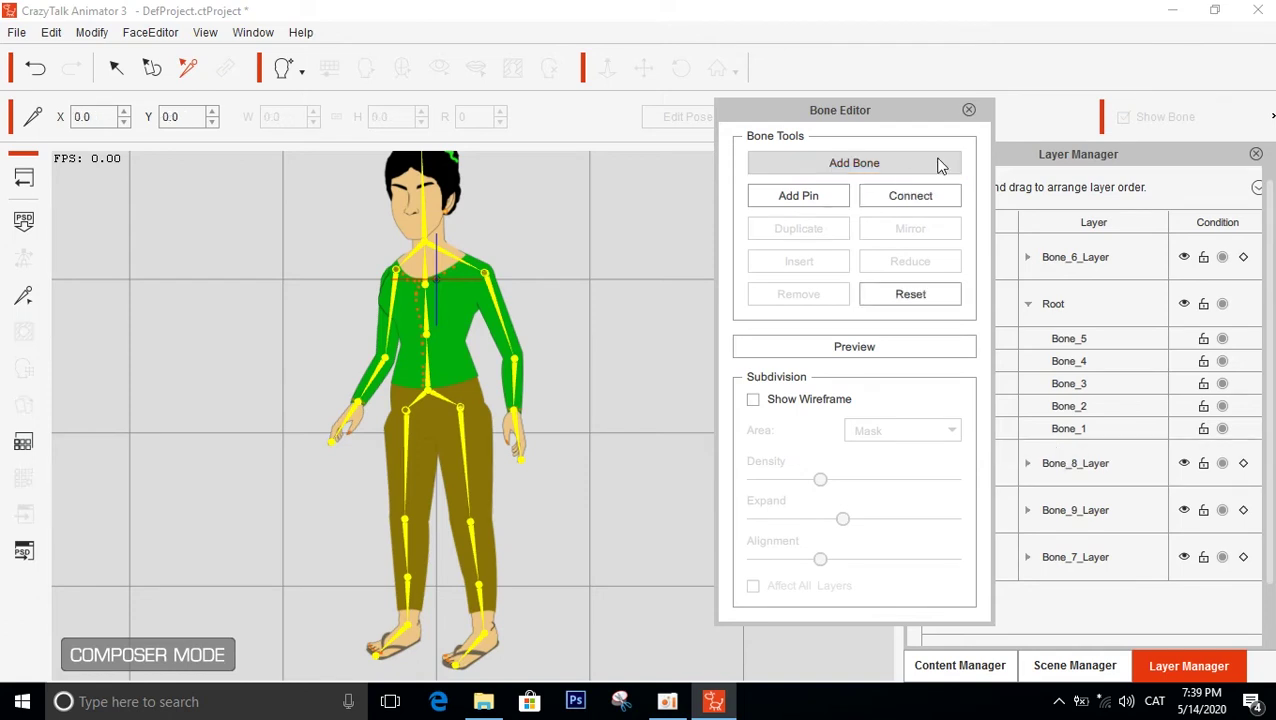
click(969, 110)
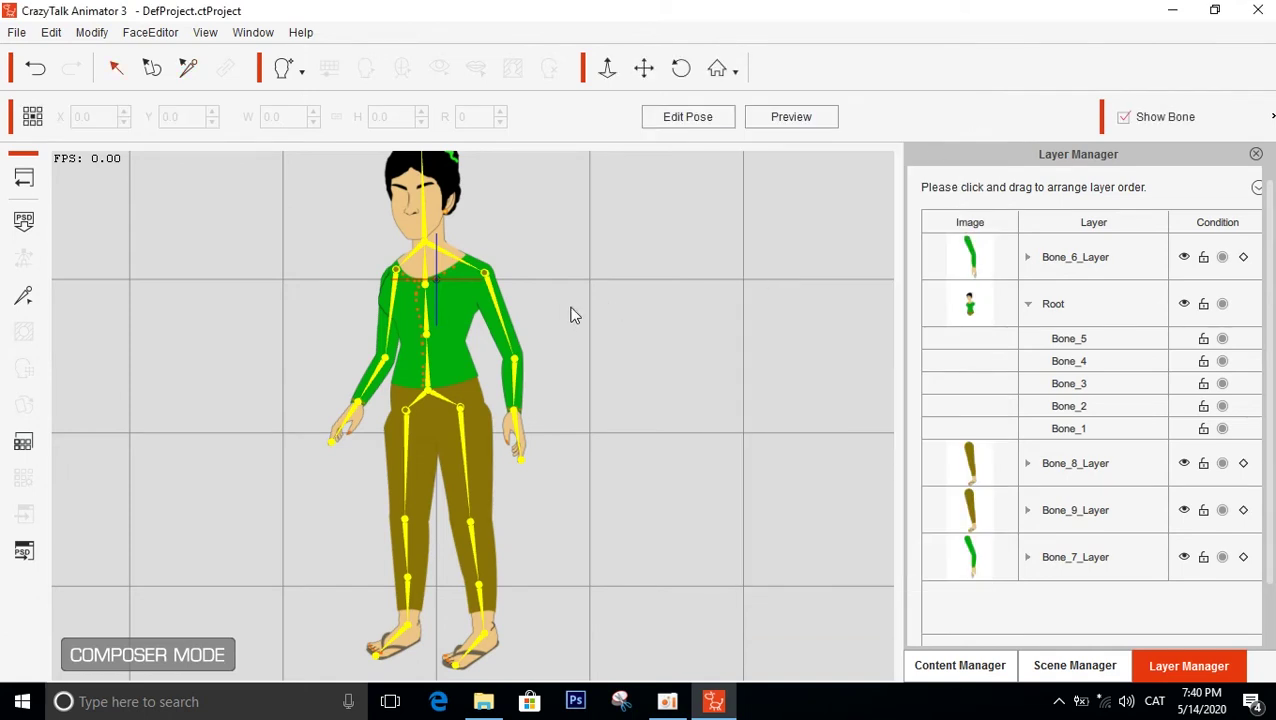
drag(561, 304, 616, 331)
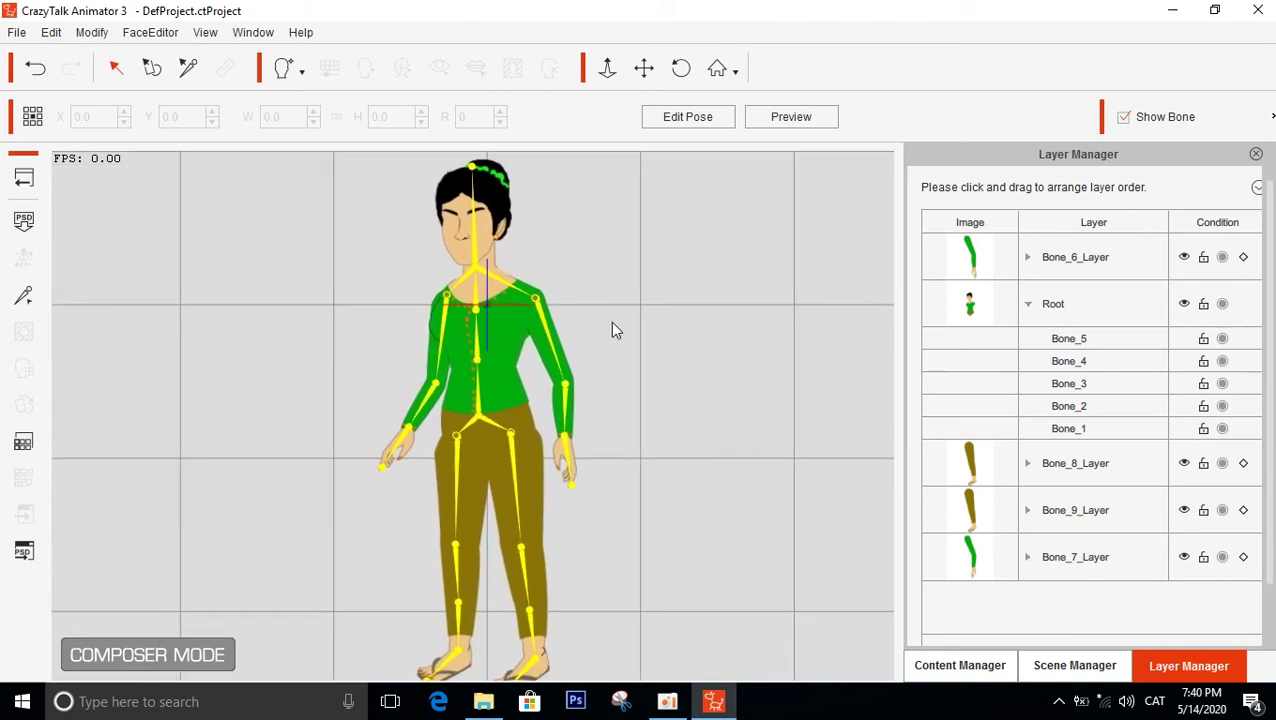
Create a sprite-based head on Bone_4 at the neck with the head angle set to 315
click(478, 277)
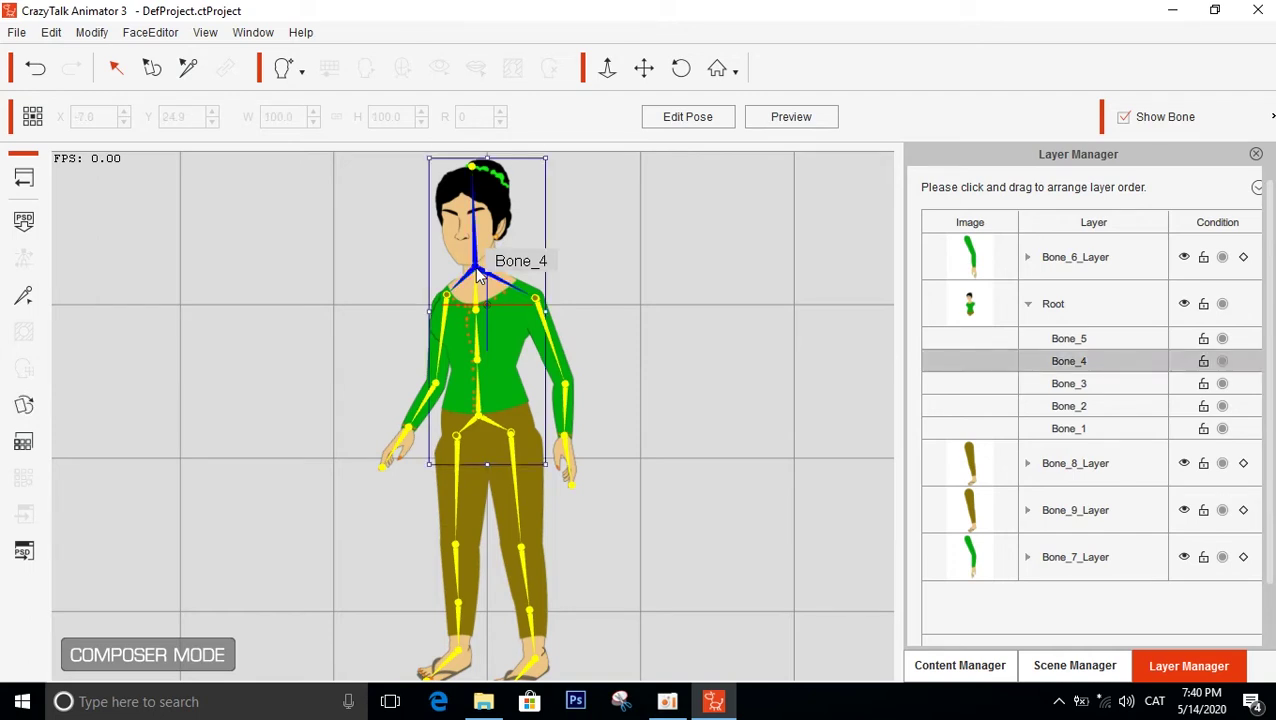
click(303, 78)
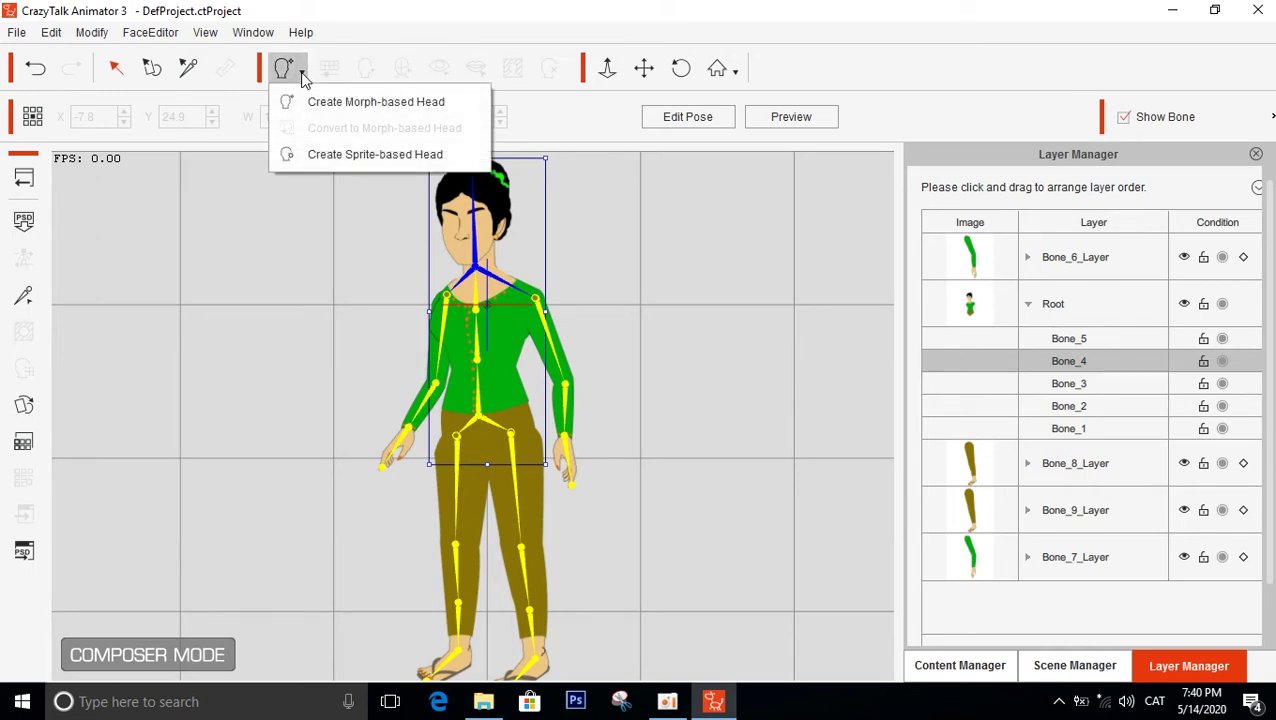
click(334, 155)
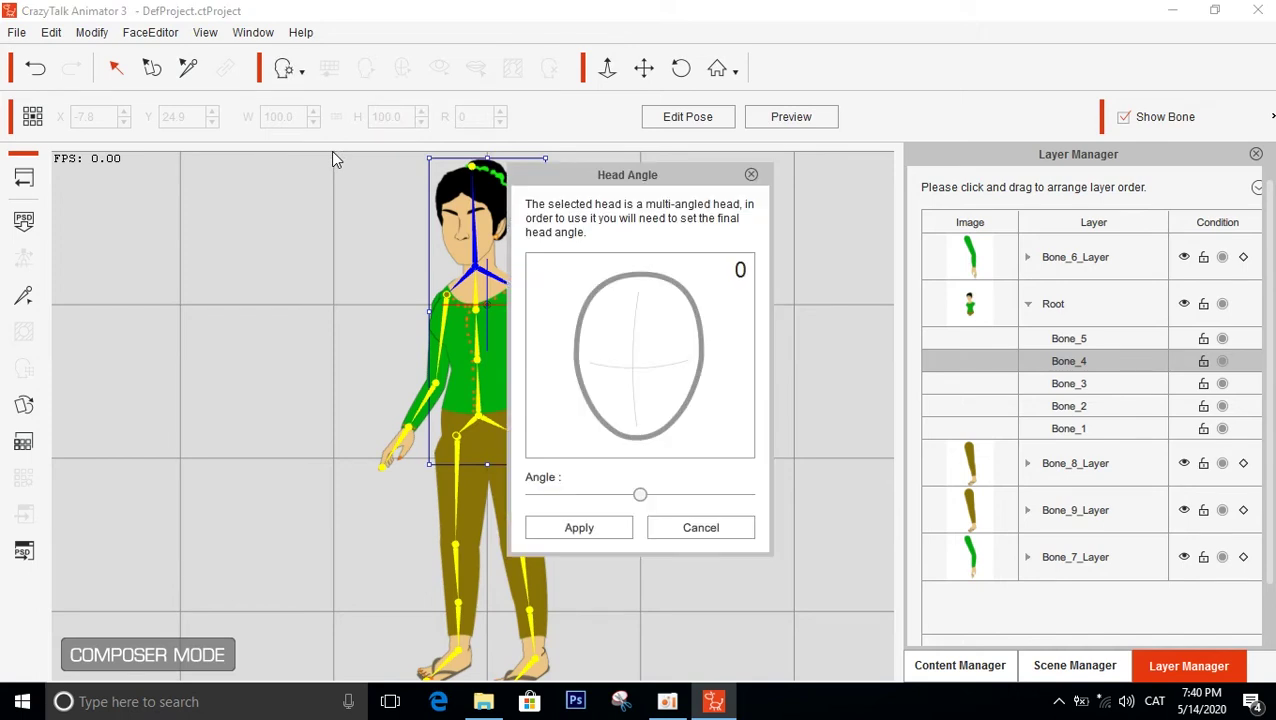
drag(670, 182, 789, 175)
drag(760, 490, 727, 497)
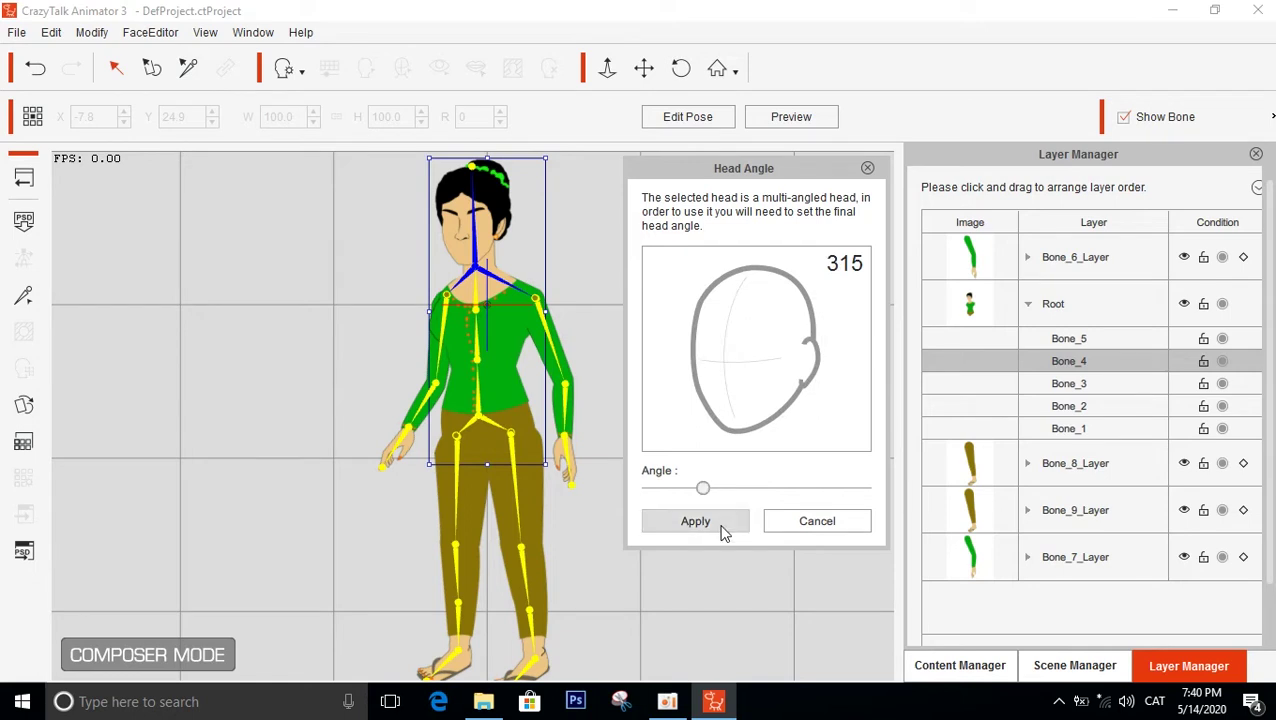
click(721, 529)
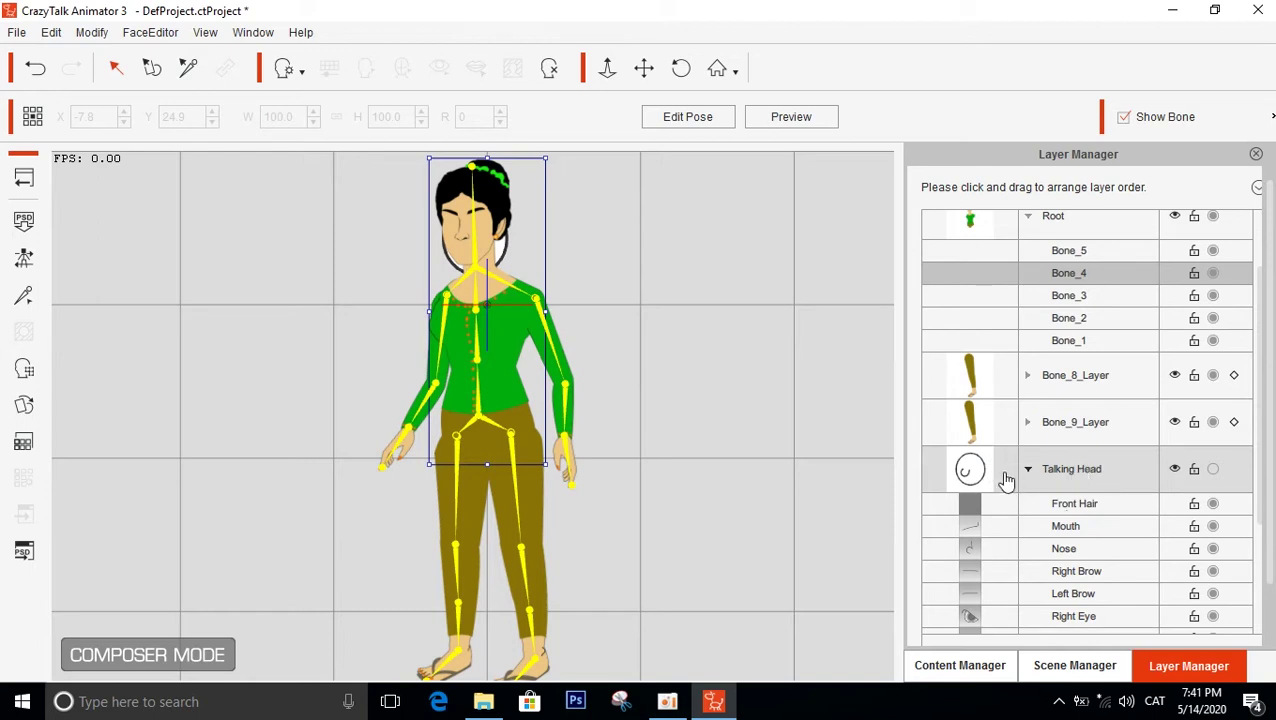
Move the Talking Head layer to the top of the layer order, above Bone_6_Layer
drag(1003, 478, 999, 377)
mouse_move(1122, 378)
mouse_down()
mouse_move(1119, 253)
mouse_move(1080, 236)
mouse_move(1103, 365)
mouse_up()
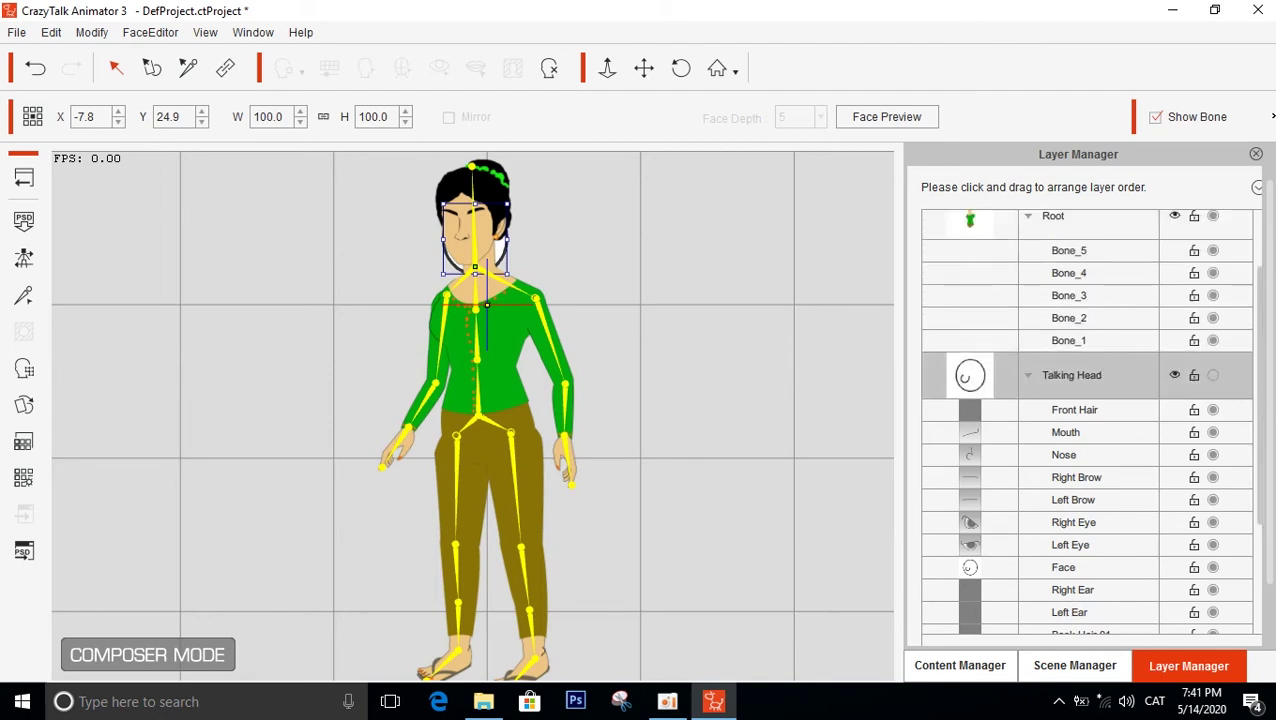
drag(1259, 393, 1257, 302)
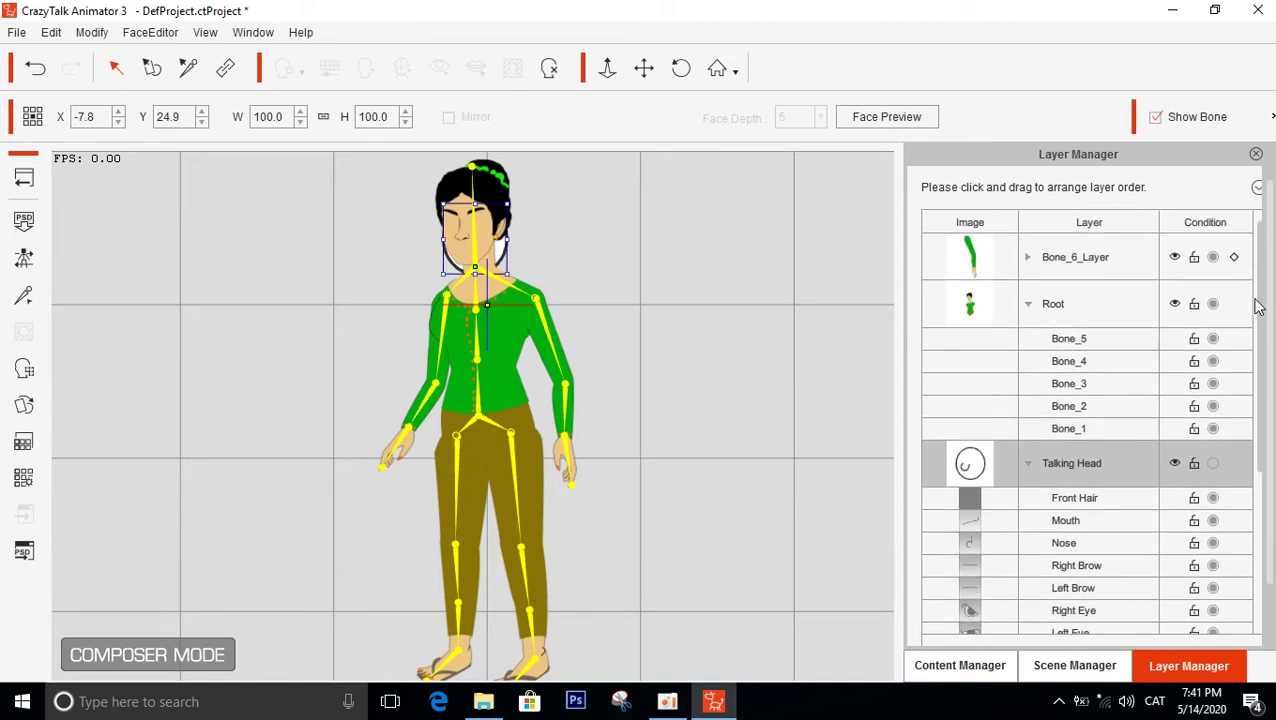
drag(1000, 473, 1003, 266)
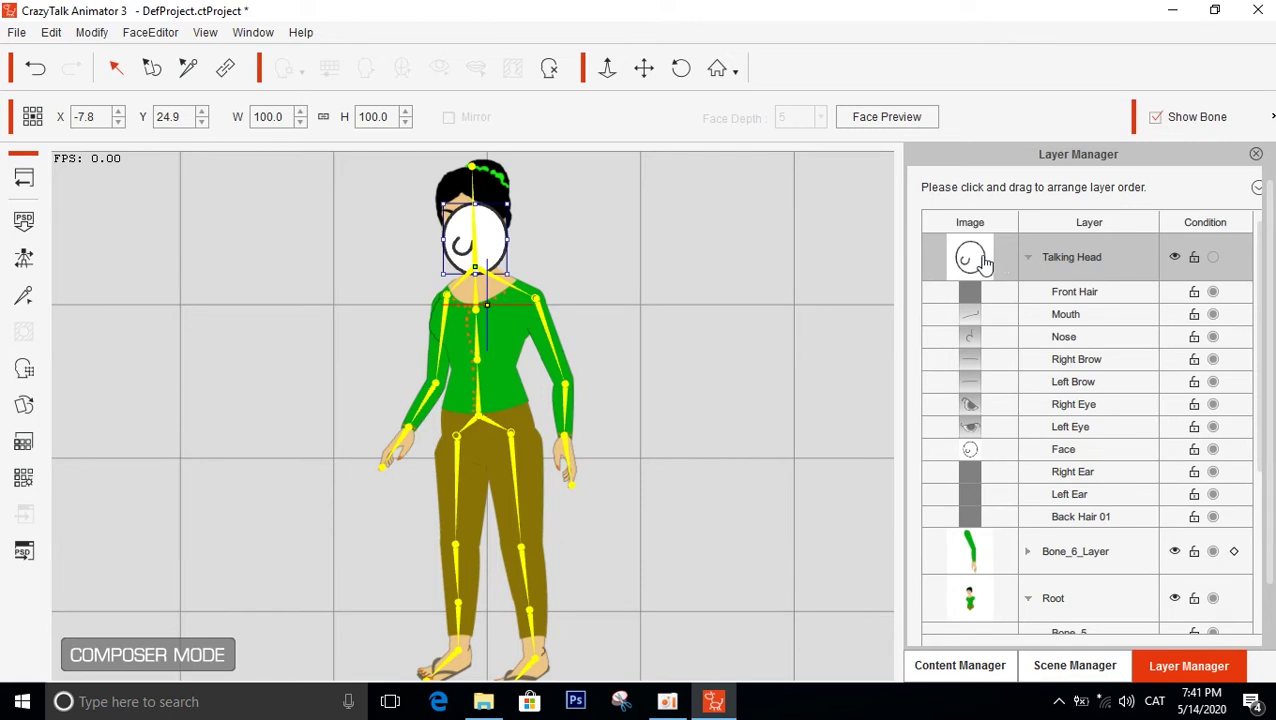
Clear the Talking Head's placeholder face sprite and hide the bones
double_click(982, 258)
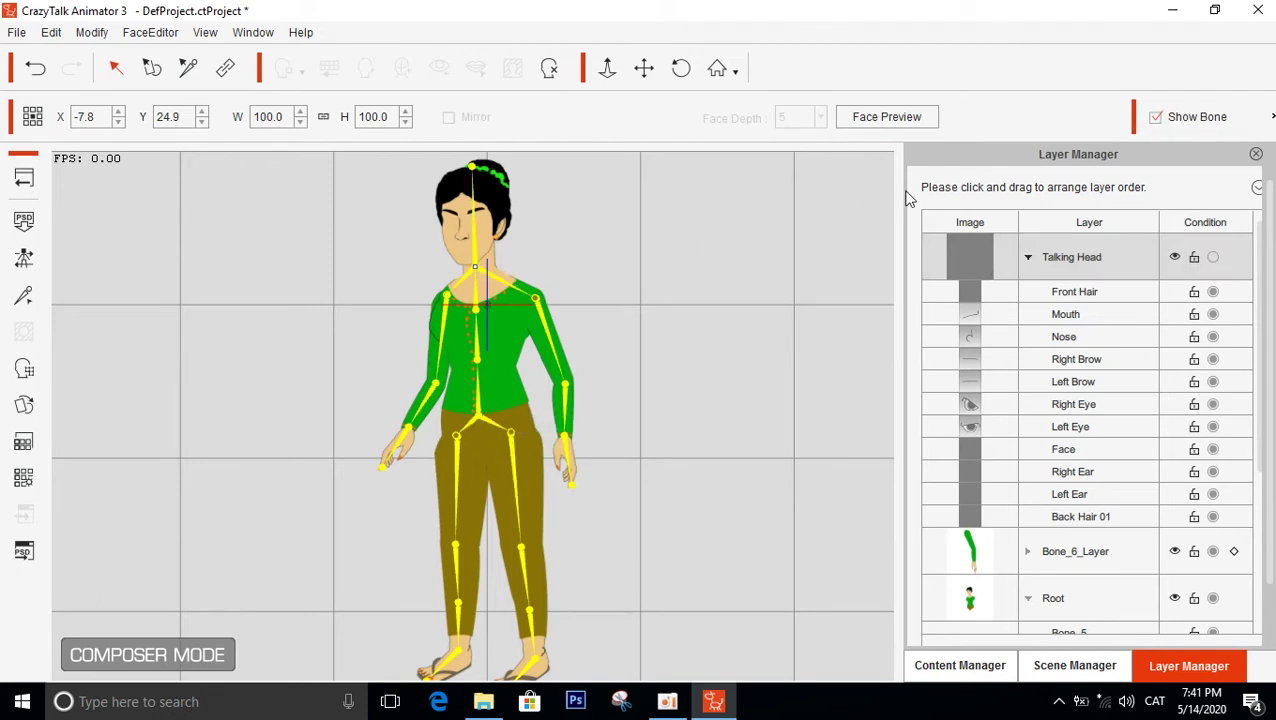
click(1156, 118)
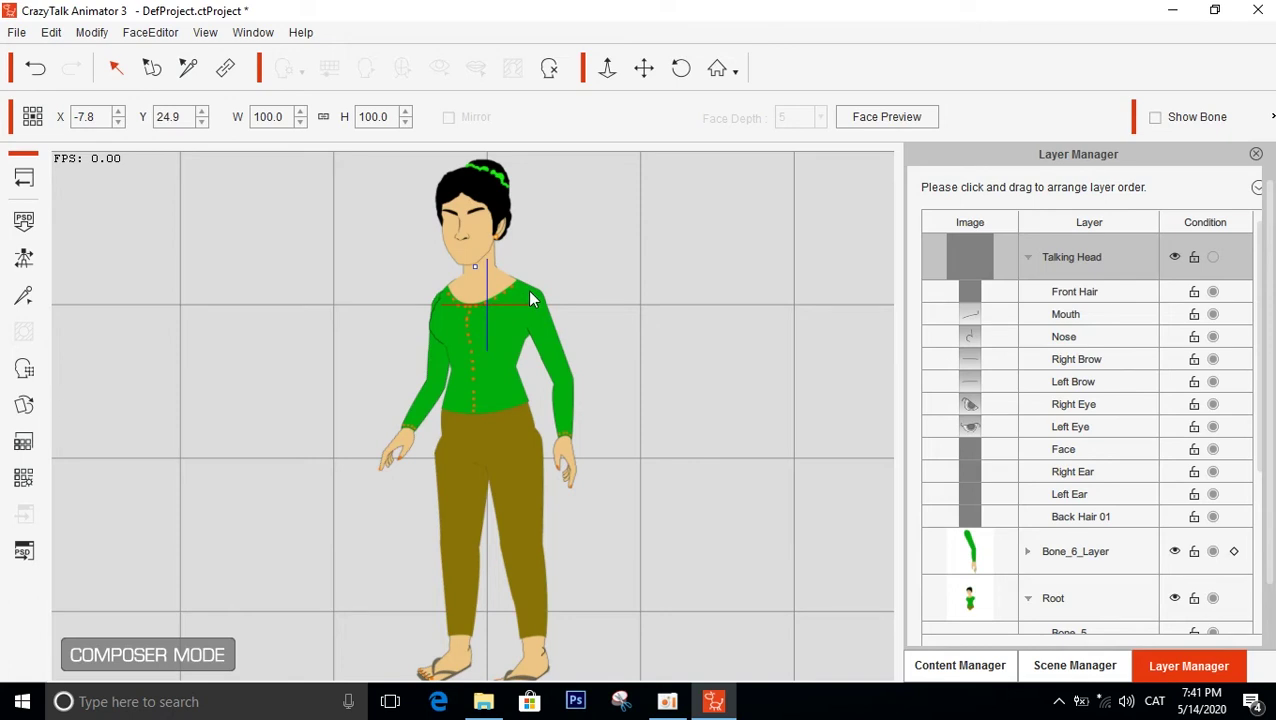
Examine the character's face up close, framing it from hair to neck
scroll(496, 258, up, 1)
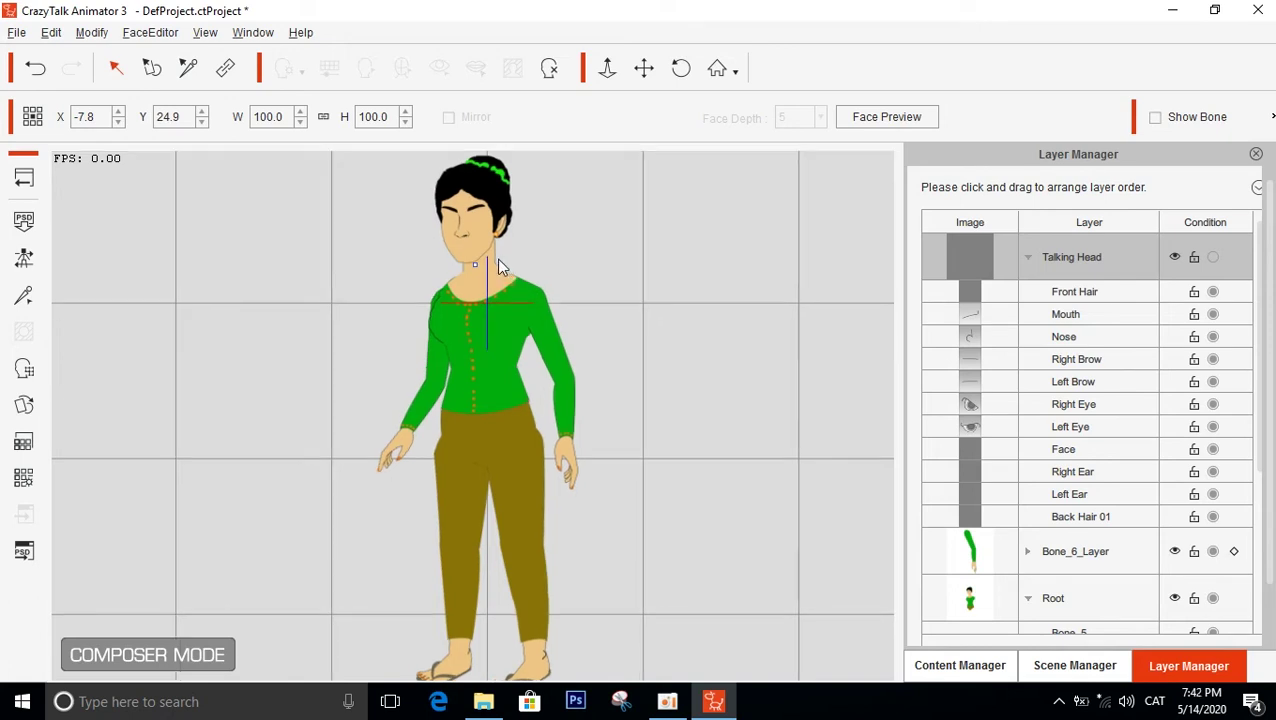
scroll(490, 244, up, 2)
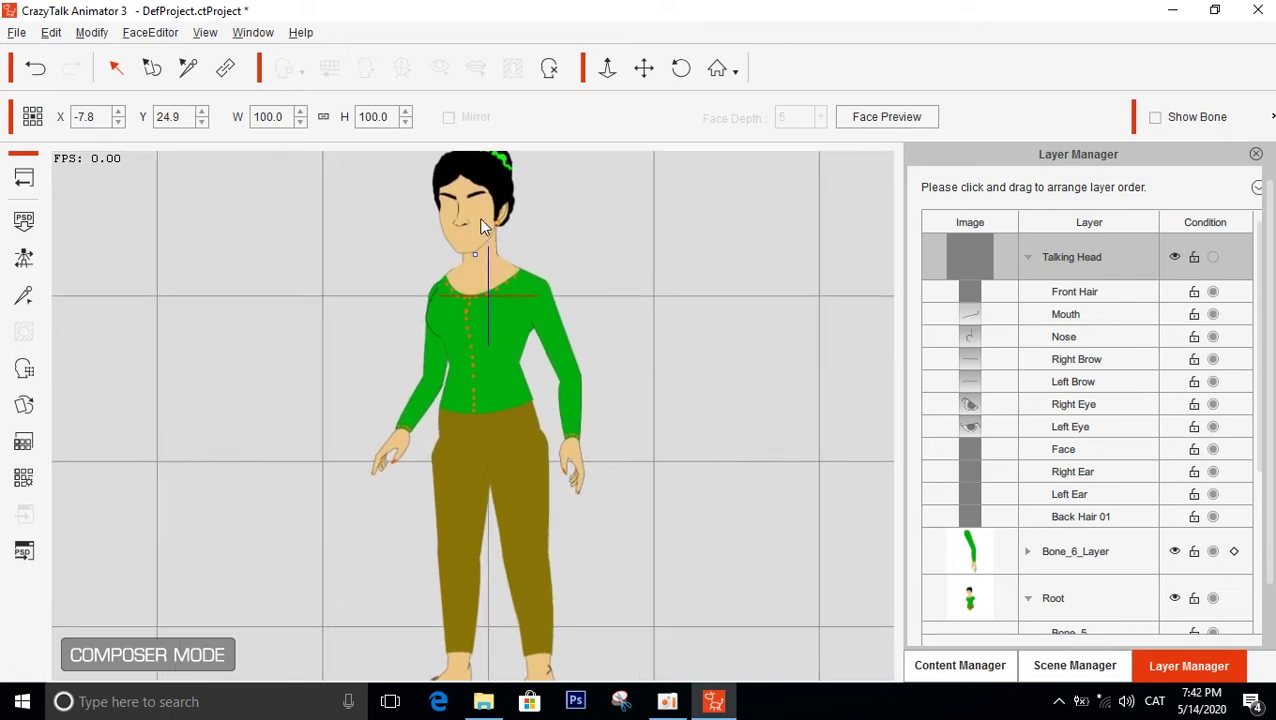
click(480, 222)
scroll(480, 224, up, 3)
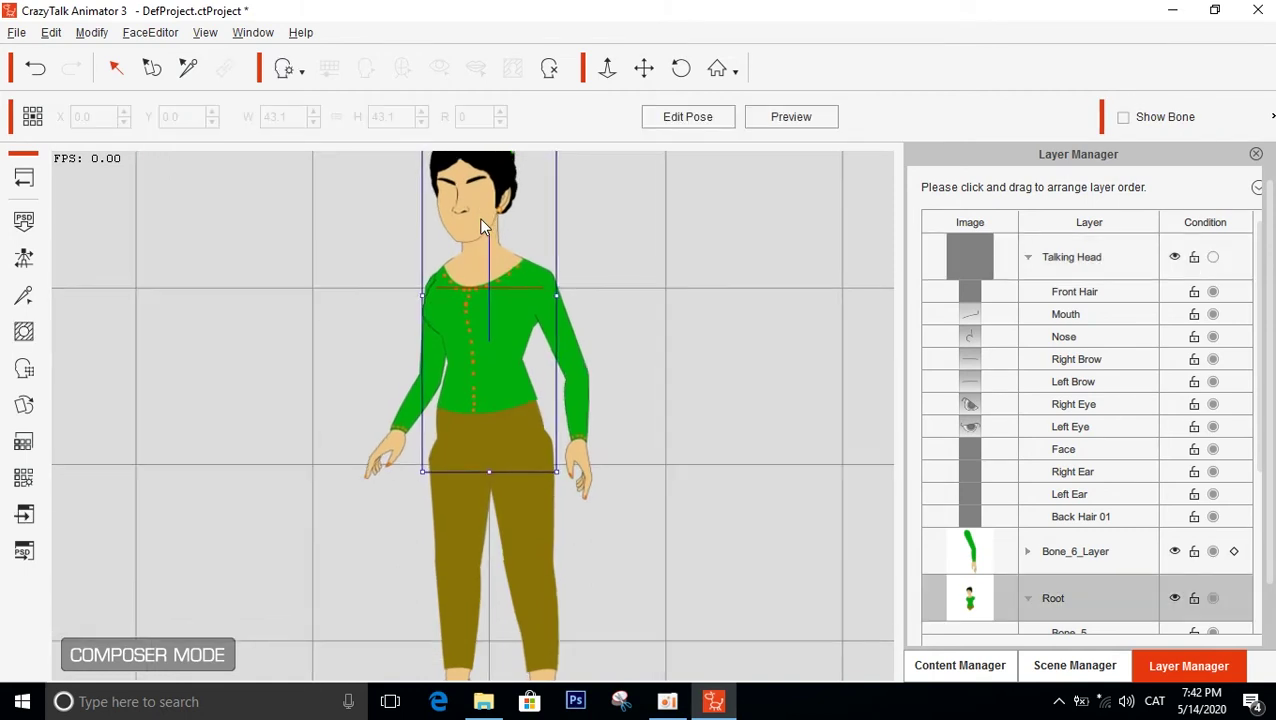
scroll(481, 225, up, 2)
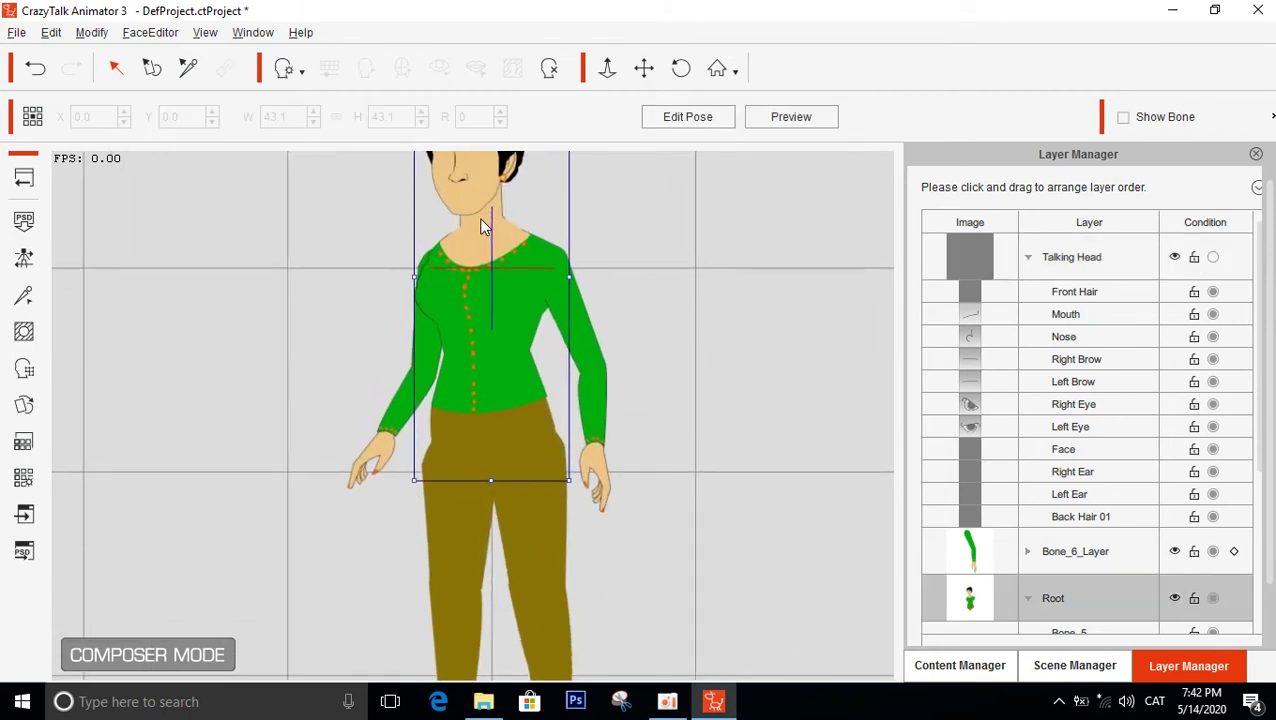
double_click(481, 225)
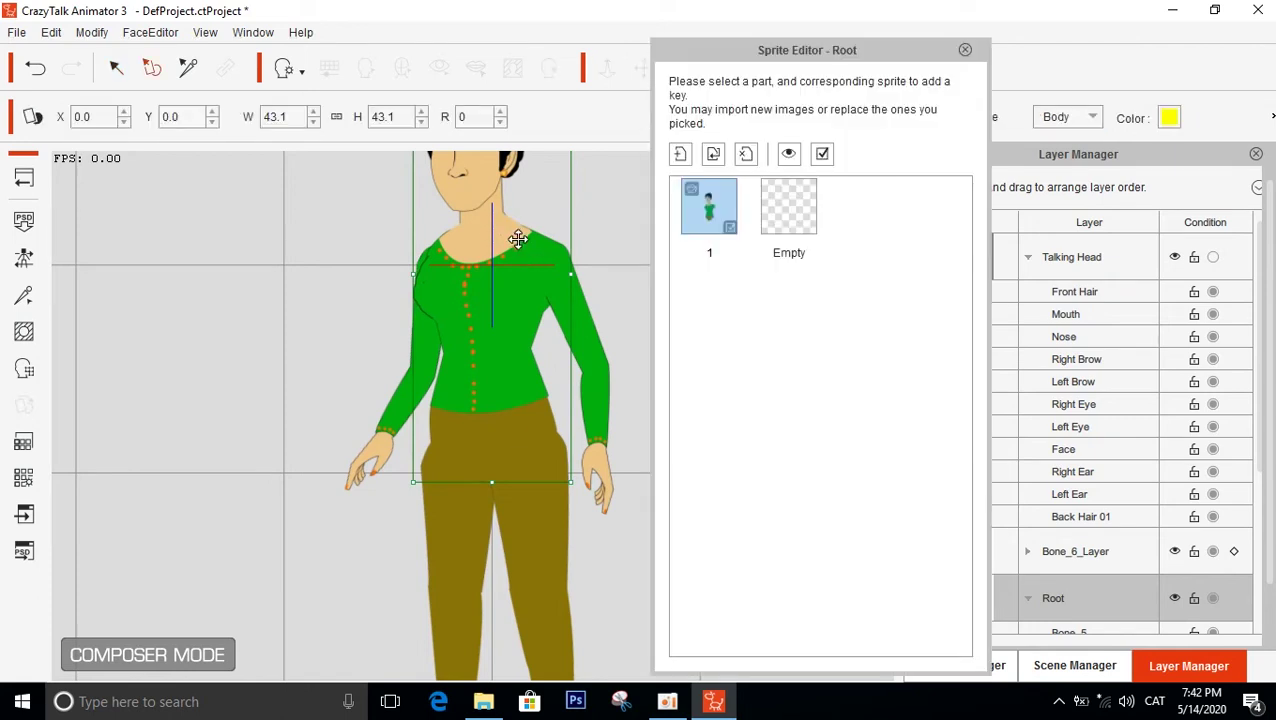
drag(514, 229, 580, 390)
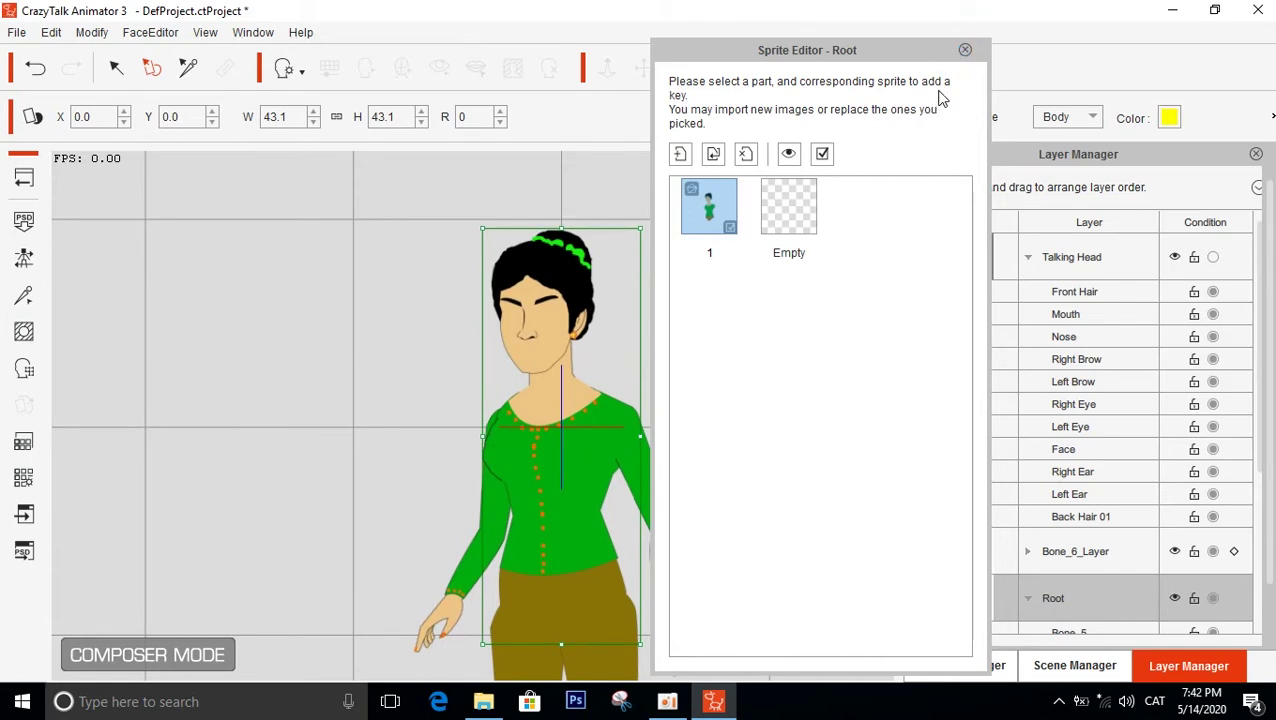
click(965, 49)
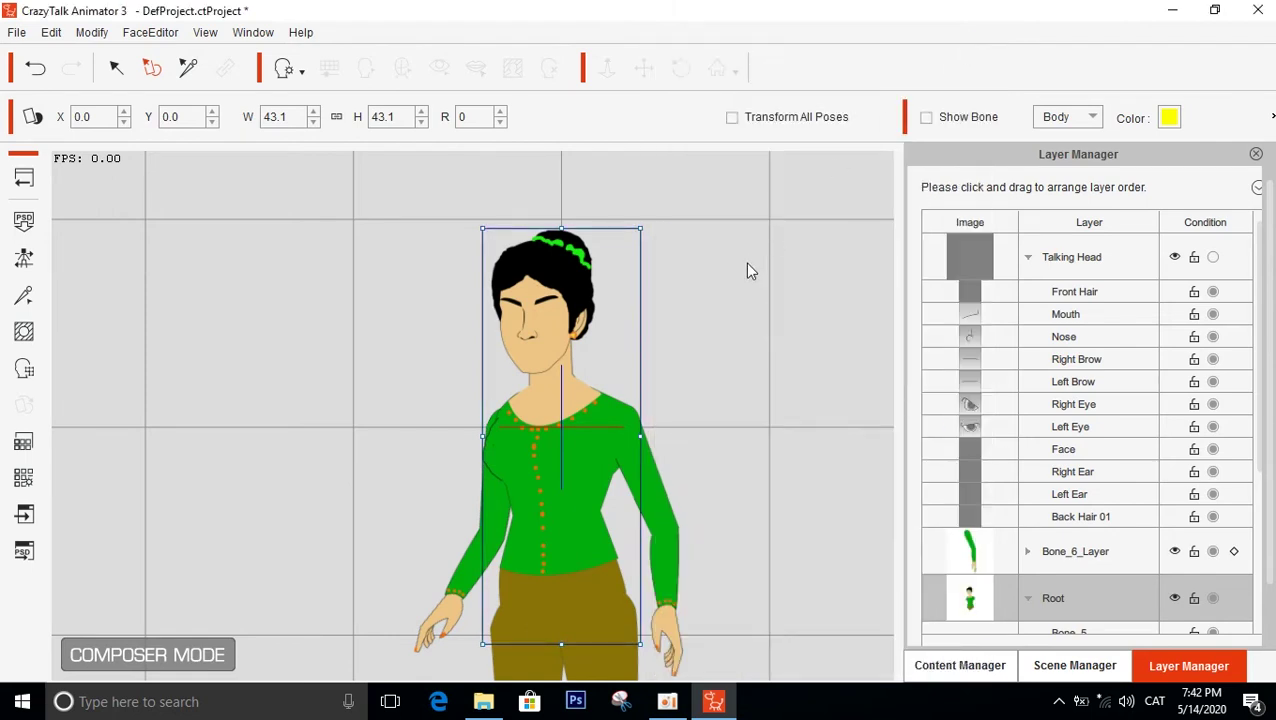
scroll(637, 338, up, 3)
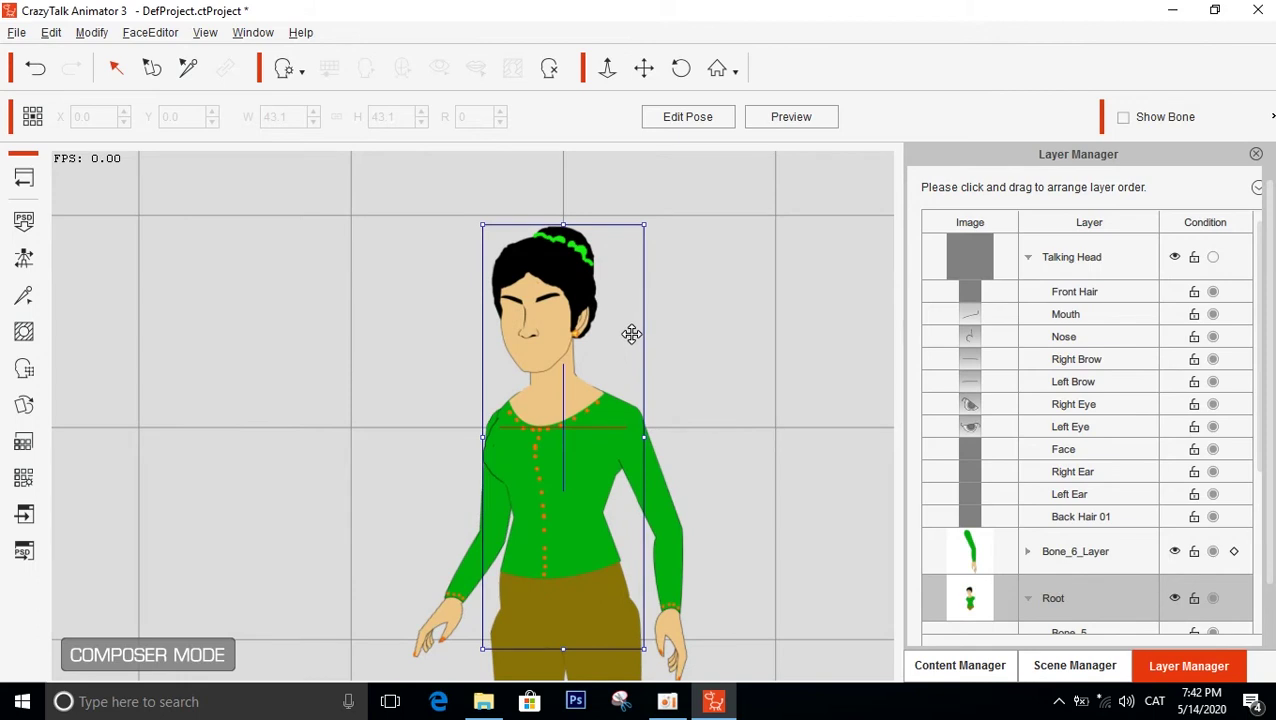
scroll(631, 334, up, 2)
scroll(628, 331, up, 2)
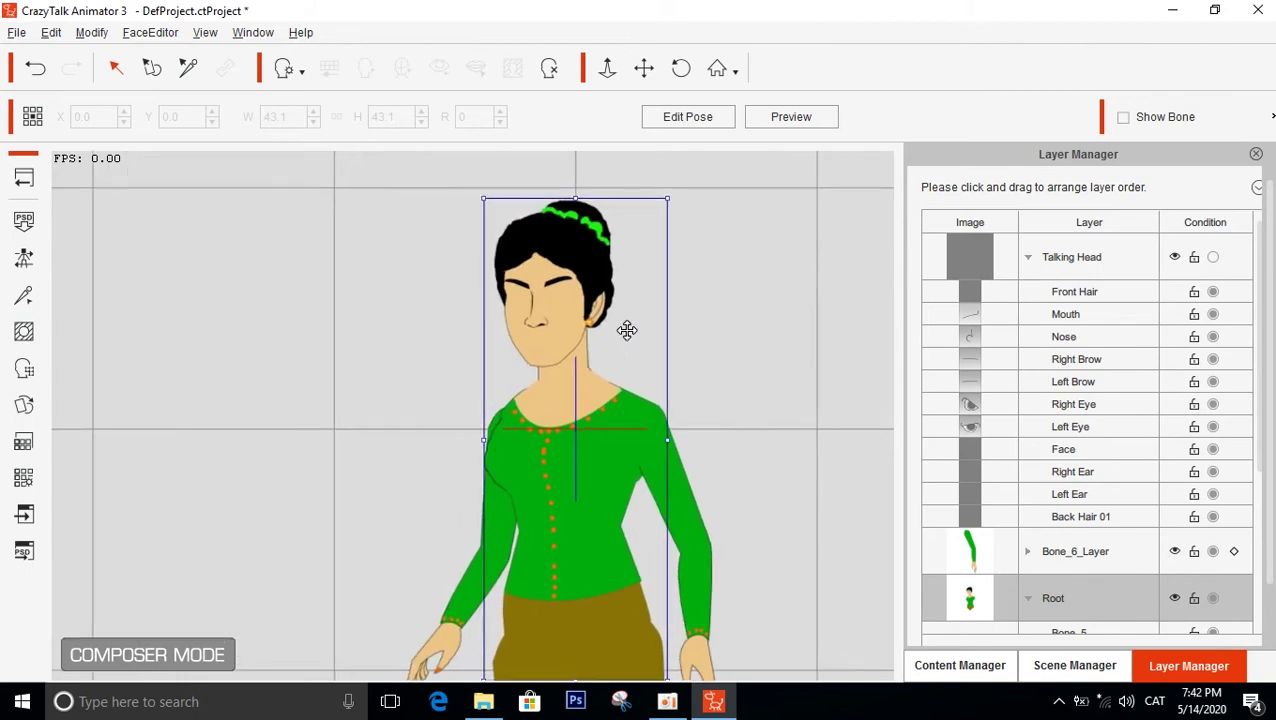
scroll(626, 328, up, 3)
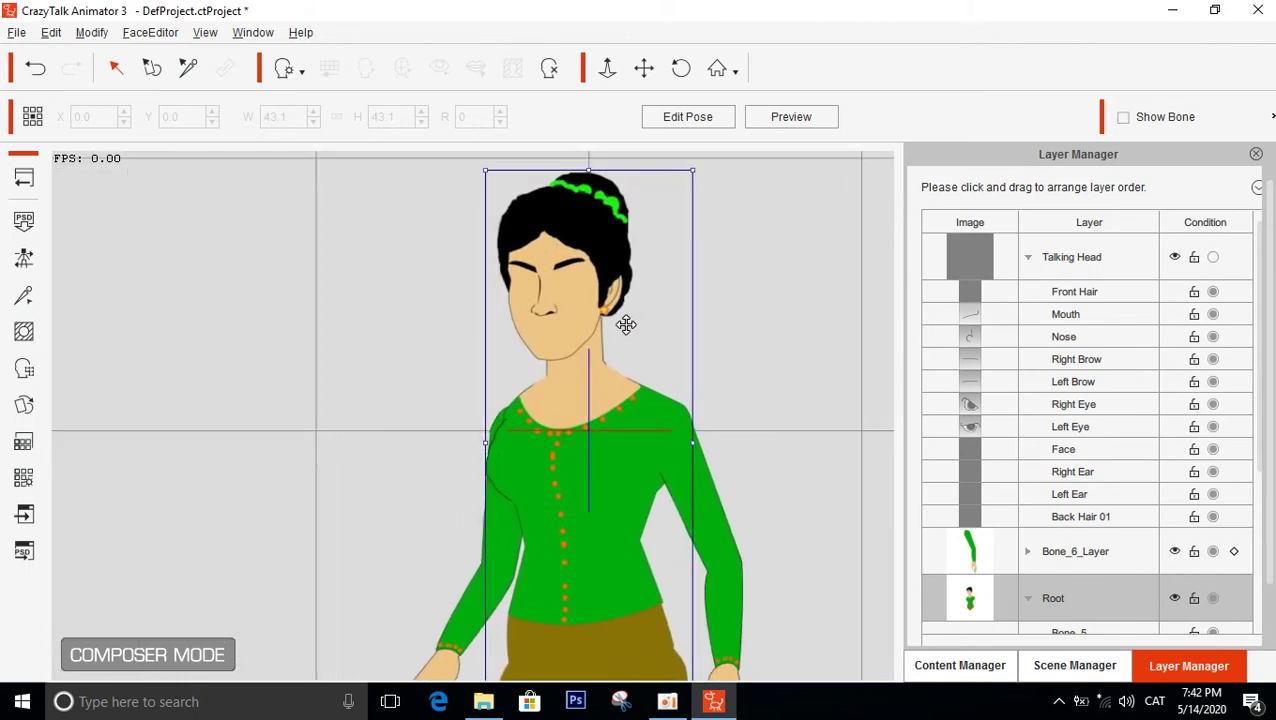
scroll(626, 325, up, 2)
scroll(624, 323, up, 2)
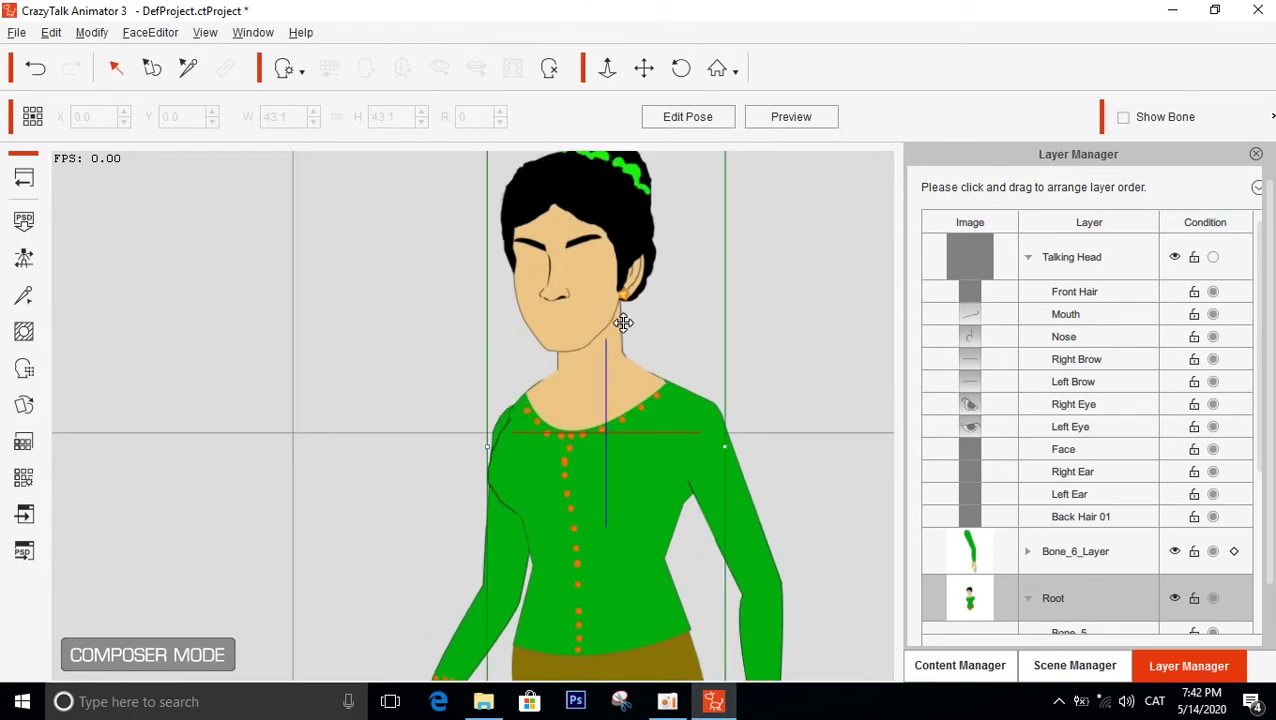
double_click(623, 322)
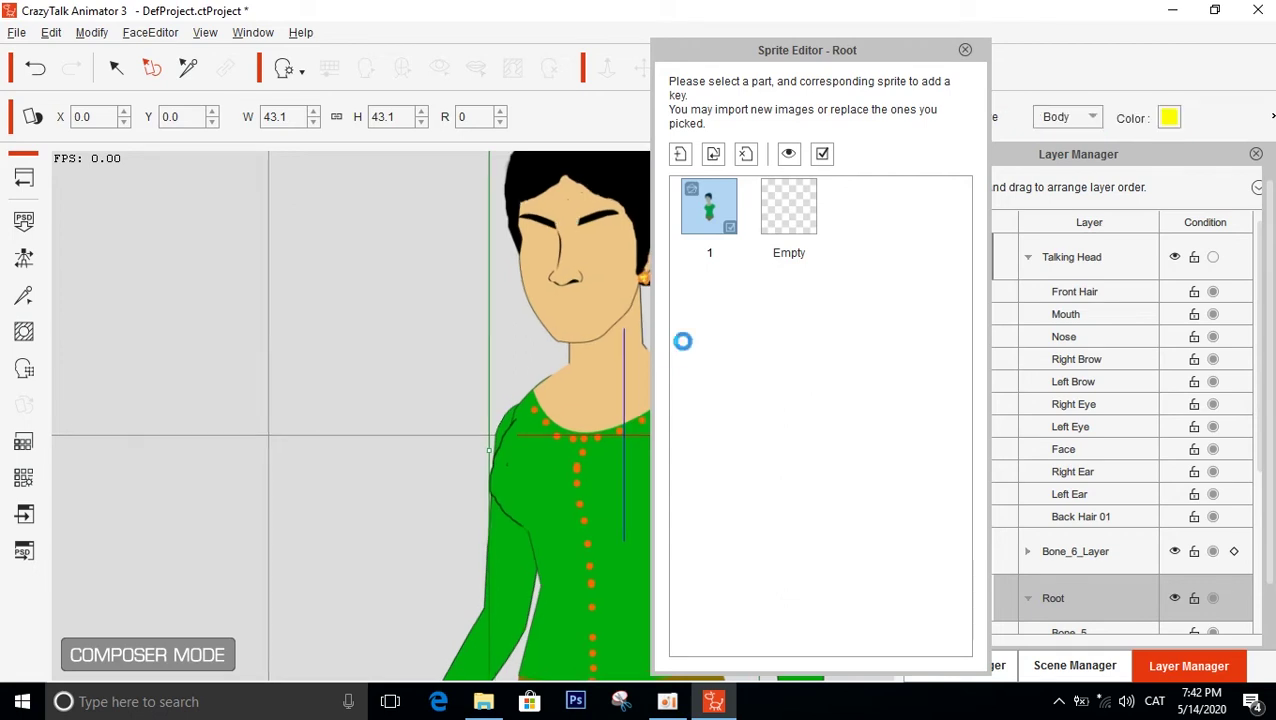
click(965, 51)
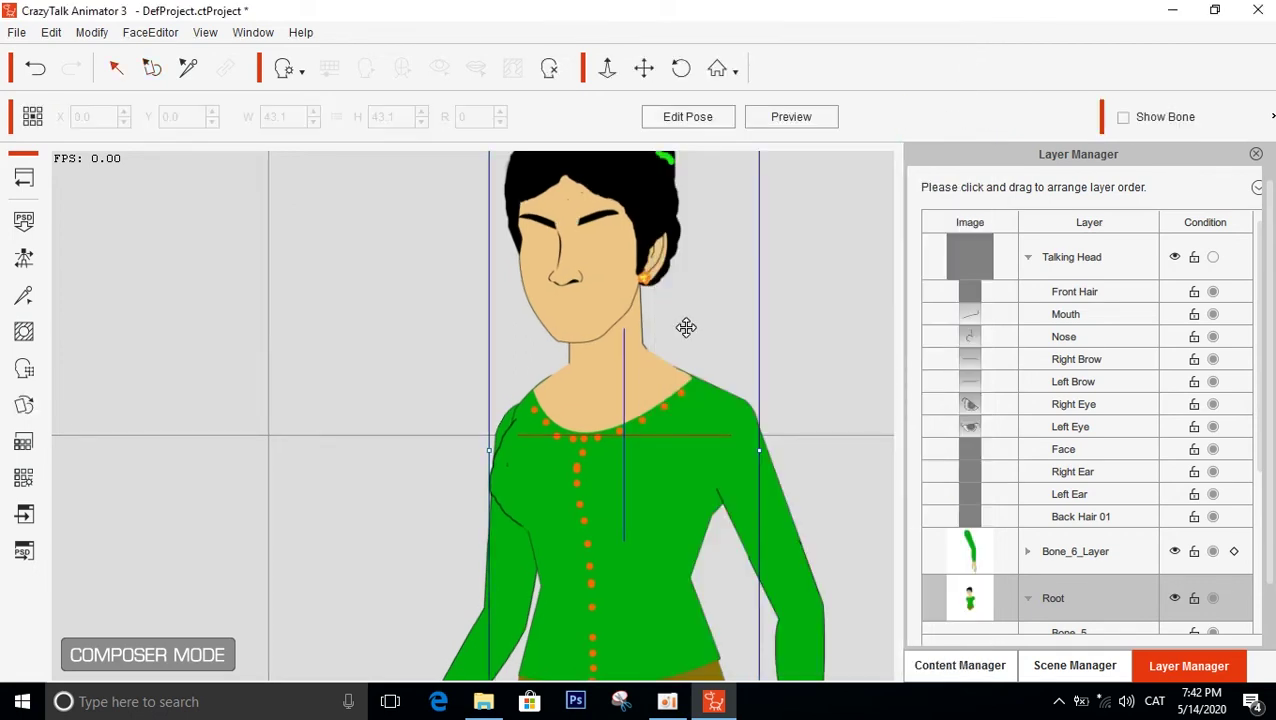
scroll(686, 327, up, 2)
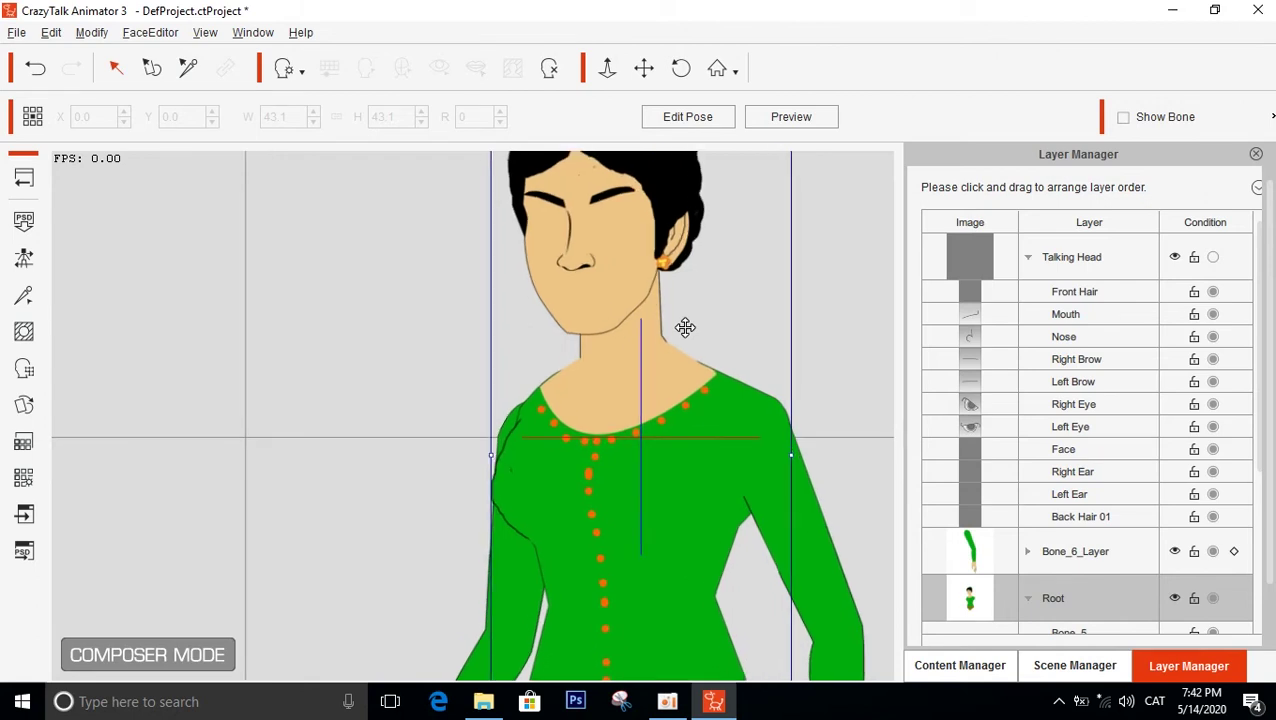
scroll(686, 327, up, 2)
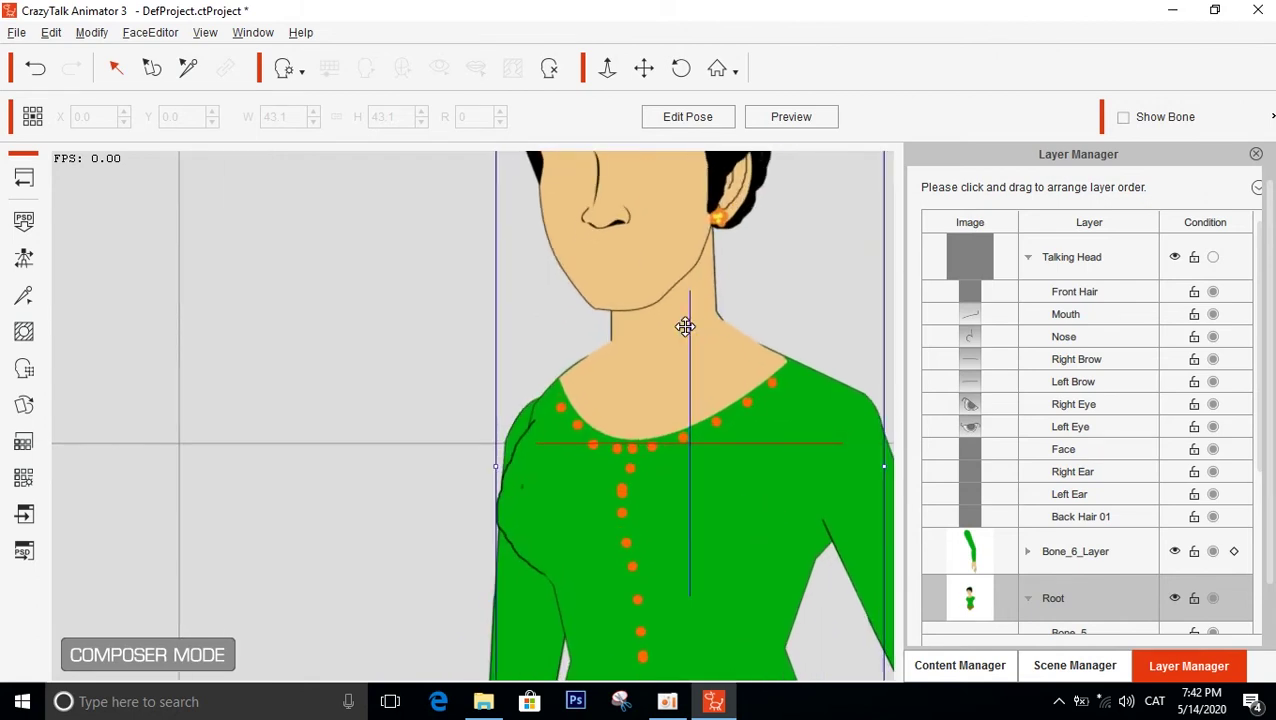
scroll(685, 327, up, 3)
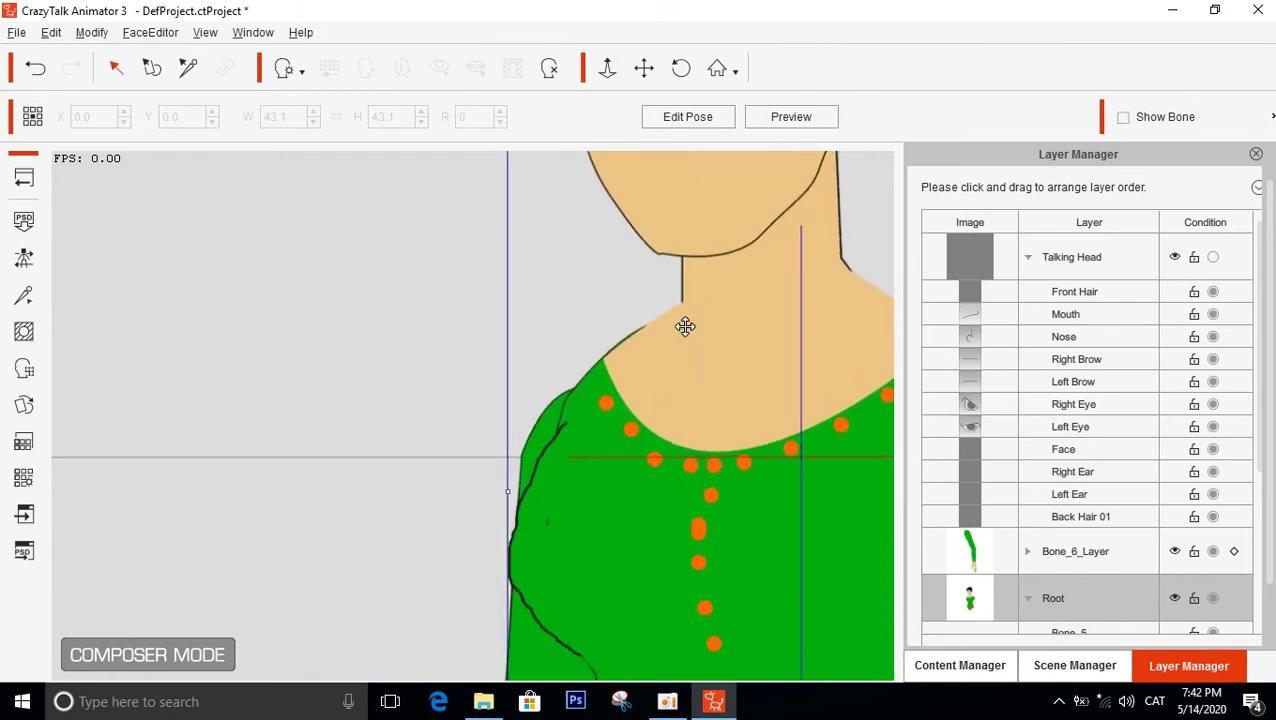
drag(703, 225, 527, 560)
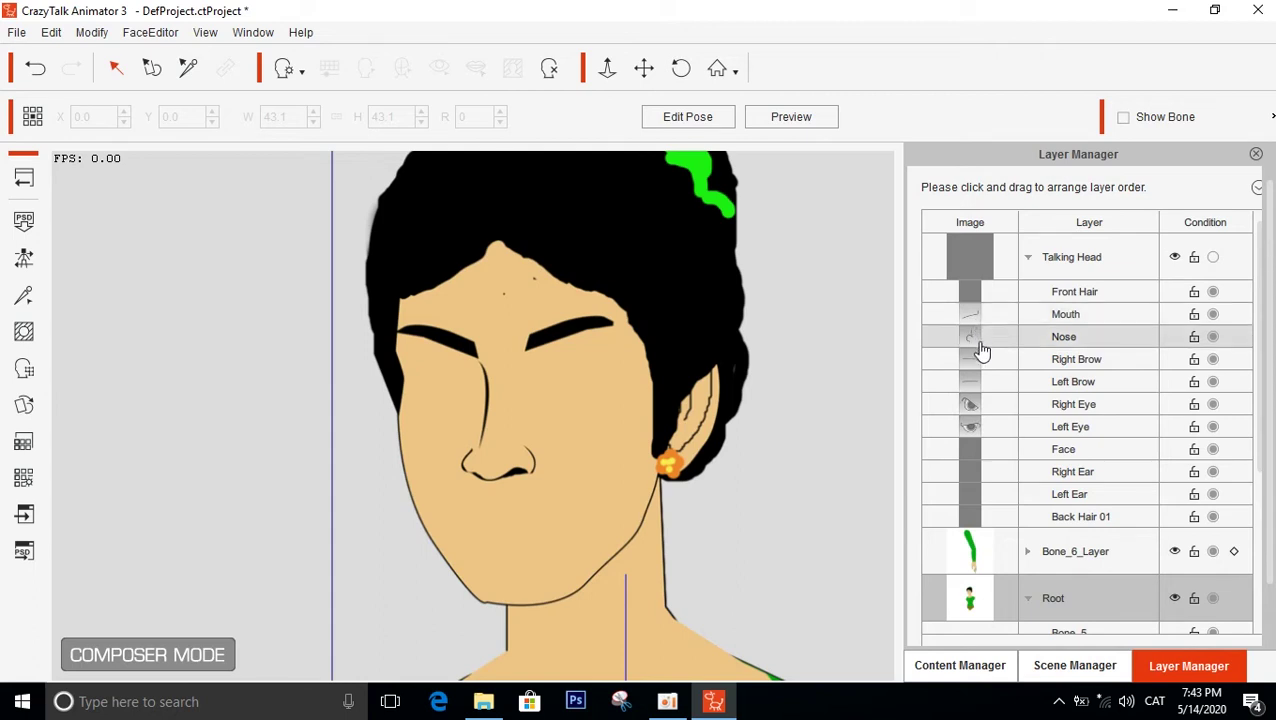
Replace the Right Eye's 01_Normal sprite with the p1 eye image from the parent folder of 003 on drive E
click(980, 412)
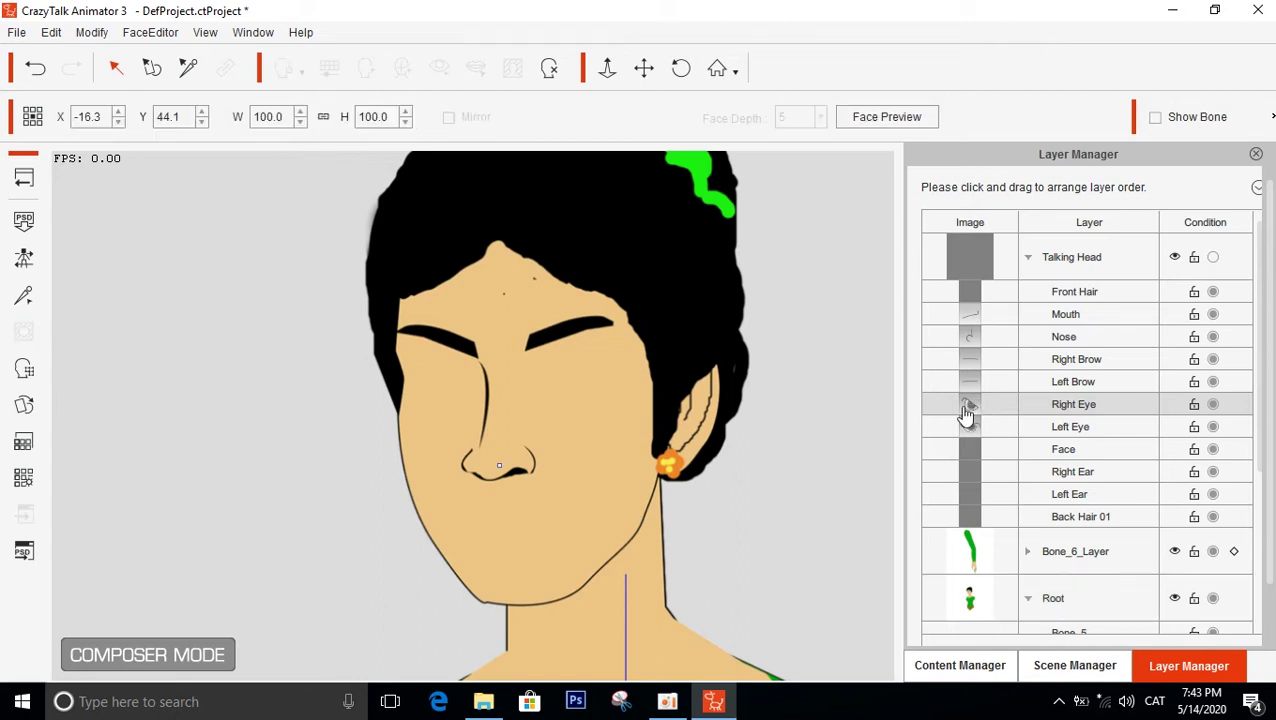
click(24, 405)
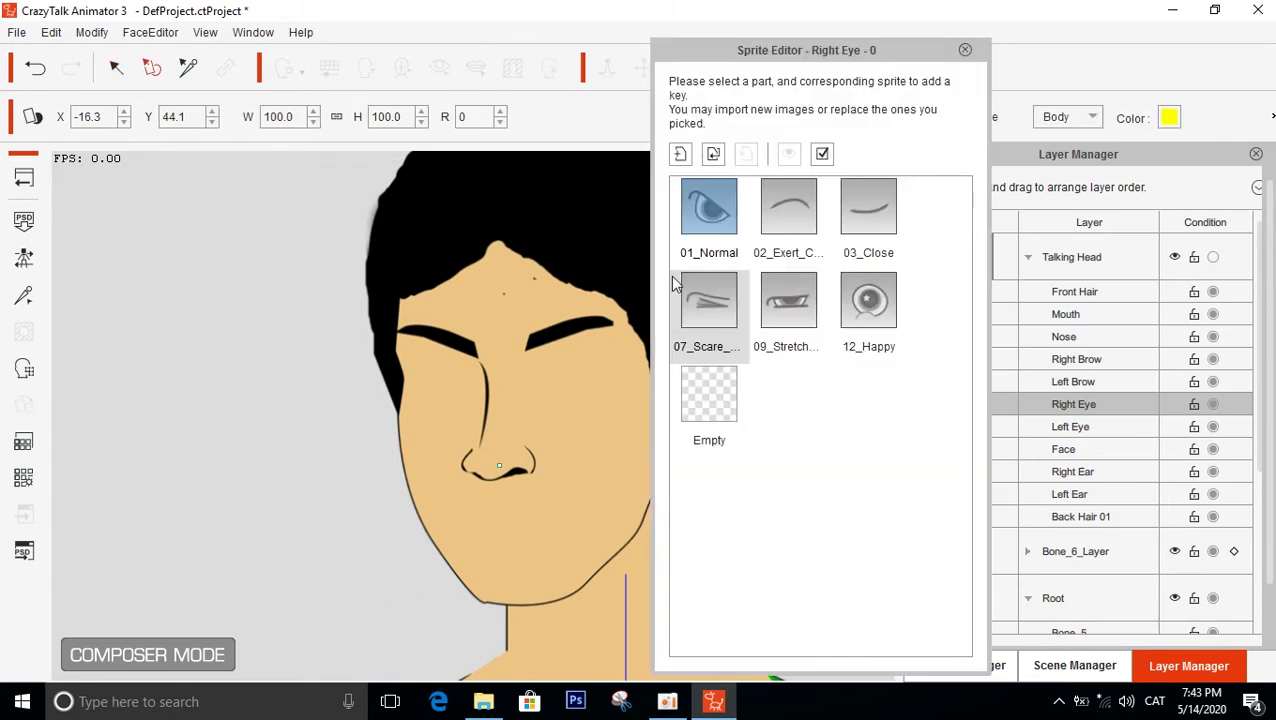
drag(741, 60, 816, 60)
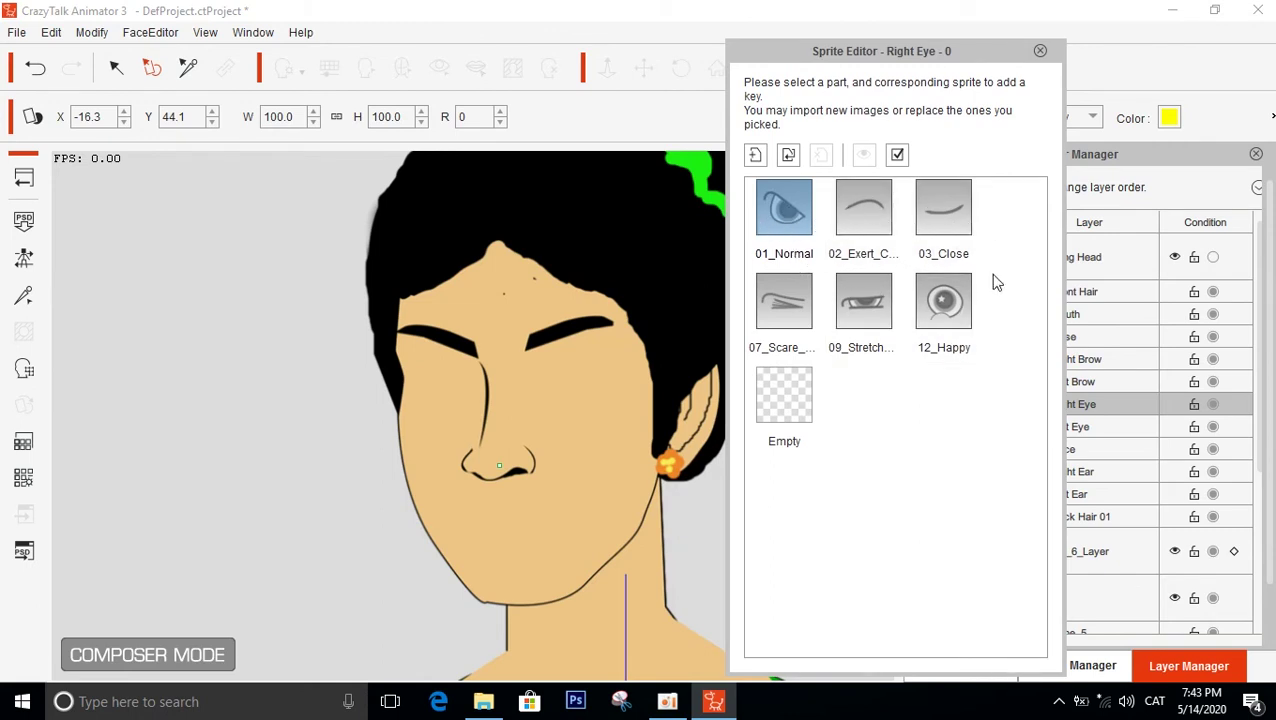
double_click(782, 213)
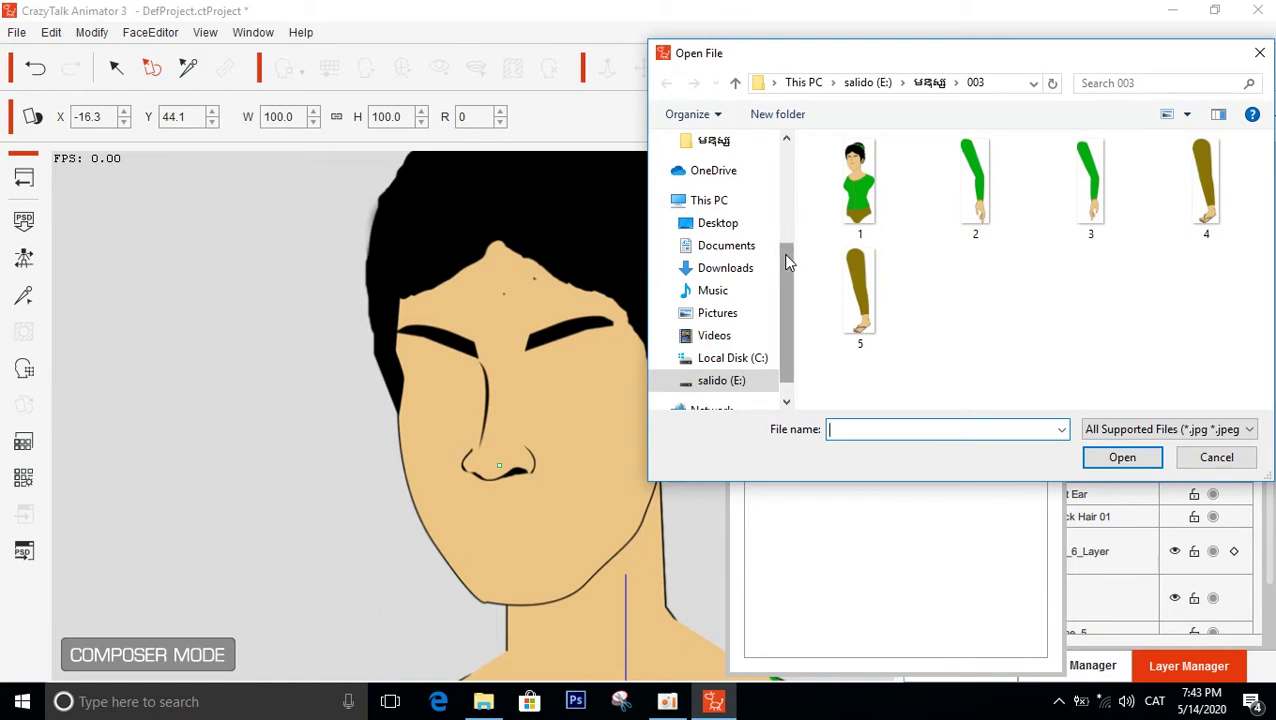
scroll(783, 253, down, 1)
click(725, 360)
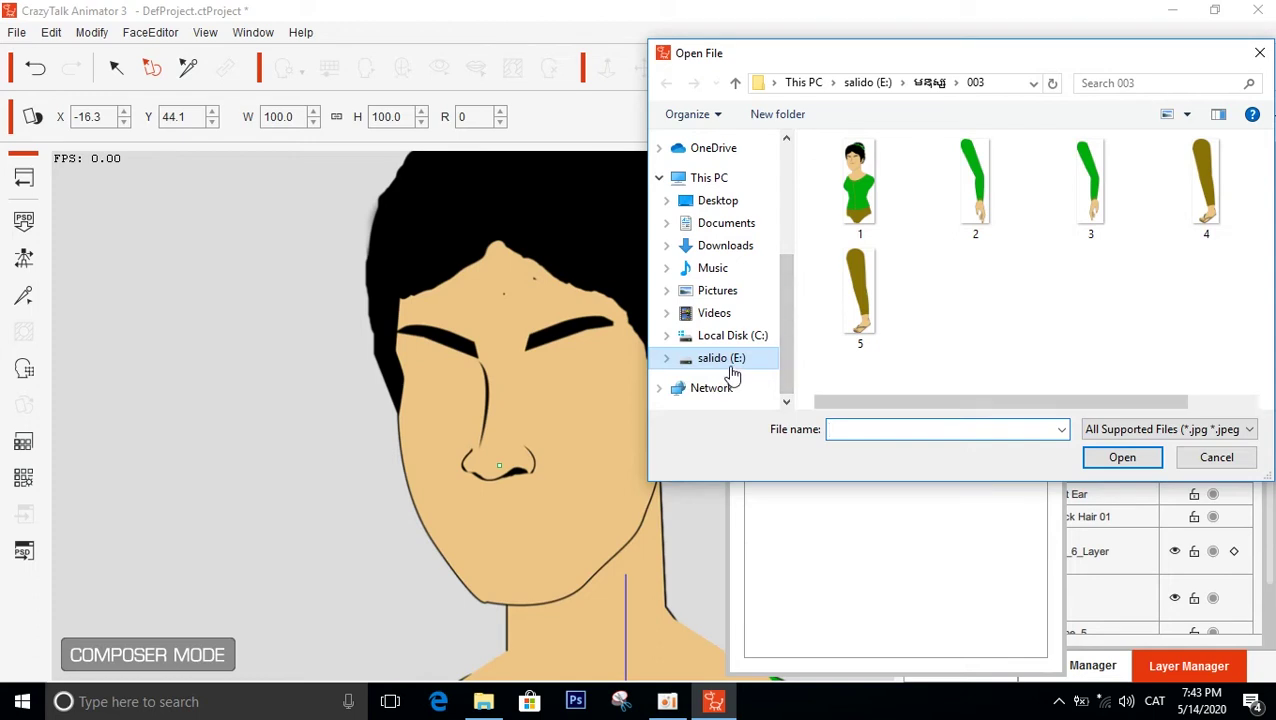
double_click(851, 208)
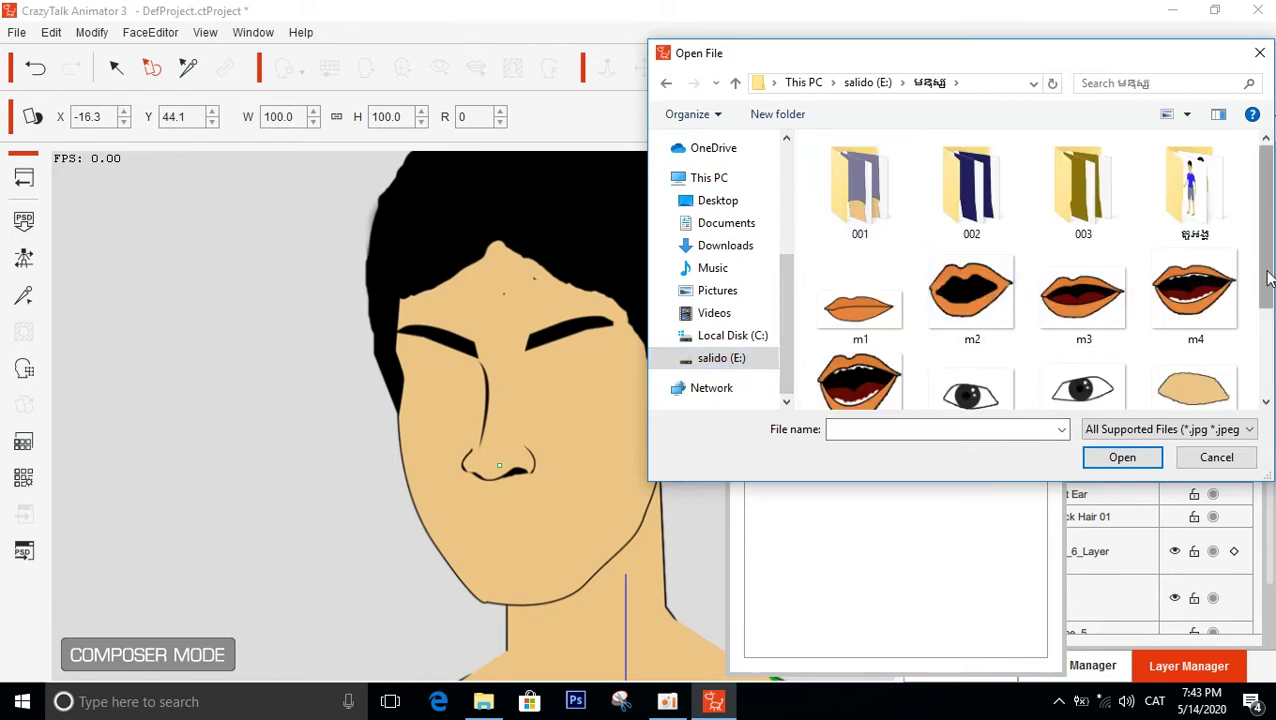
scroll(1268, 278, down, 1)
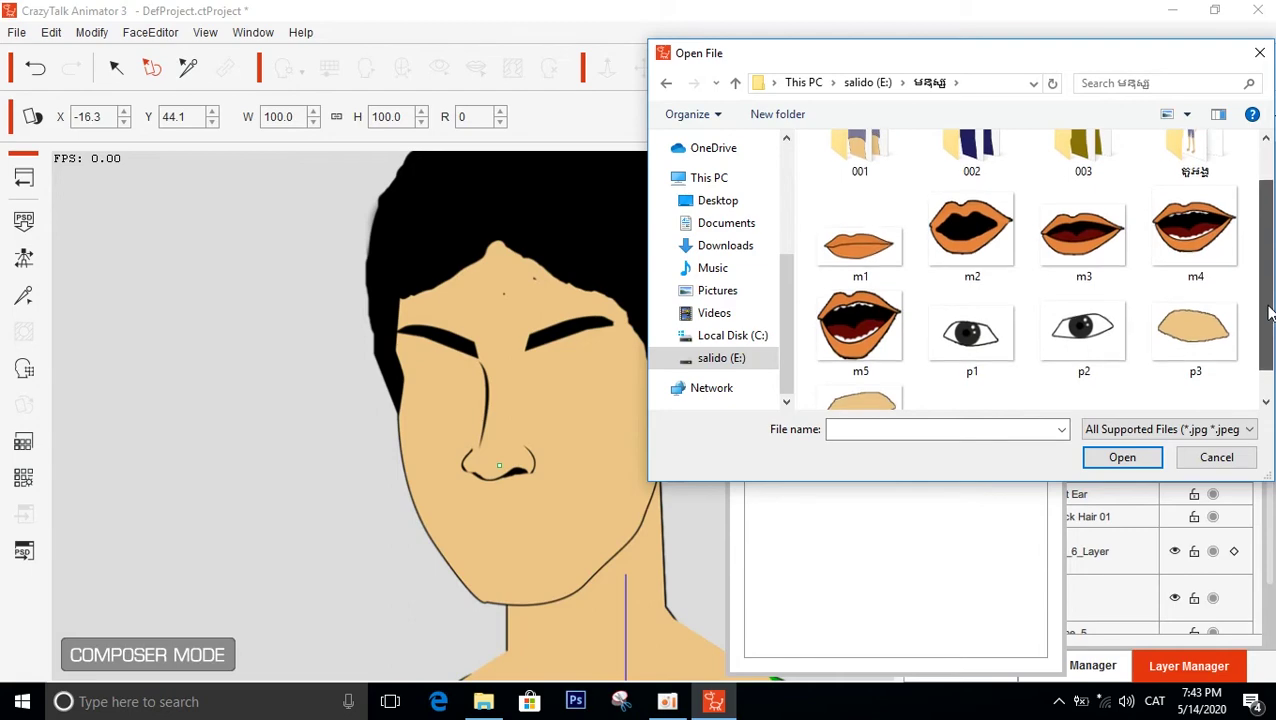
double_click(972, 335)
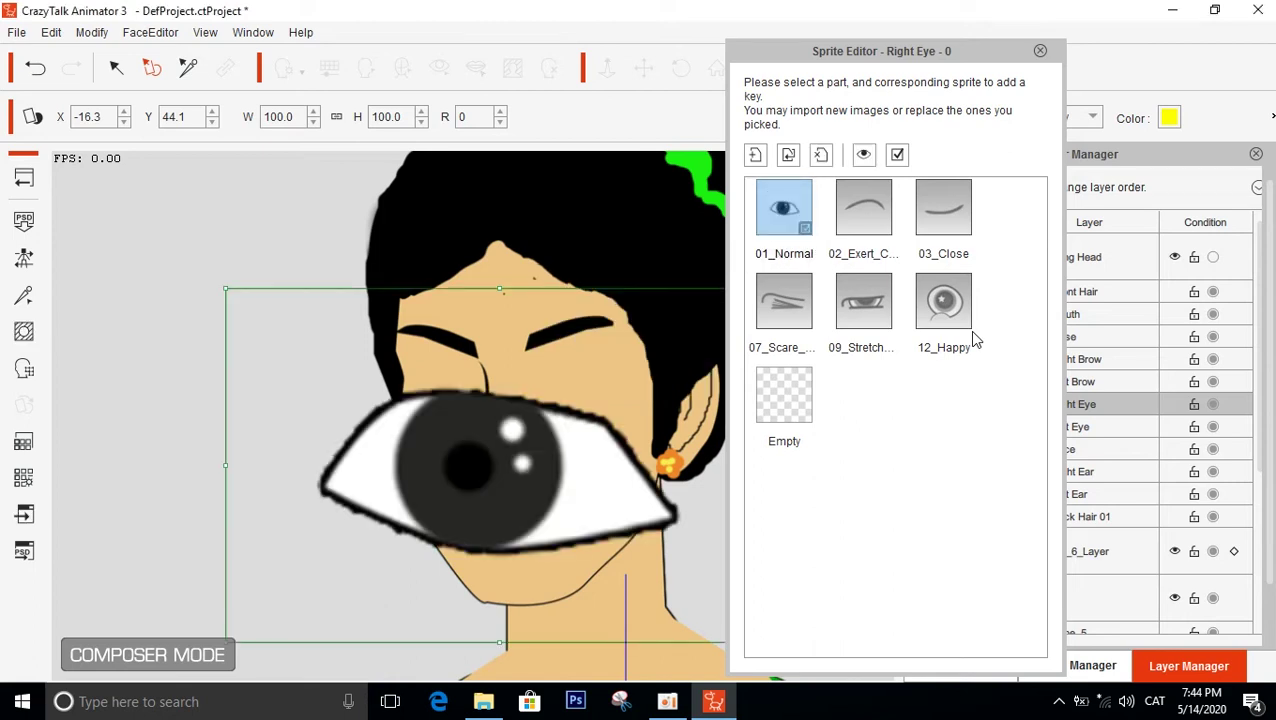
Scale the Right Eye's 01_Normal sprite to about 19.8 wide and 16.4 high, positioning it under the brow at about X -23.6, Y 54.8
drag(523, 463, 401, 383)
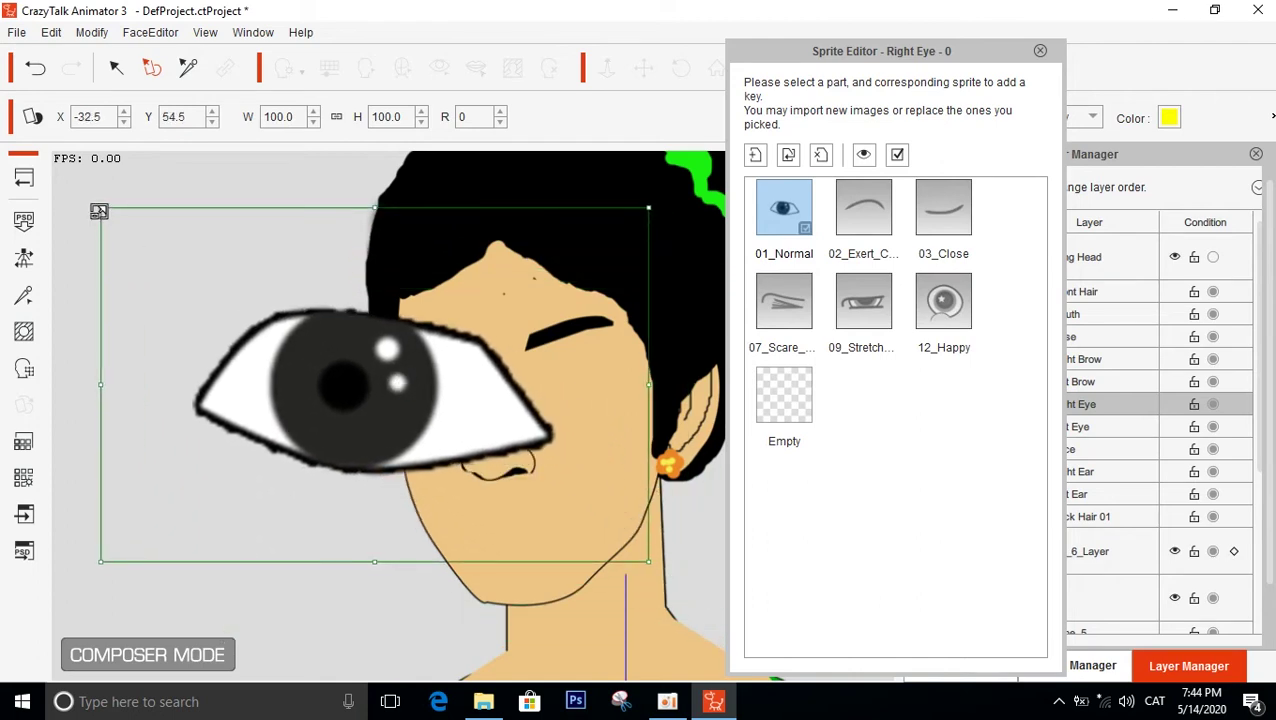
drag(98, 209, 438, 383)
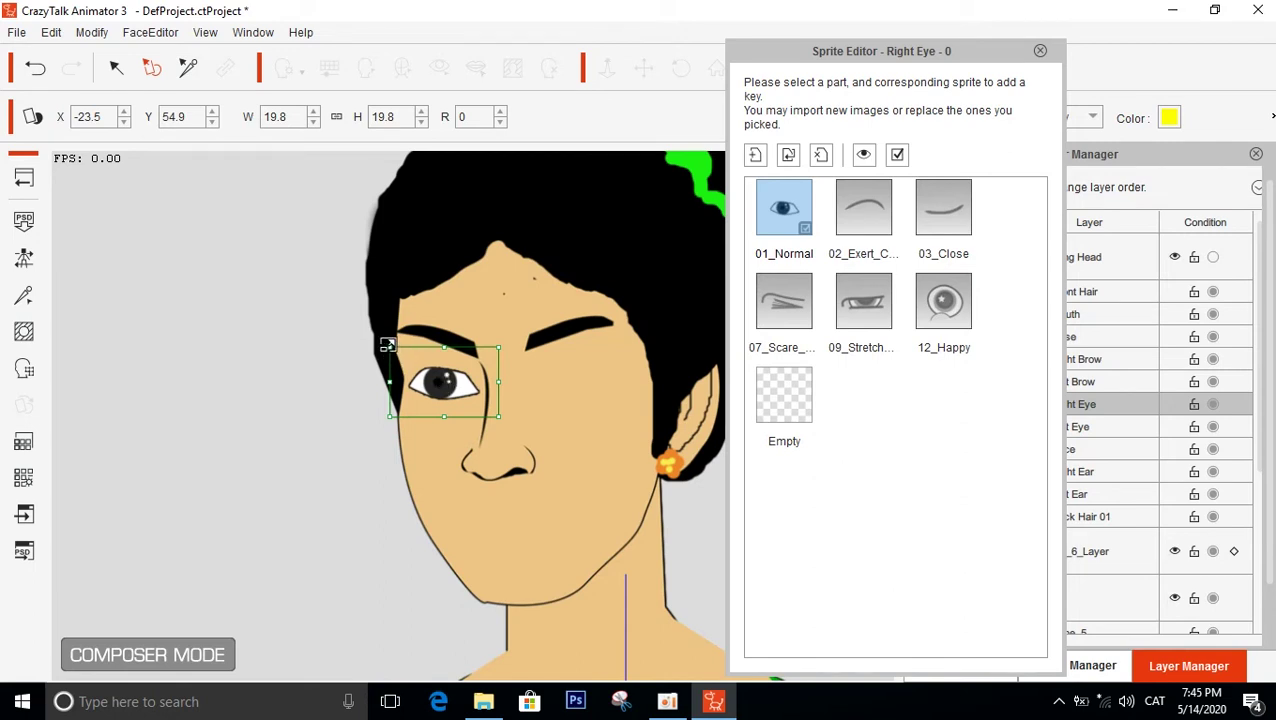
drag(443, 390, 443, 386)
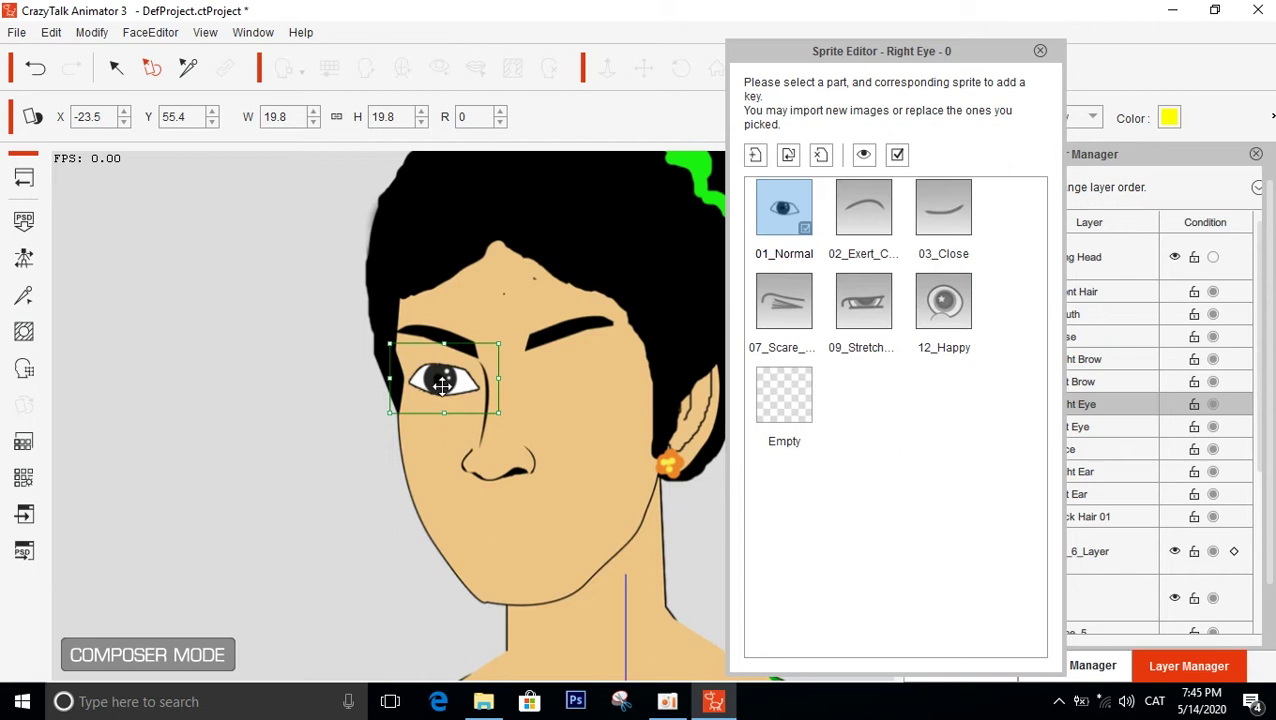
drag(445, 346, 445, 352)
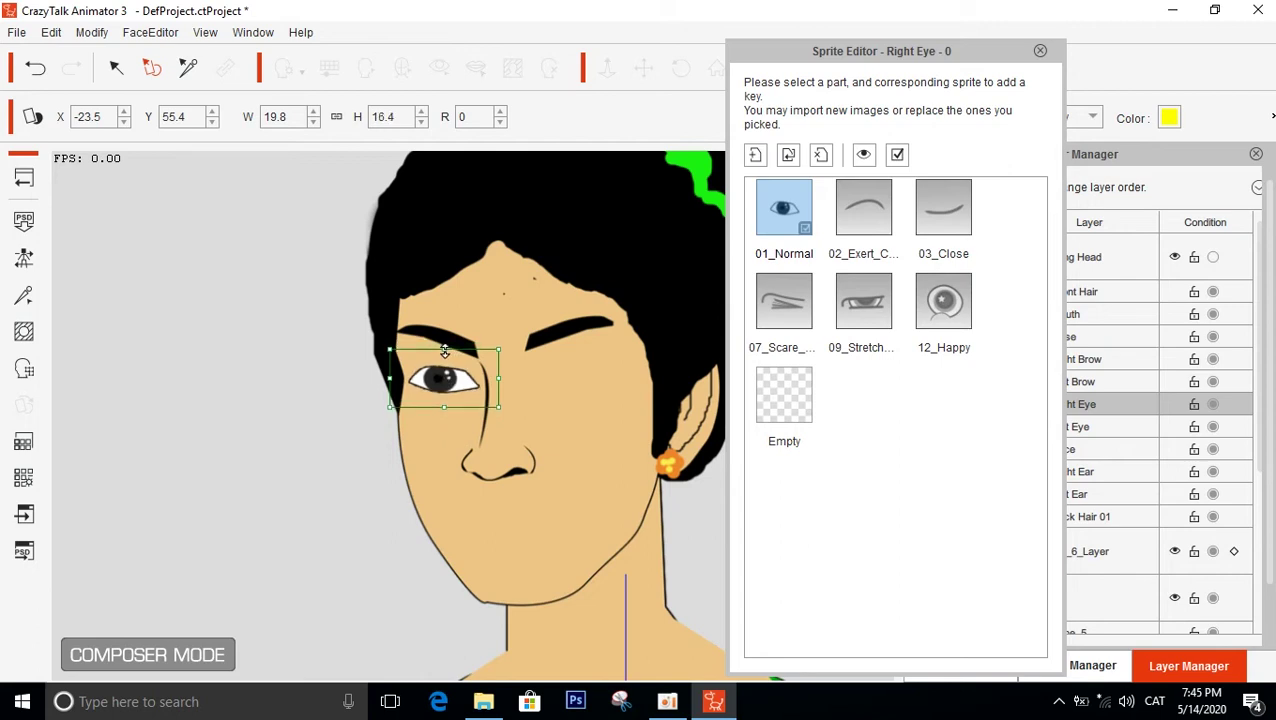
drag(444, 379, 444, 385)
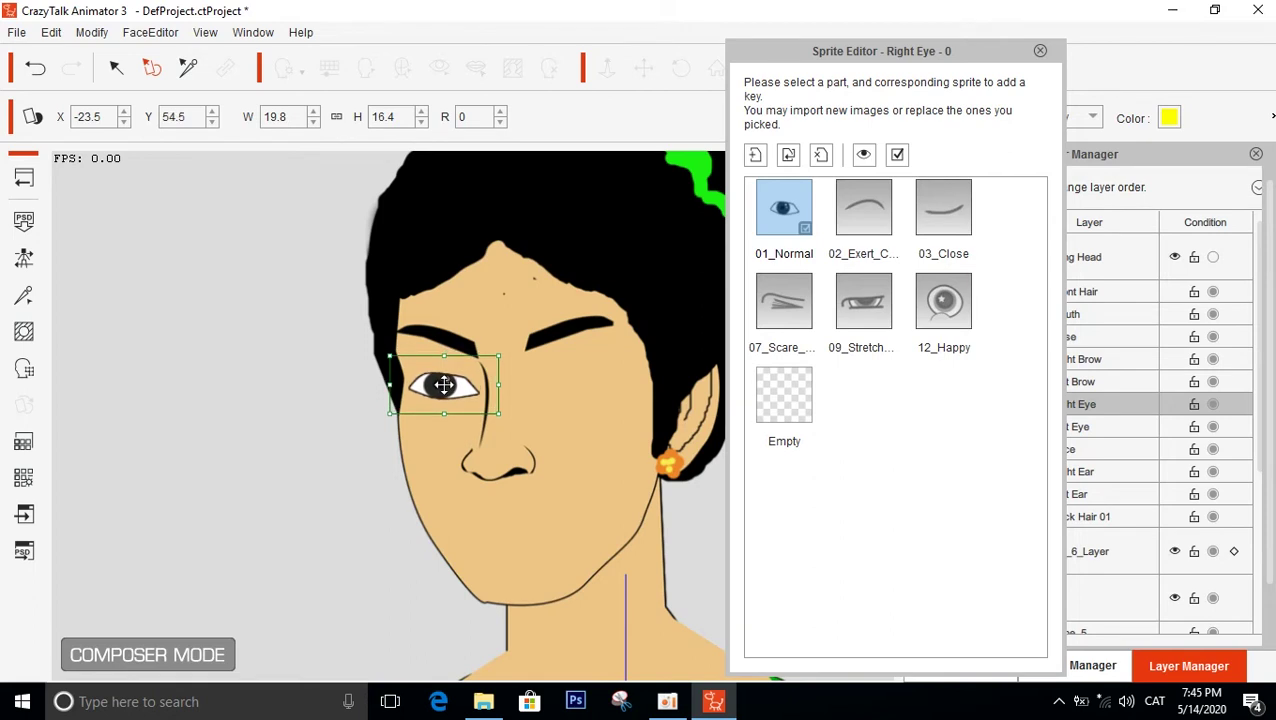
drag(452, 386, 455, 383)
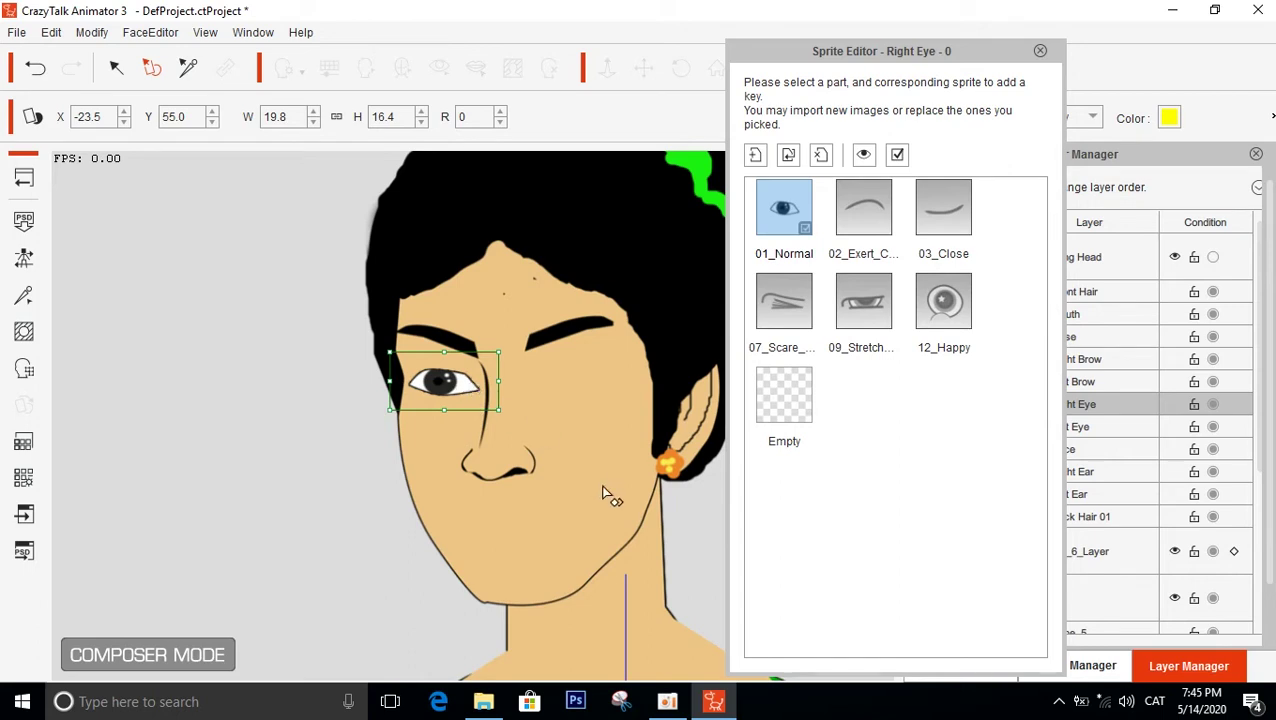
drag(458, 382, 456, 384)
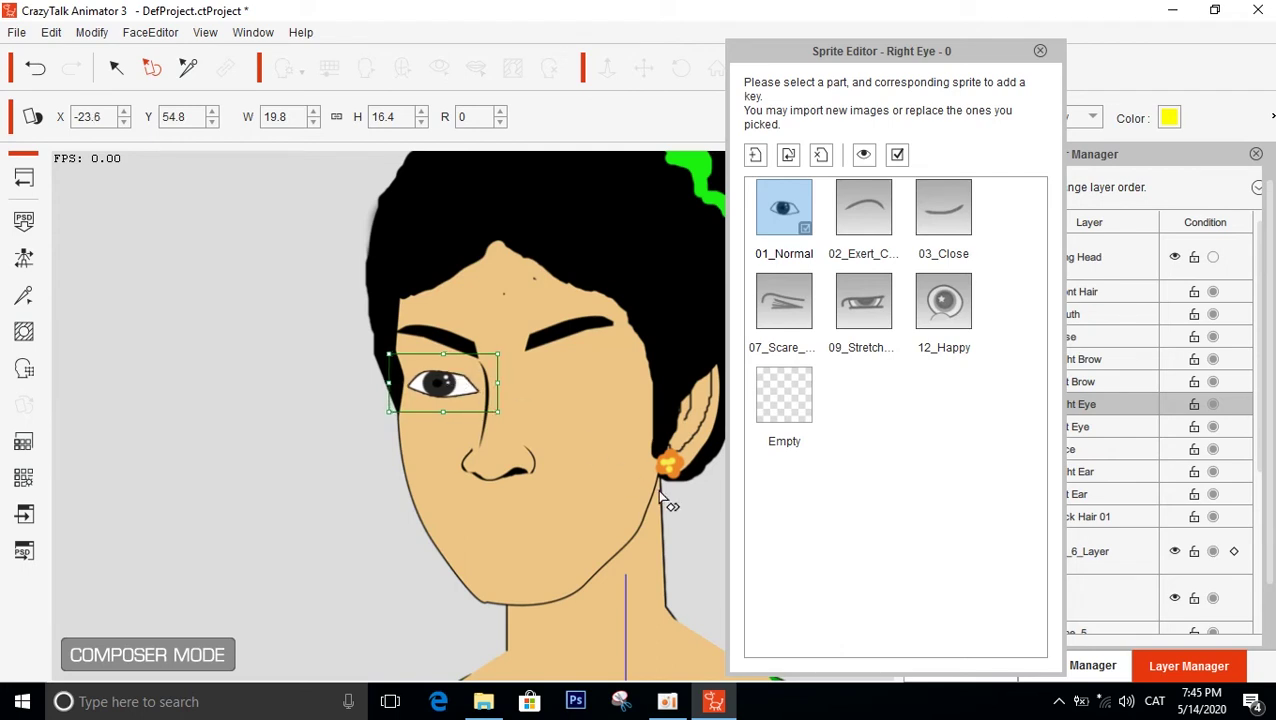
Replace the Right Eye's 03_Close sprite with the p3 closed-eye image
click(940, 218)
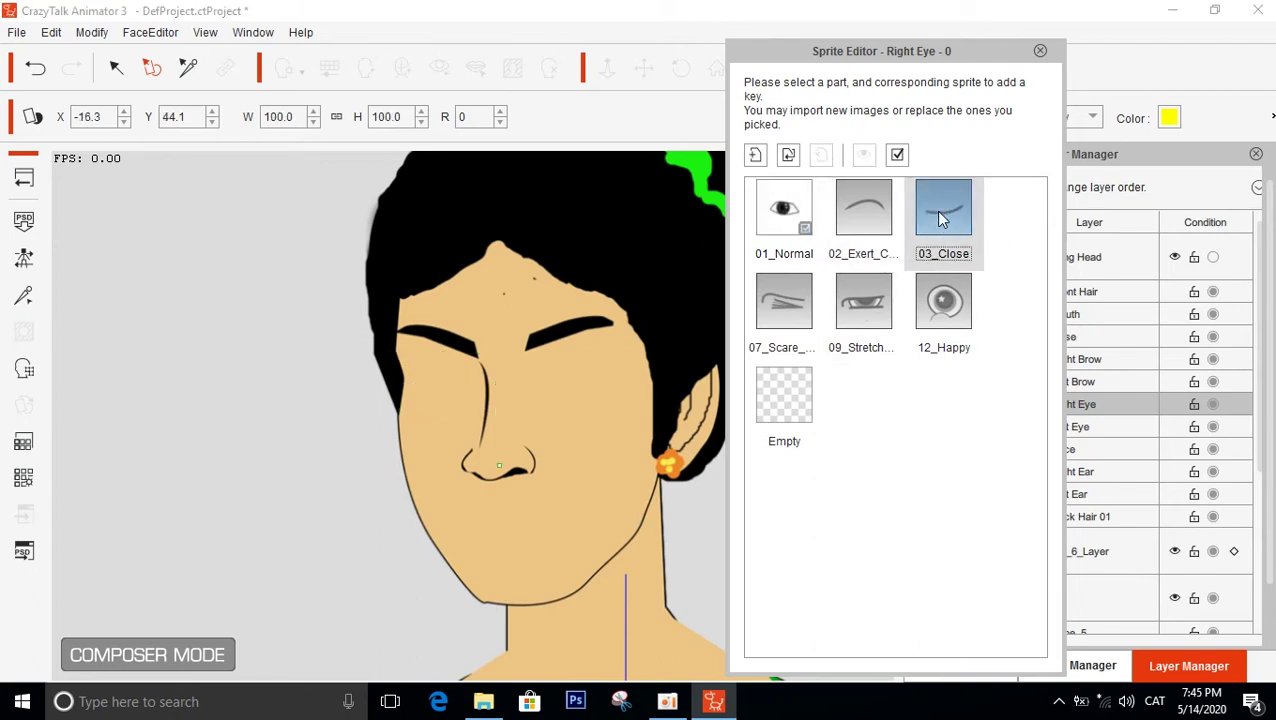
double_click(938, 215)
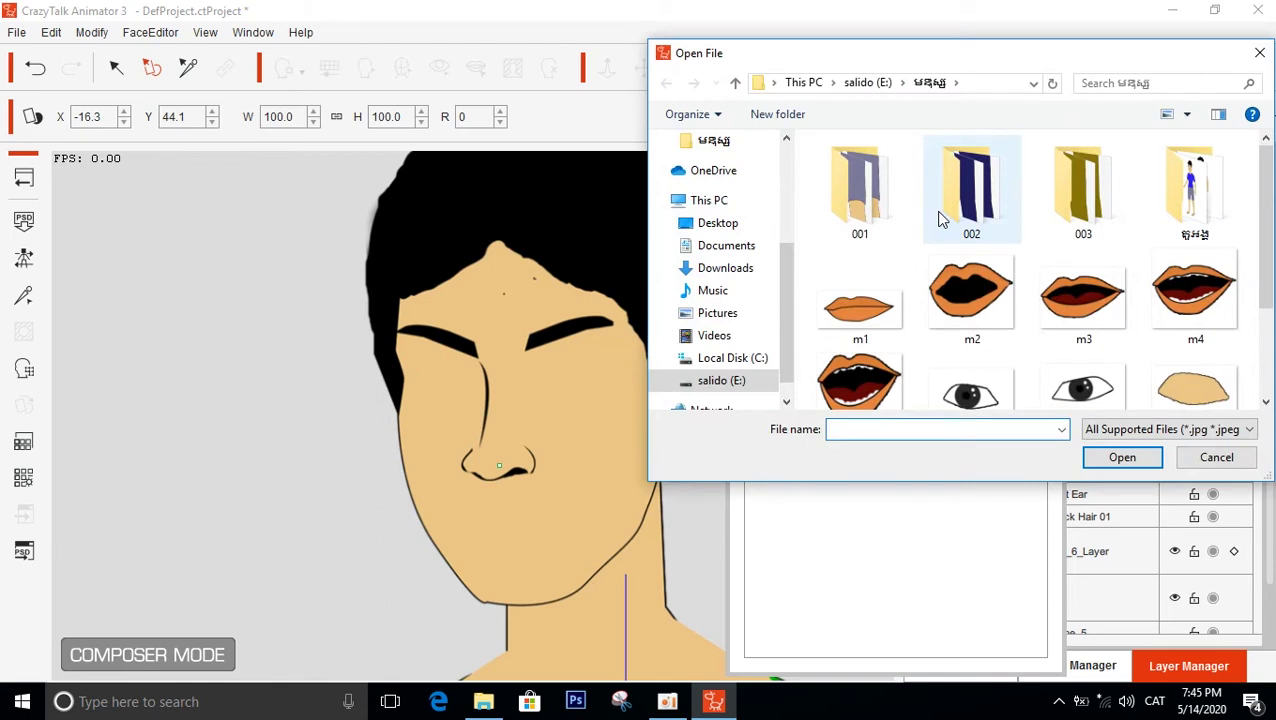
drag(1264, 272, 1268, 342)
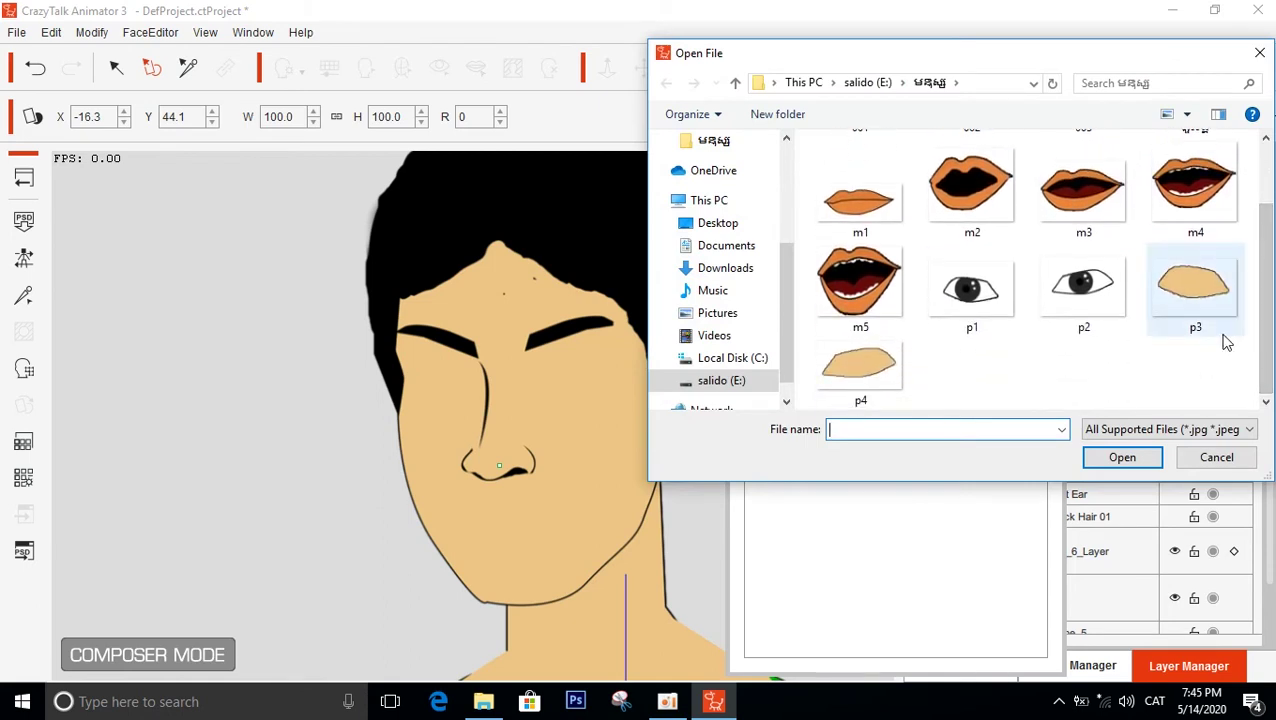
double_click(1194, 291)
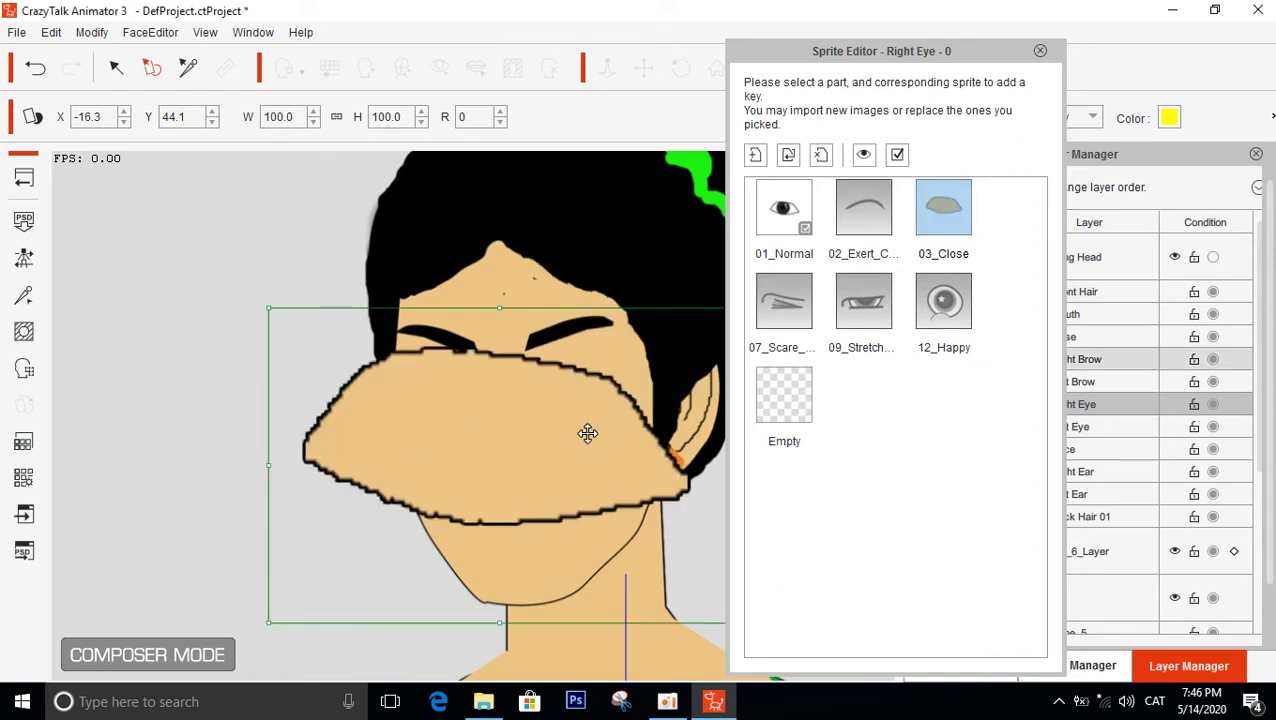
Shrink the Right Eye's 03_Close sprite to about 18.5 in both dimensions and place it where the open eye sits, comparing it with 01_Normal
drag(587, 433, 468, 397)
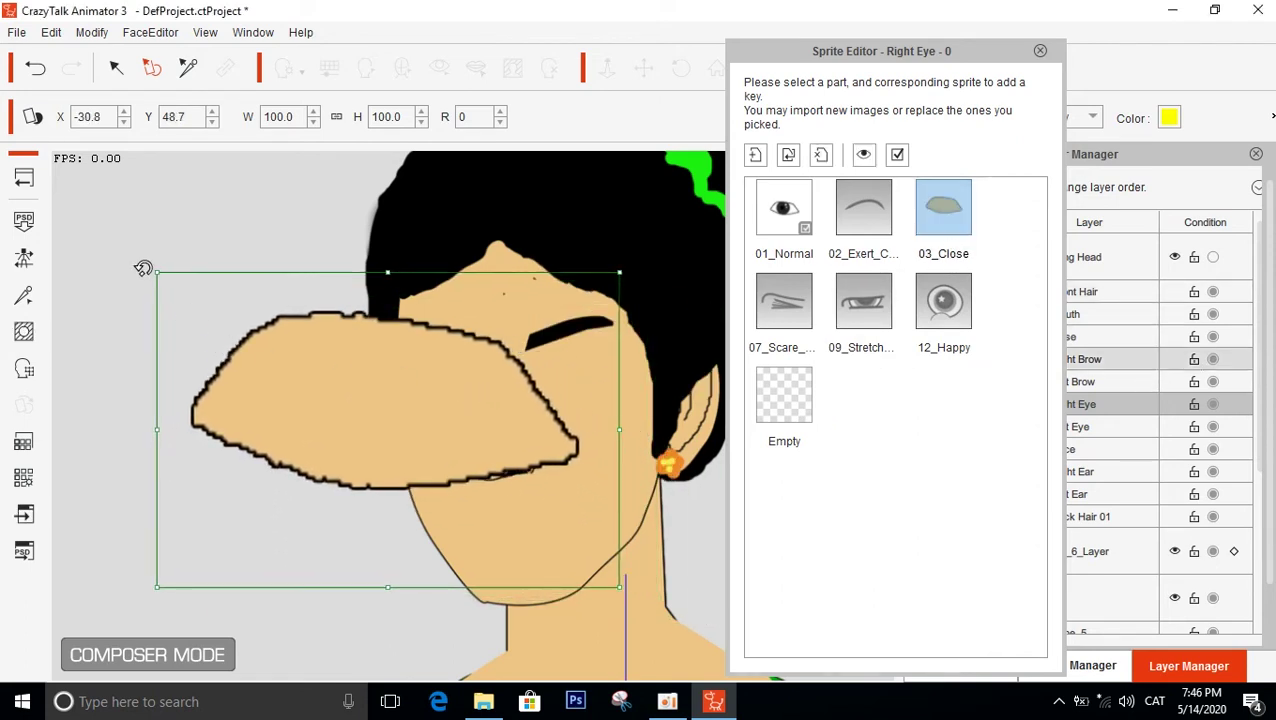
drag(156, 270, 445, 386)
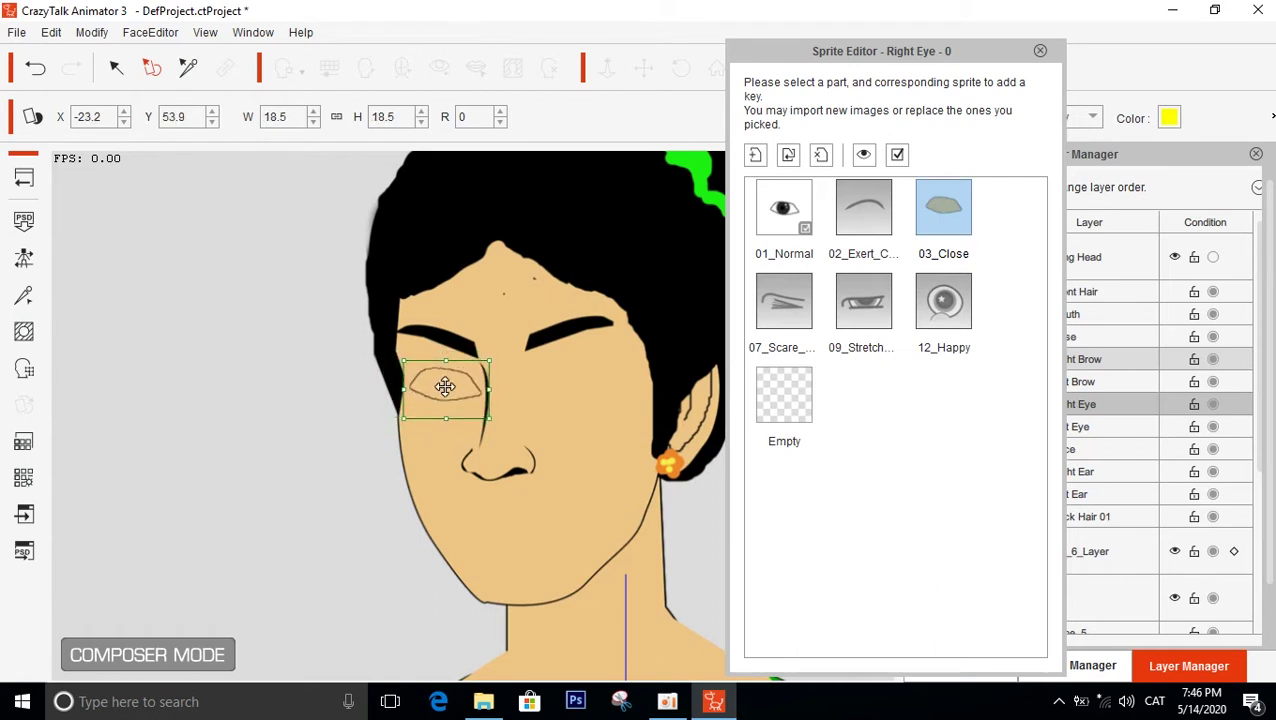
click(779, 226)
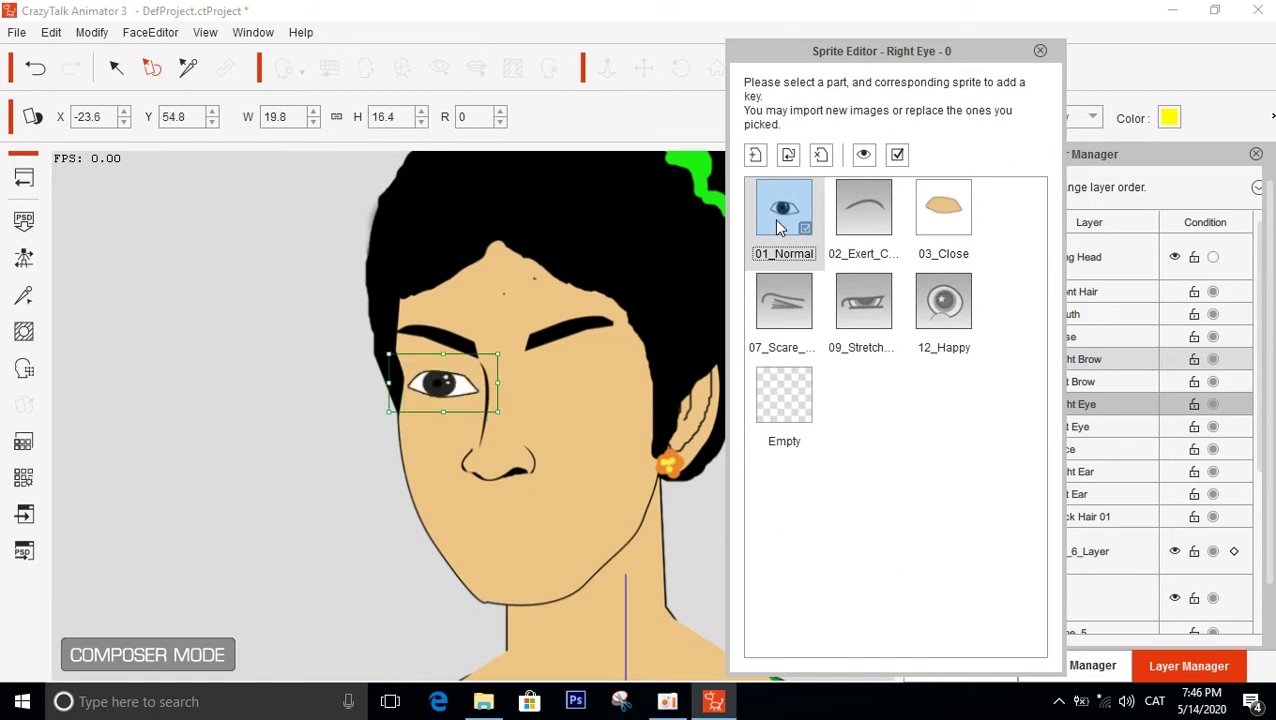
click(947, 226)
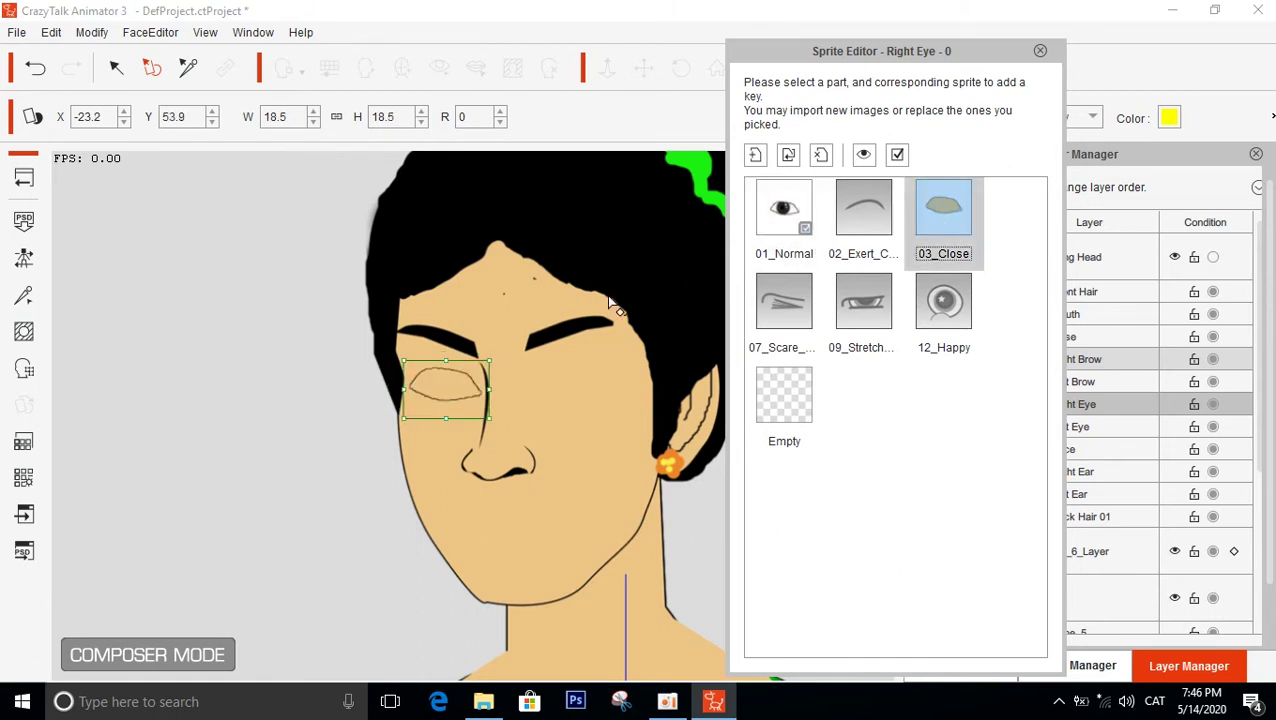
Flatten the Right Eye's 03_Close sprite to about 14.3 high and align it with 01_Normal at about X -23.4, Y 54.0
drag(449, 360, 447, 369)
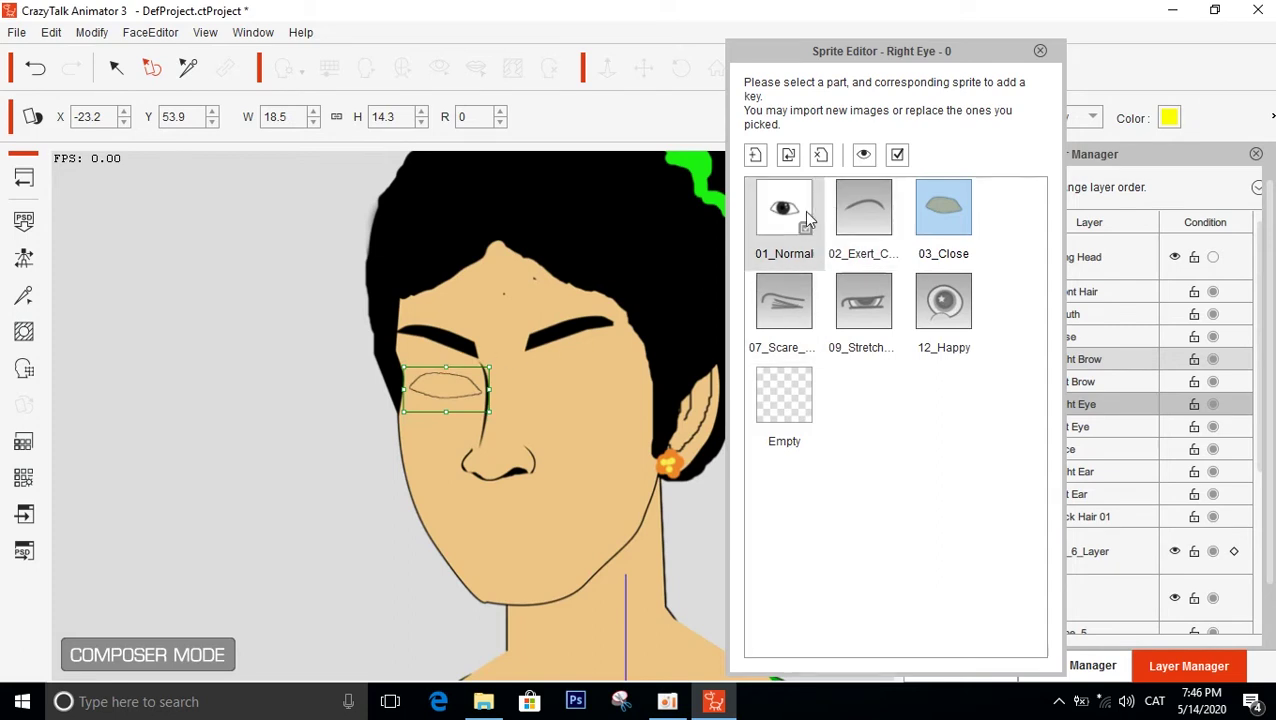
click(787, 217)
click(926, 213)
click(788, 210)
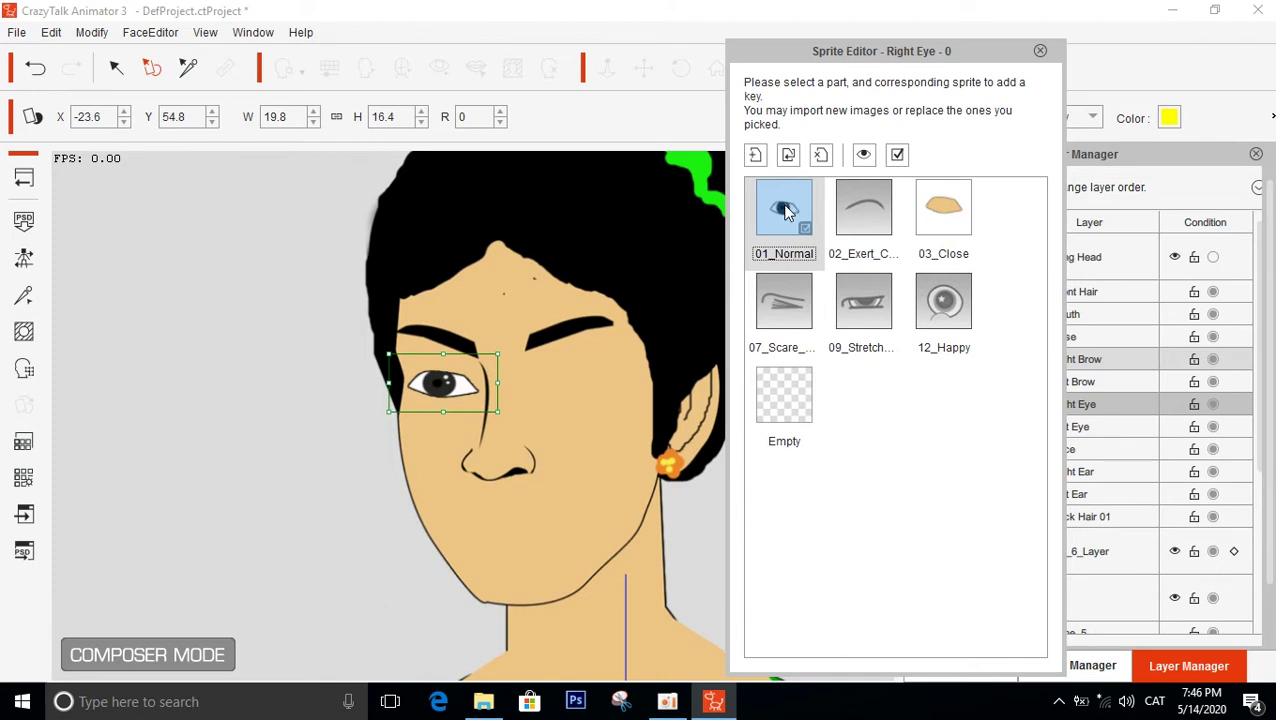
click(950, 216)
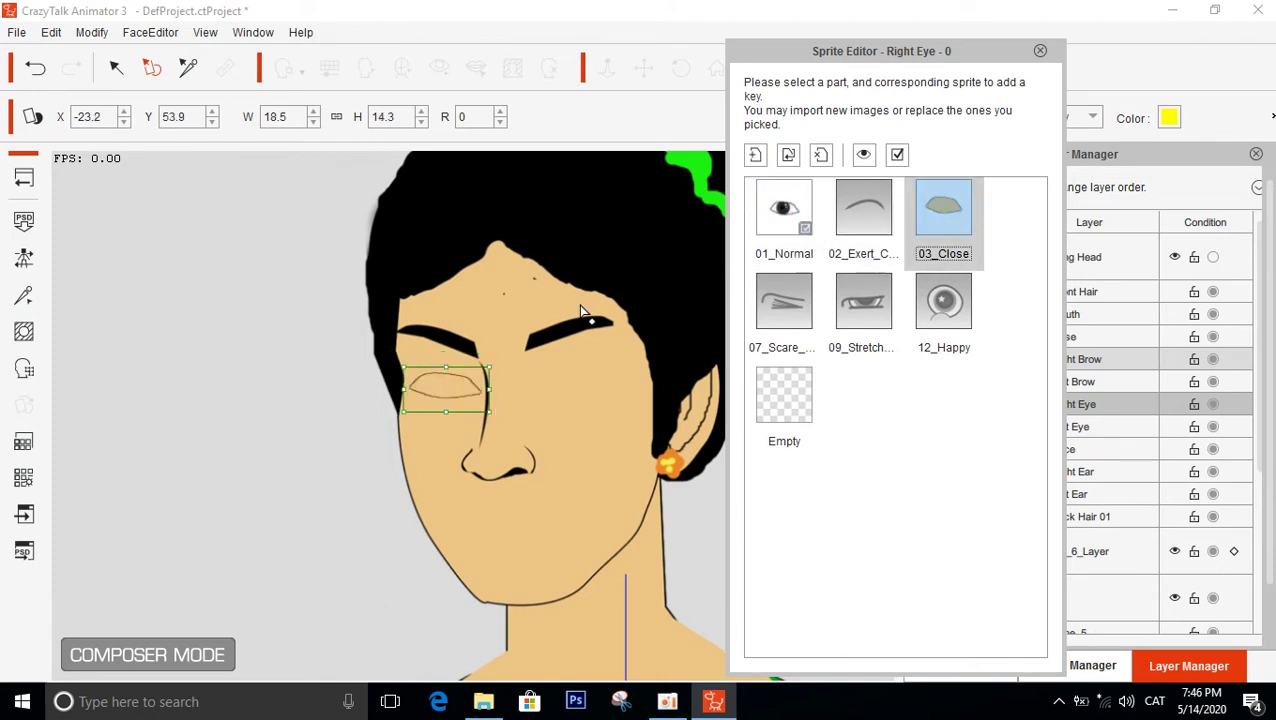
drag(450, 387, 452, 390)
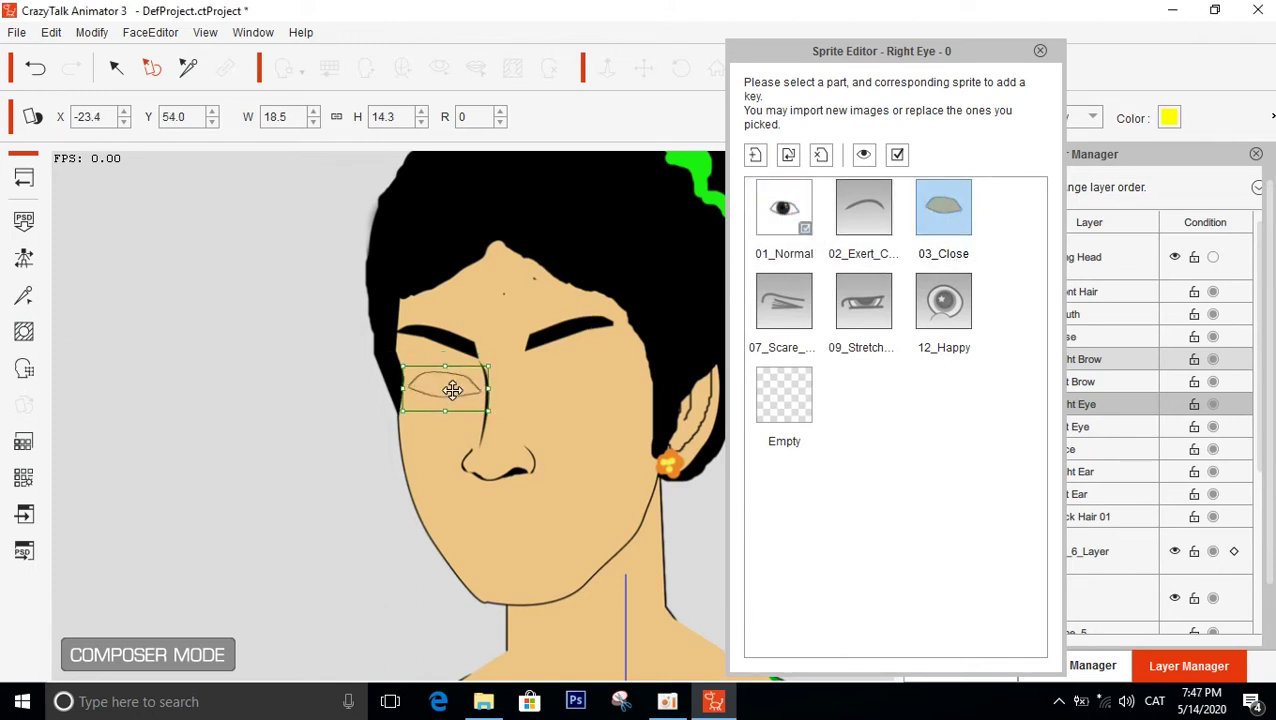
Check the Right Eye's blink by alternating 01_Normal and 03_Close, leave 01_Normal active, and close the Sprite Editor
click(785, 216)
click(943, 207)
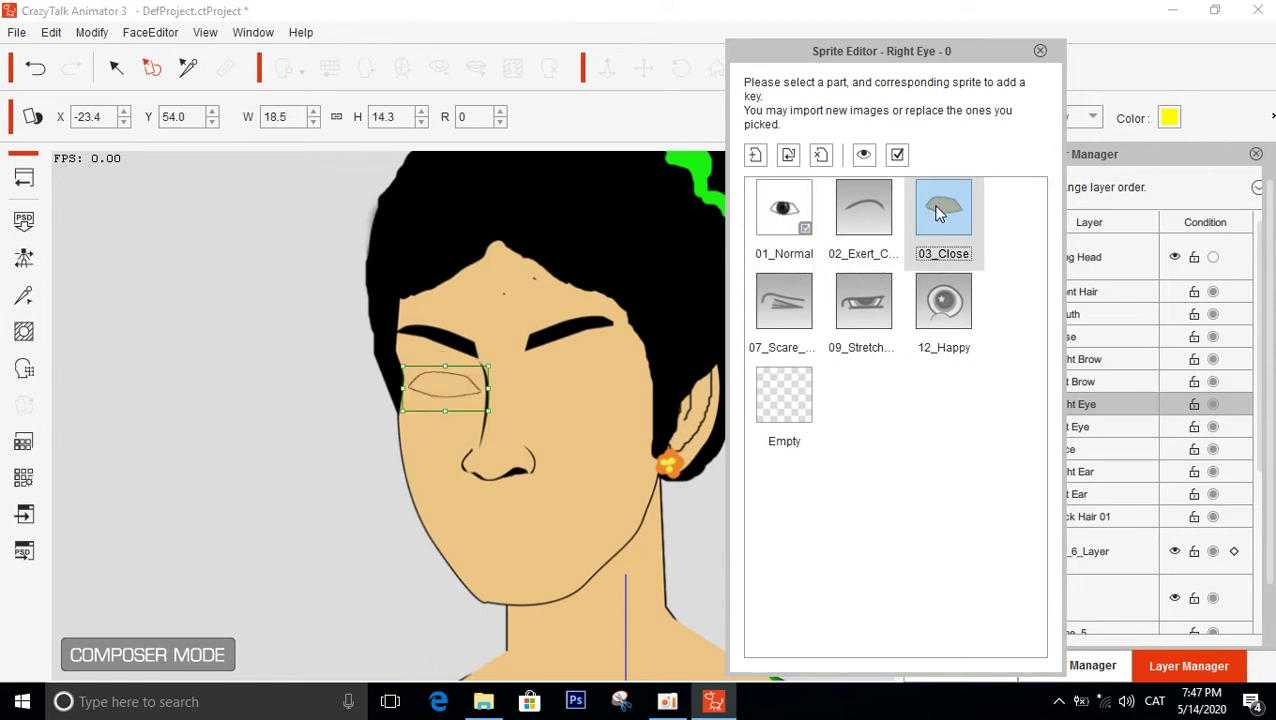
click(787, 211)
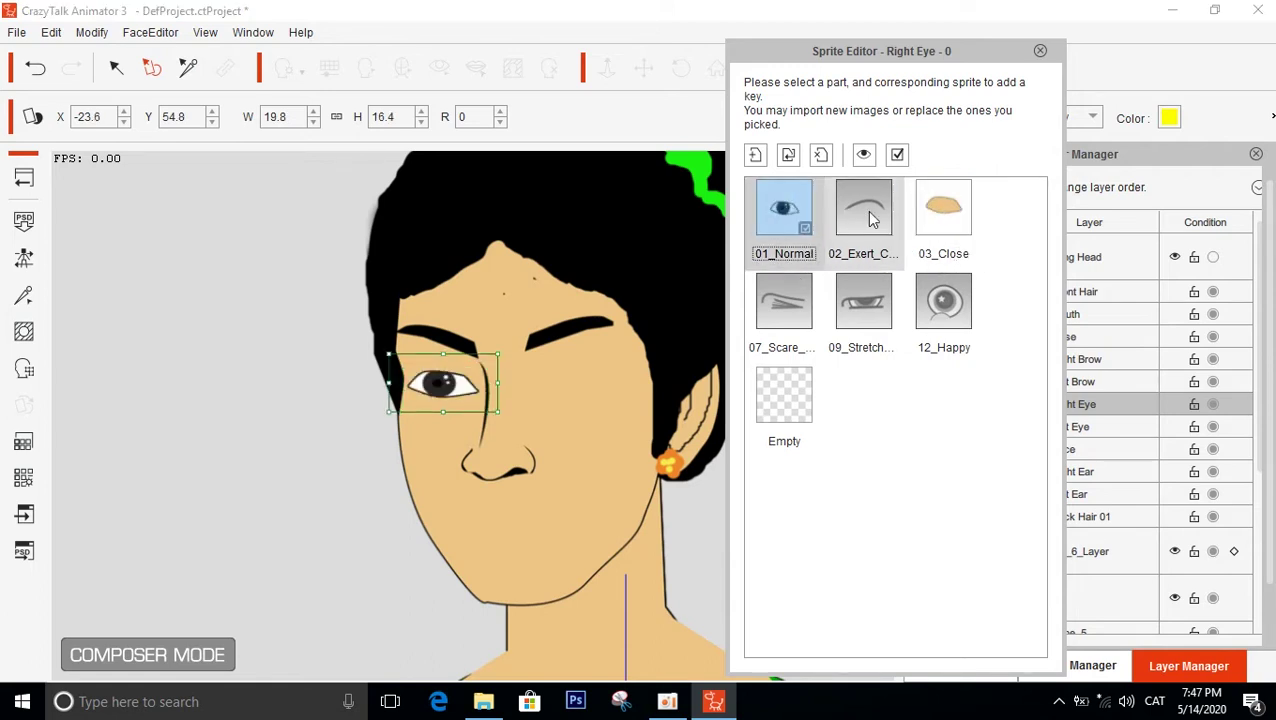
click(937, 217)
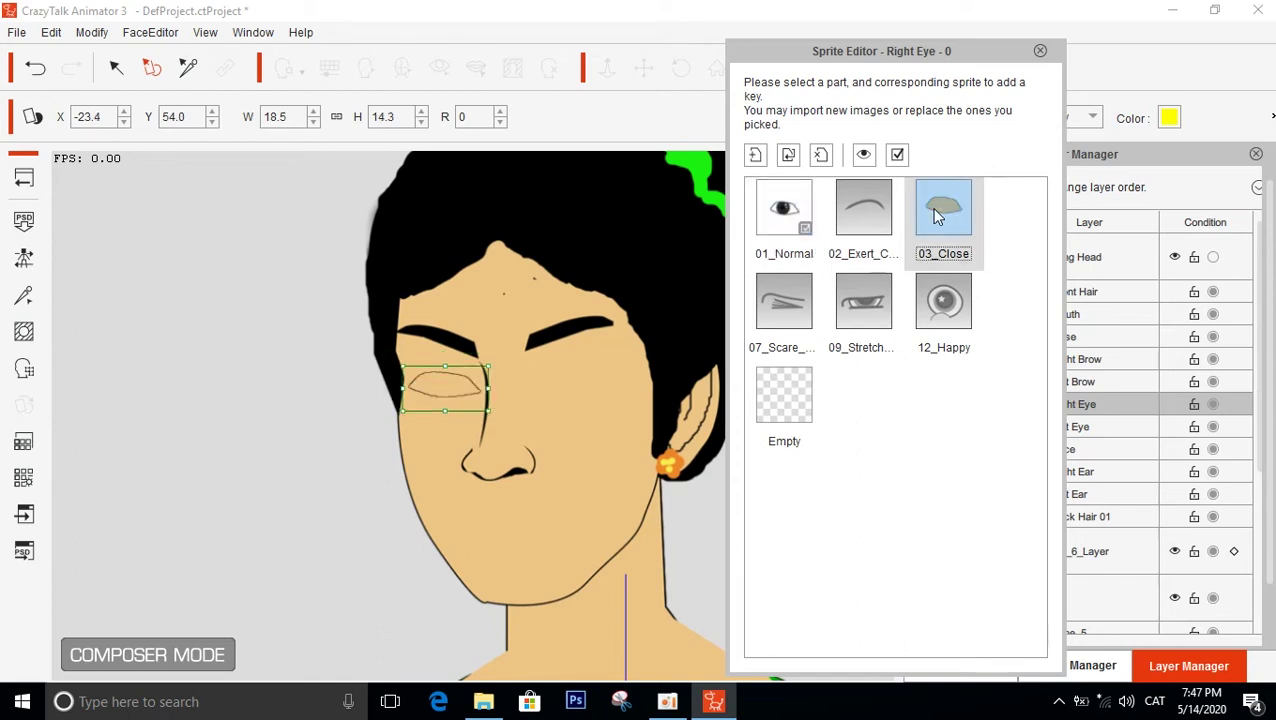
click(784, 209)
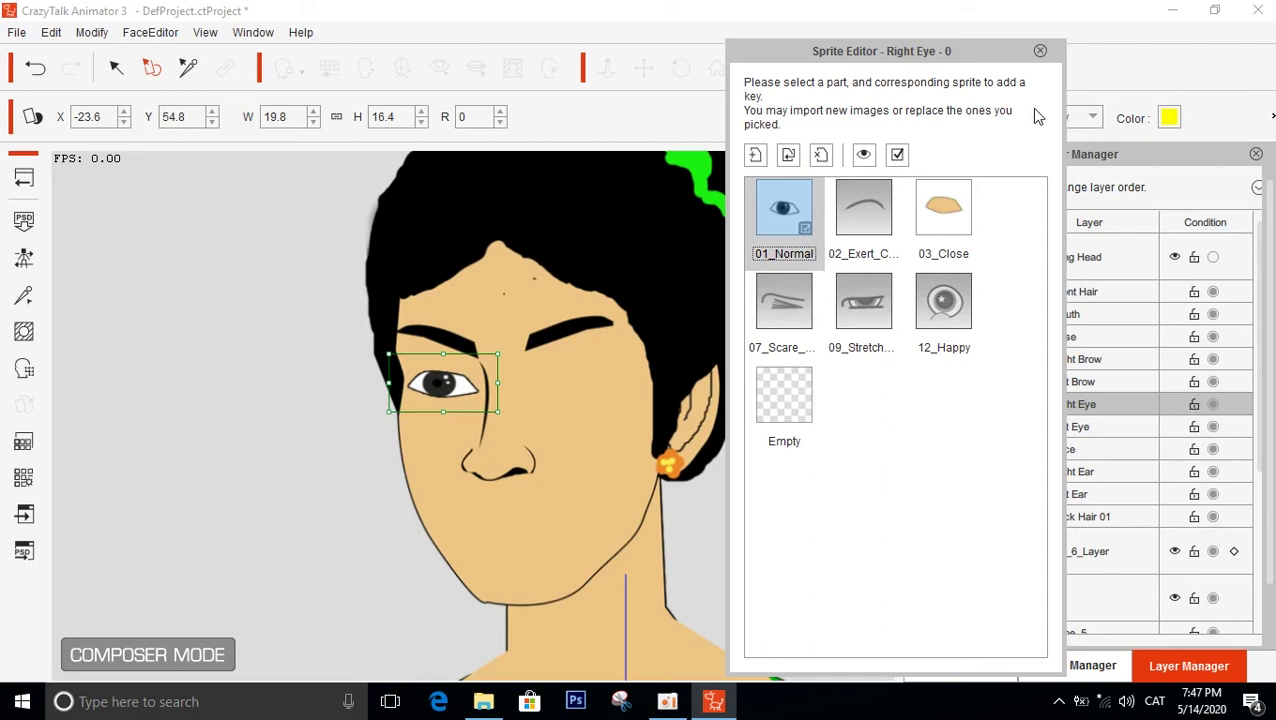
click(1042, 54)
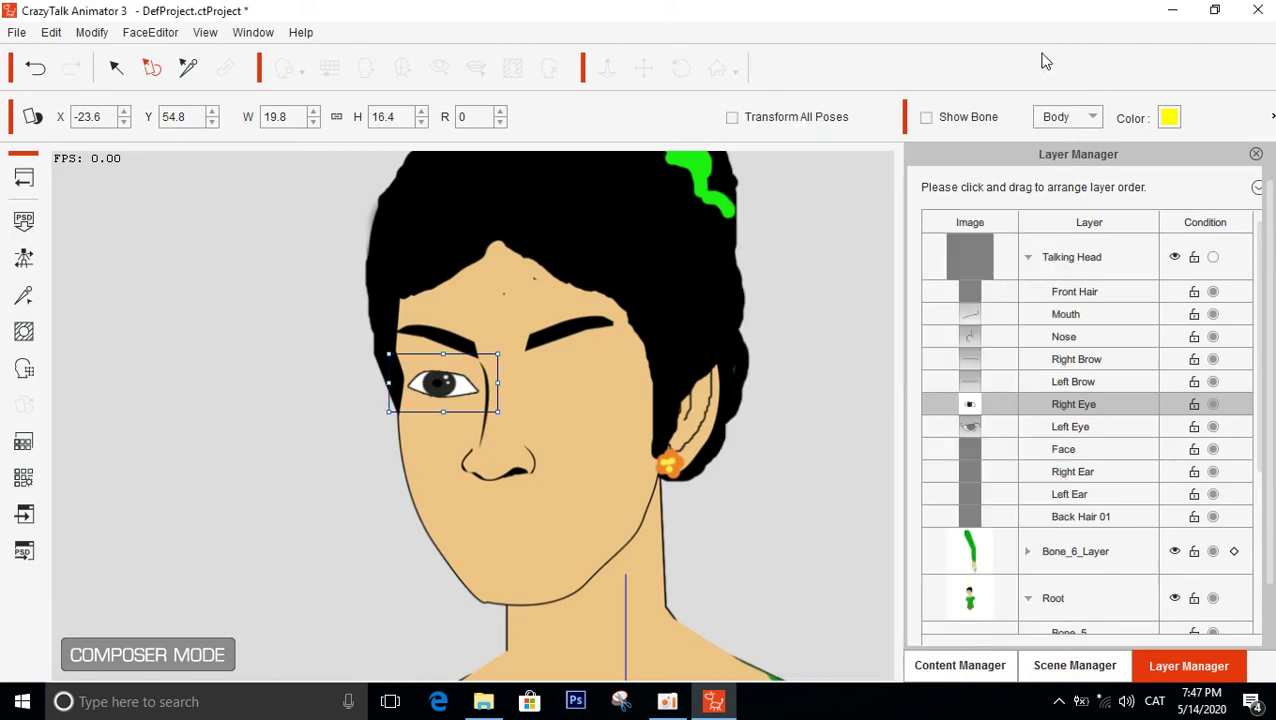
Replace the Left Eye's 01_Normal sprite with the p2 eye image
click(995, 433)
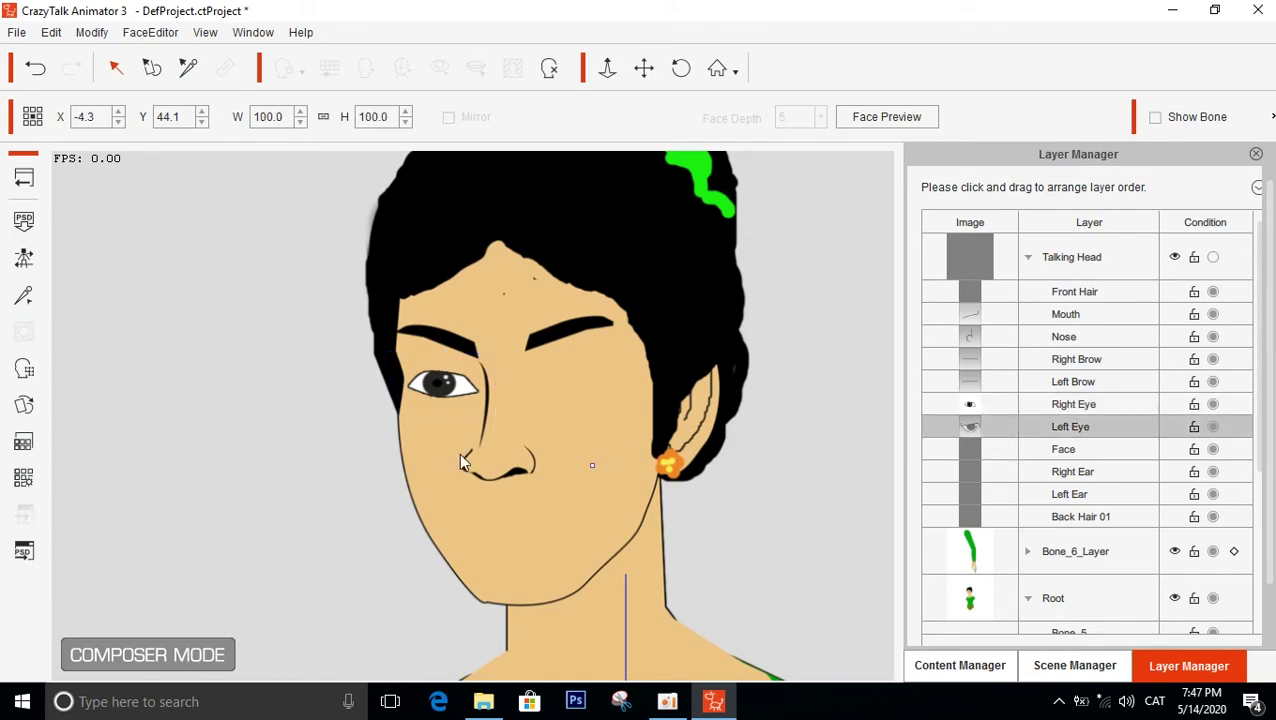
click(26, 410)
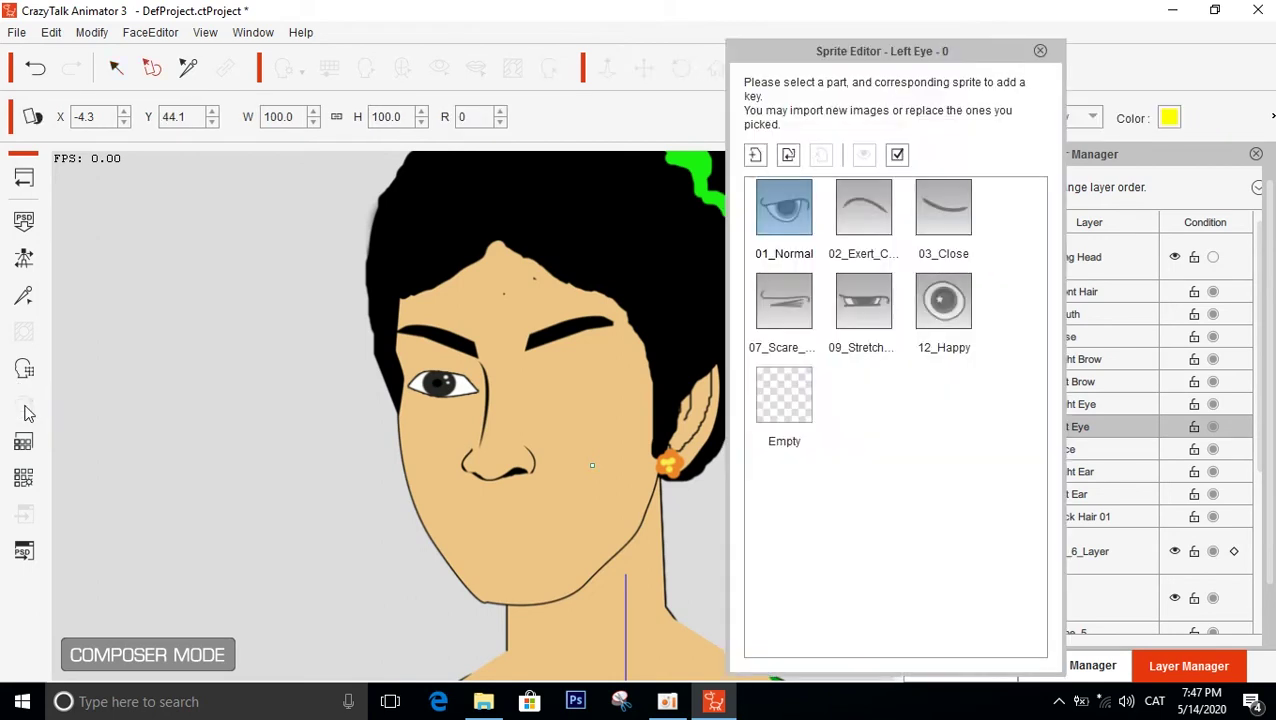
double_click(791, 206)
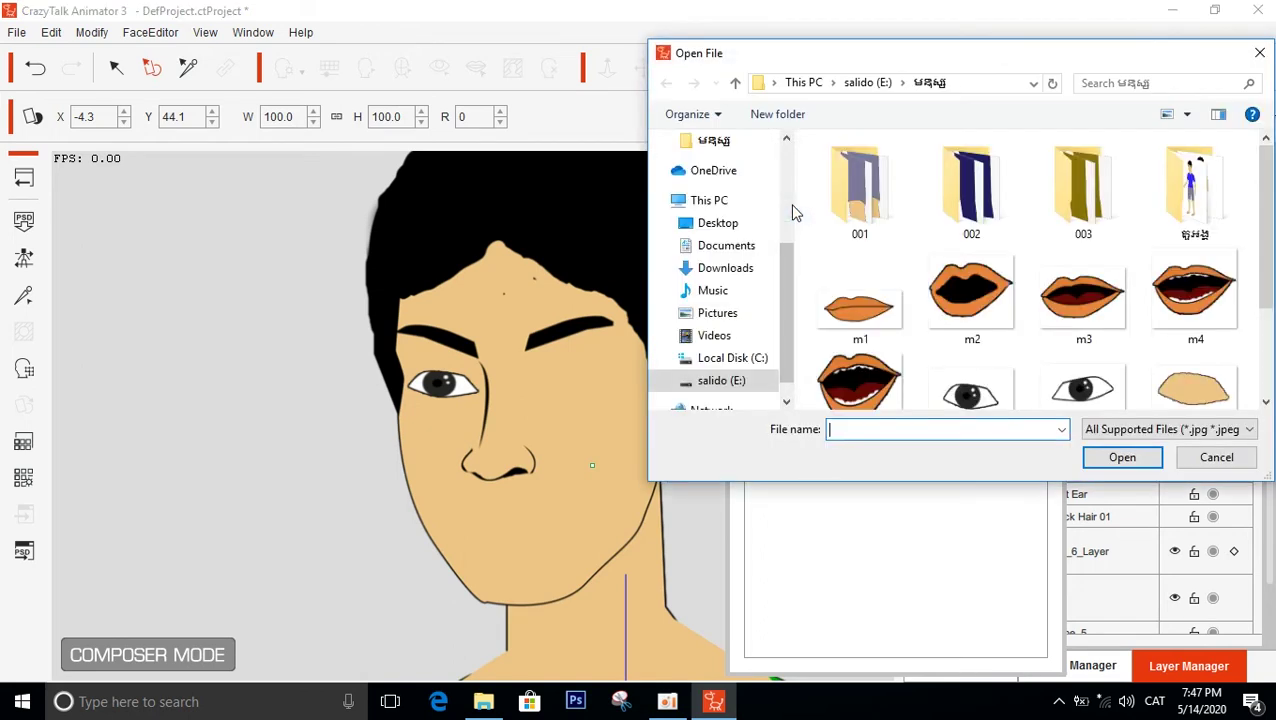
drag(1262, 282, 1268, 333)
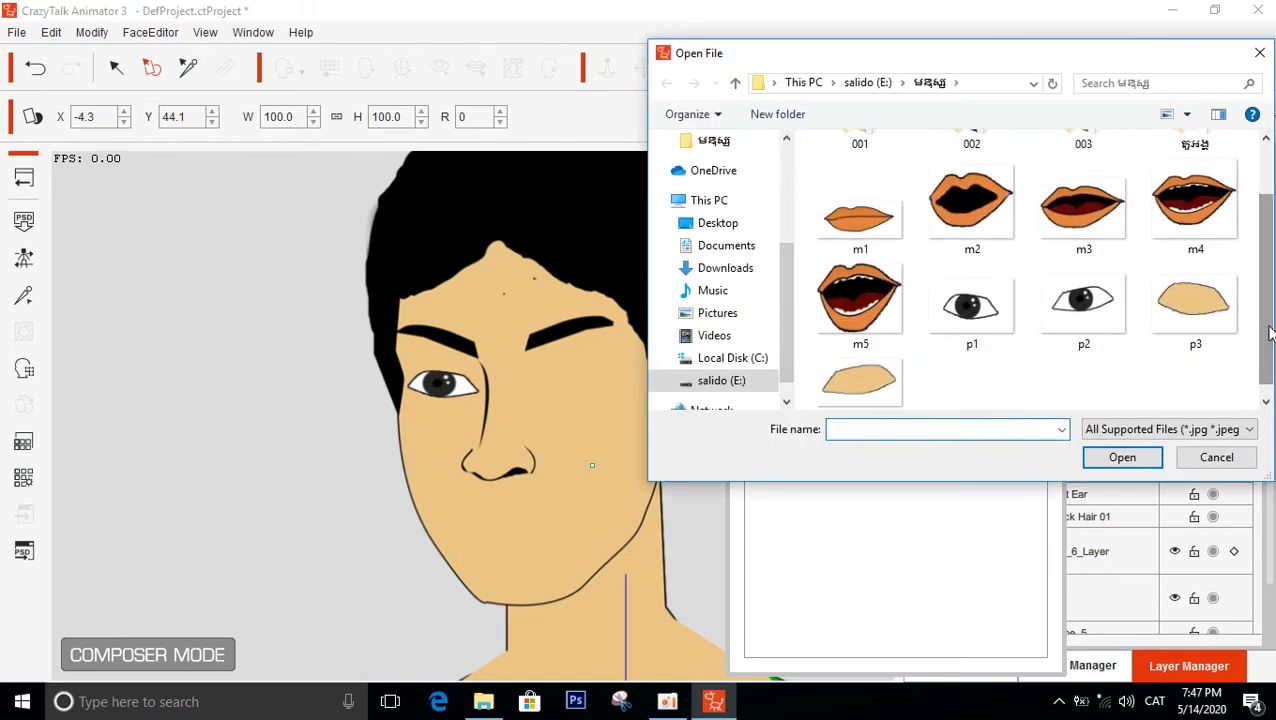
double_click(1094, 305)
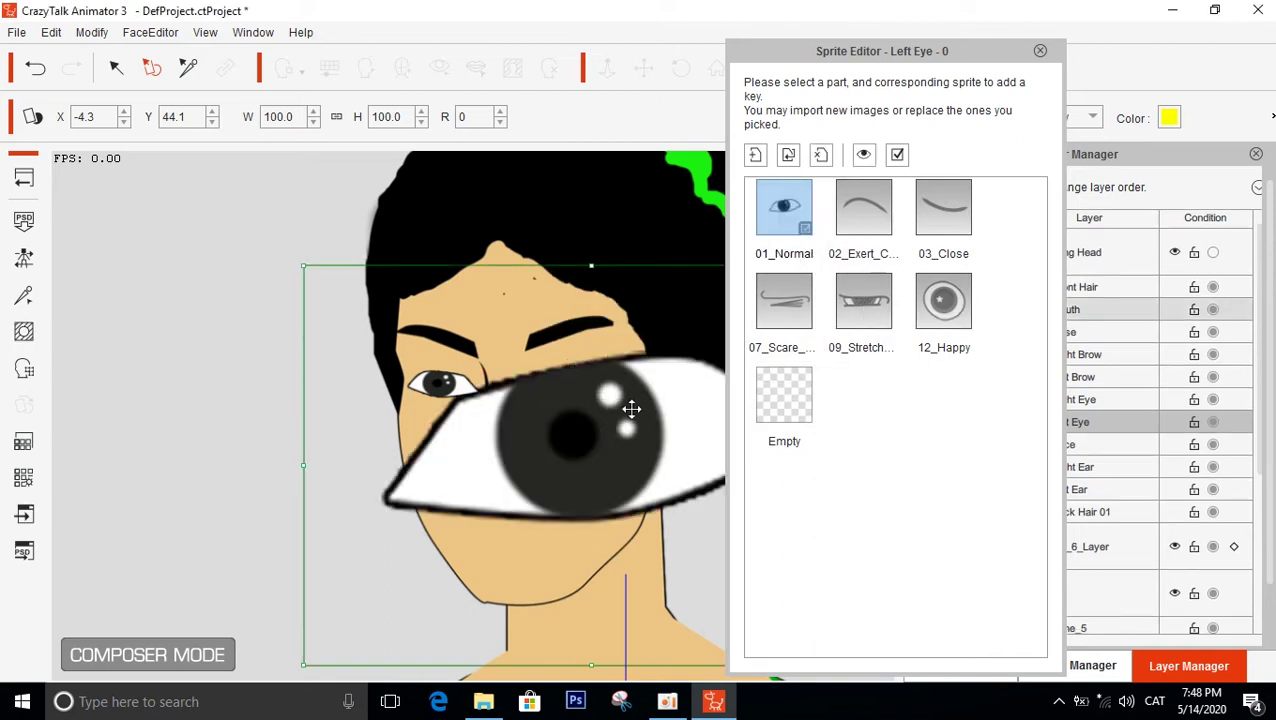
Scale the Left Eye's 01_Normal sprite to about 18.9 wide and 17.4 high, positioning it under the brow at about X -7.5, Y 55.1
drag(627, 407, 425, 482)
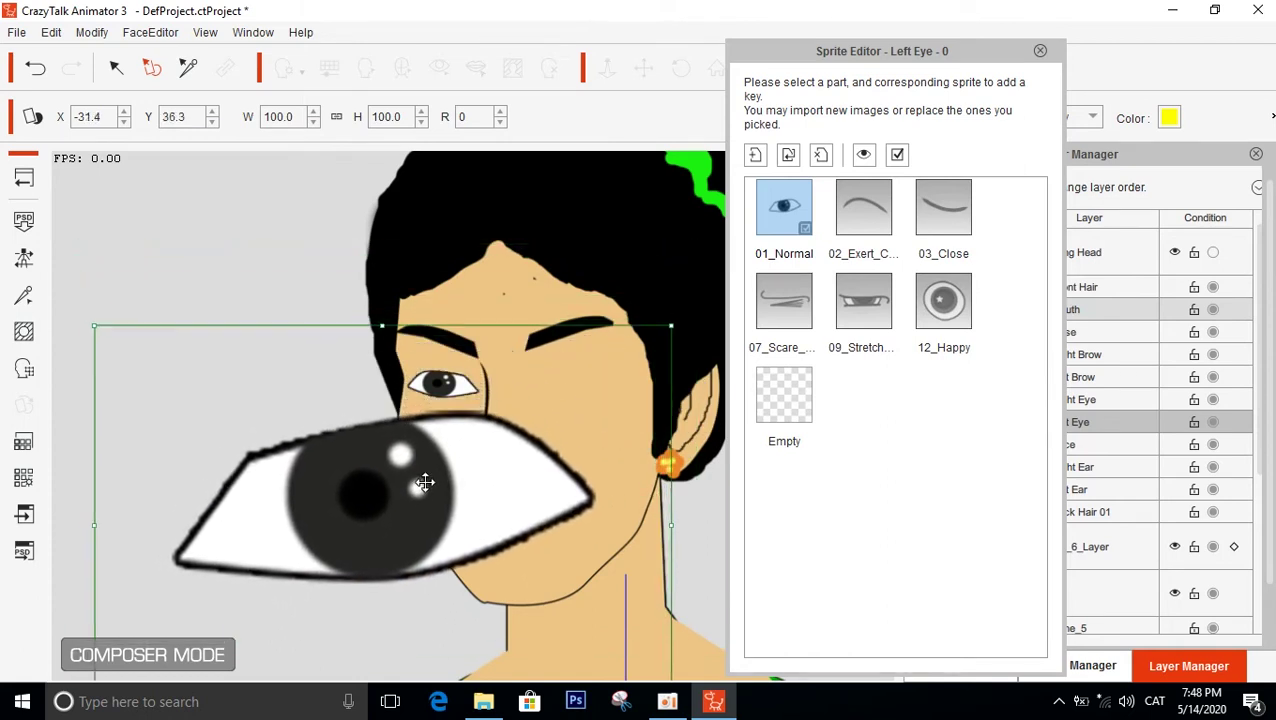
drag(671, 319, 469, 457)
drag(384, 522, 483, 456)
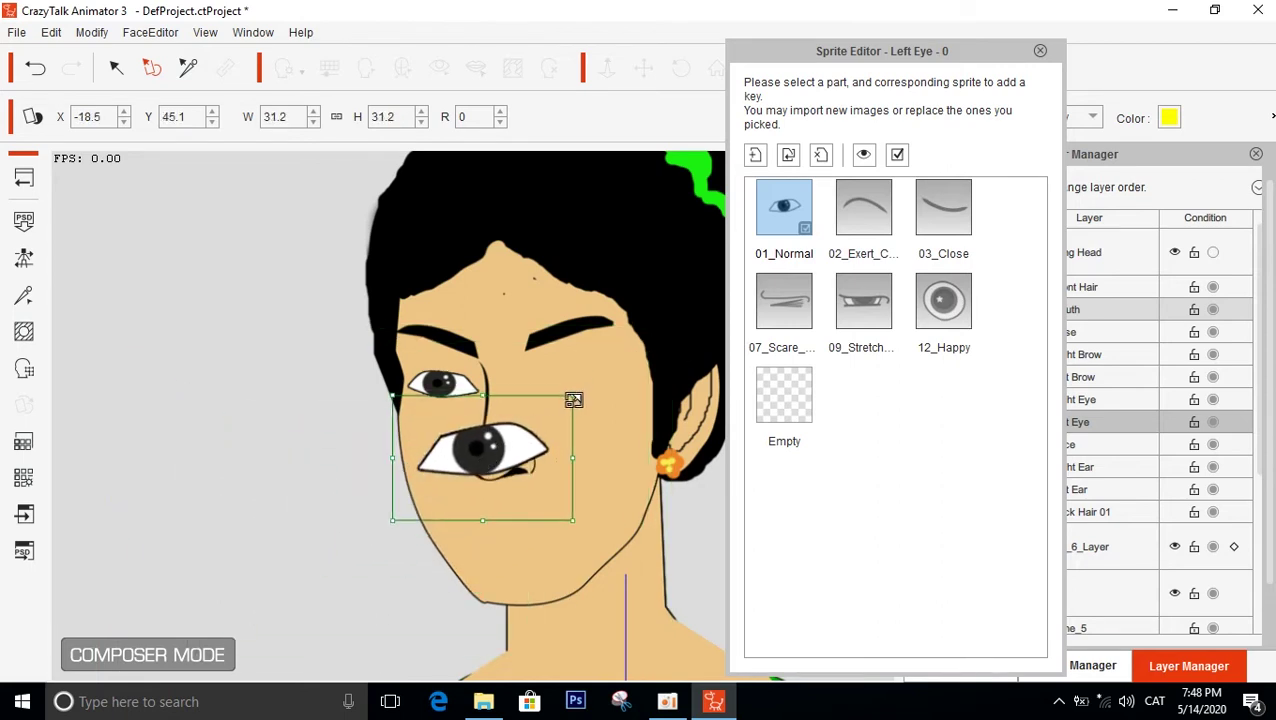
mouse_move(574, 398)
mouse_down()
mouse_move(534, 413)
mouse_move(553, 372)
mouse_move(578, 376)
mouse_up()
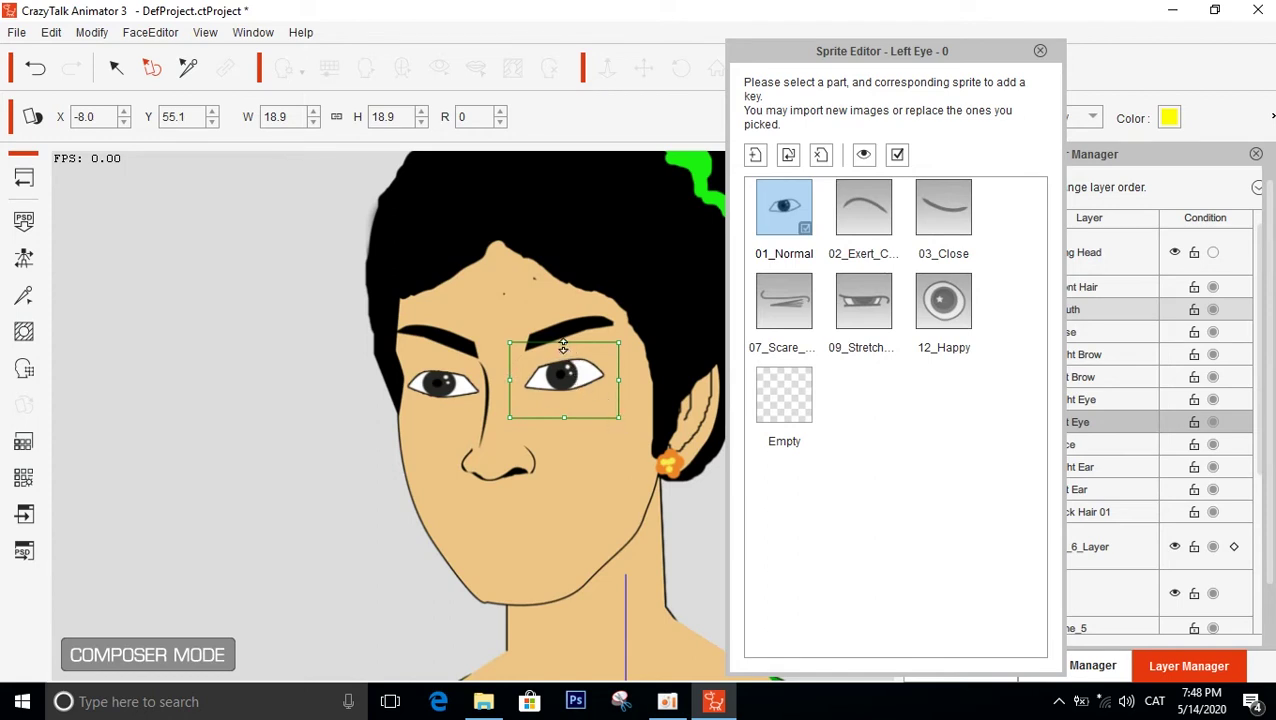
drag(563, 345, 563, 349)
key(ctrl+z)
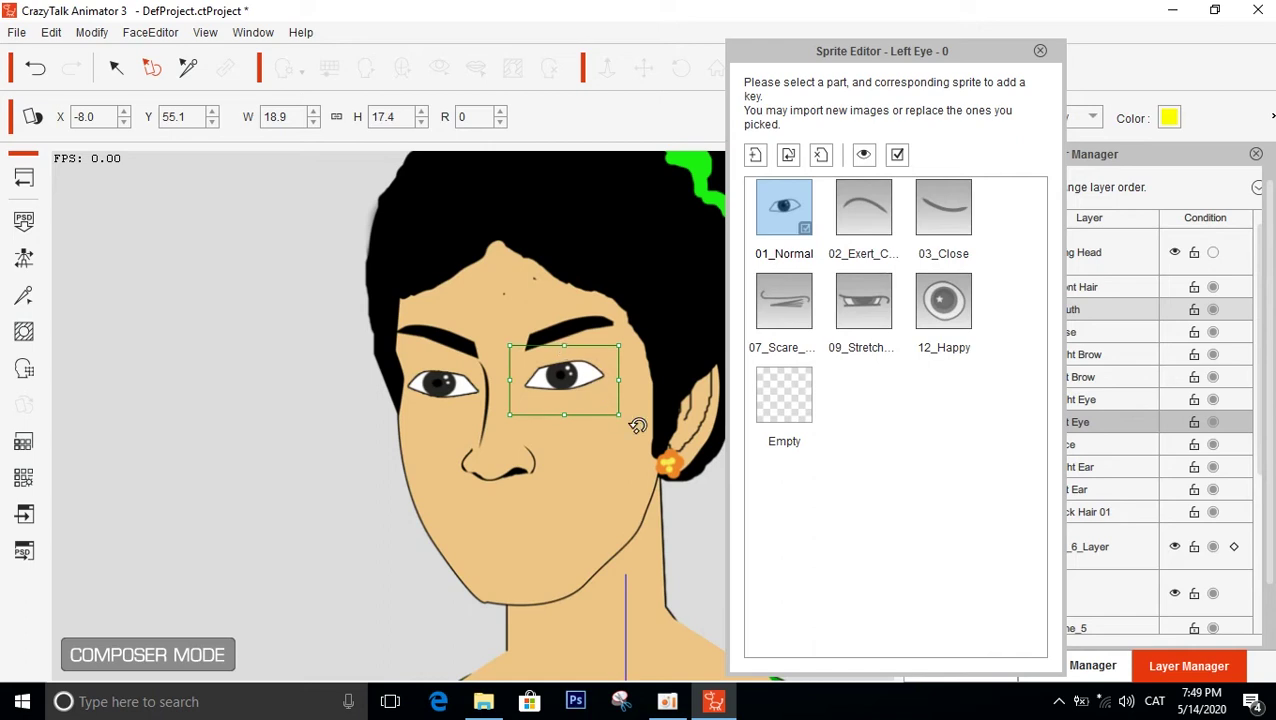
drag(571, 377, 576, 378)
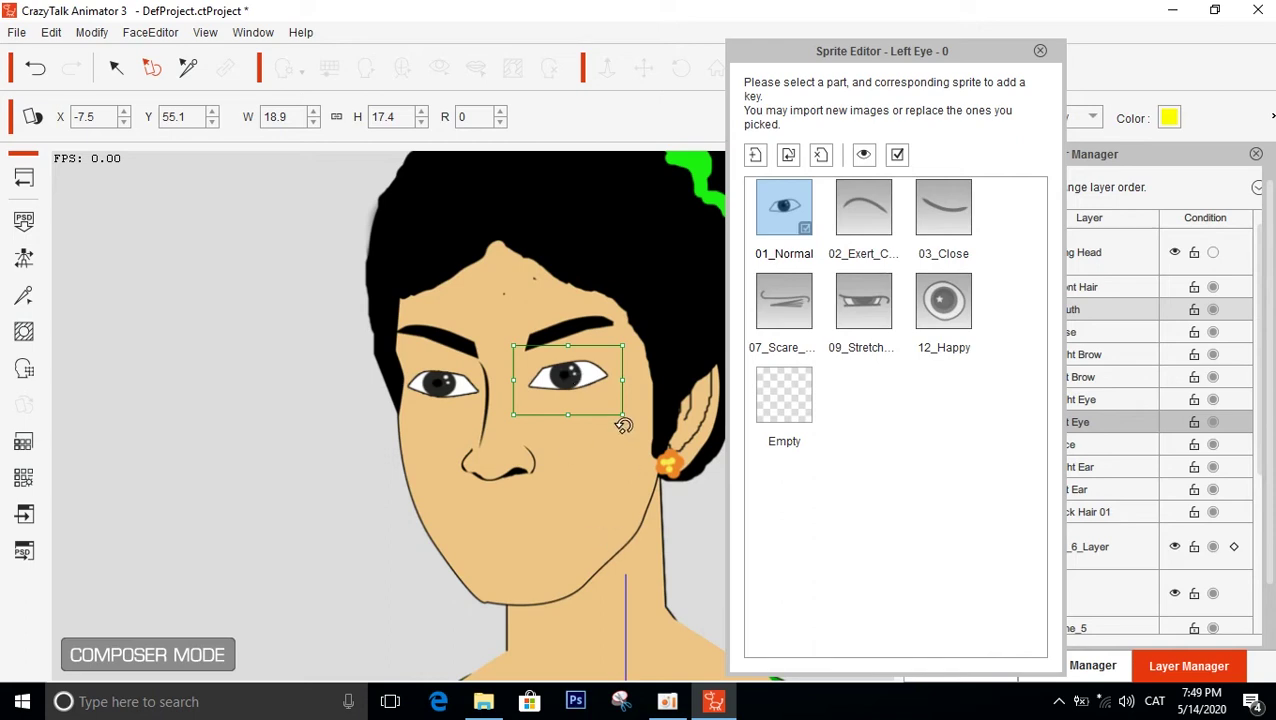
Replace the Left Eye's 03_Close sprite with the p4 eyelid image
double_click(952, 204)
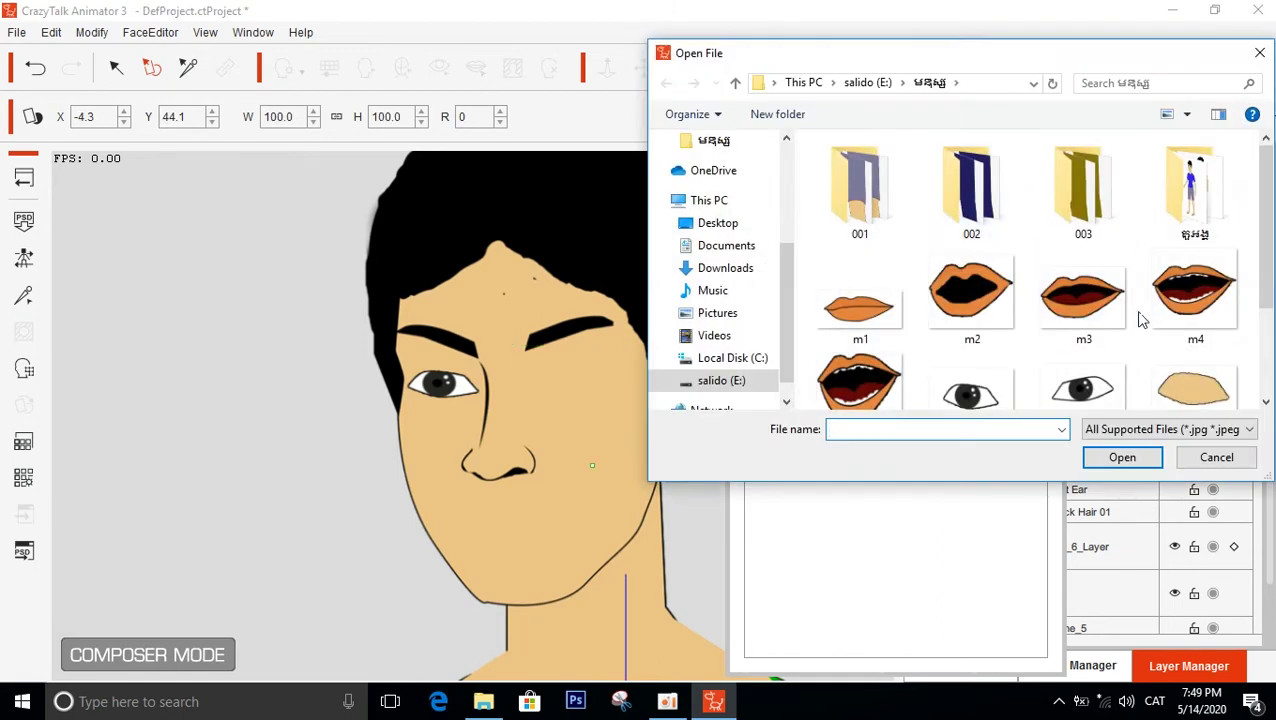
scroll(1268, 295, down, 1)
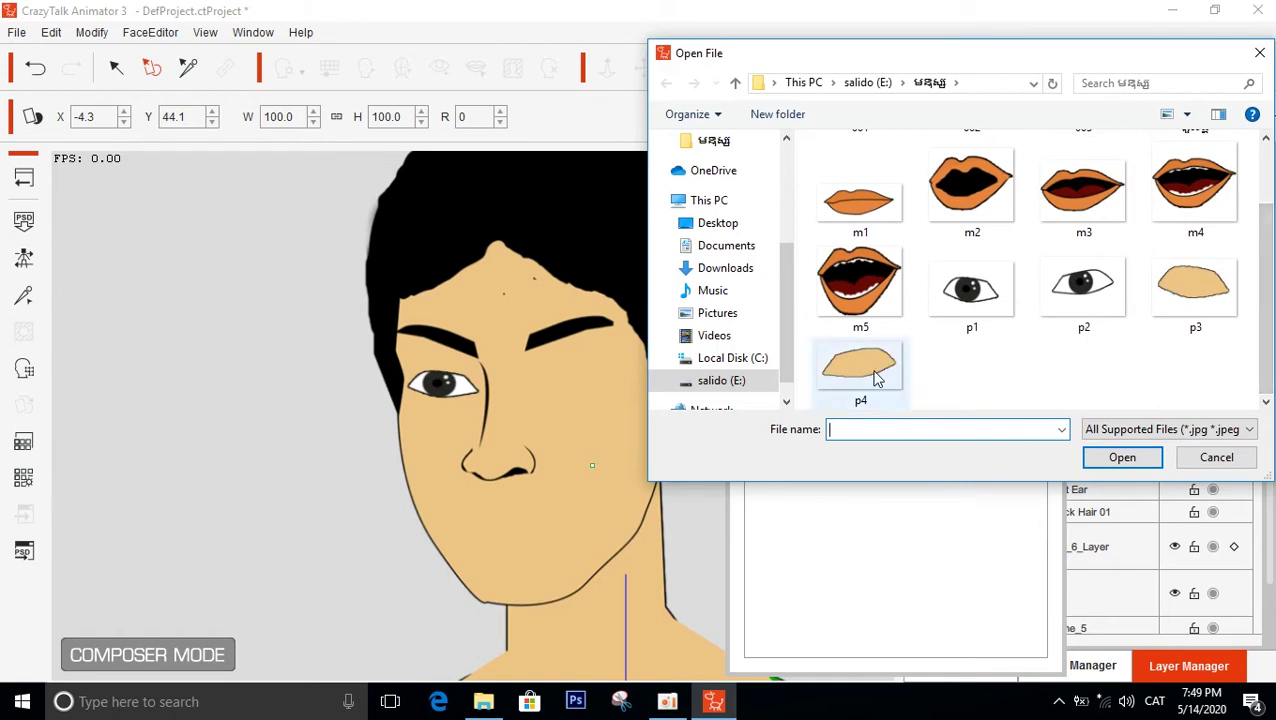
double_click(876, 377)
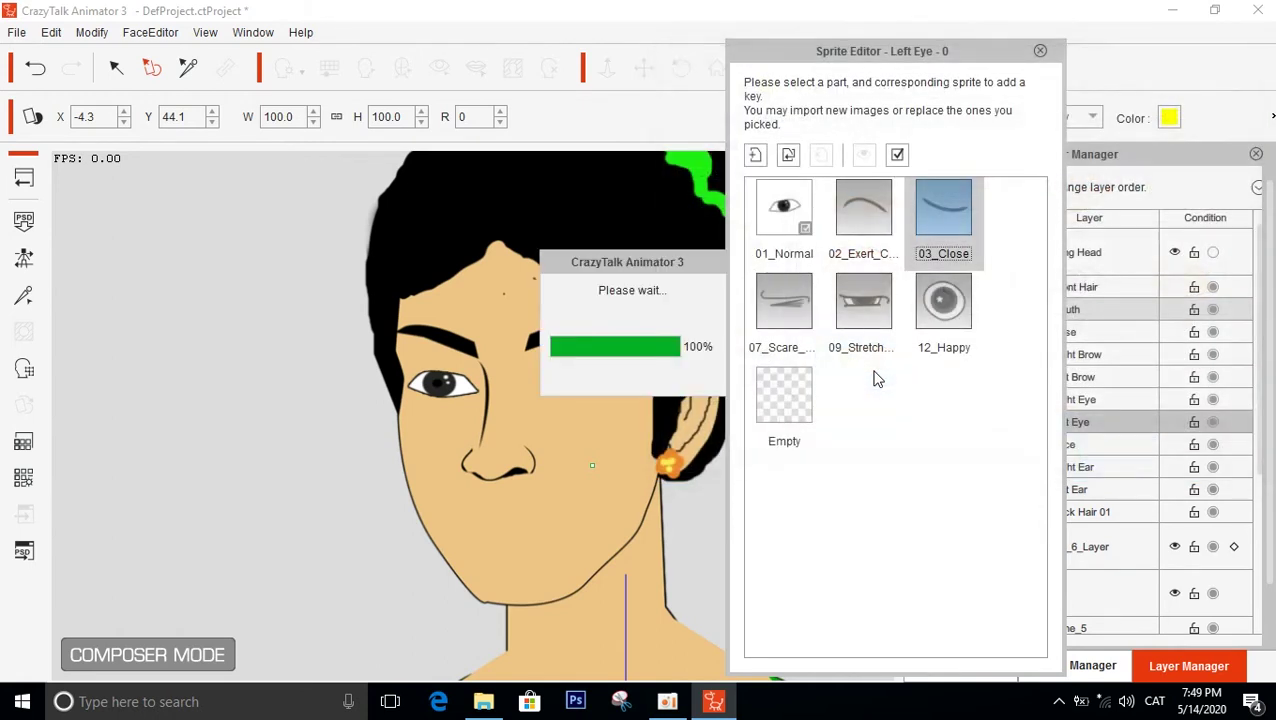
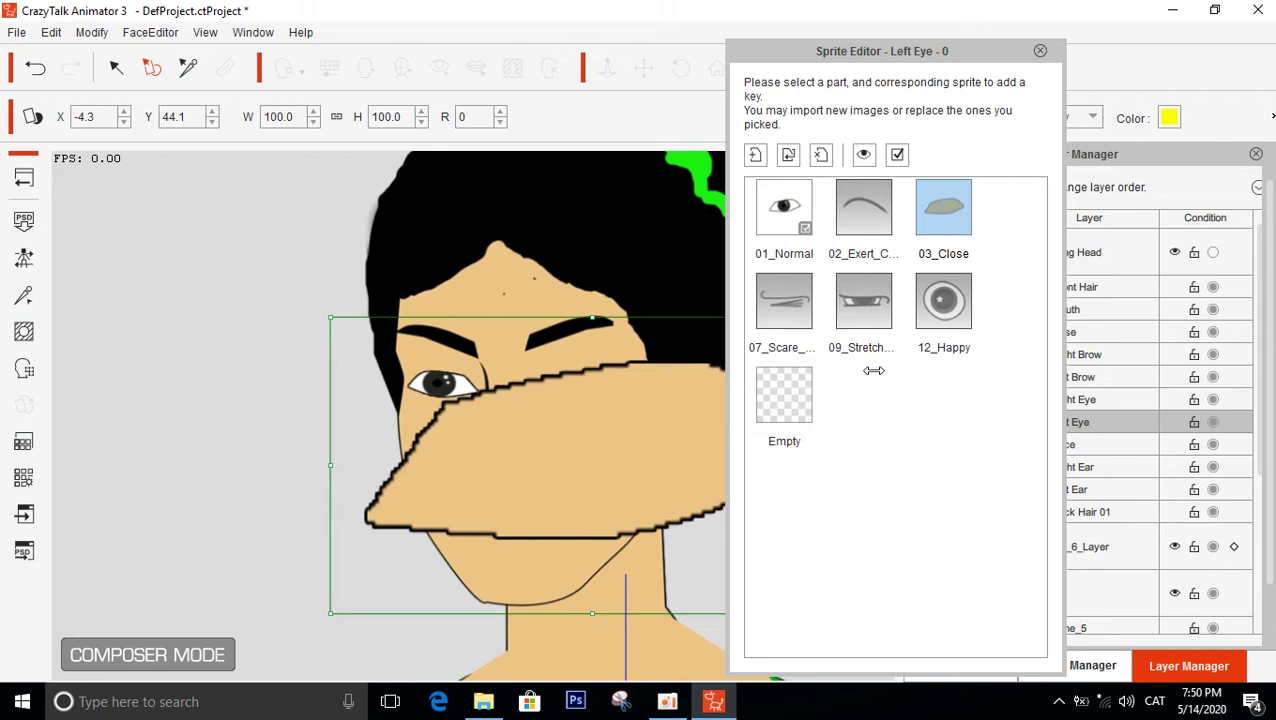
Scale the Left Eye's 03_Close sprite to about 18.2 wide and 15.7 high, matching 01_Normal's position at about X -7.4, Y 55.4
drag(644, 436, 446, 388)
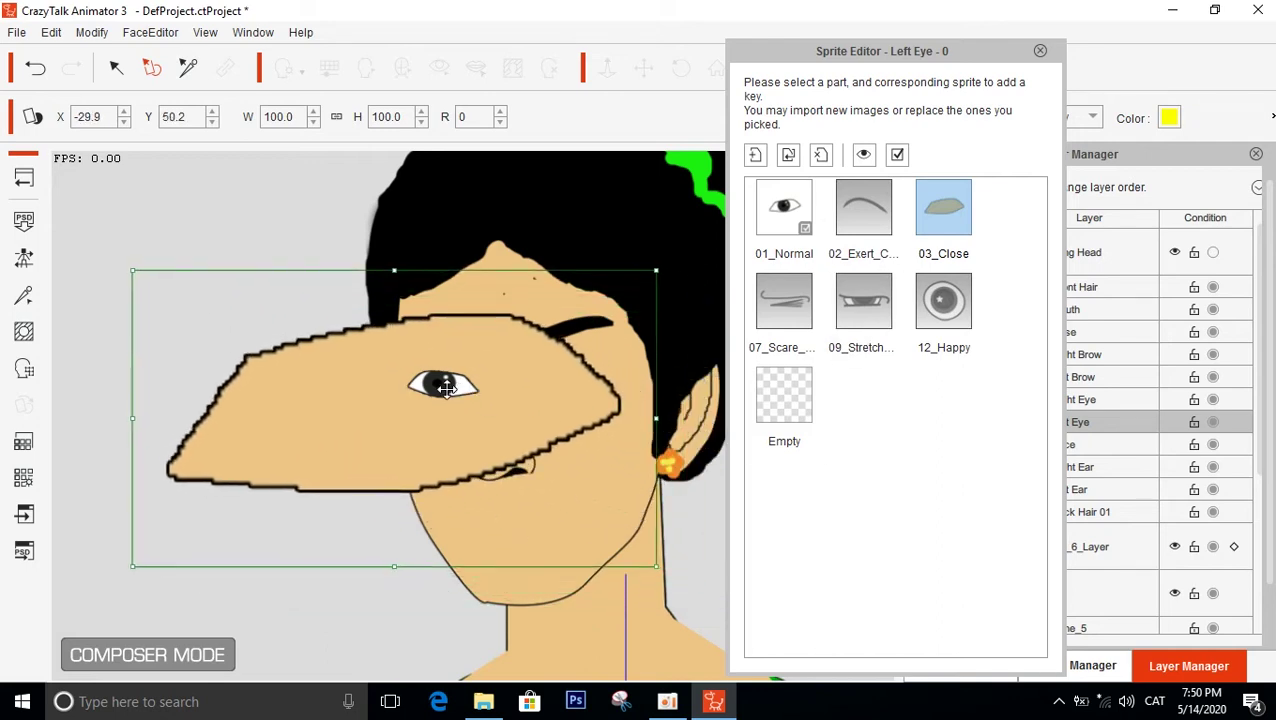
drag(655, 272, 584, 377)
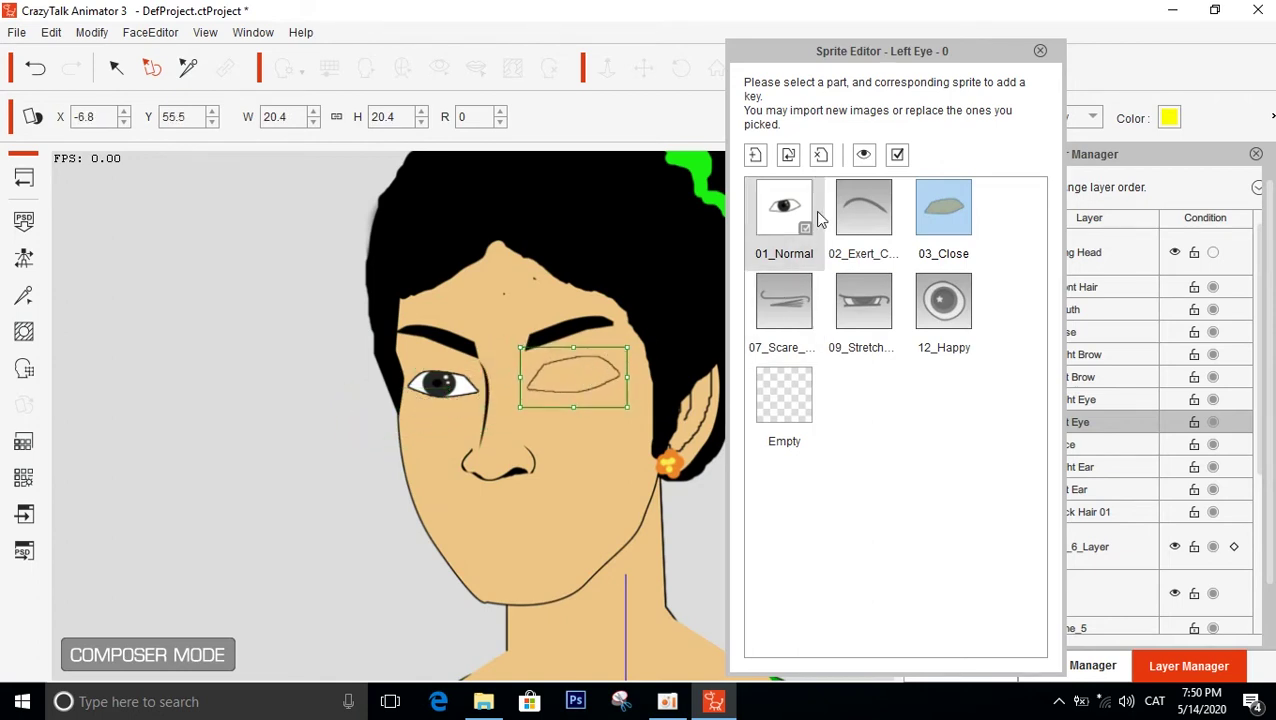
click(786, 208)
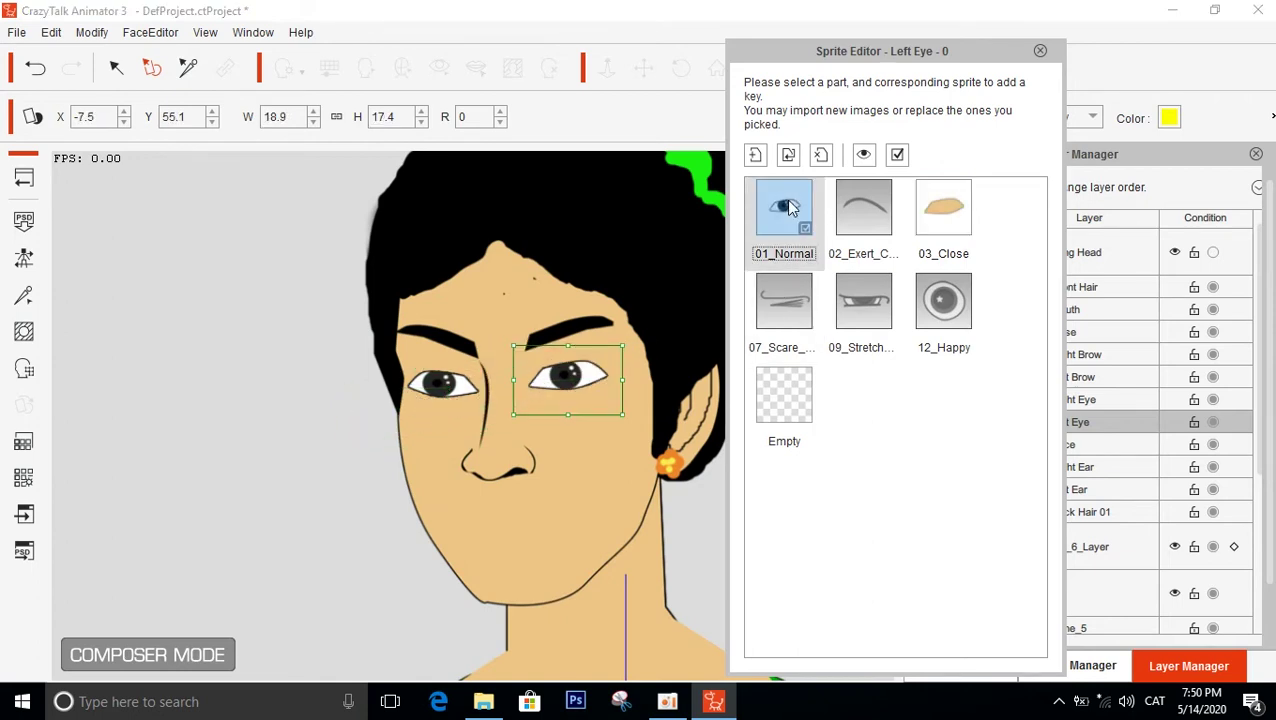
click(937, 226)
drag(628, 350, 584, 370)
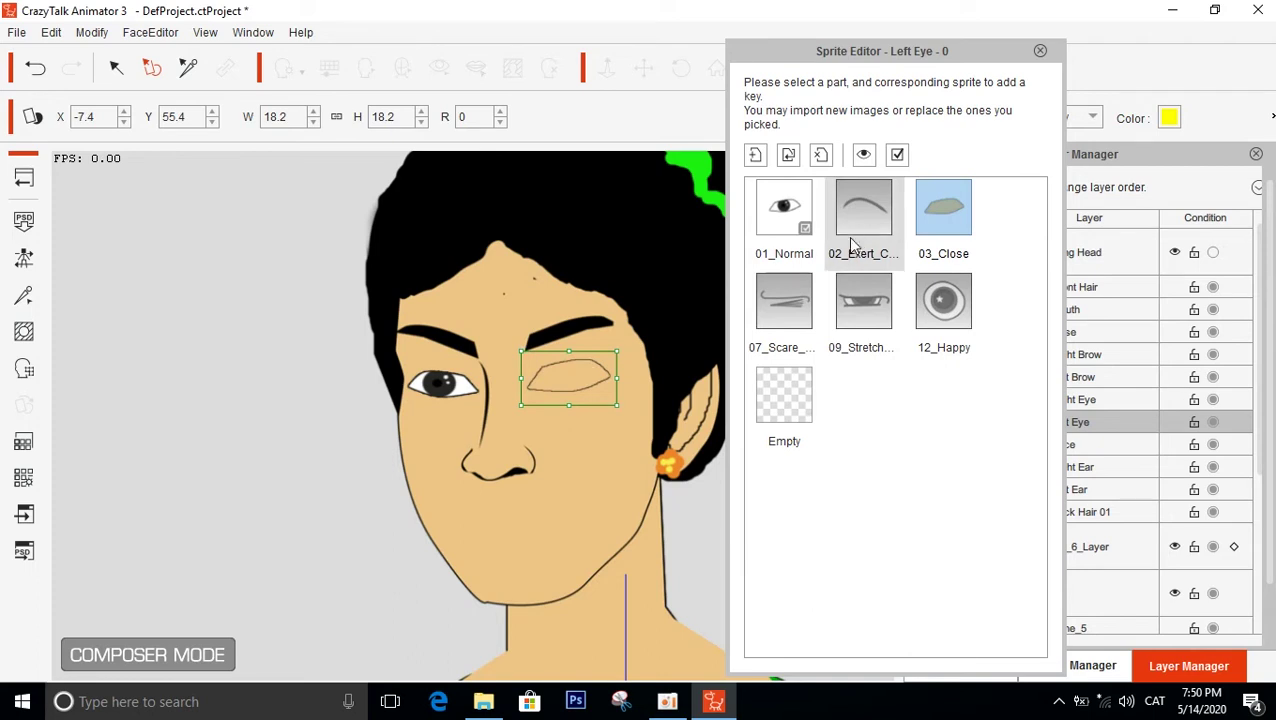
click(785, 220)
click(953, 208)
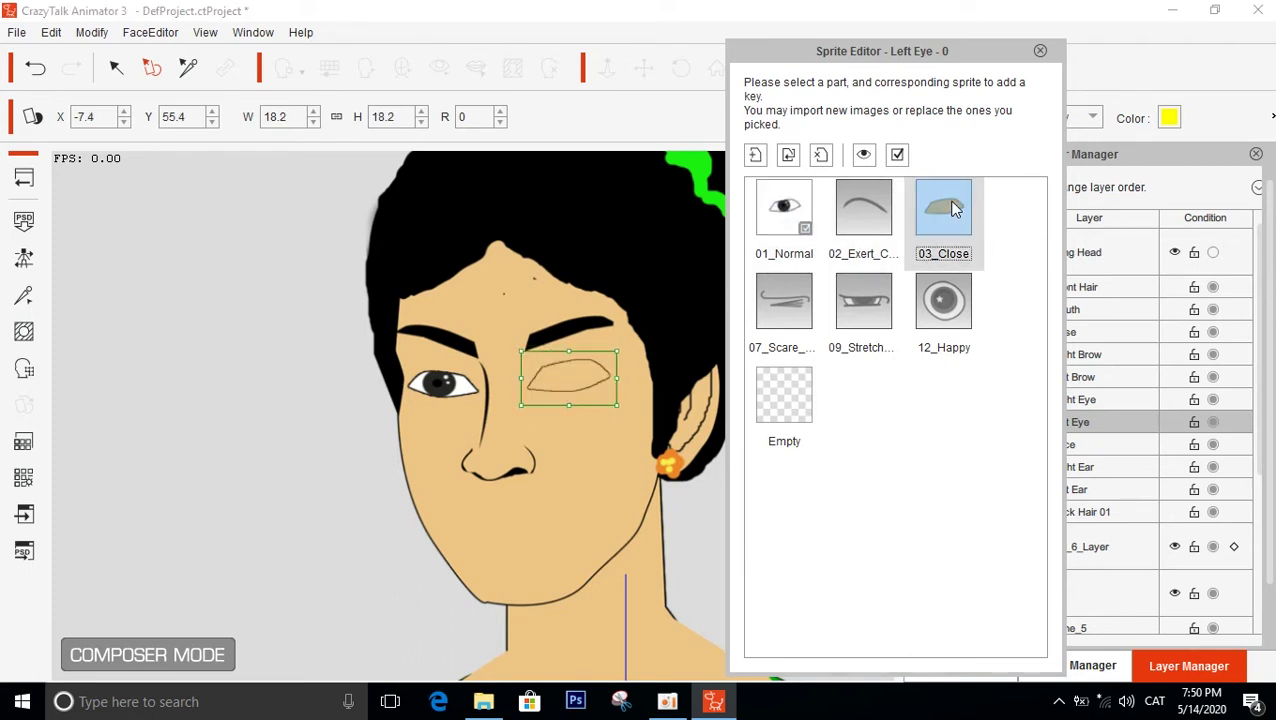
drag(569, 351, 569, 356)
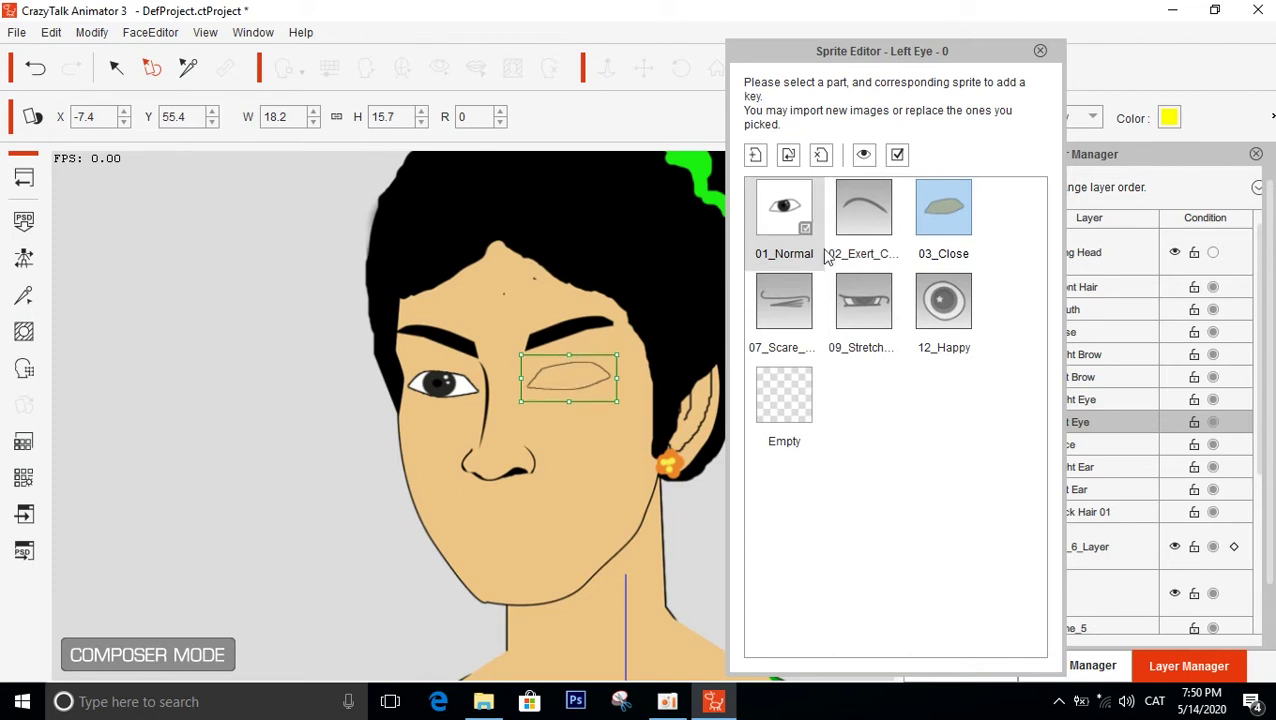
Check the Left Eye's blink by alternating 01_Normal and 03_Close, leave 01_Normal active, and close the Sprite Editor
click(781, 217)
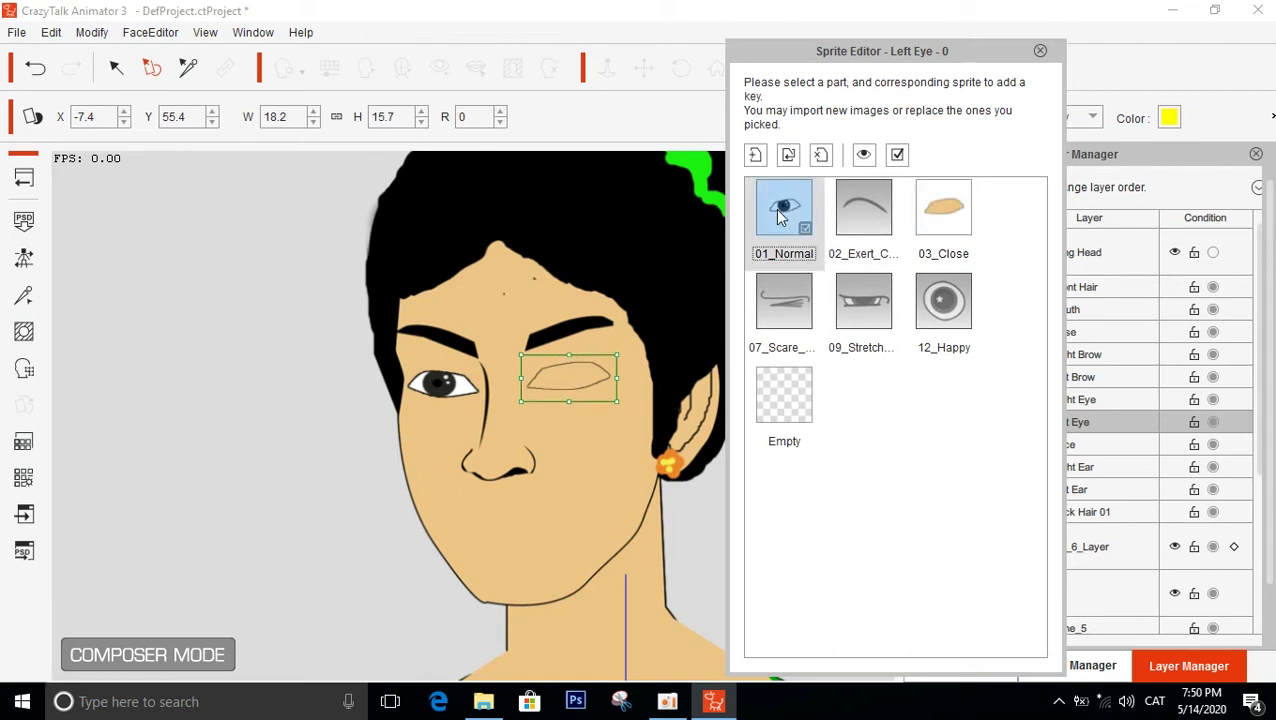
click(935, 212)
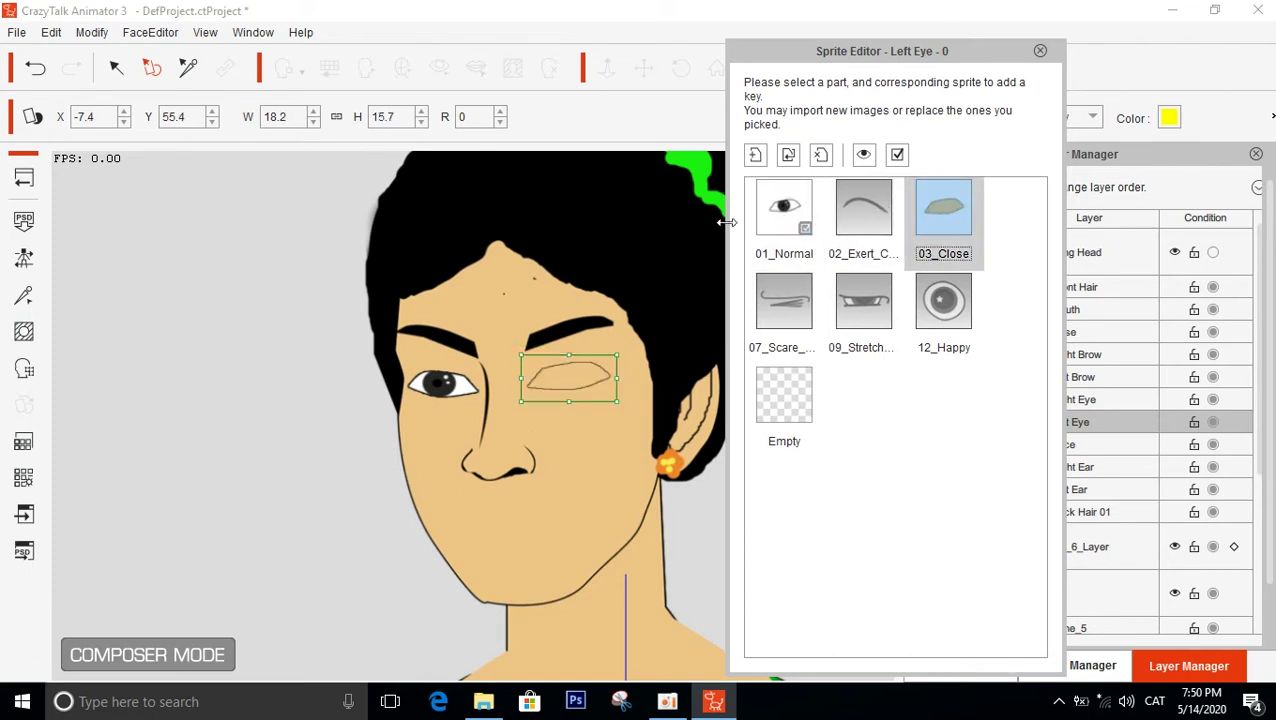
click(783, 215)
click(929, 205)
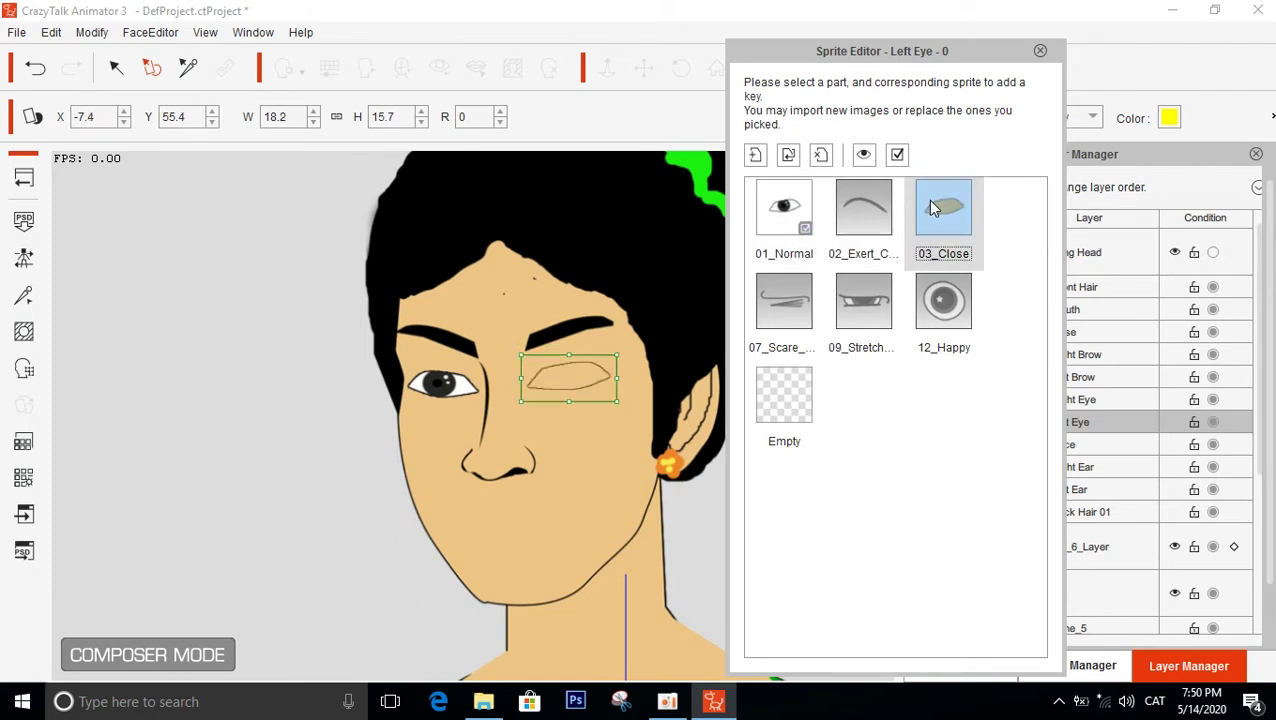
click(786, 214)
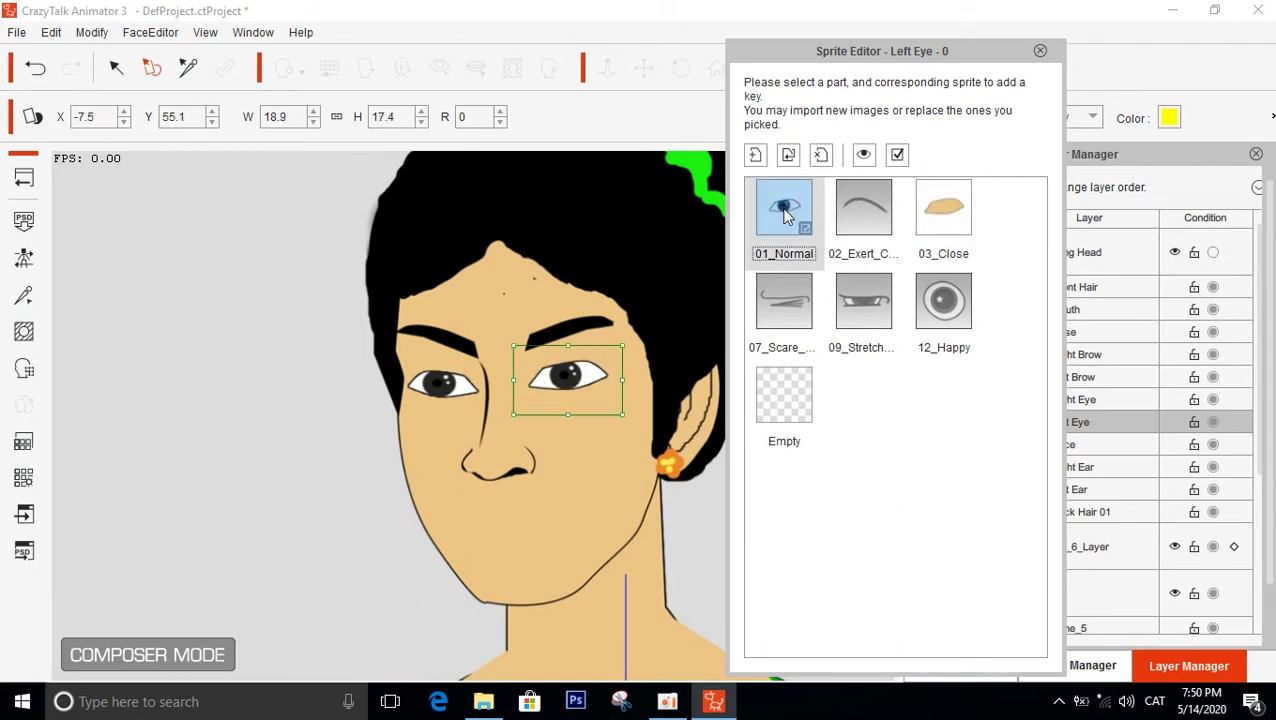
click(940, 220)
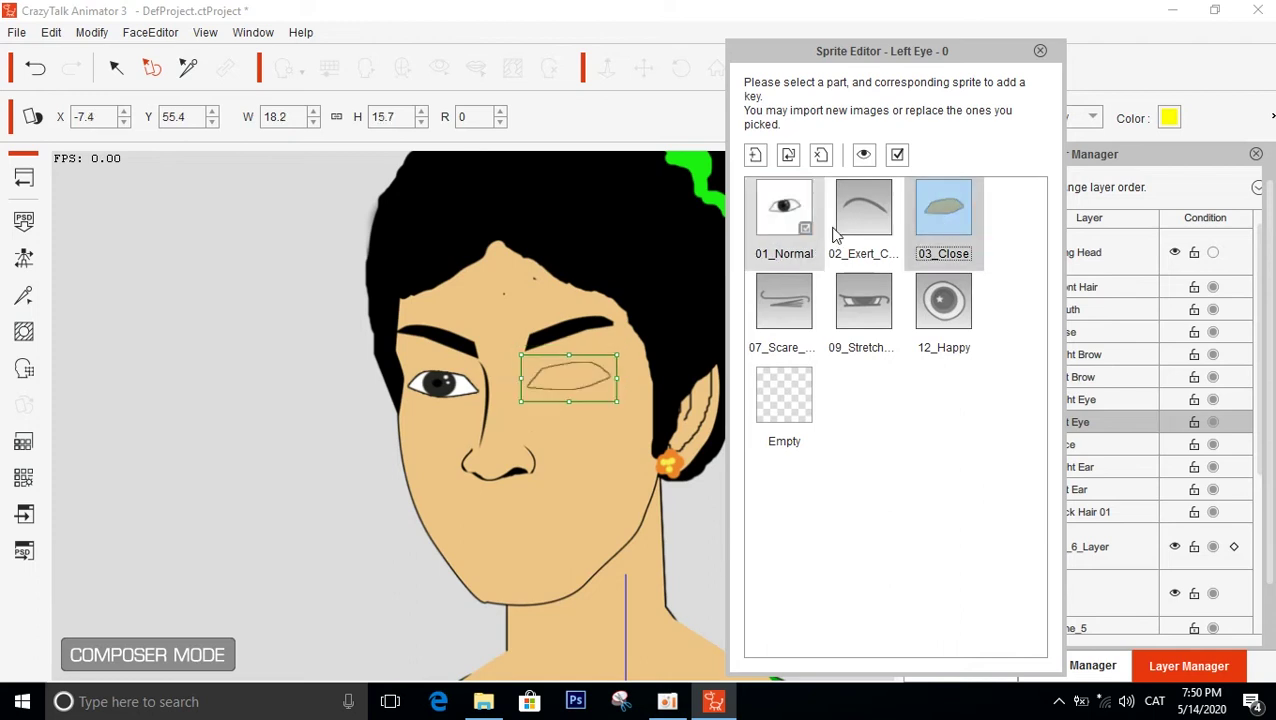
click(782, 222)
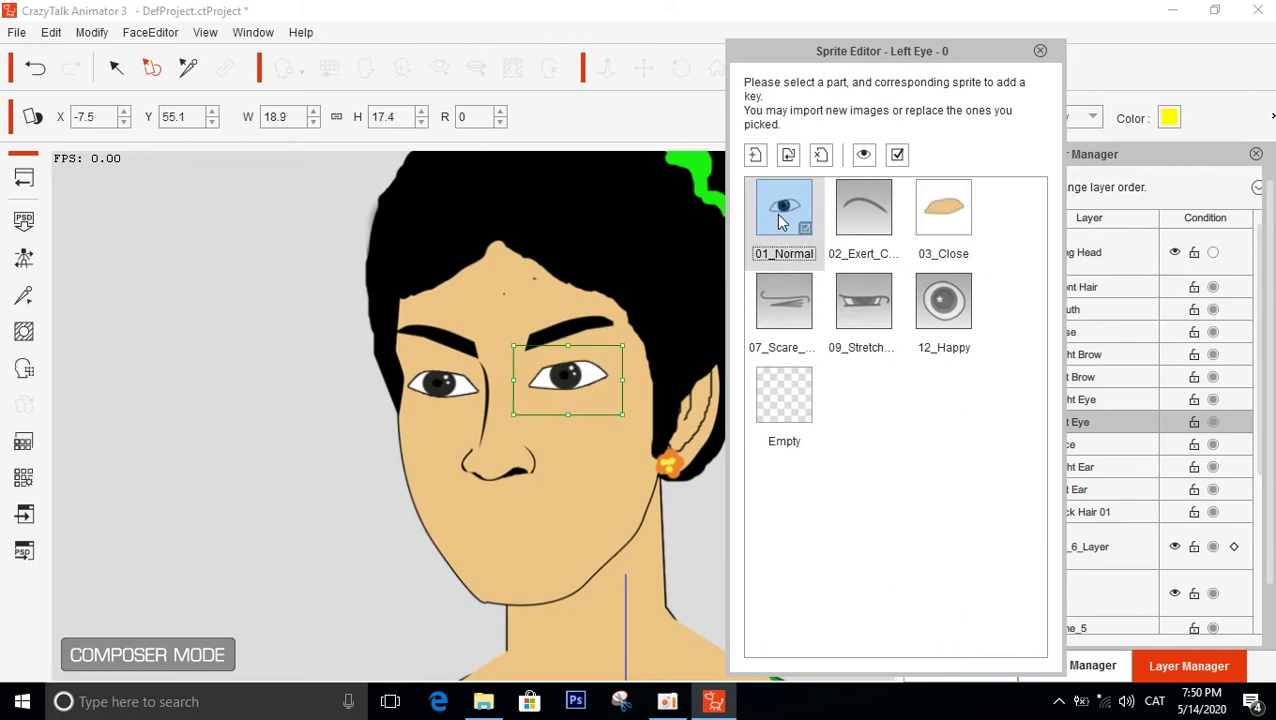
click(1040, 51)
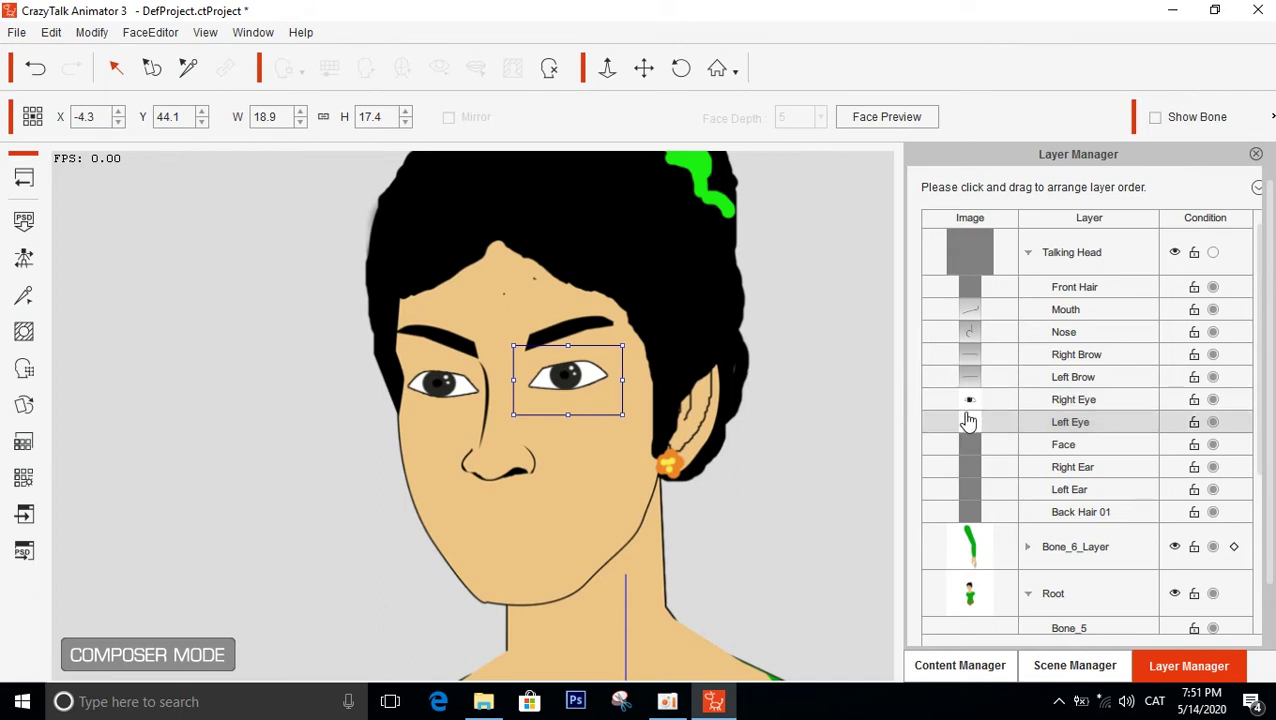
Open the Sprite Editor for the Mouth layer and look over the m1 to m5 mouth images in File Explorer
click(979, 314)
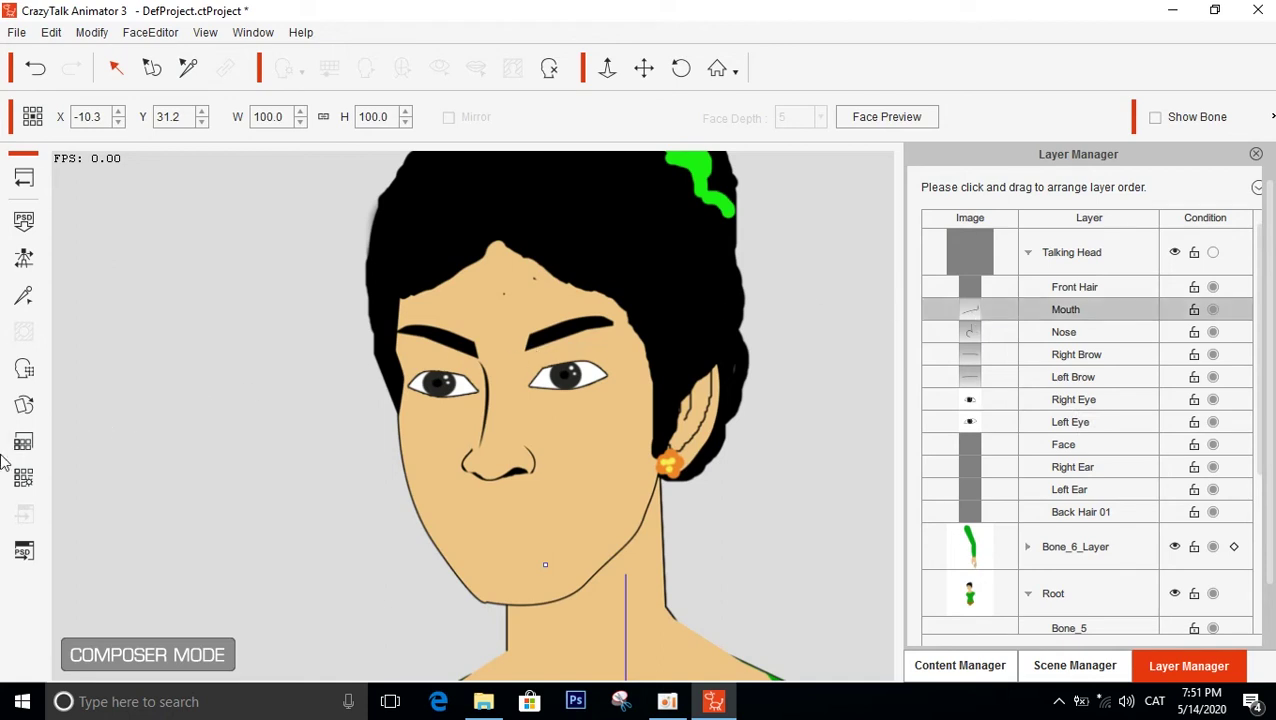
click(24, 408)
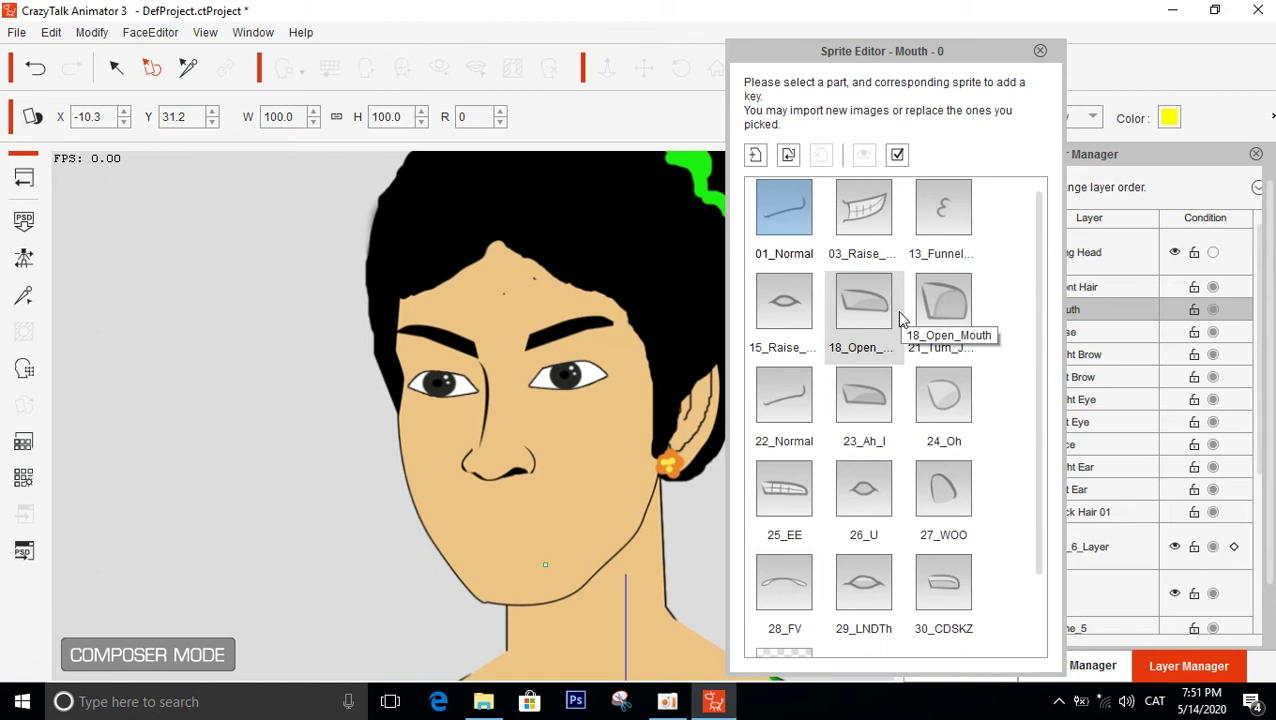
click(484, 703)
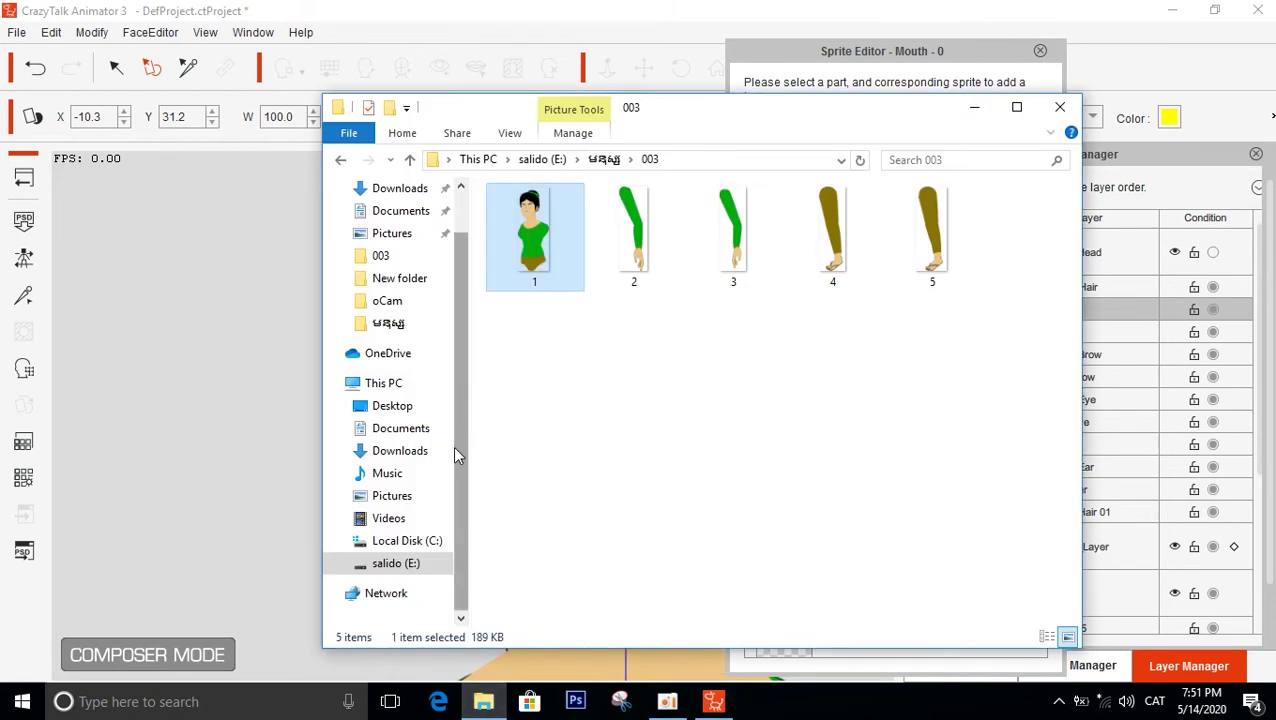
click(410, 563)
double_click(733, 240)
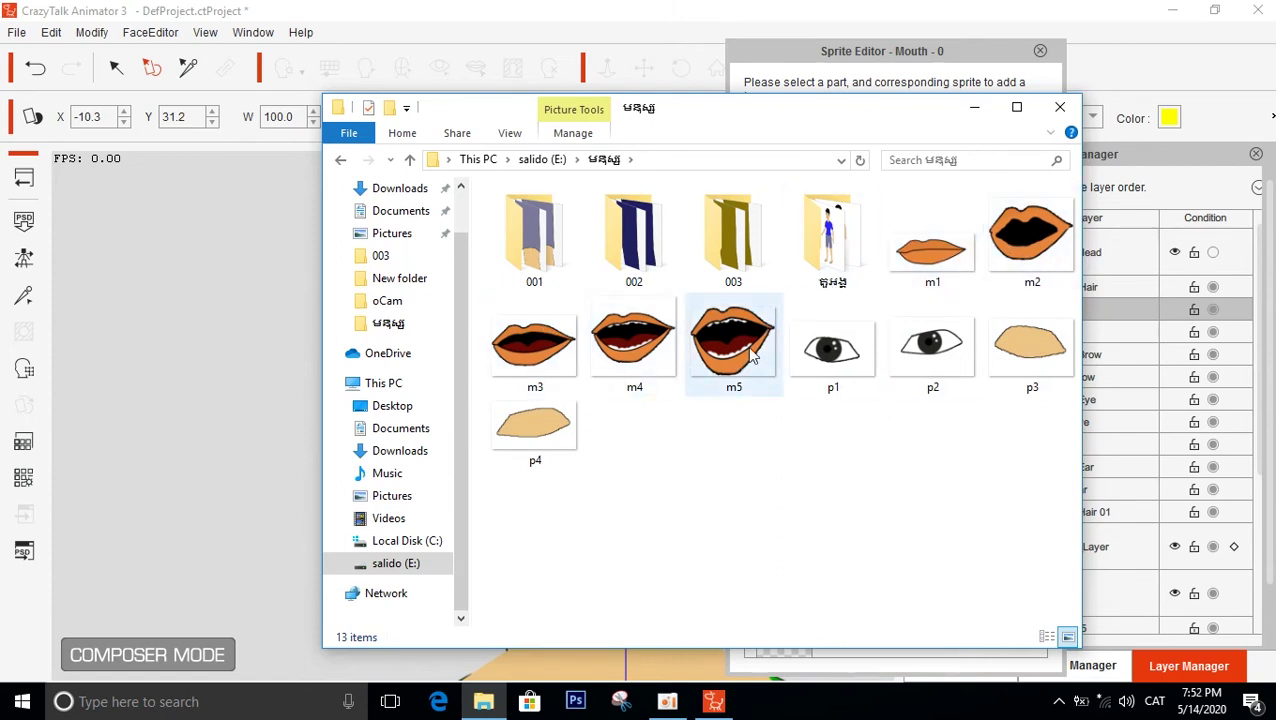
click(972, 110)
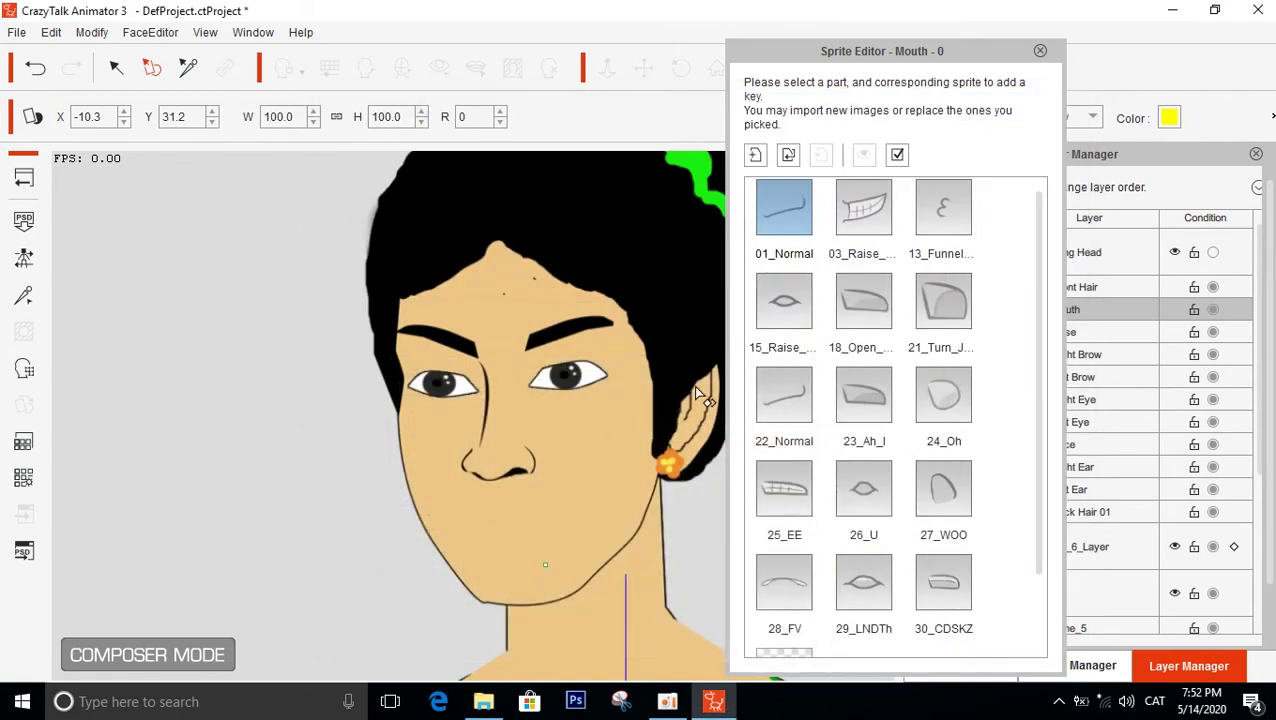
Replace the Mouth's 01_Normal sprite with the m1 closed-lips image
double_click(786, 207)
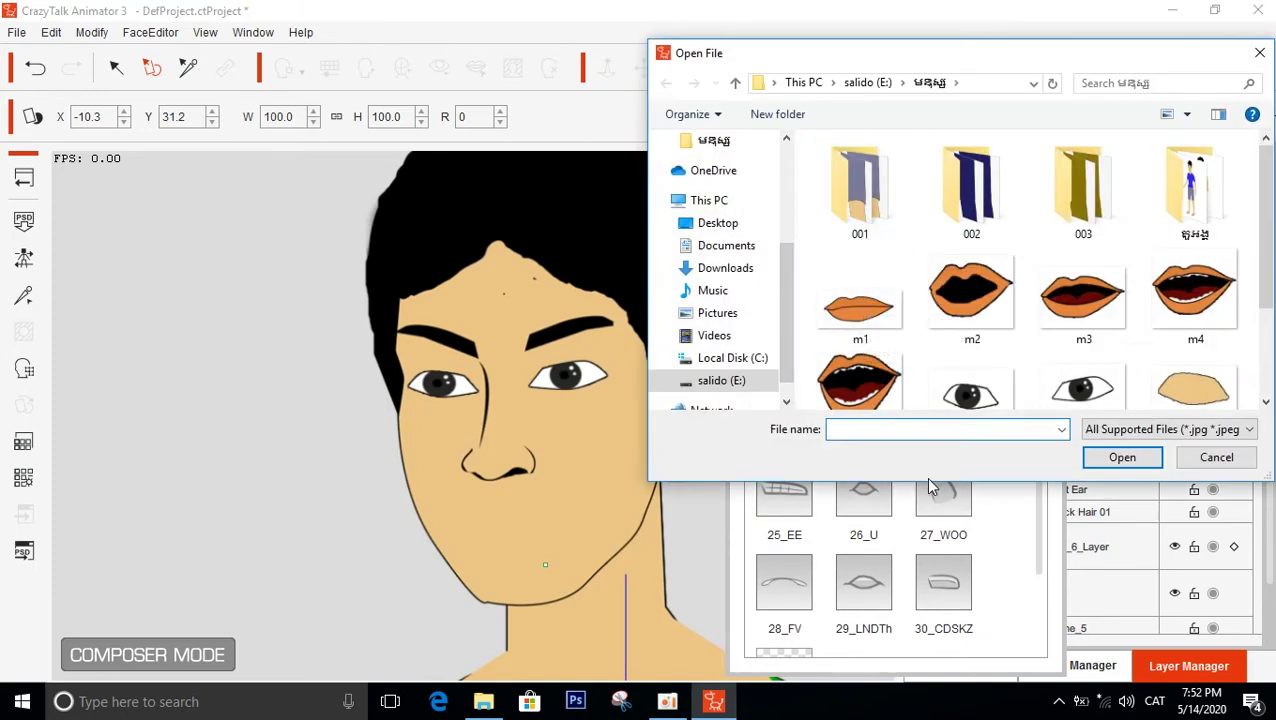
drag(929, 482, 930, 637)
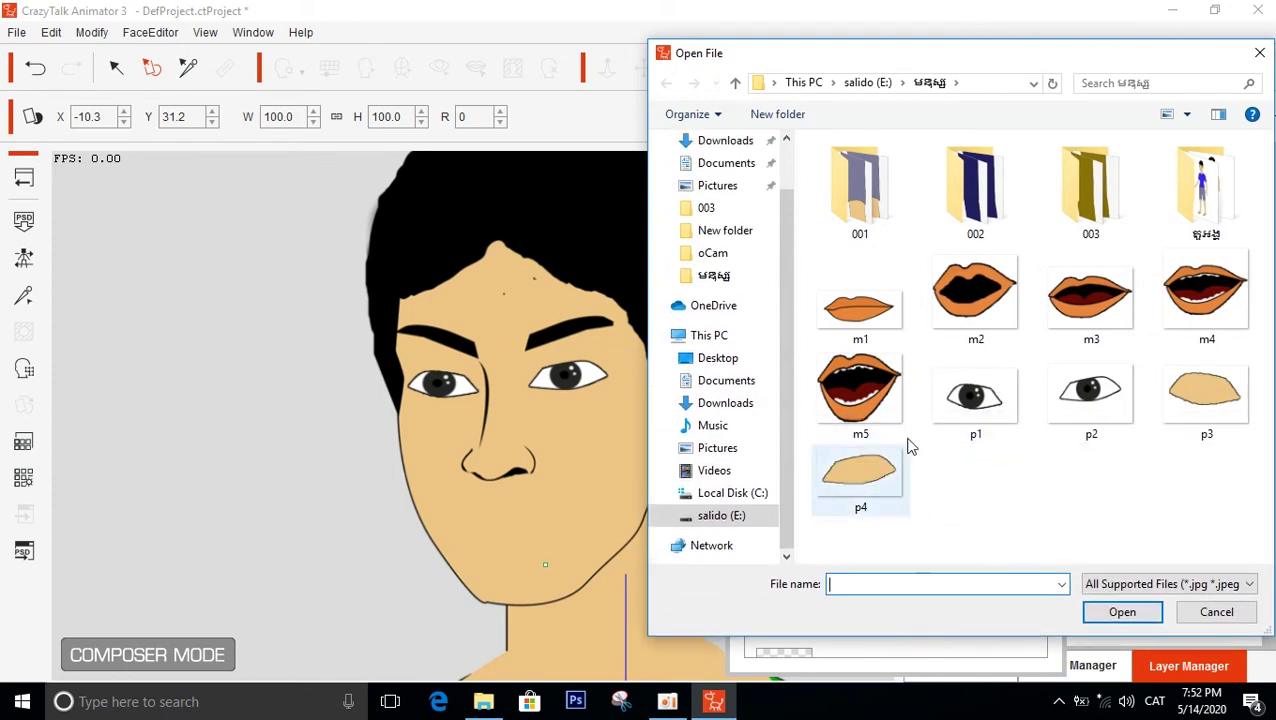
double_click(858, 310)
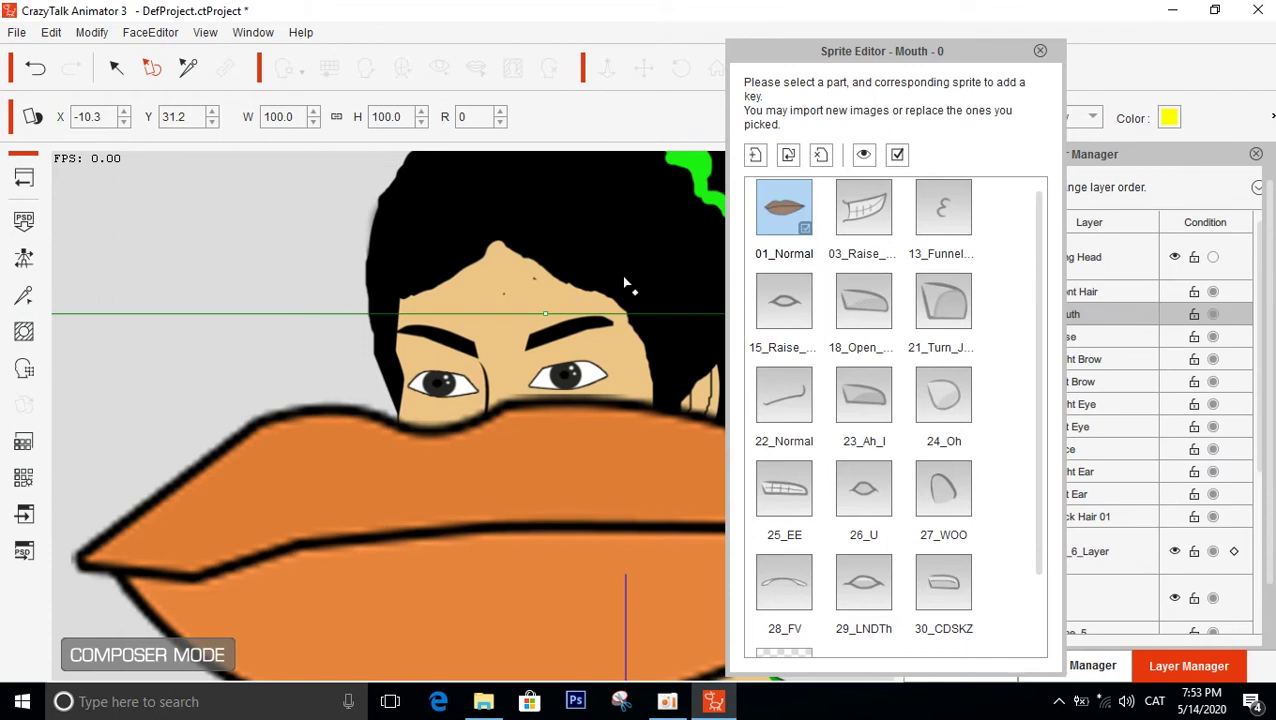
Scale the Mouth's 01_Normal sprite to about 9.6 wide and high, centring it below the nose at about X -15.3, Y 36.6
drag(336, 447, 498, 350)
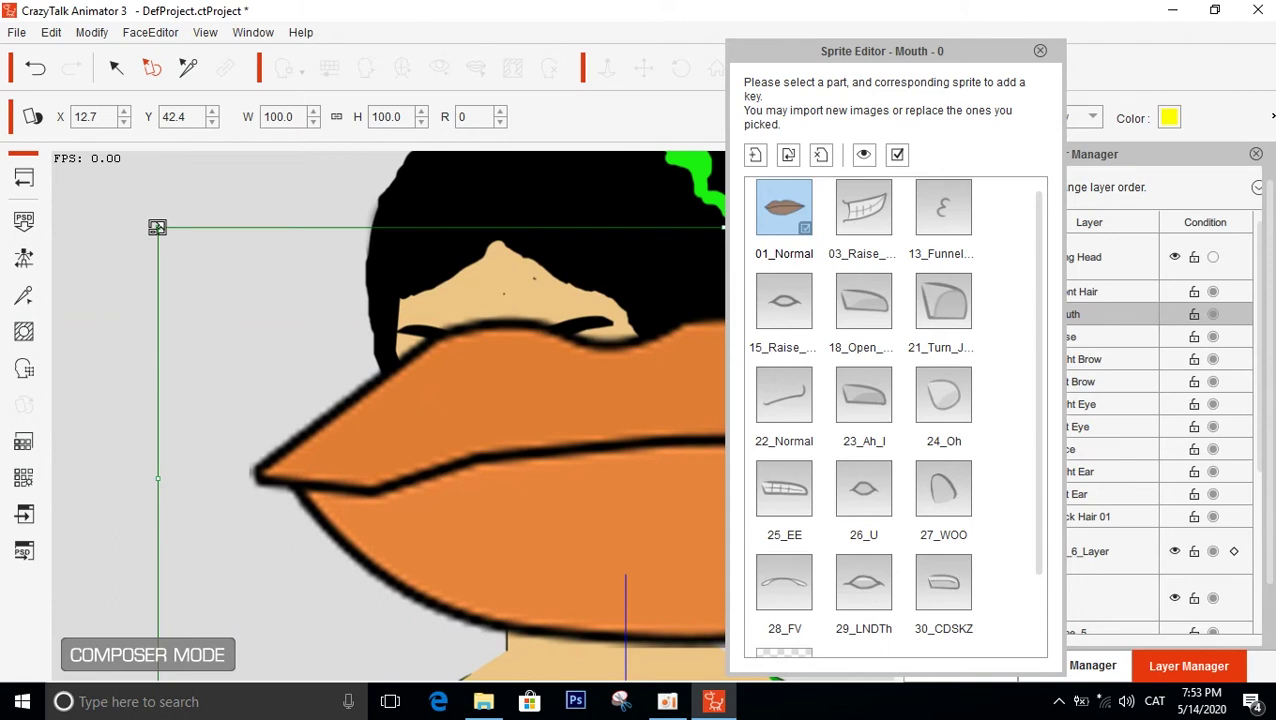
drag(157, 227, 533, 466)
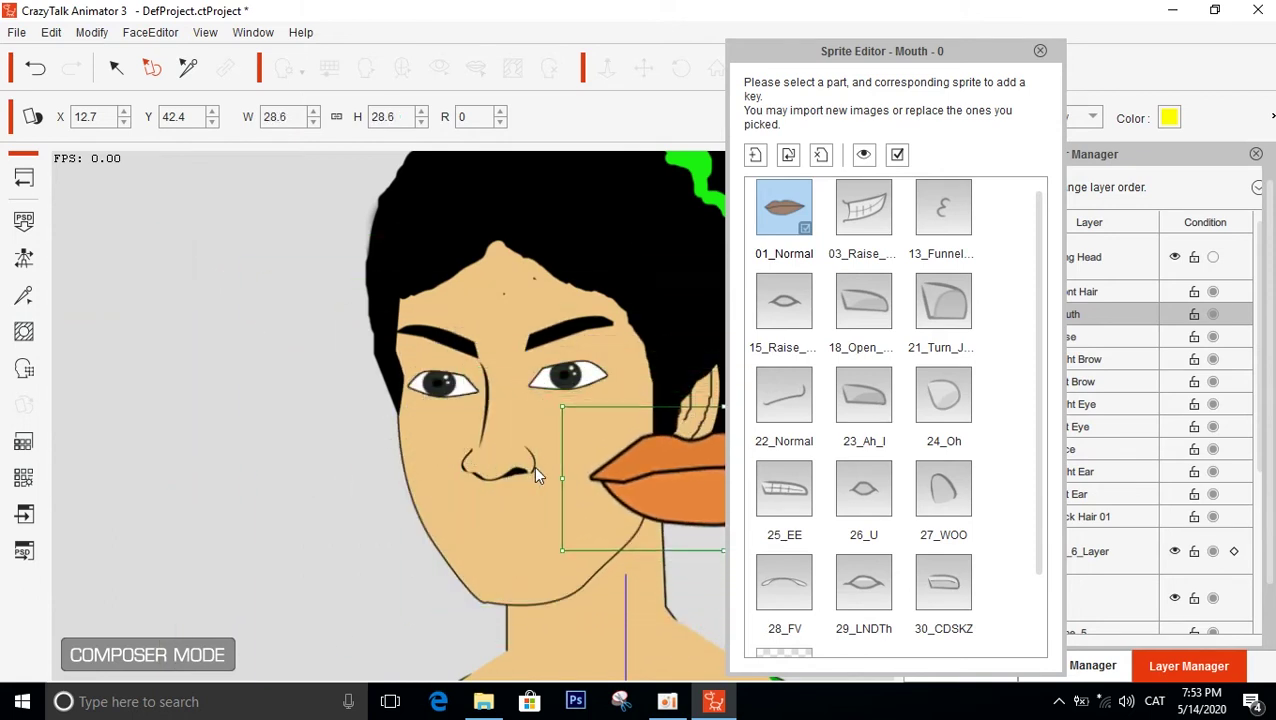
drag(633, 483, 416, 518)
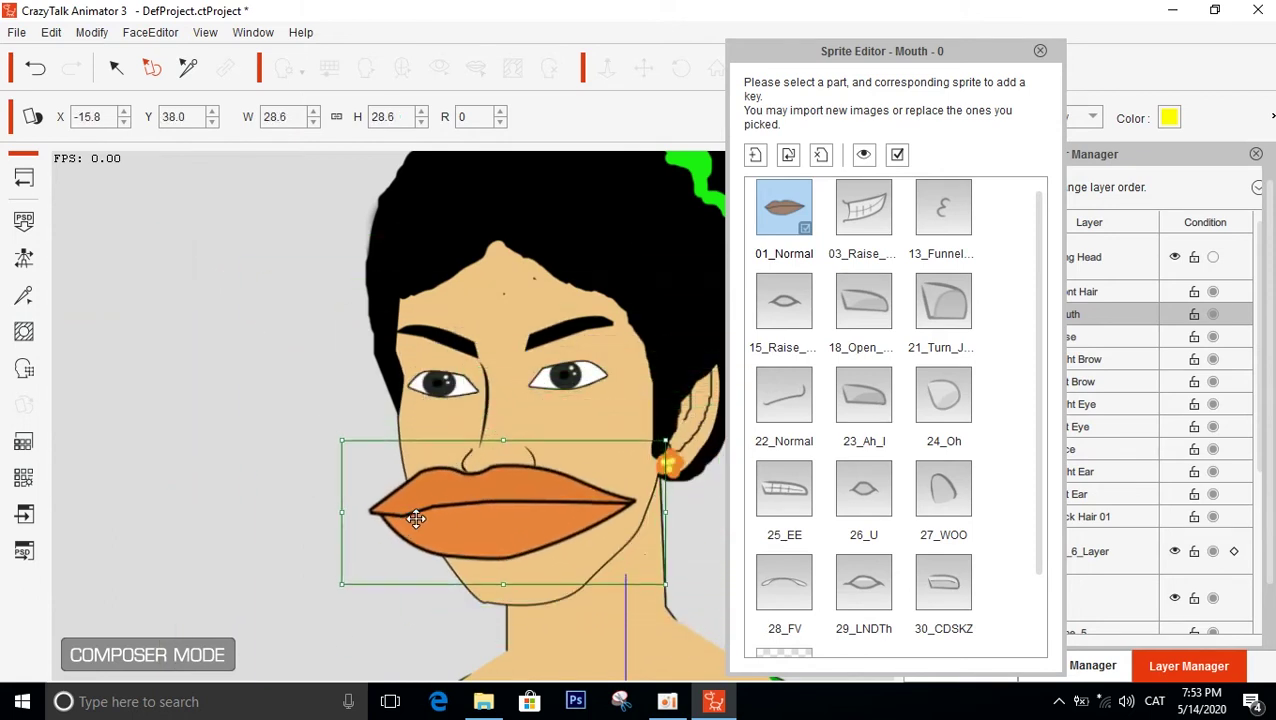
drag(342, 440, 505, 531)
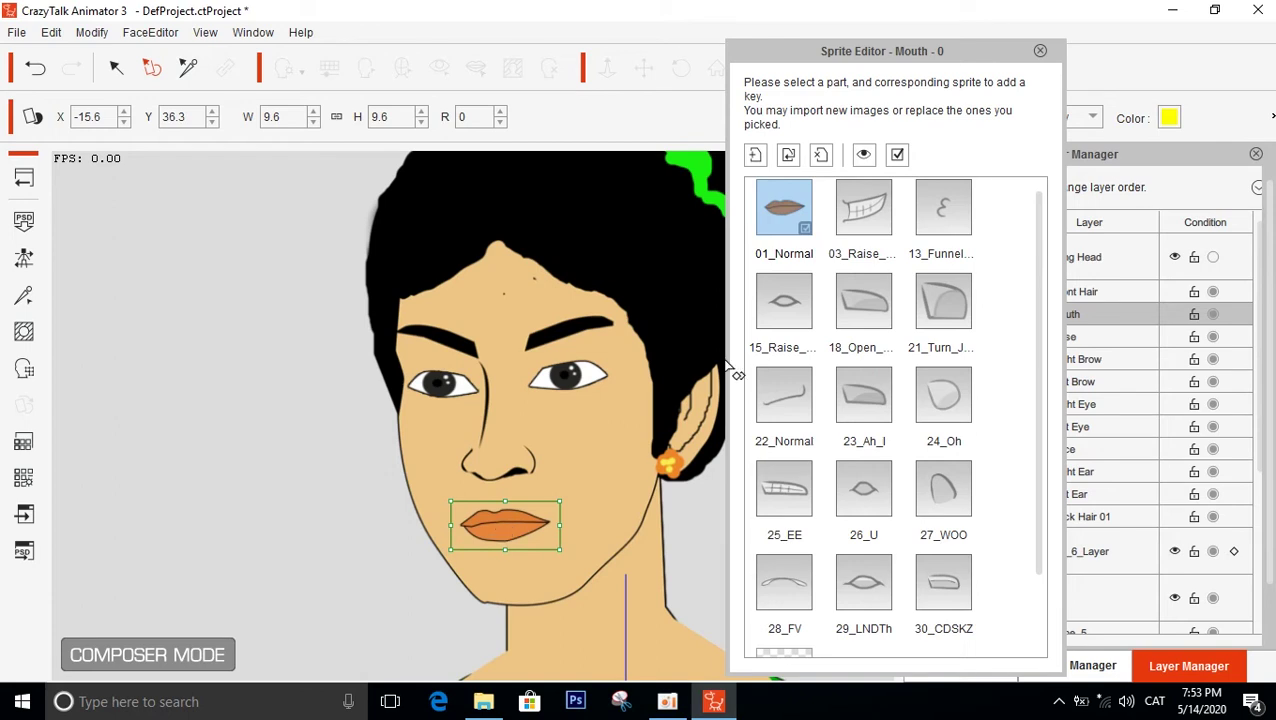
drag(515, 527, 514, 524)
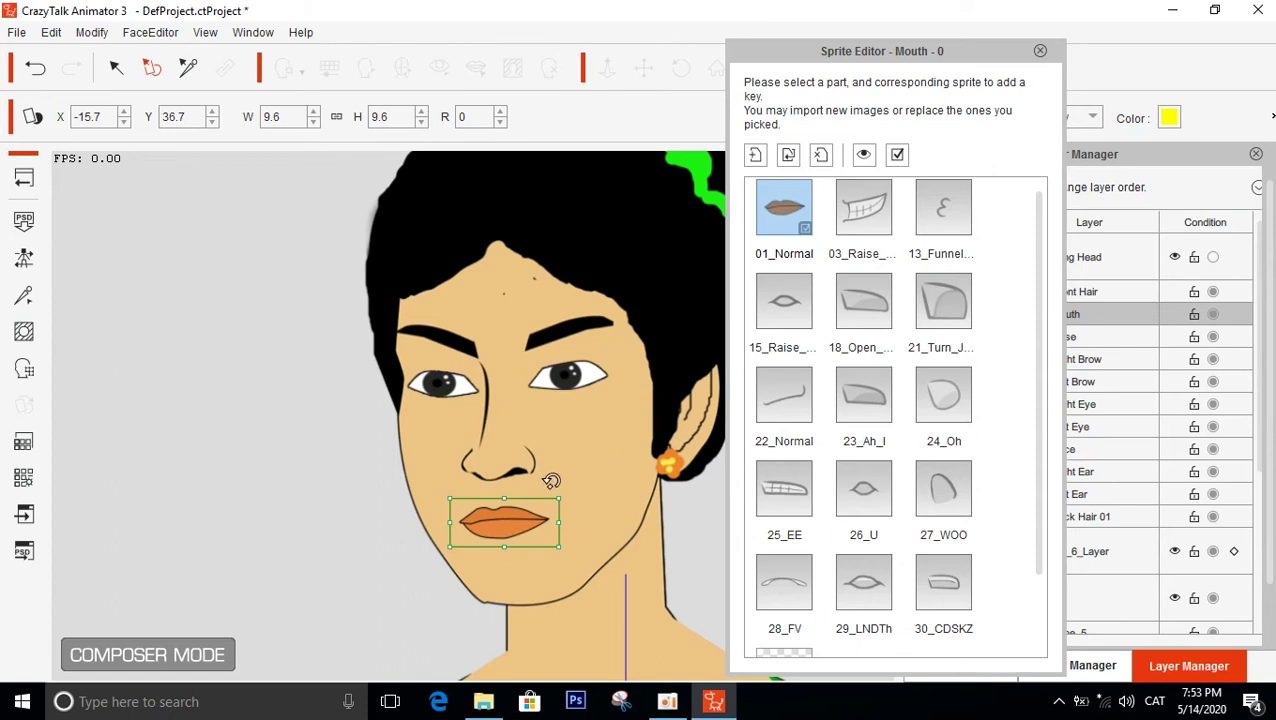
drag(519, 523, 522, 524)
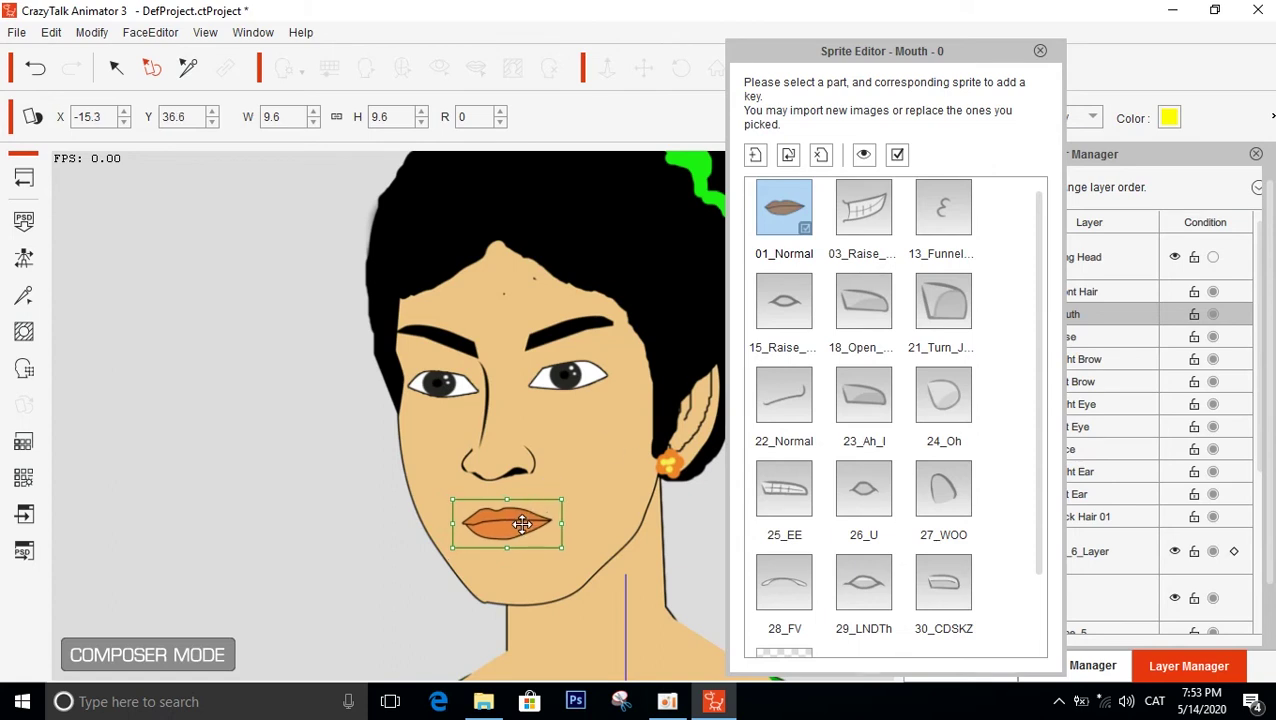
Replace the Mouth's 03_Raise sprite with m3, scale it to about 10.0 at X -15.8, Y 36.2, and compare it with 01_Normal
double_click(873, 217)
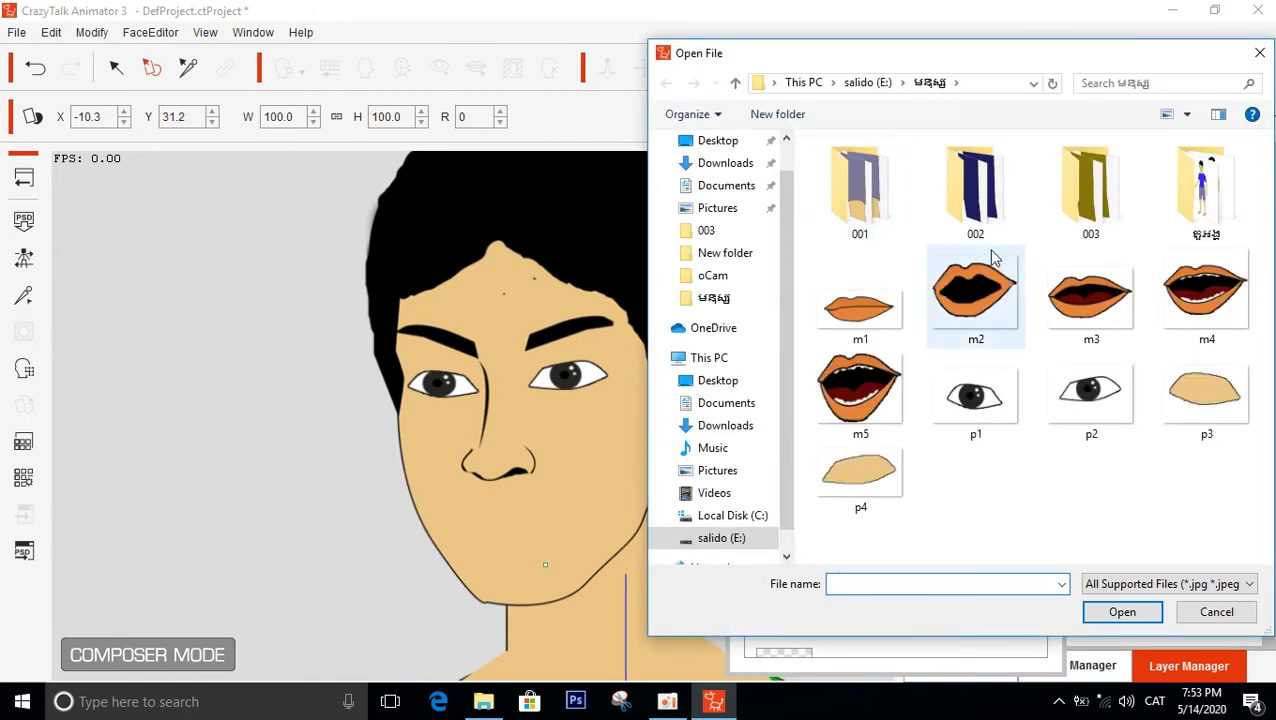
double_click(1091, 306)
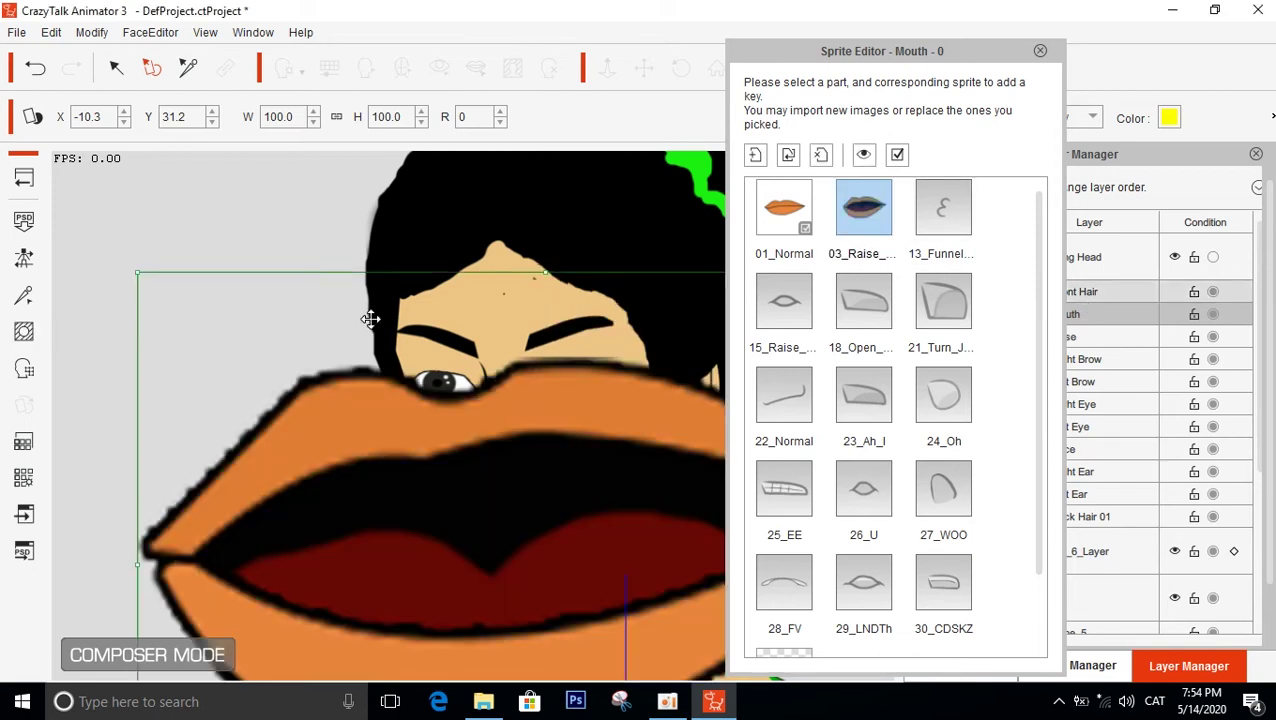
drag(138, 272, 487, 524)
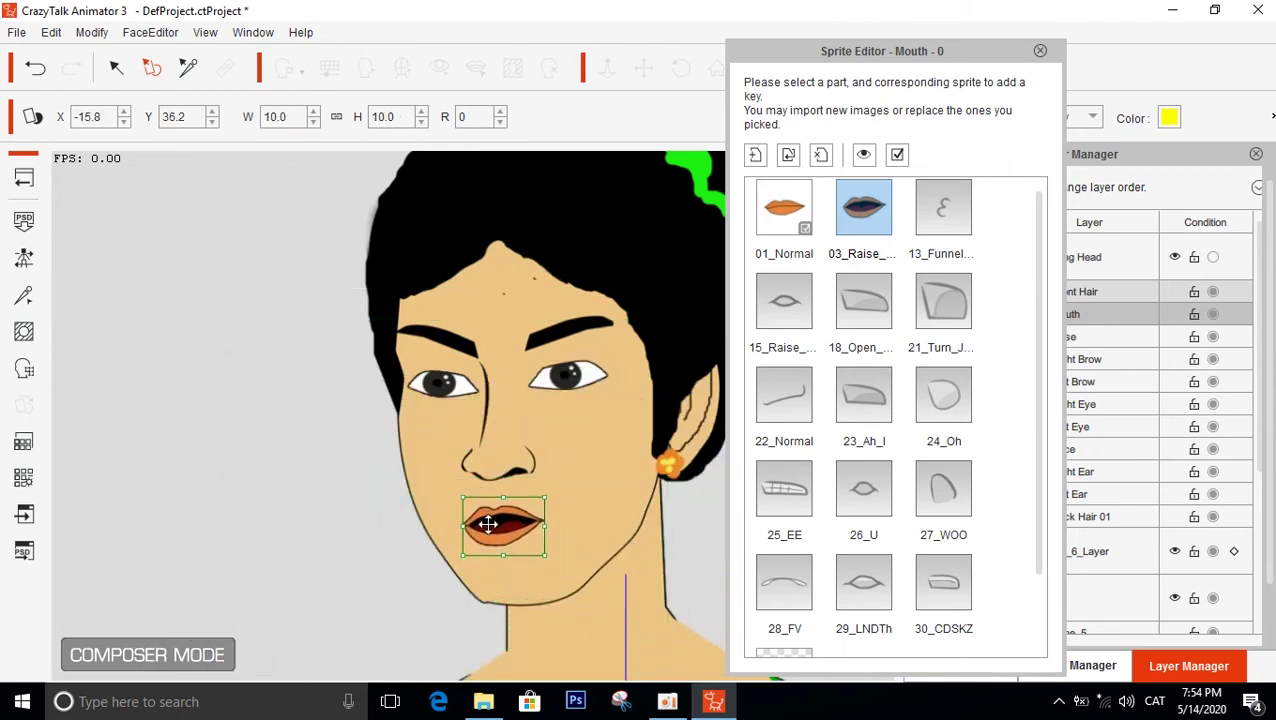
click(766, 220)
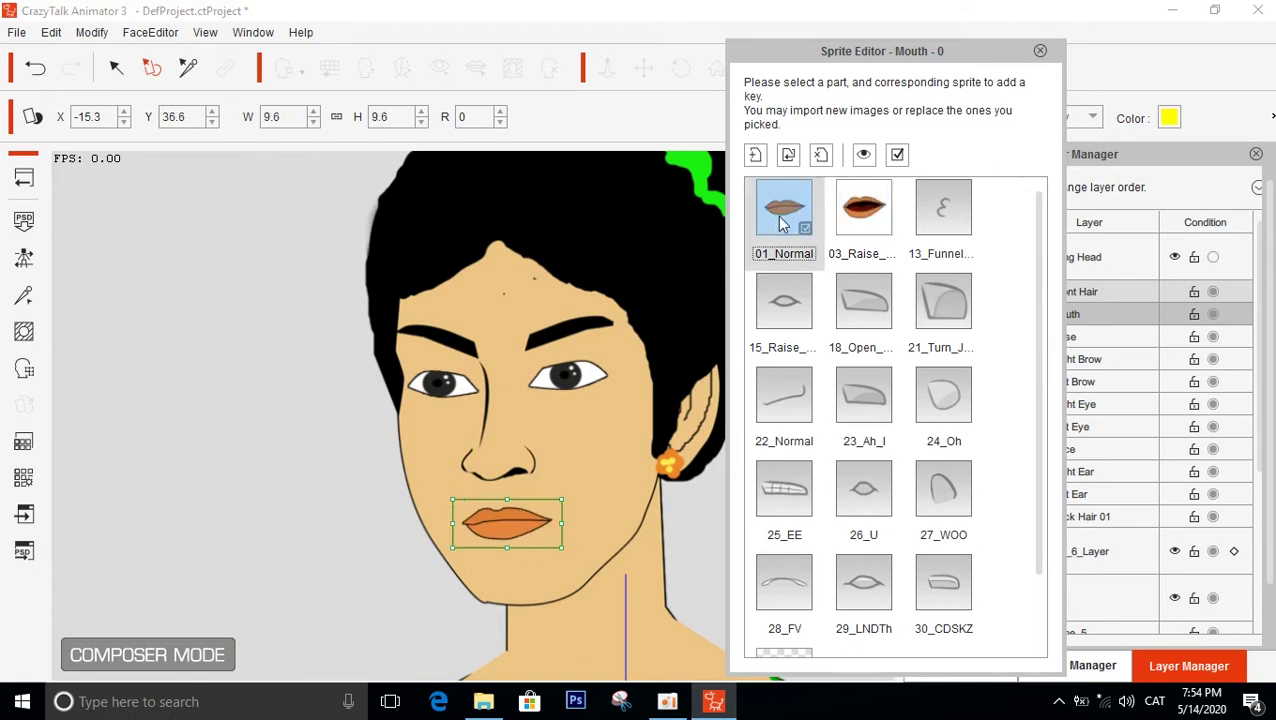
Nudge the Mouth's 03_Raise sprite to about X -15.4, Y 36.2 and compare it with 01_Normal
click(856, 222)
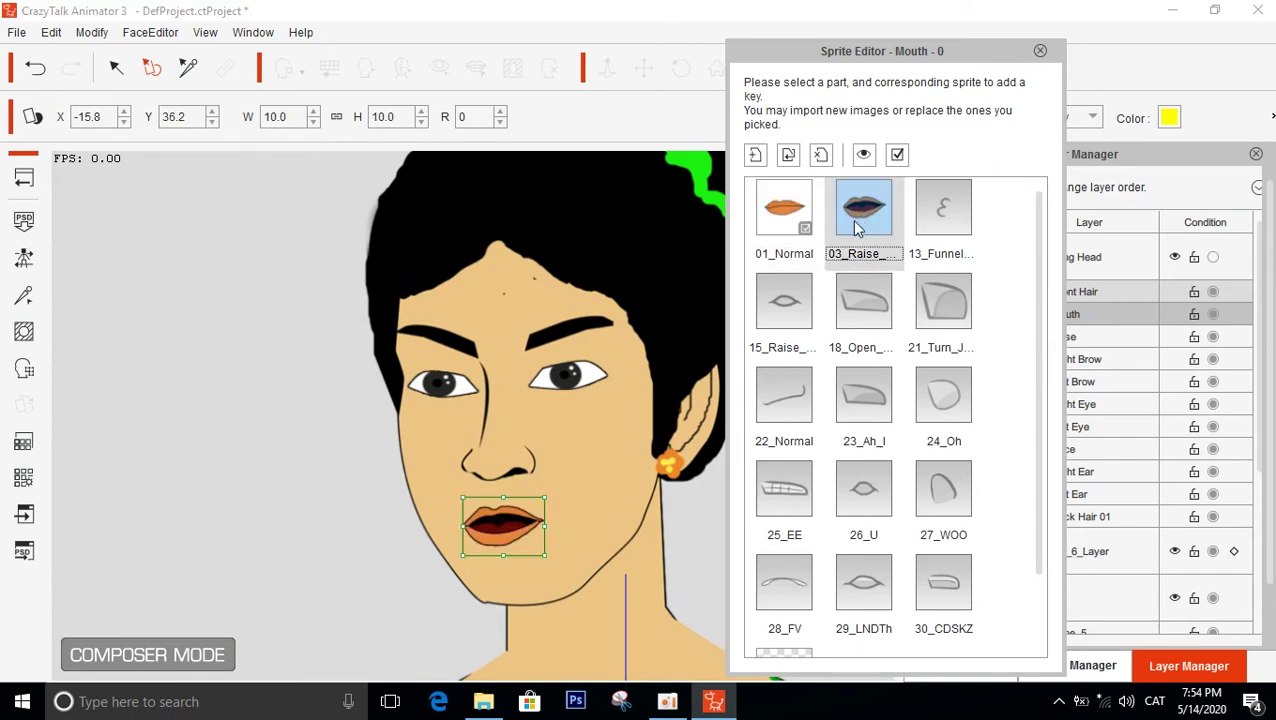
click(505, 516)
drag(505, 516, 507, 516)
click(787, 226)
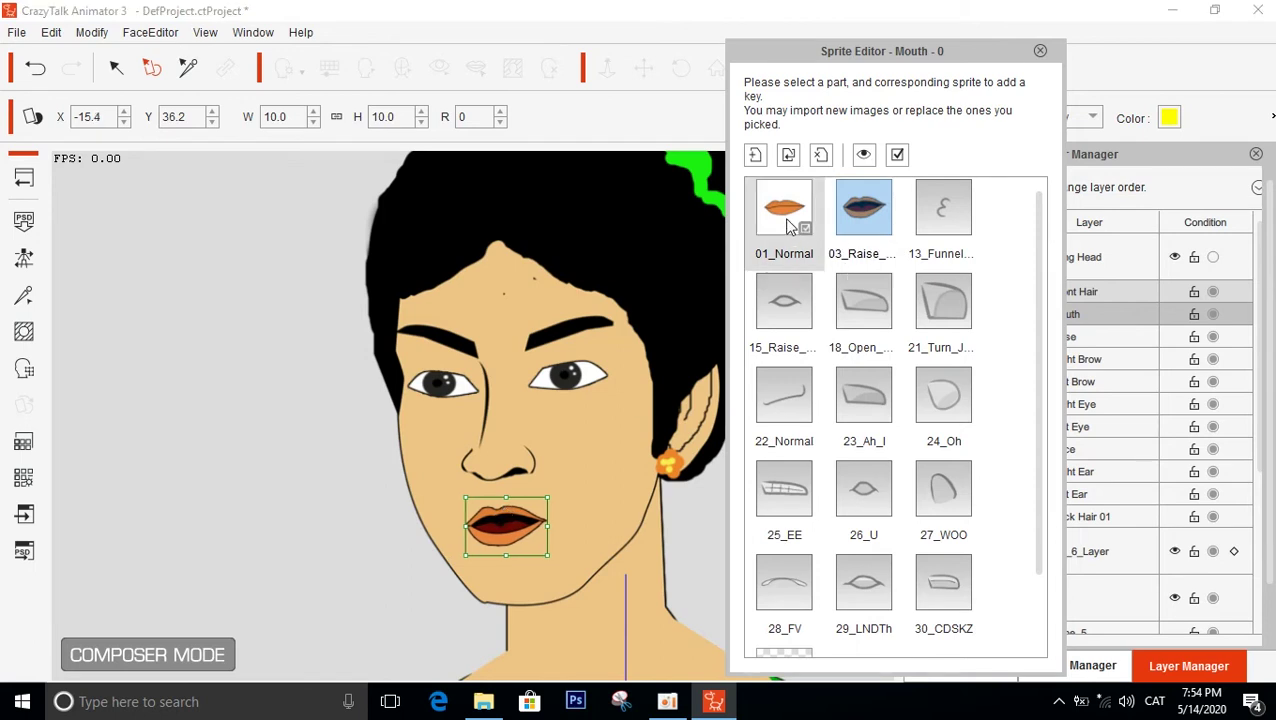
click(787, 226)
click(865, 218)
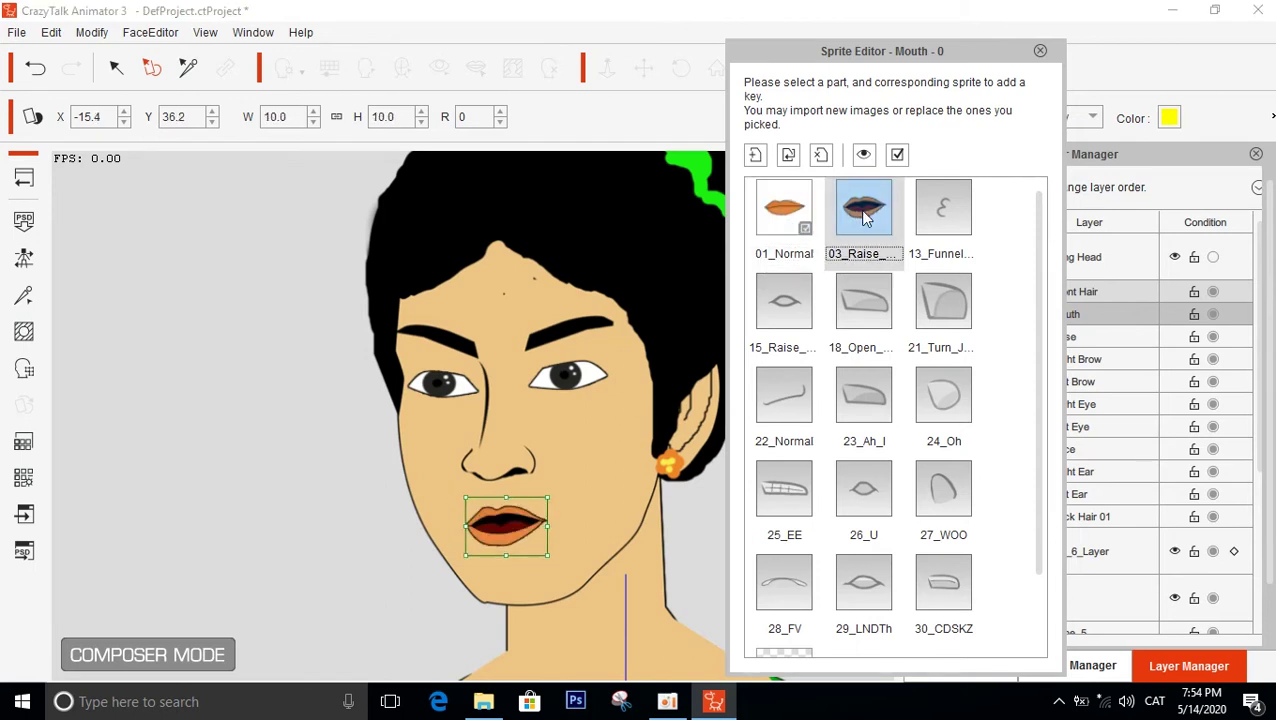
Replace the Mouth's 13_Funnel sprite with m2, scale it to about 7.5, and place it below the nose at about X -16.4, Y 35.8
click(939, 216)
double_click(939, 216)
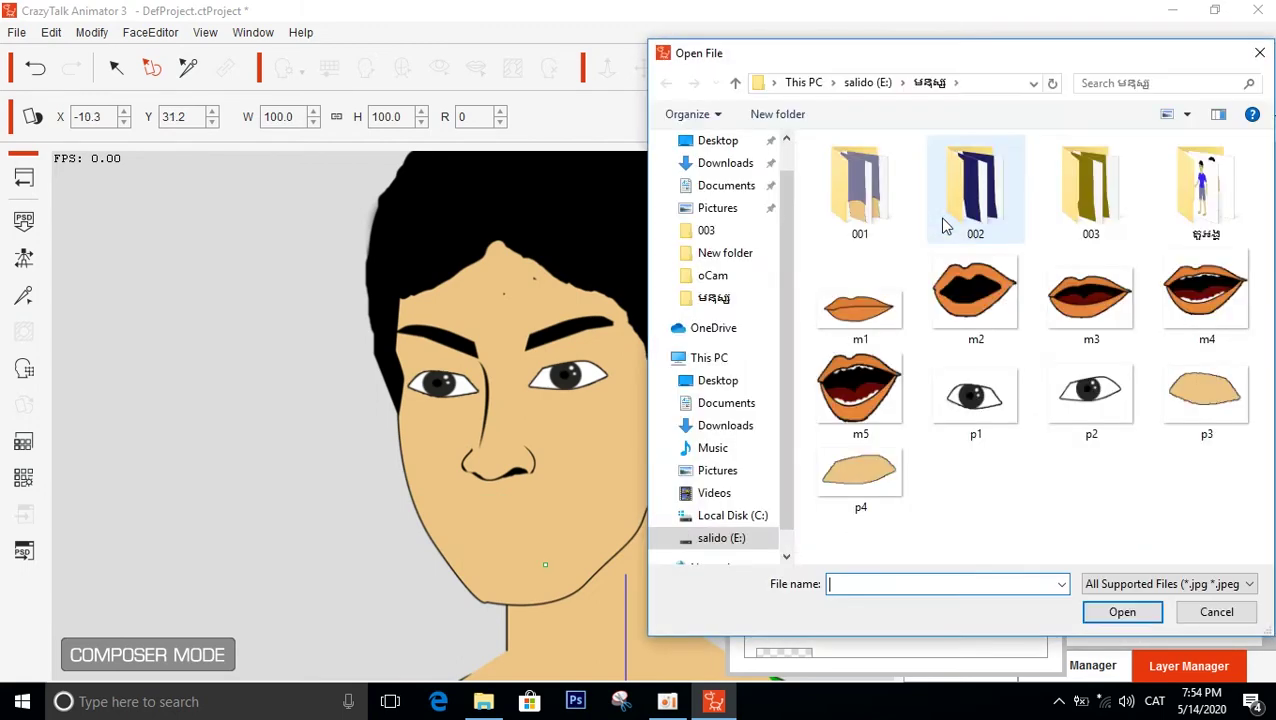
double_click(960, 293)
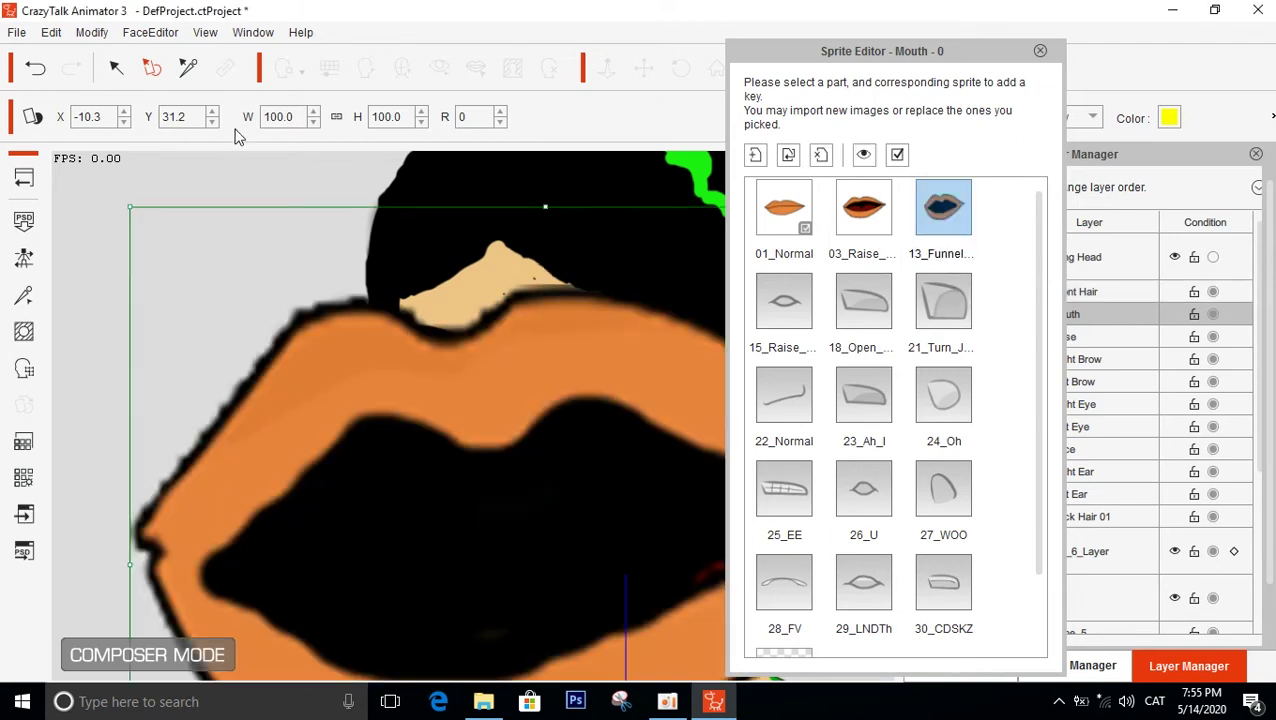
drag(128, 207, 515, 518)
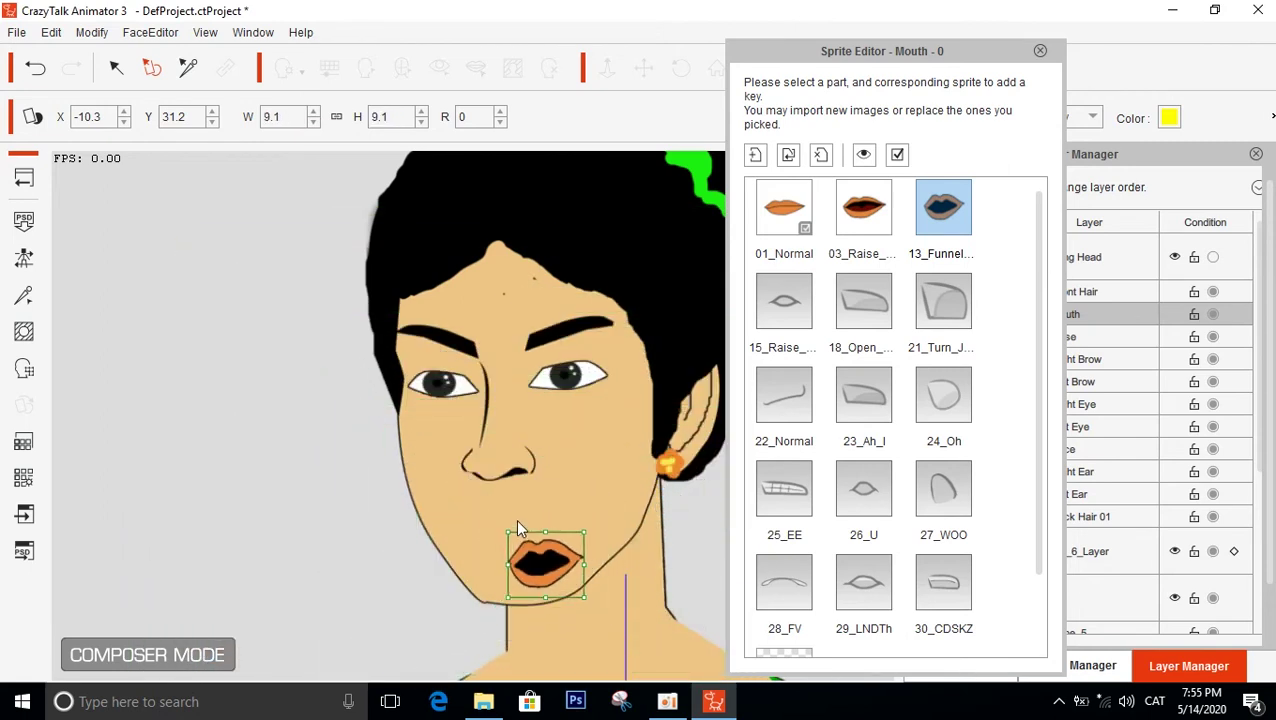
drag(555, 576, 467, 504)
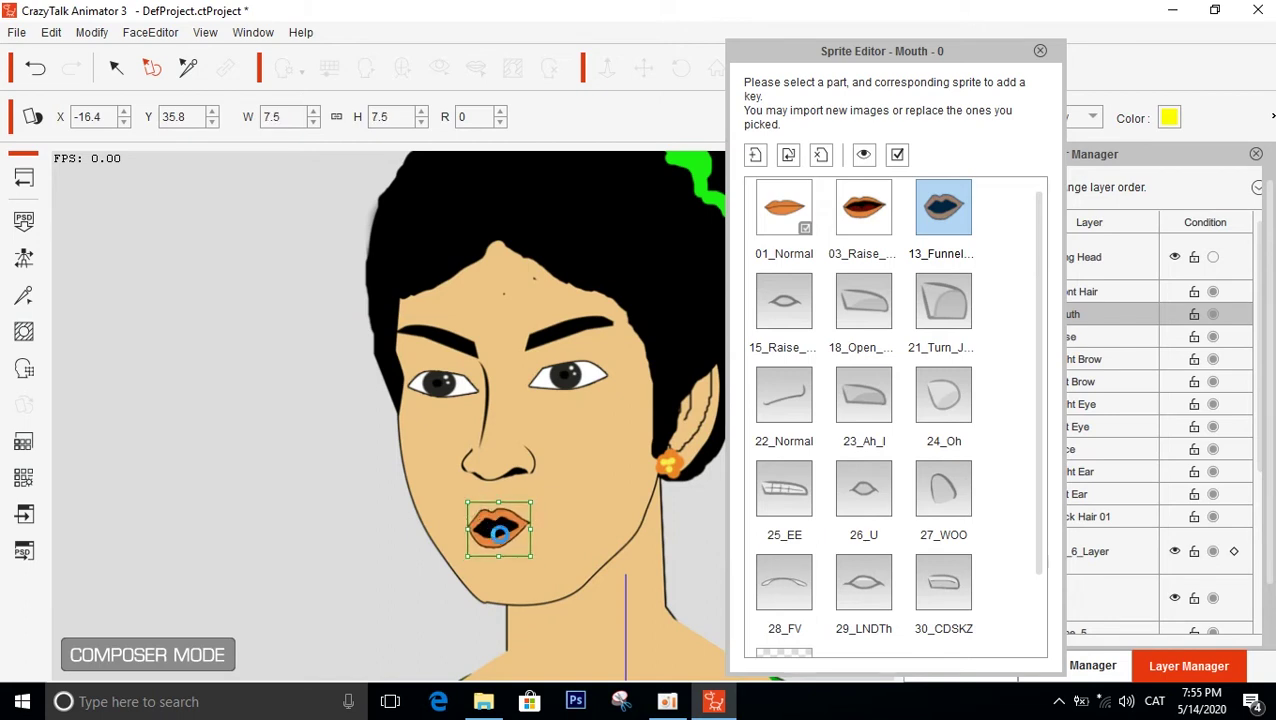
Adjust the 13_Funnel sprite's position to about X -16.3, Y 36.1, comparing it with 03_Raise and 01_Normal
click(878, 217)
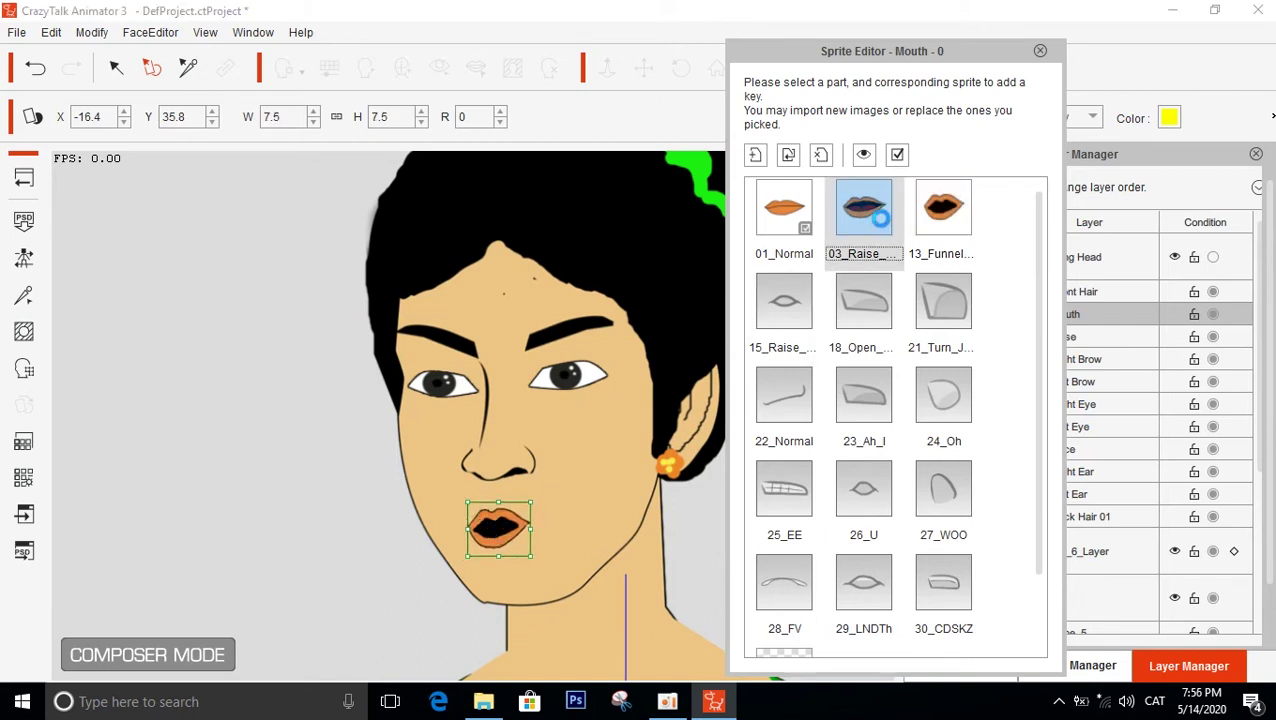
click(947, 222)
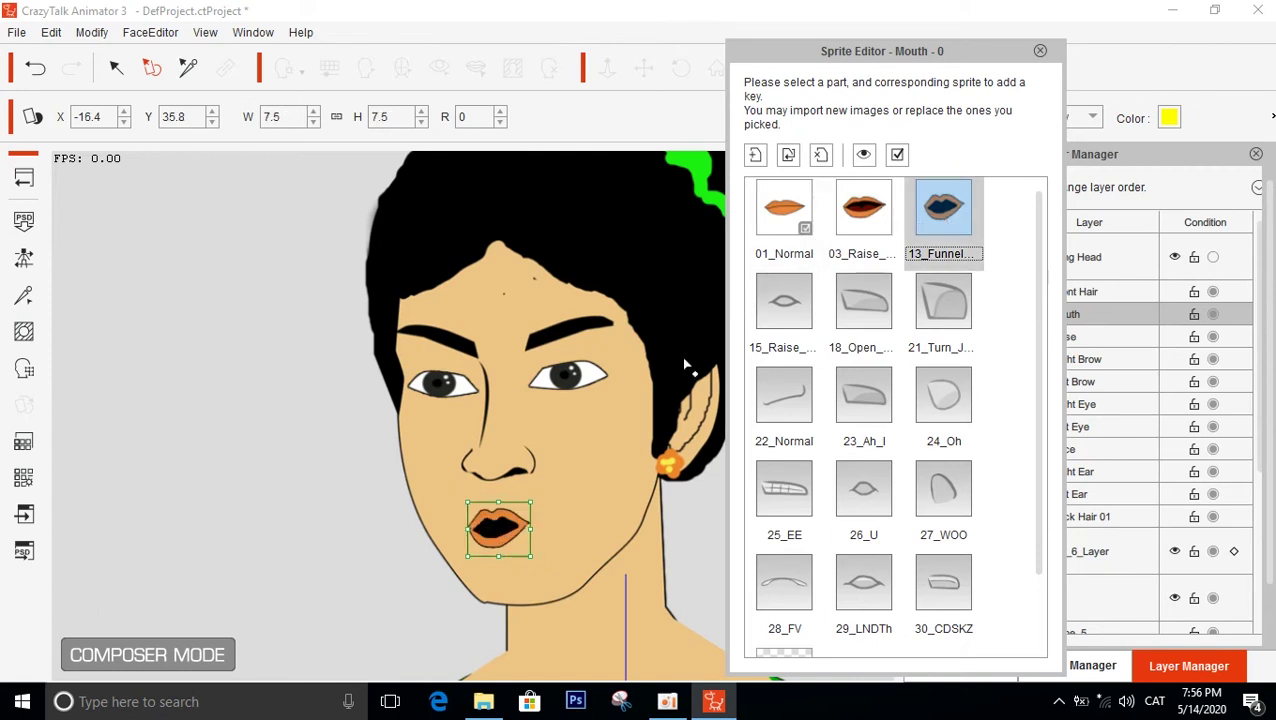
drag(499, 521, 502, 524)
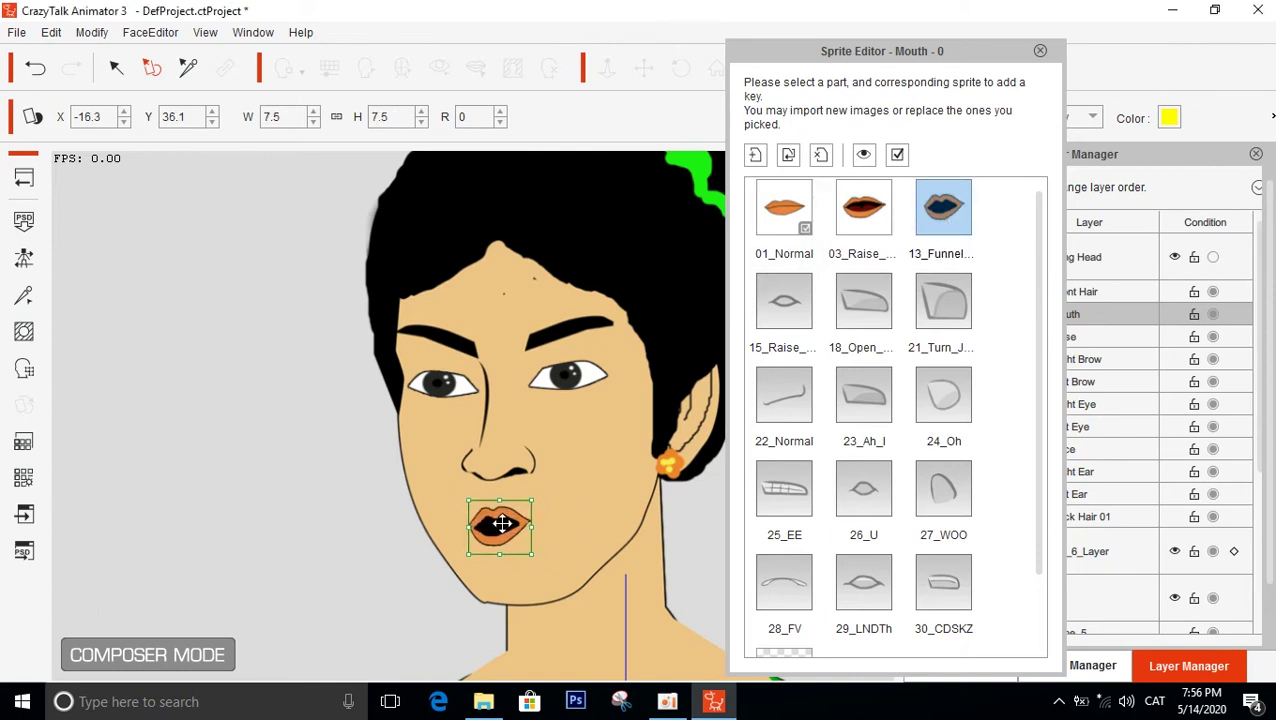
click(770, 218)
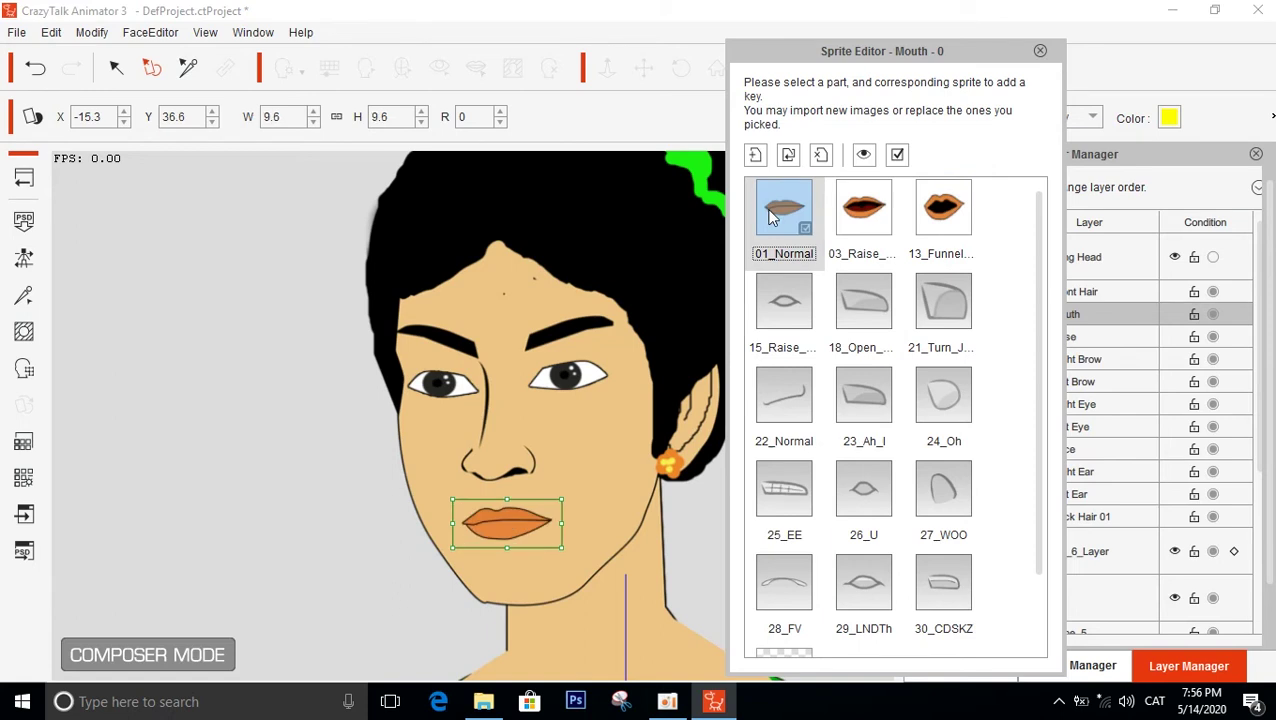
click(858, 212)
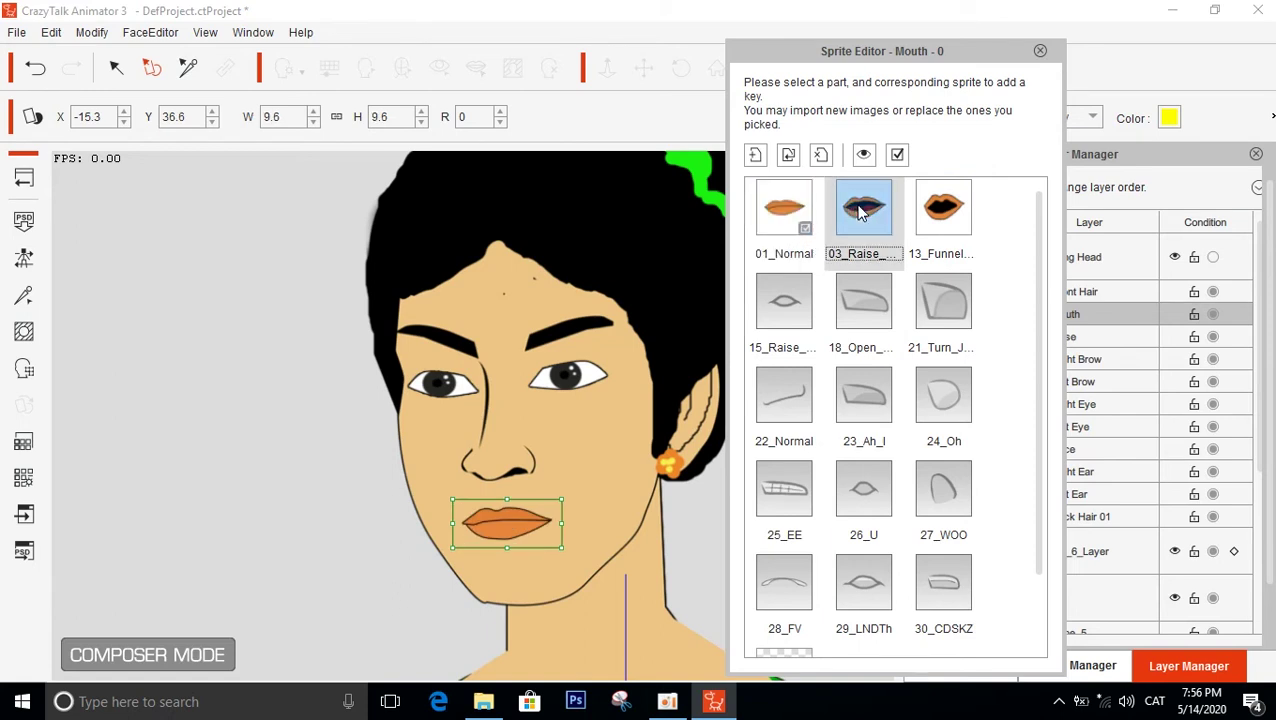
click(935, 224)
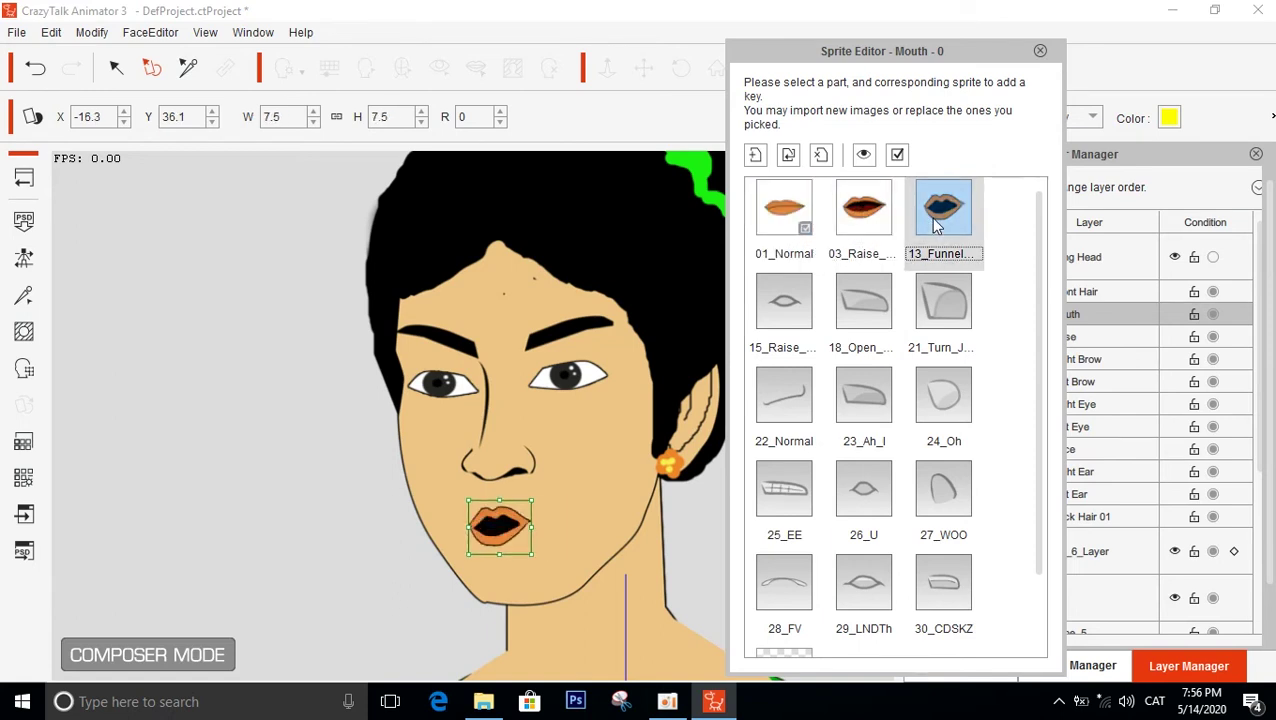
Replace the 15_Raise sprite with m4, scale it to about 13.4 at X -15.8, Y 36.1, and compare it with 13_Funnel and 01_Normal
double_click(797, 303)
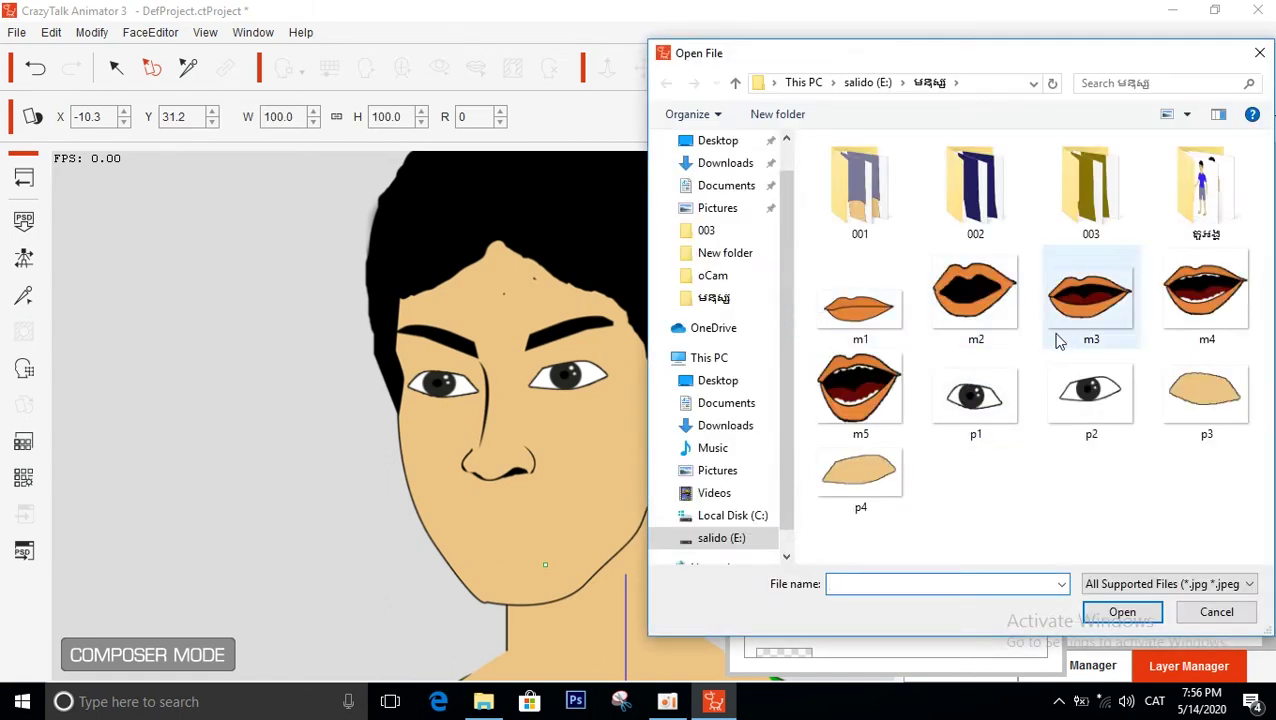
double_click(1203, 299)
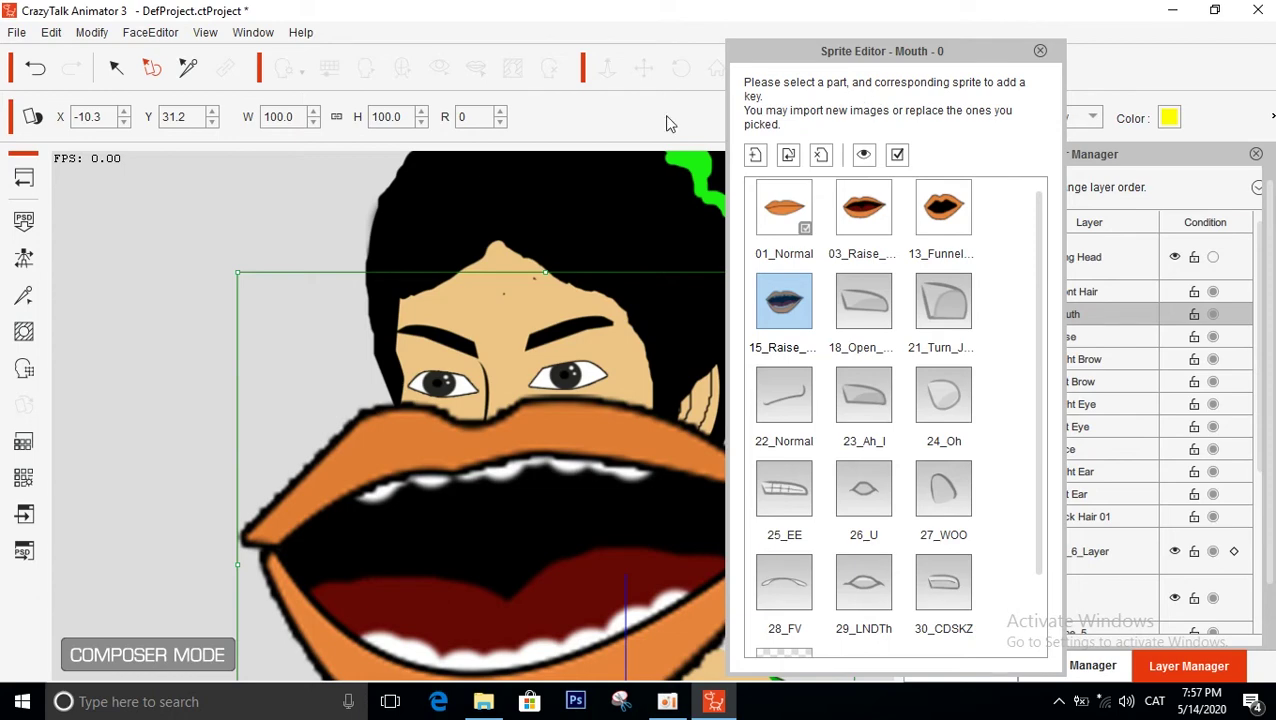
drag(238, 269, 538, 491)
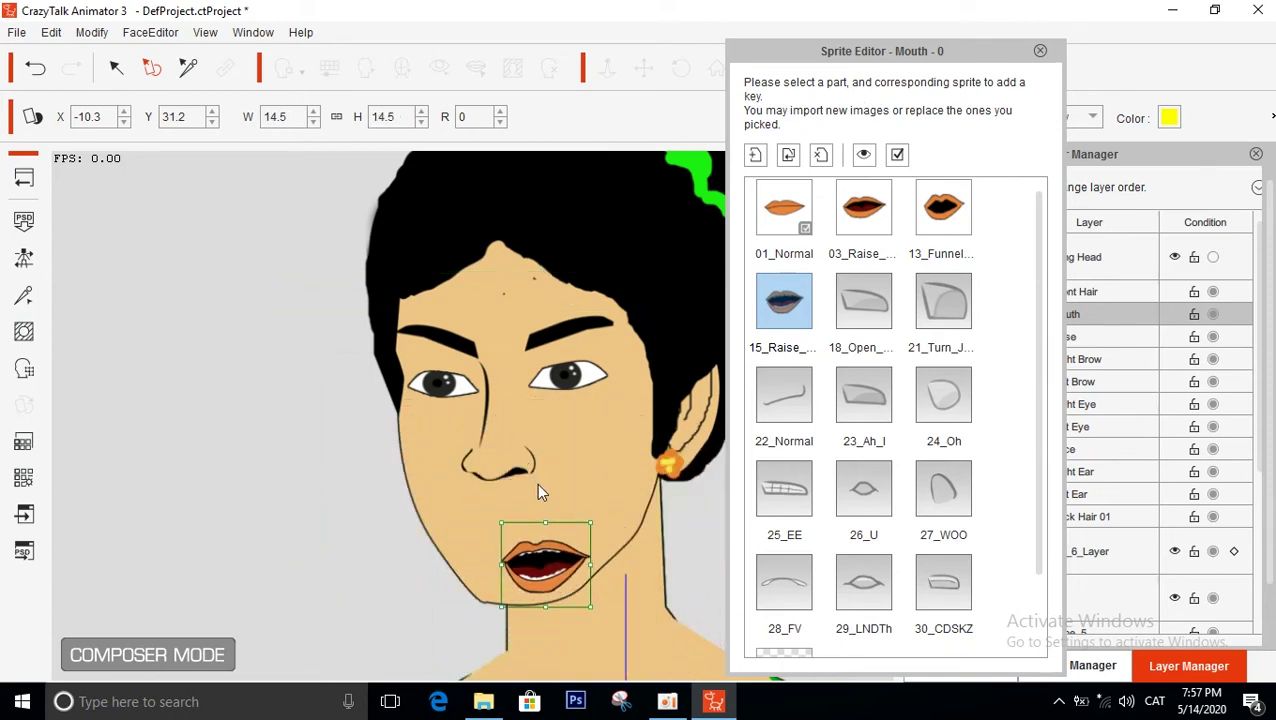
drag(545, 550, 452, 487)
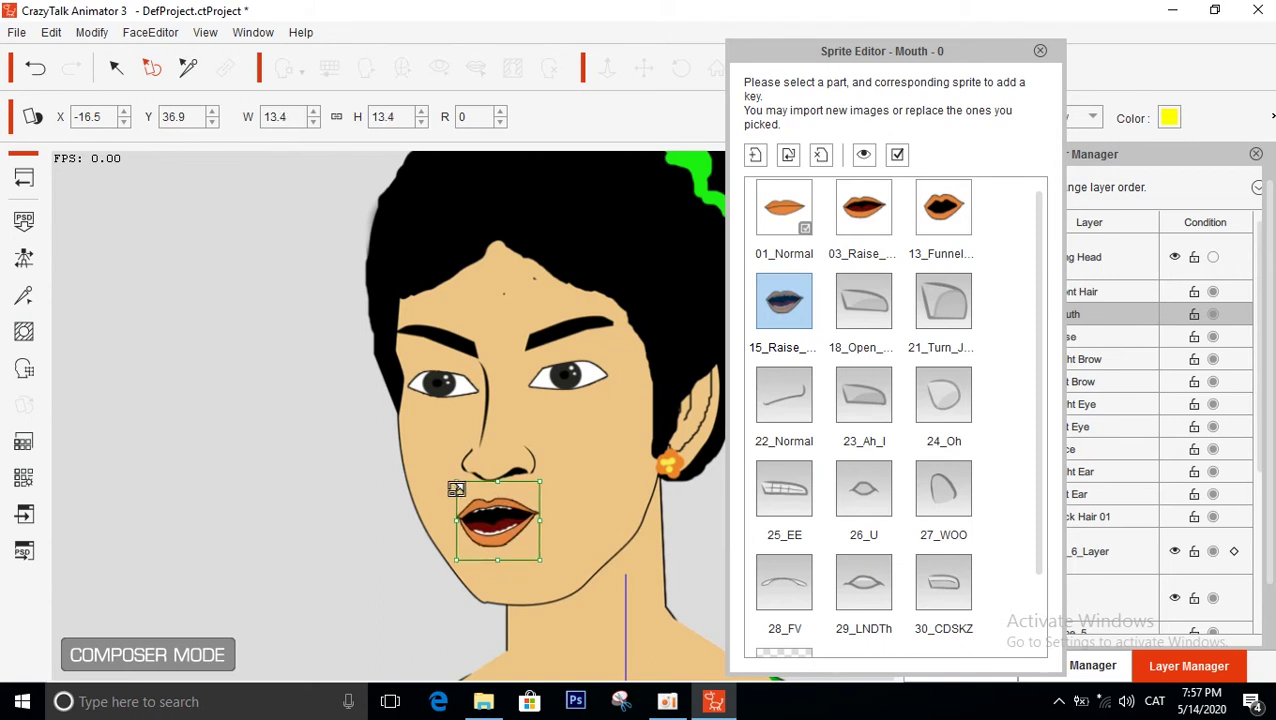
drag(507, 521, 513, 527)
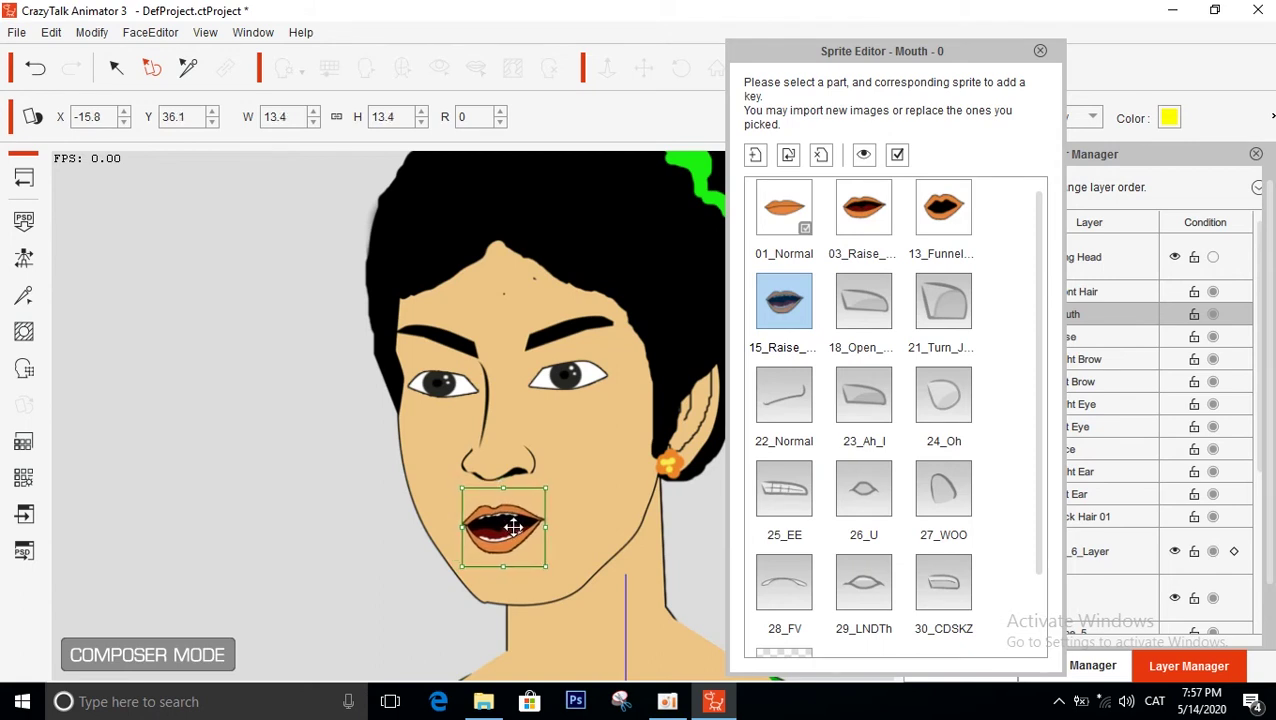
click(941, 215)
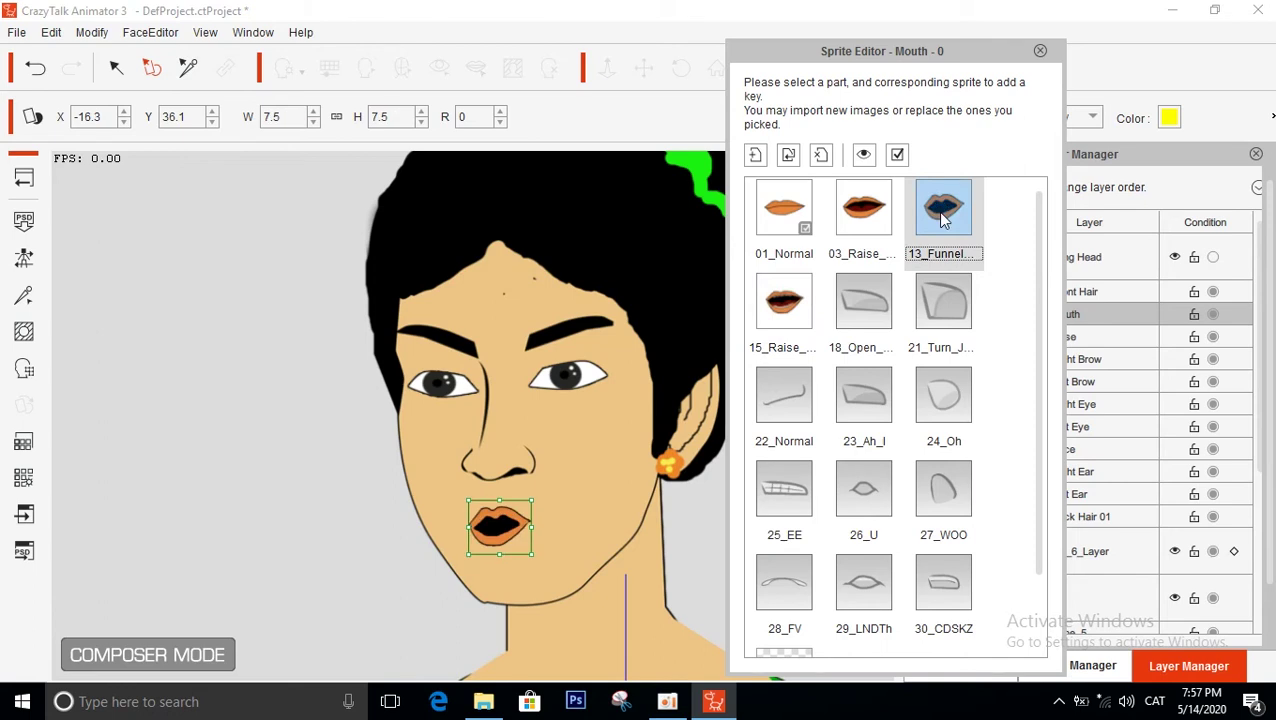
click(788, 312)
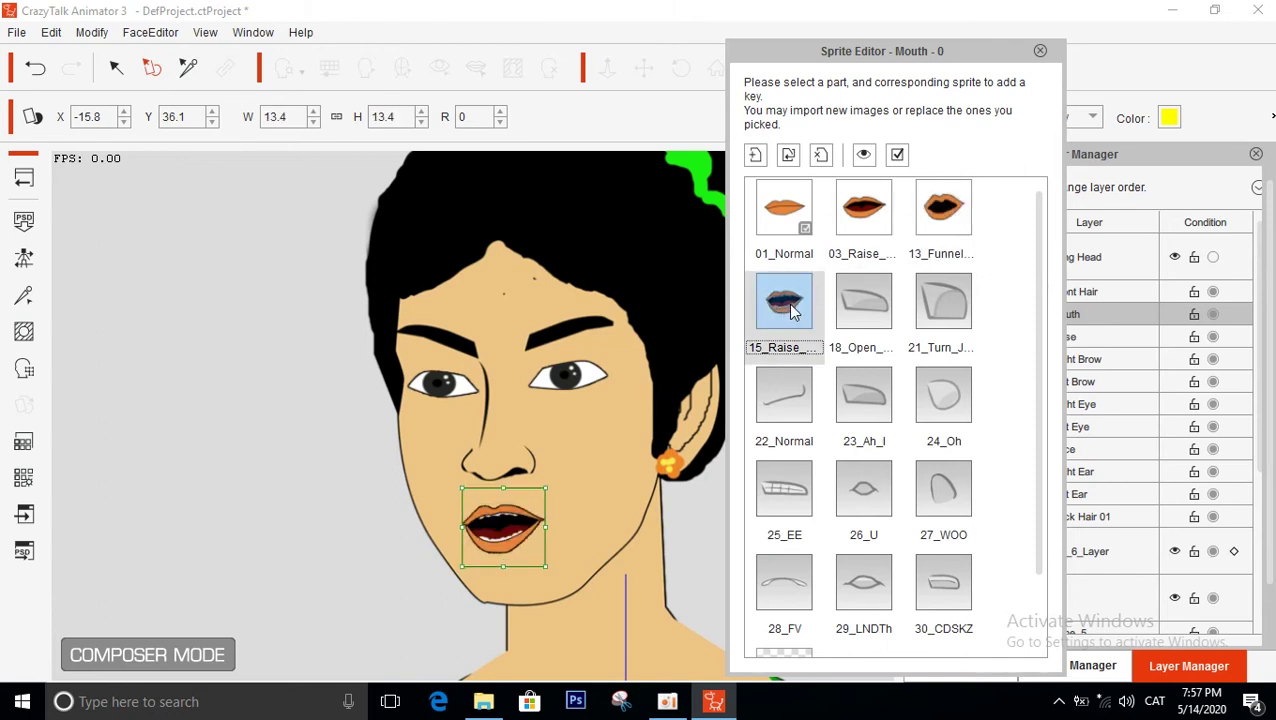
click(776, 212)
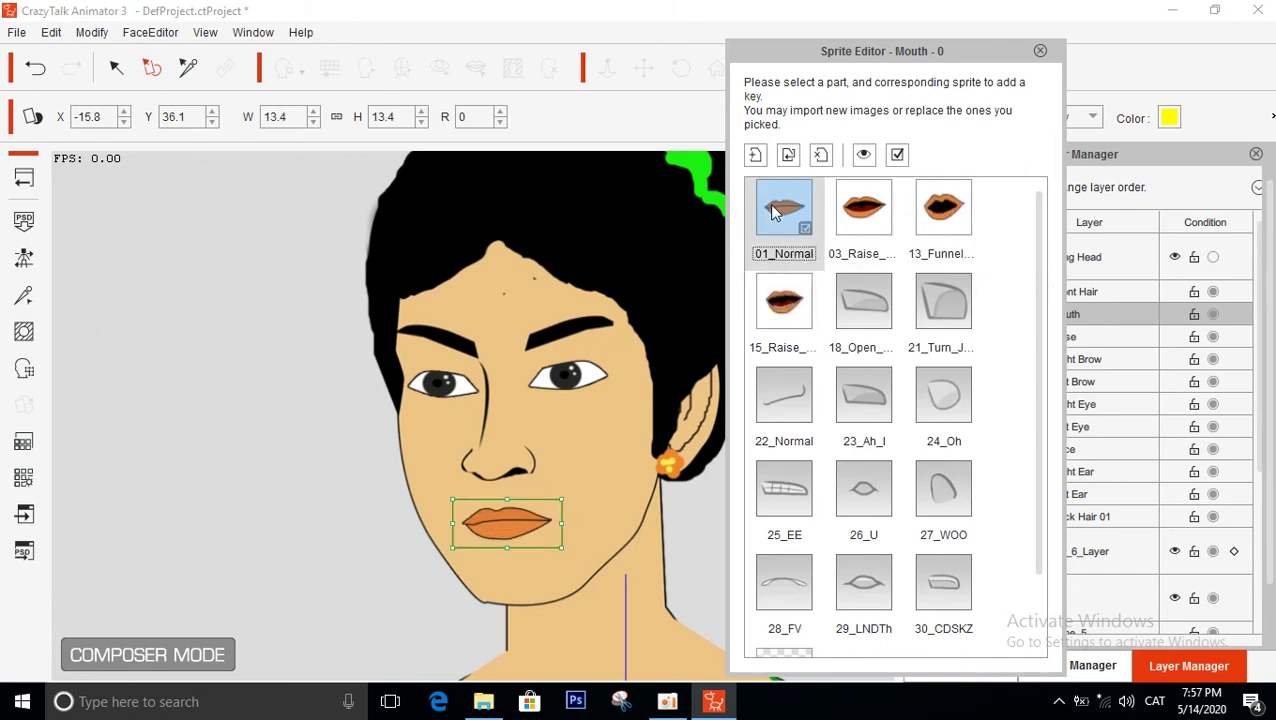
click(791, 314)
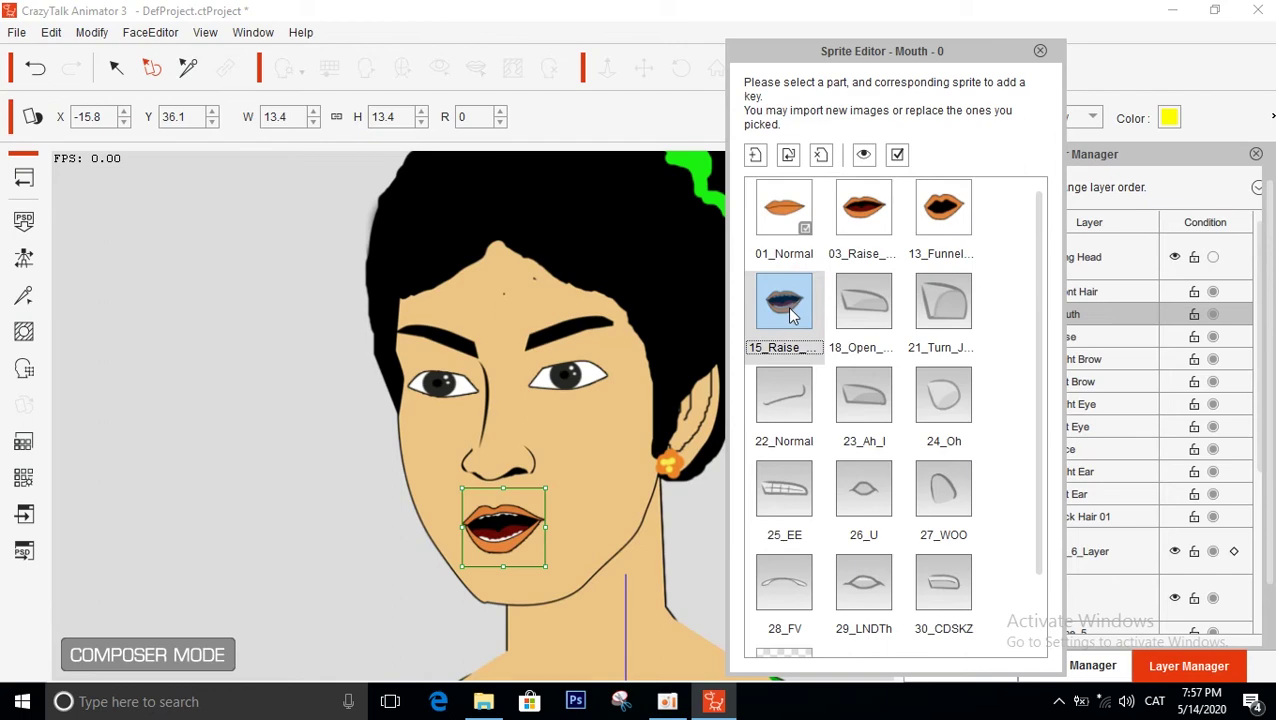
Replace the 18_Open sprite with m5, scale it to about 10.3 at X -15.6, Y 35.6, and compare it with 15_Raise
double_click(851, 310)
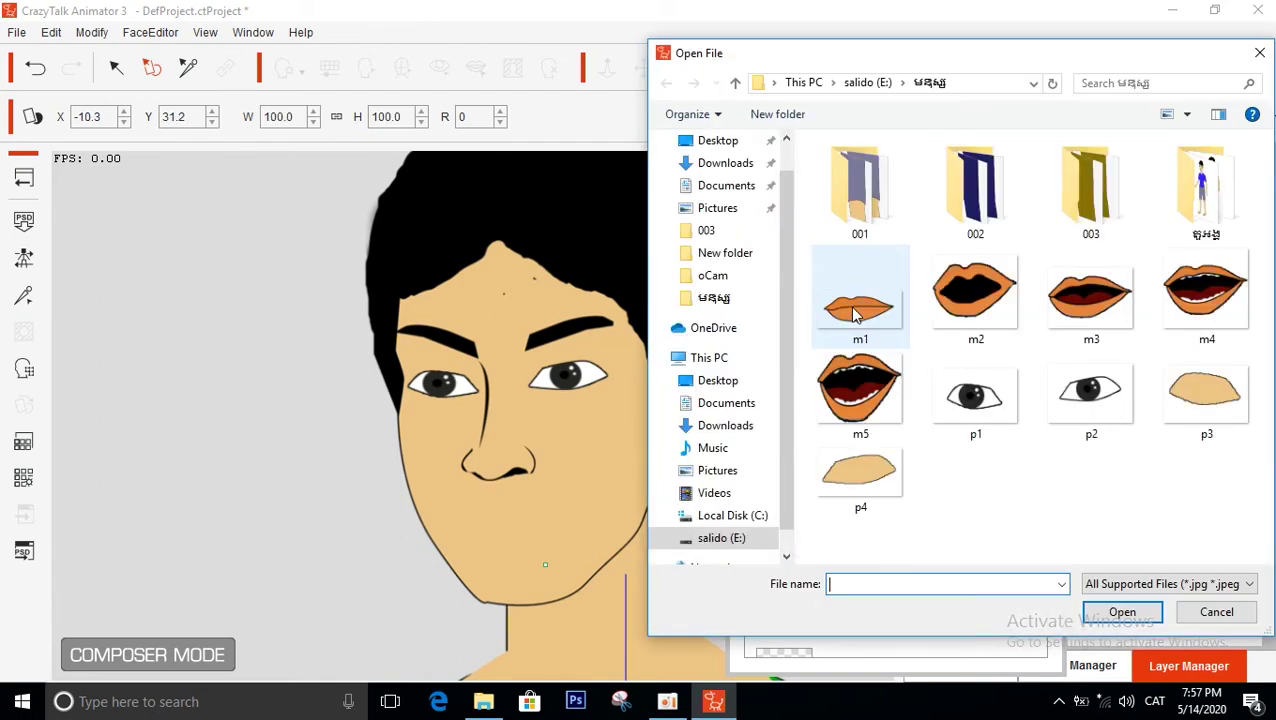
double_click(849, 392)
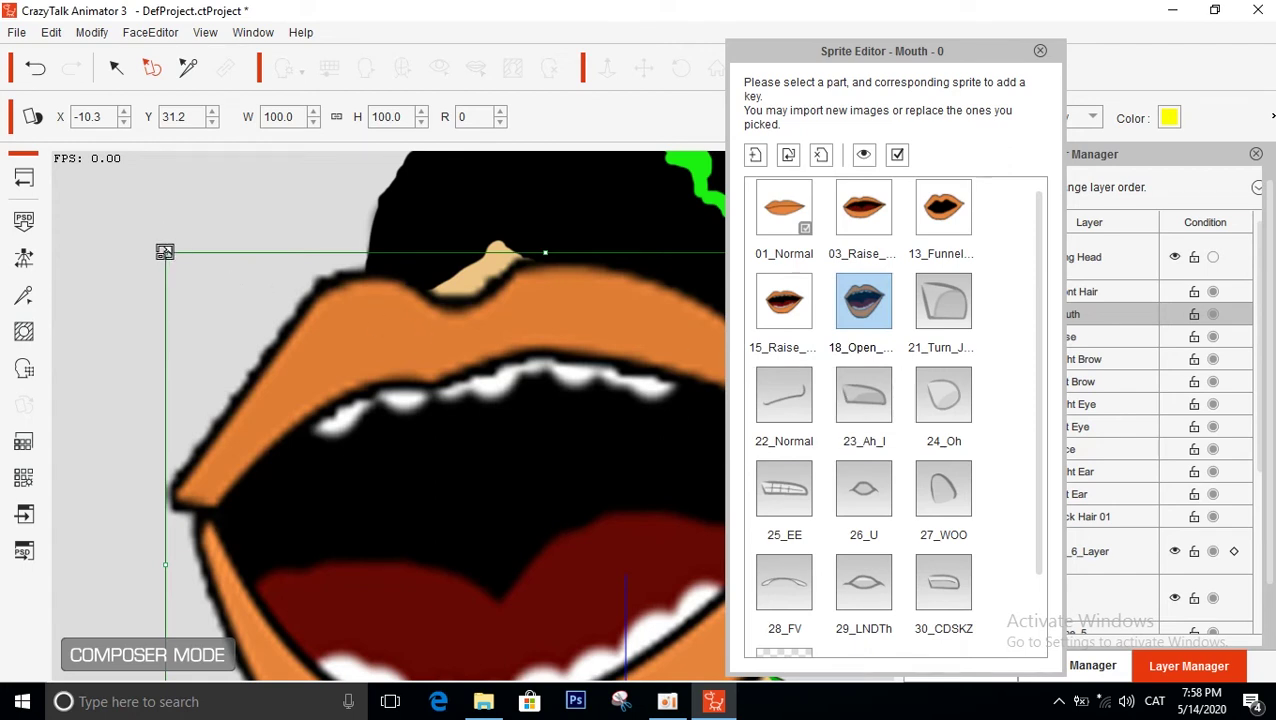
drag(165, 253, 545, 562)
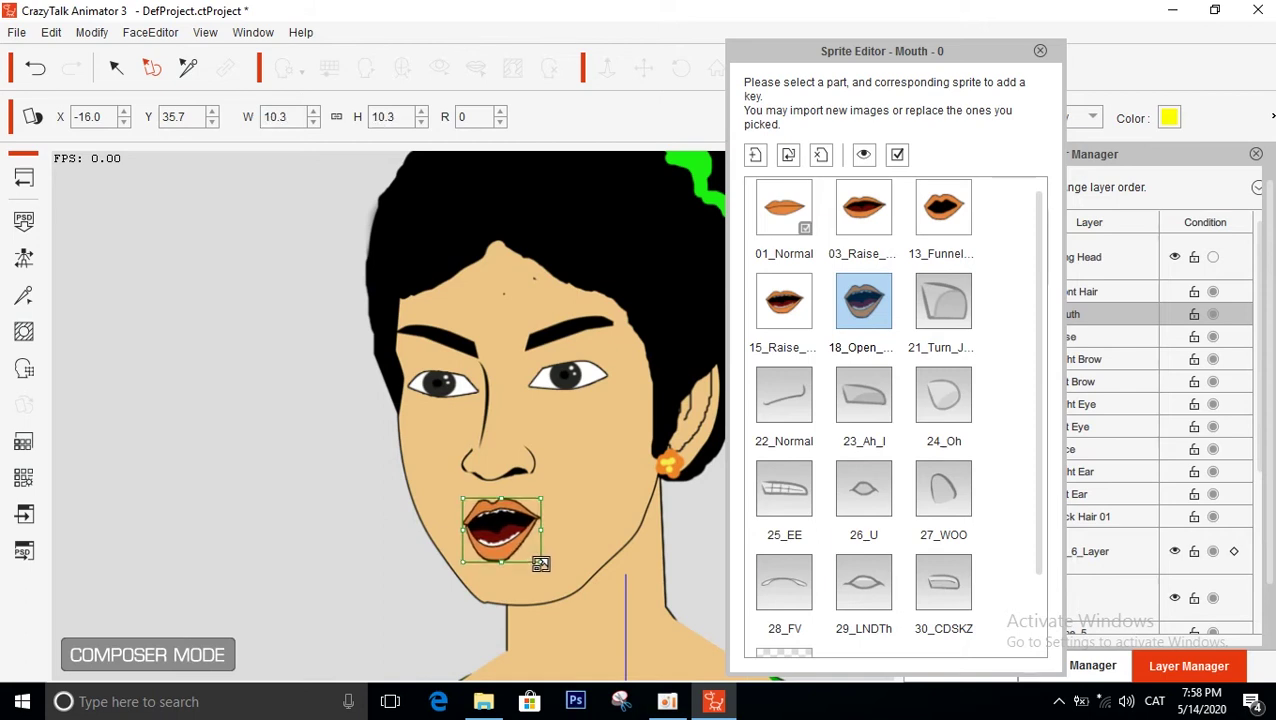
drag(503, 526, 503, 527)
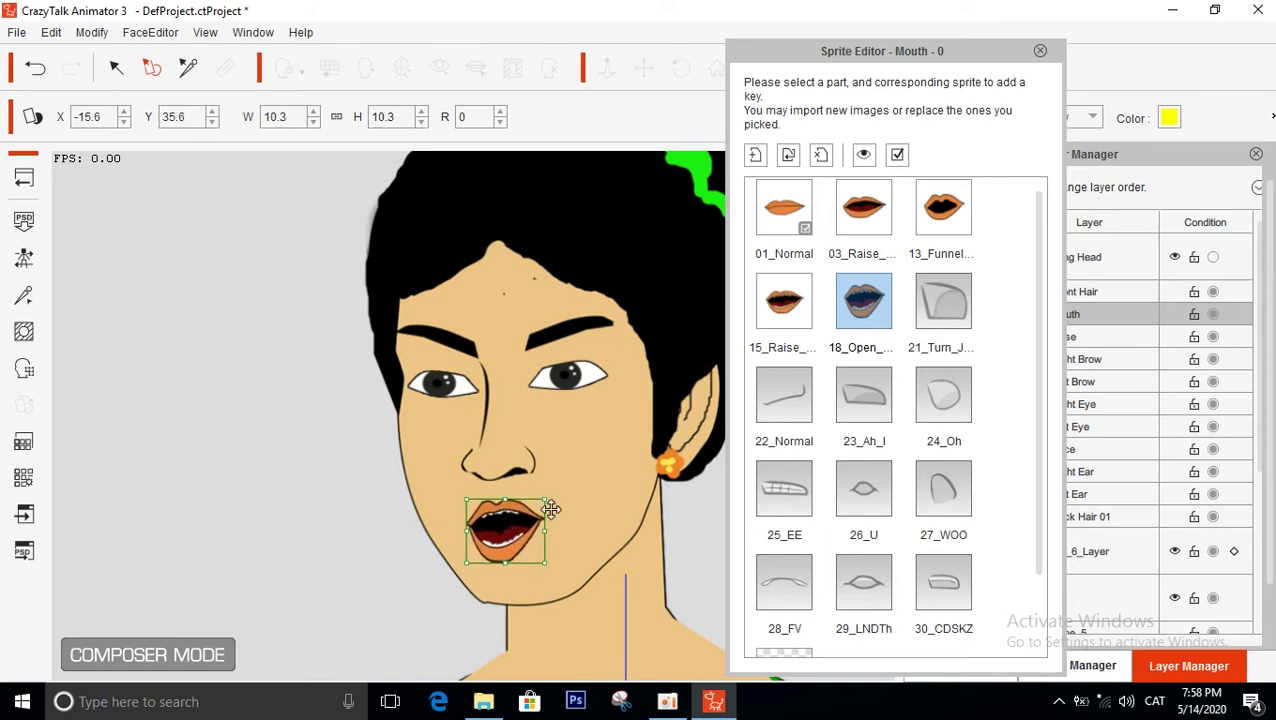
click(792, 310)
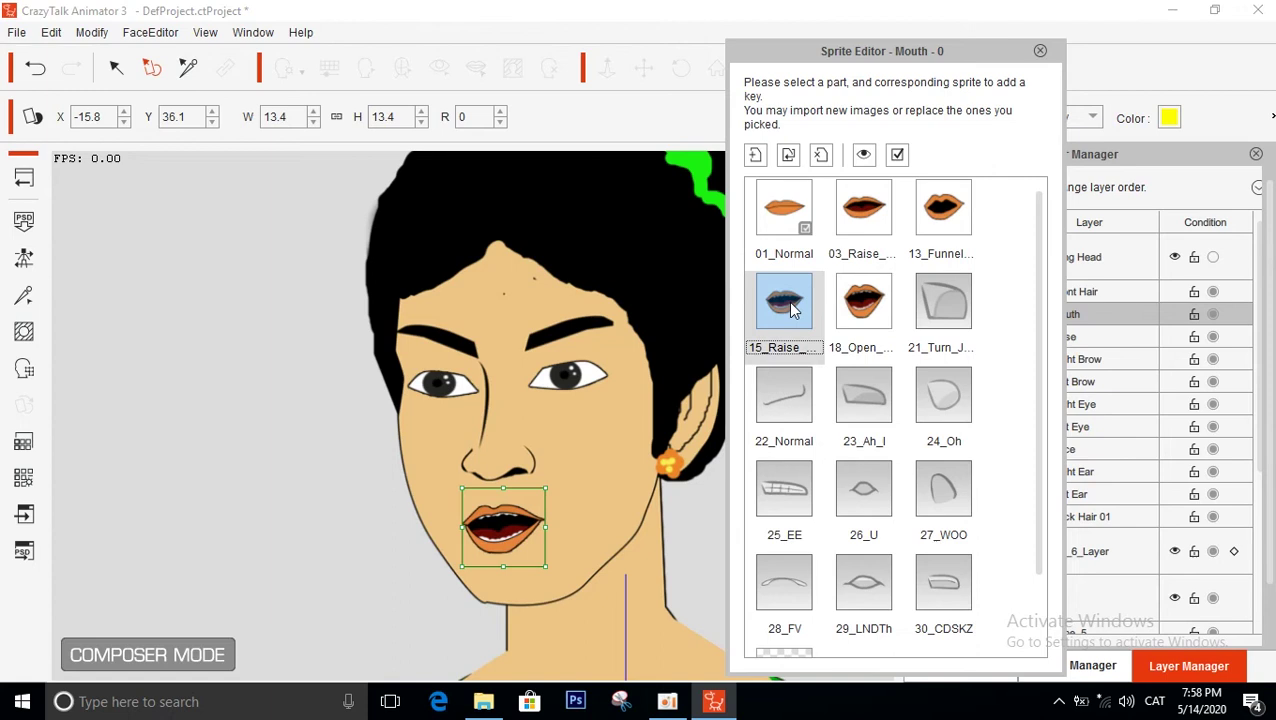
click(866, 314)
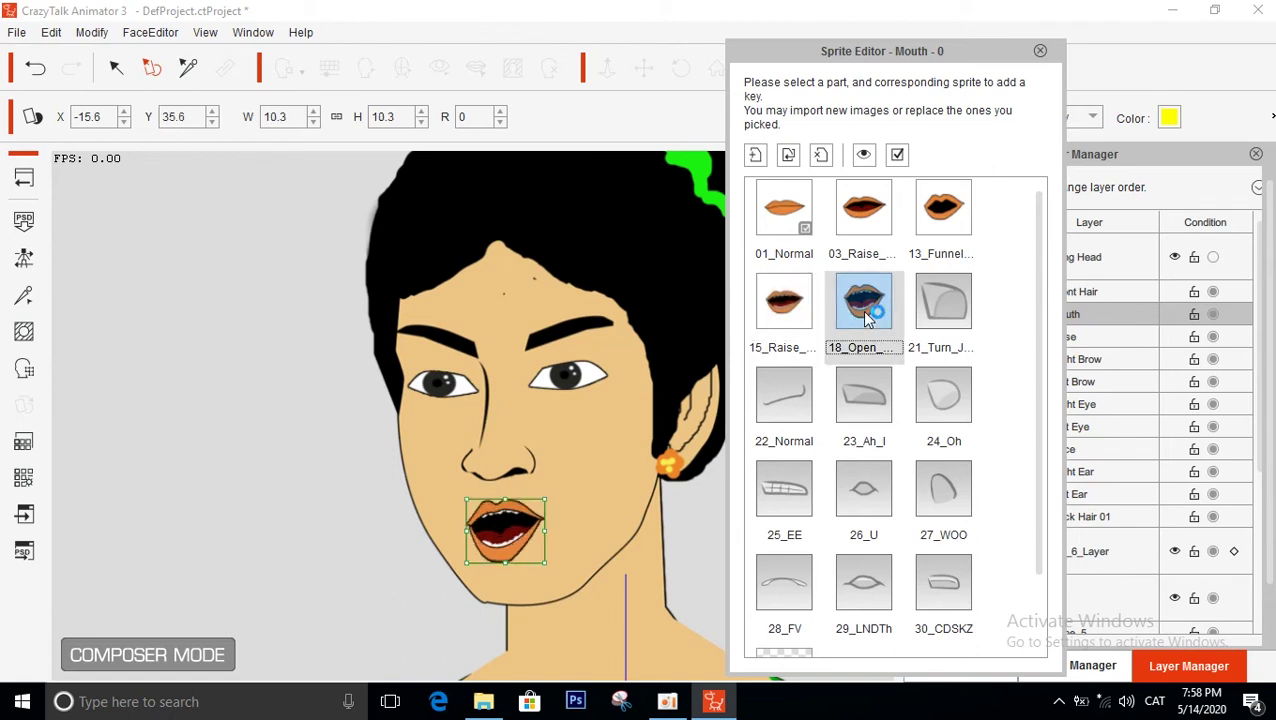
click(800, 302)
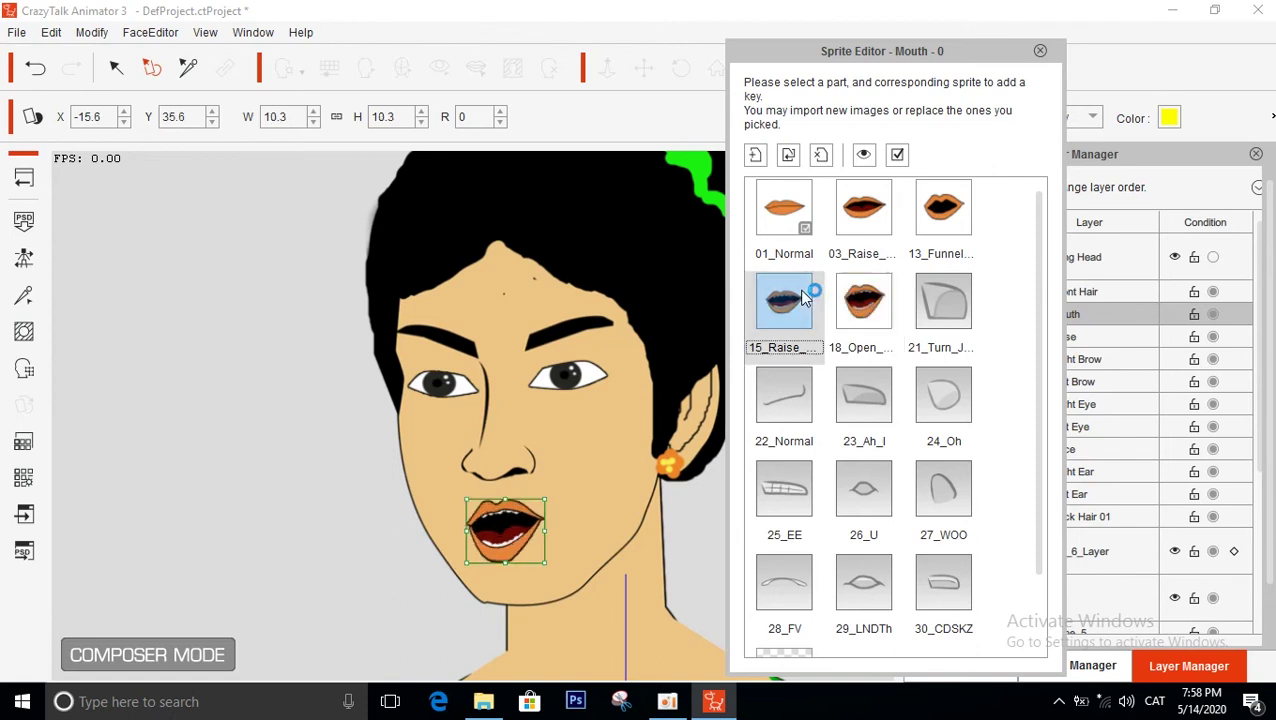
click(852, 309)
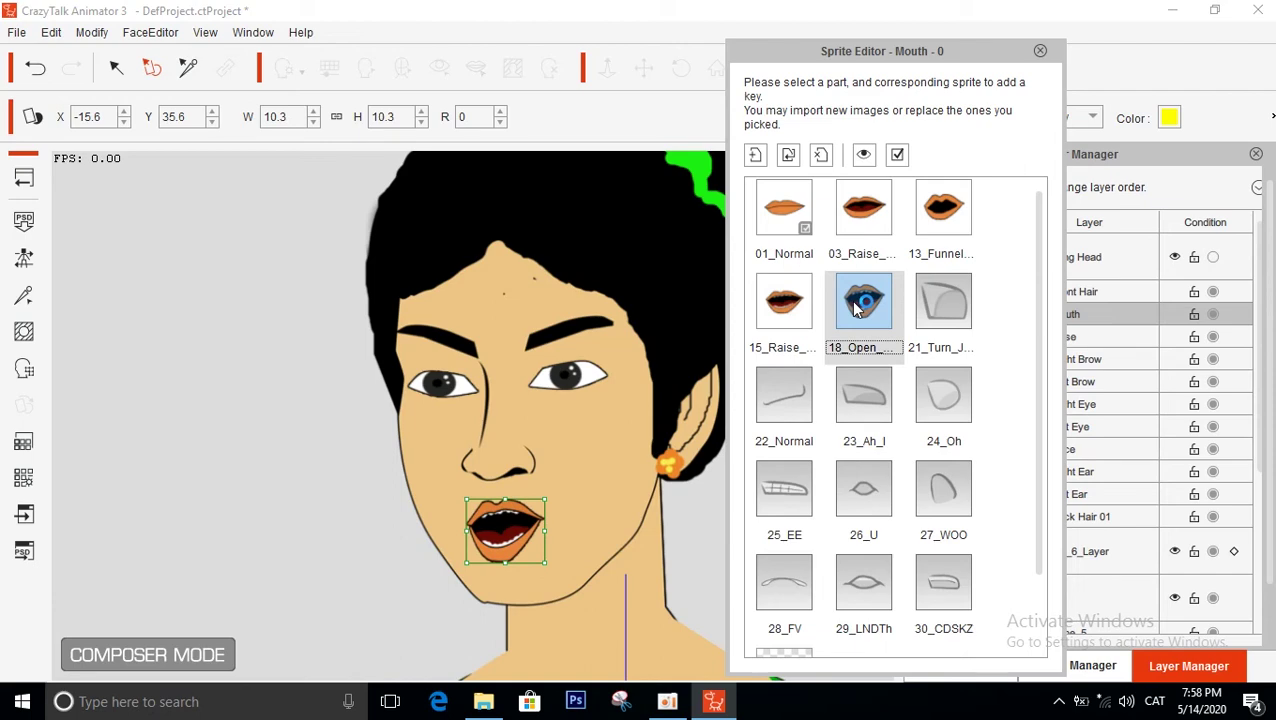
Replace the 21_Turn_J sprite with the m1 closed lips, scaled to about 9.1 and placed at about X -15.6, Y 36.3
double_click(940, 312)
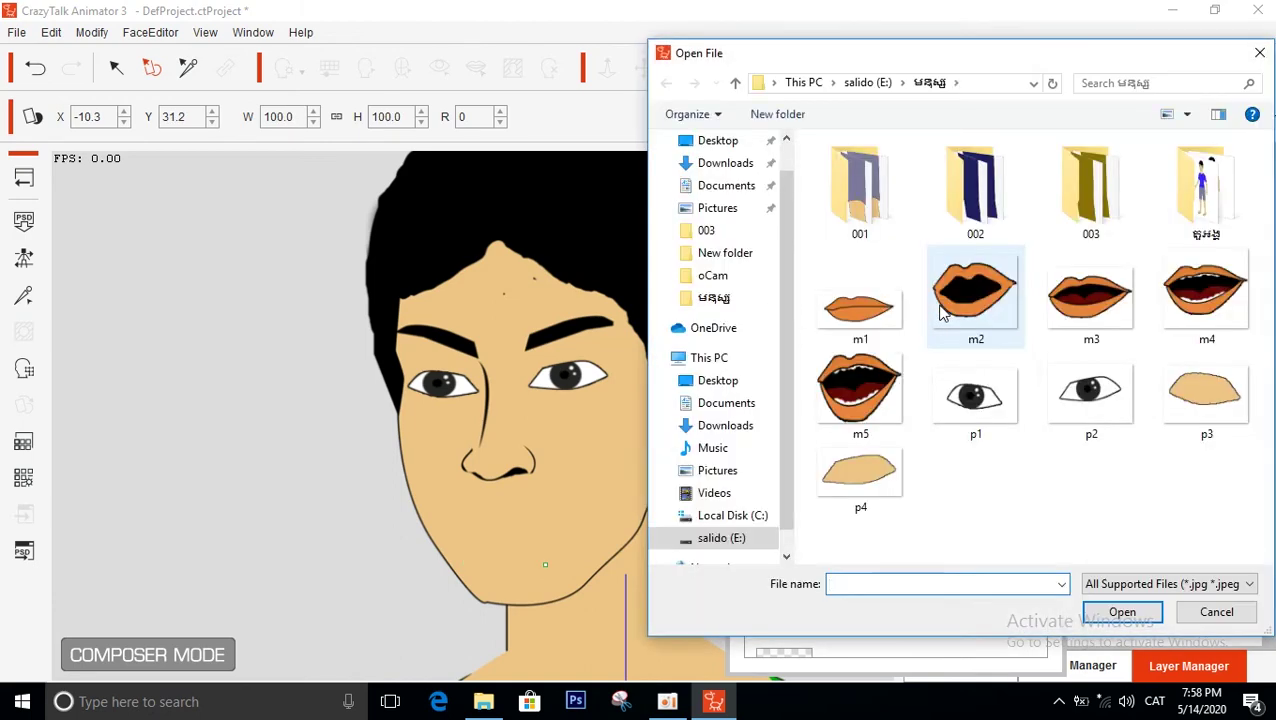
double_click(865, 330)
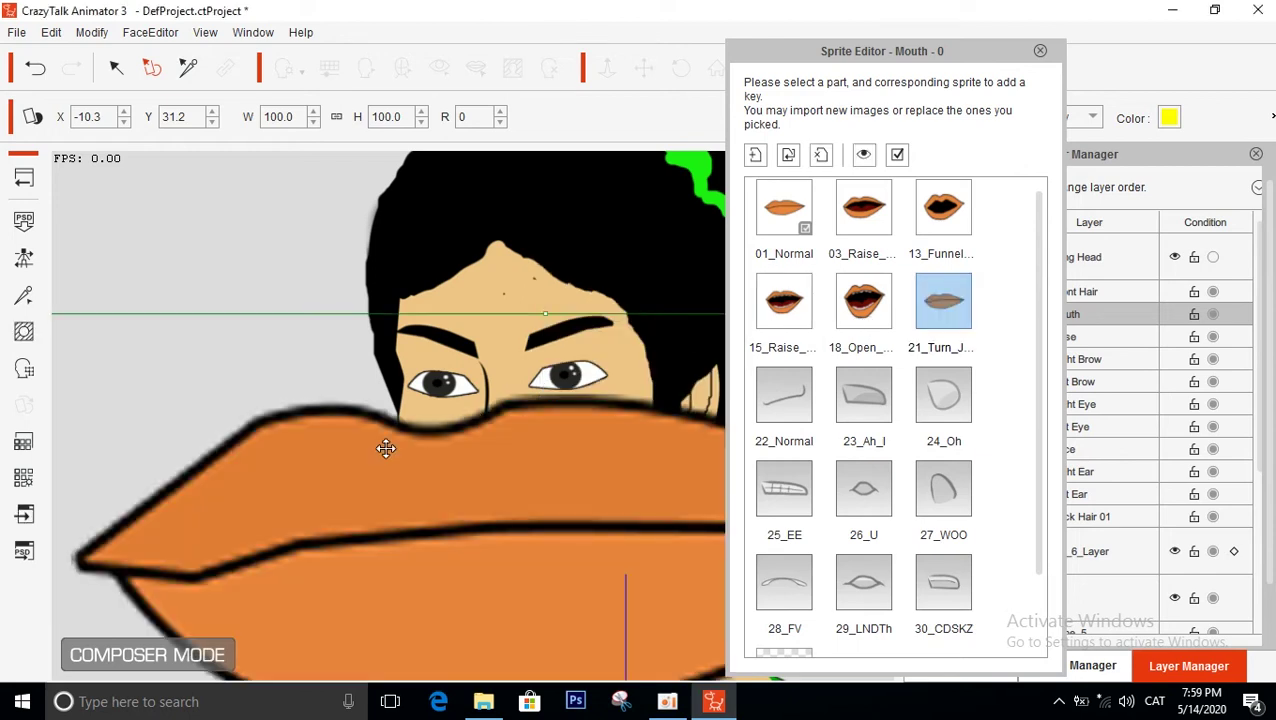
drag(308, 472, 530, 432)
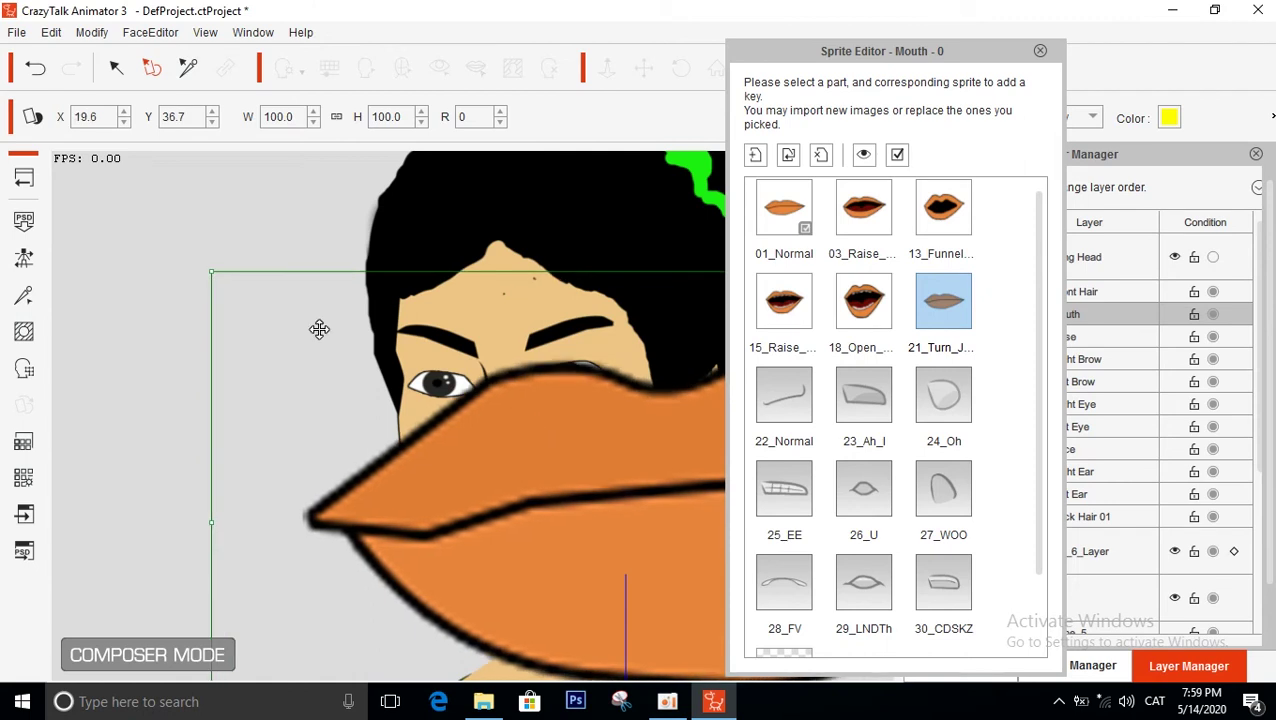
drag(209, 272, 531, 494)
drag(650, 514, 407, 507)
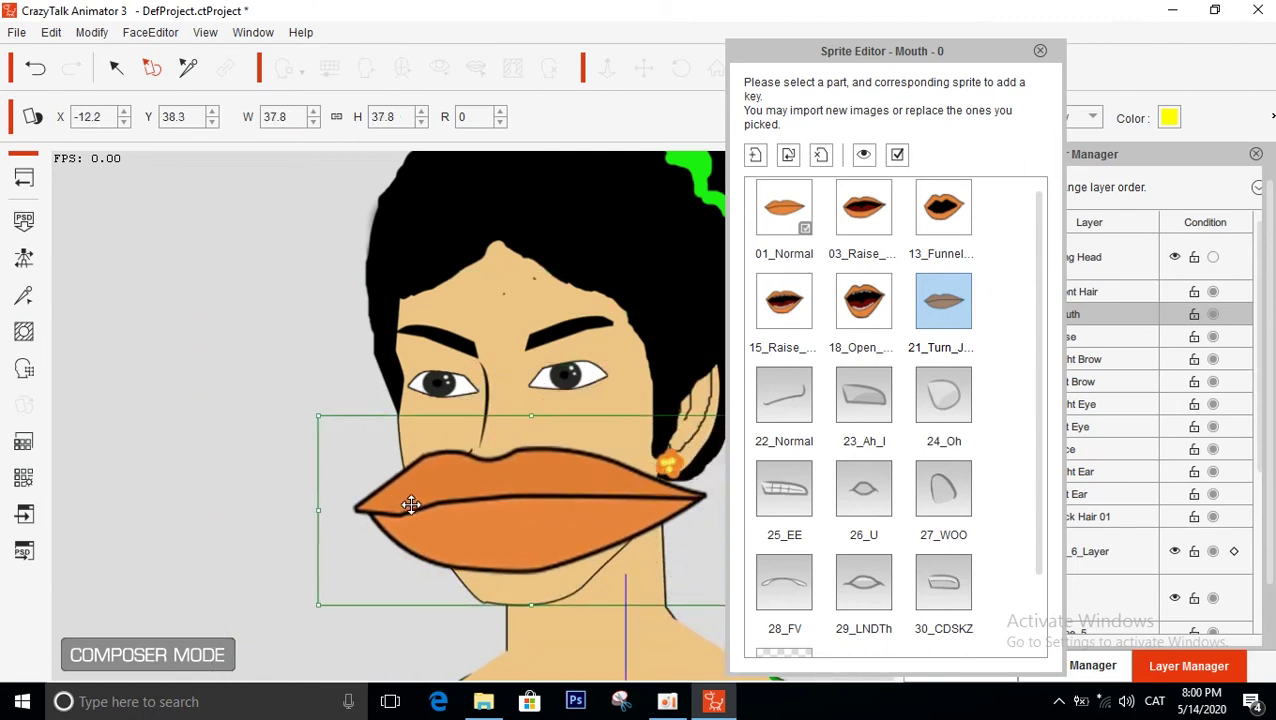
drag(312, 421, 480, 489)
drag(559, 509, 534, 525)
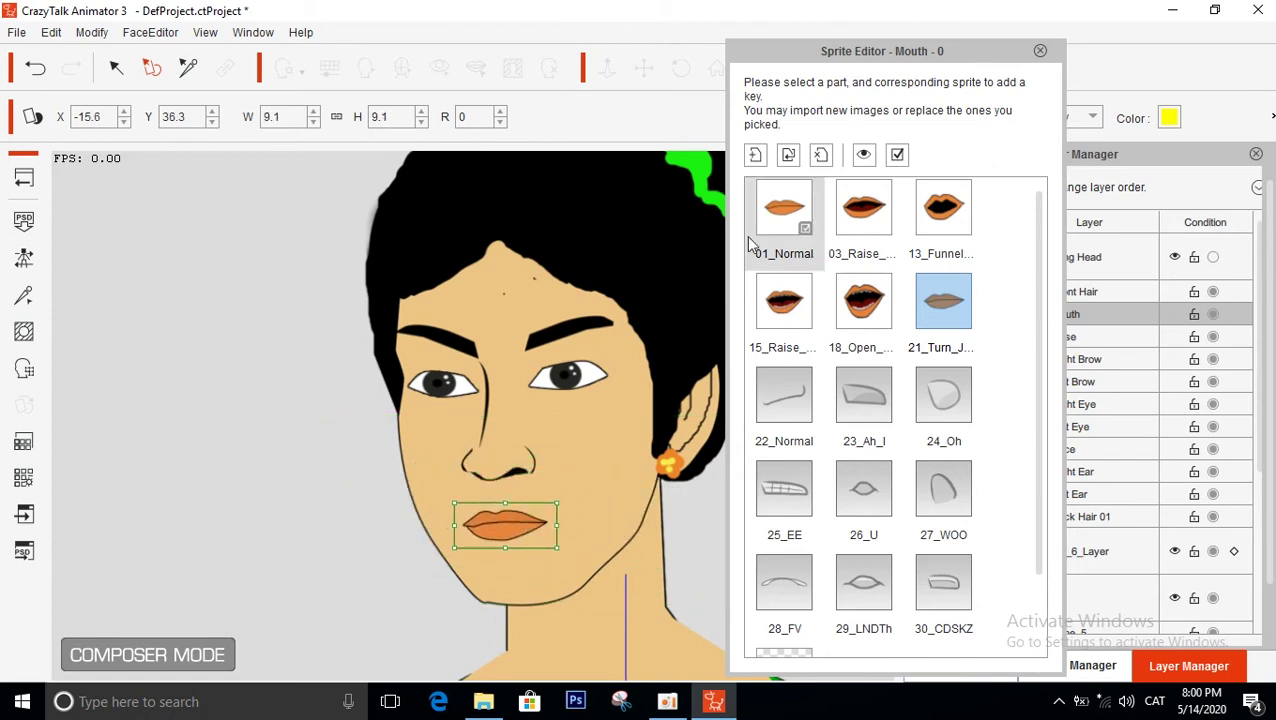
Compare the 21_Turn_J sprite with 01_Normal and enlarge it to about 9.3 at X -15.6, Y 36.3
click(773, 220)
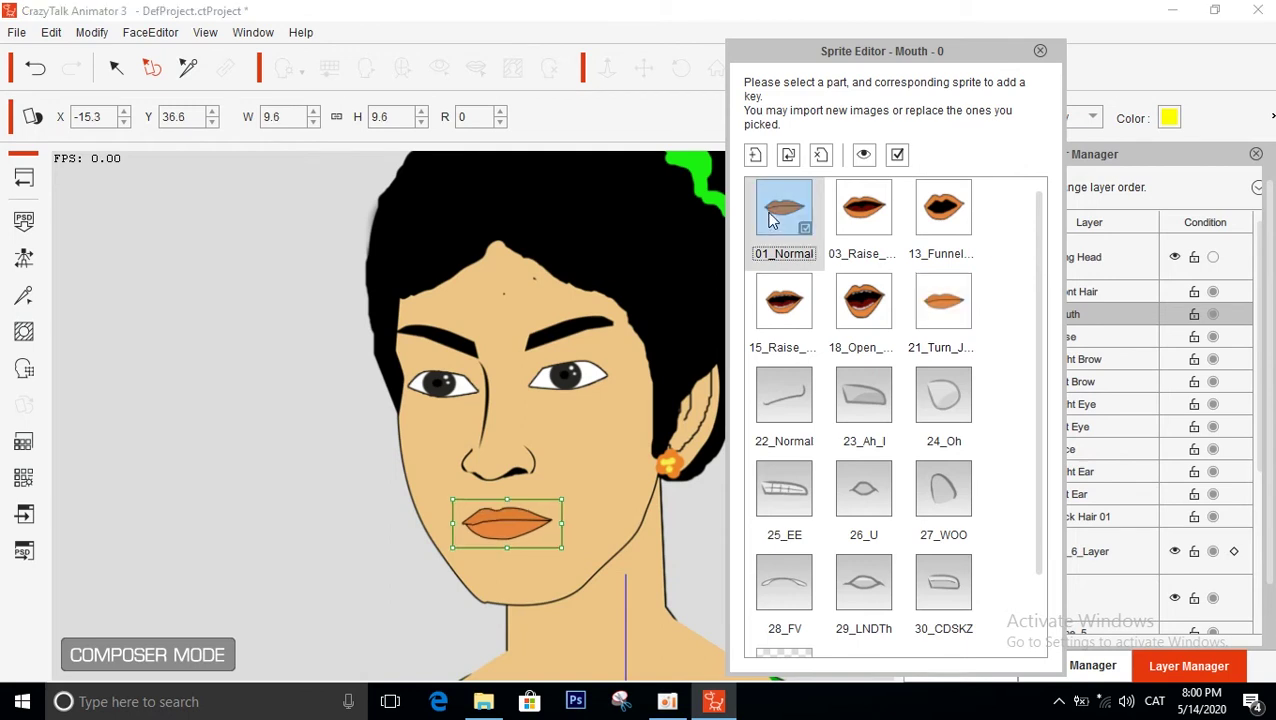
click(957, 318)
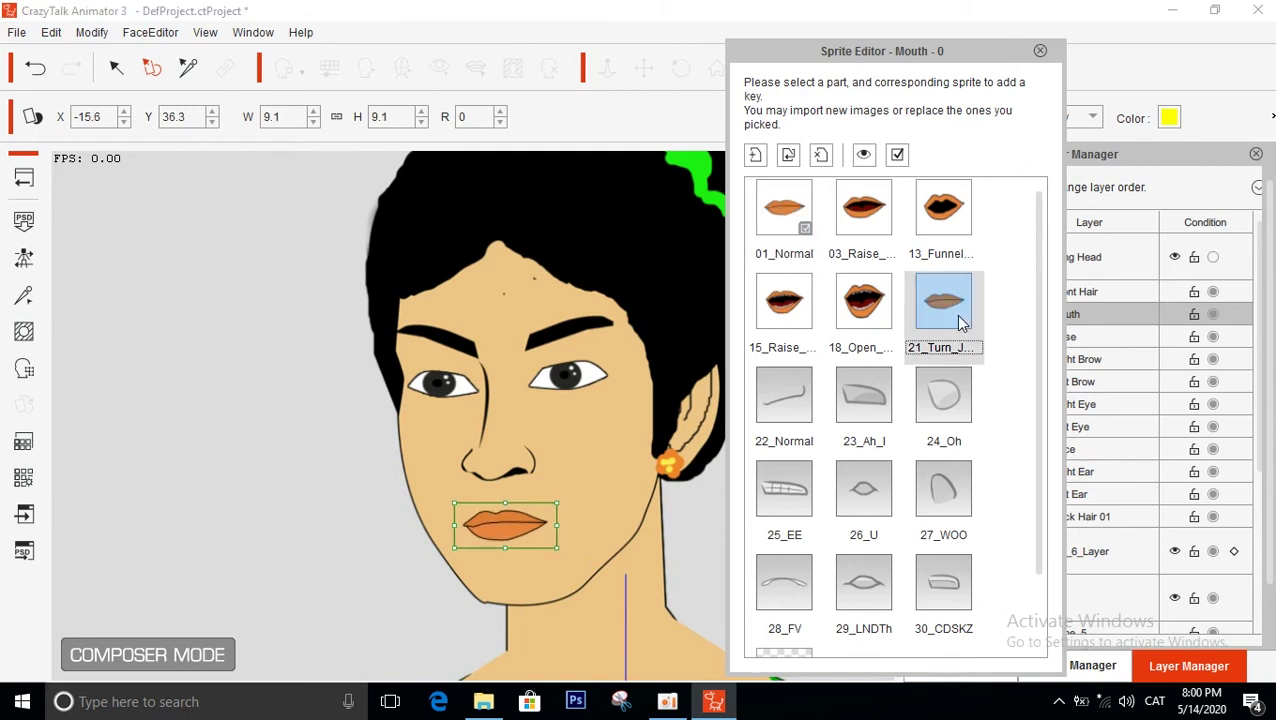
click(558, 548)
drag(558, 548, 561, 550)
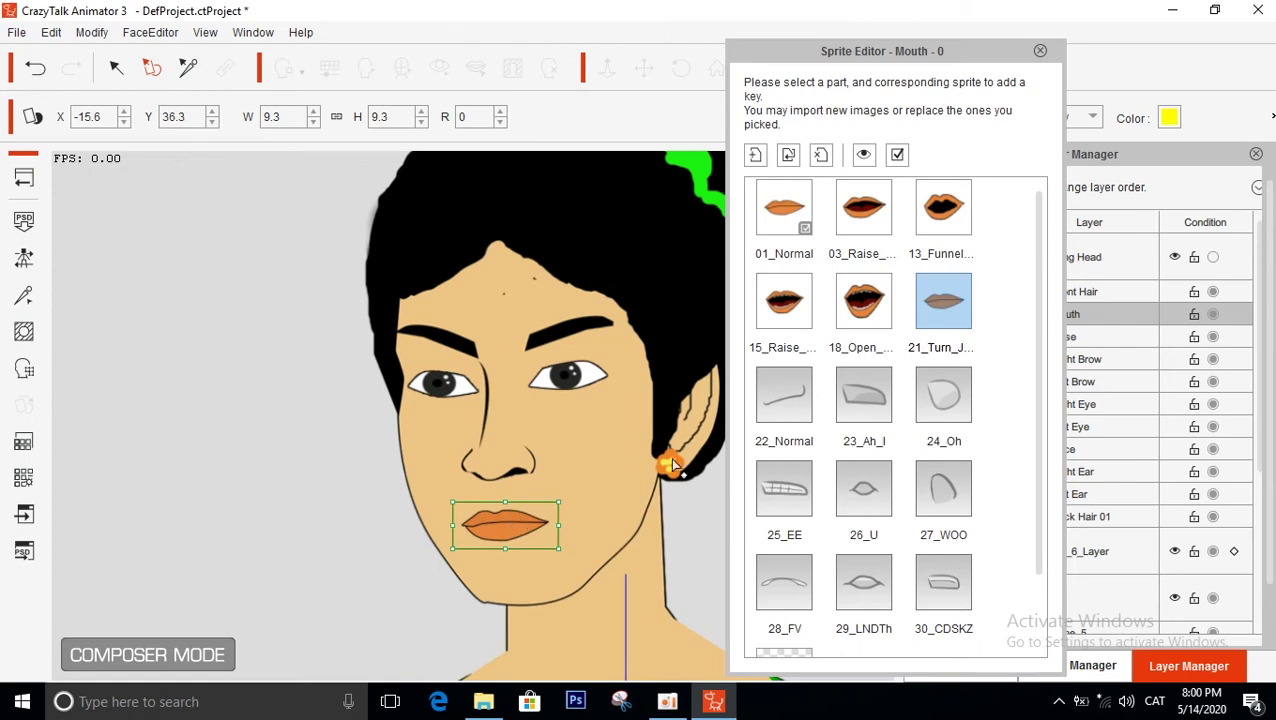
Replace the 22_Normal sprite with m3, scale it to about 9.7 at X -15.8, Y 36.0, and compare it with 03_Raise
double_click(800, 400)
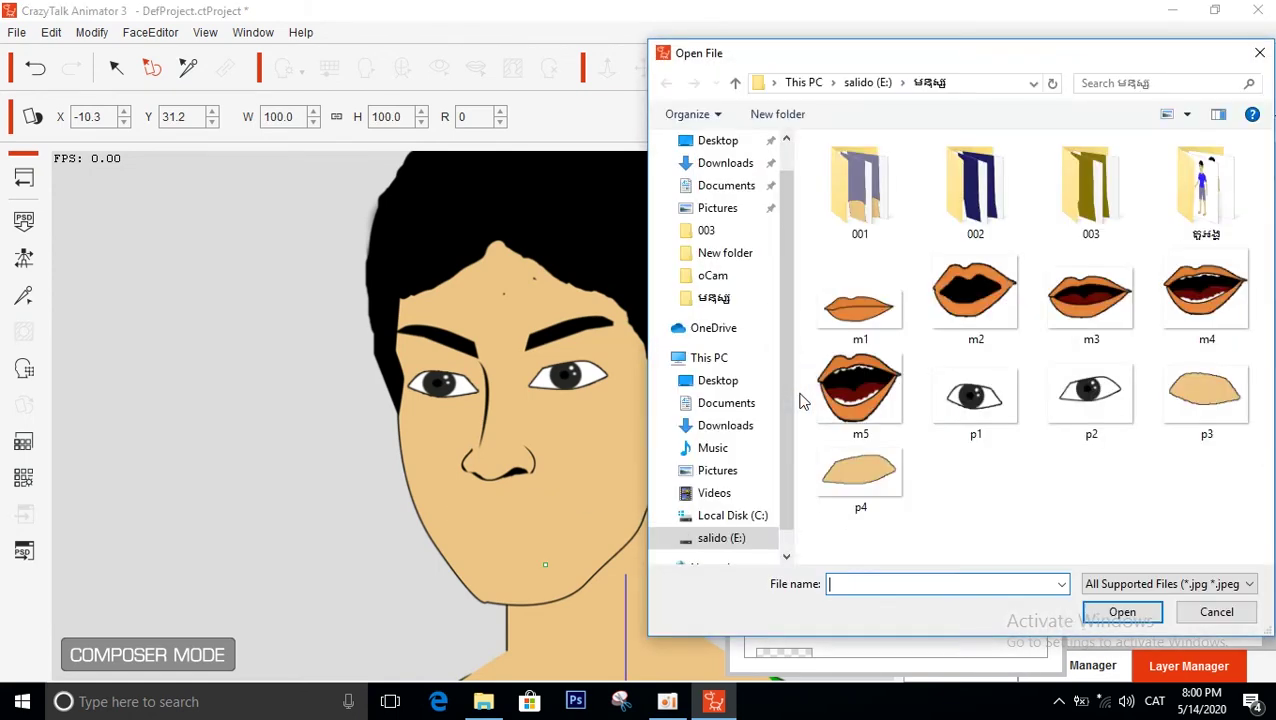
double_click(1068, 316)
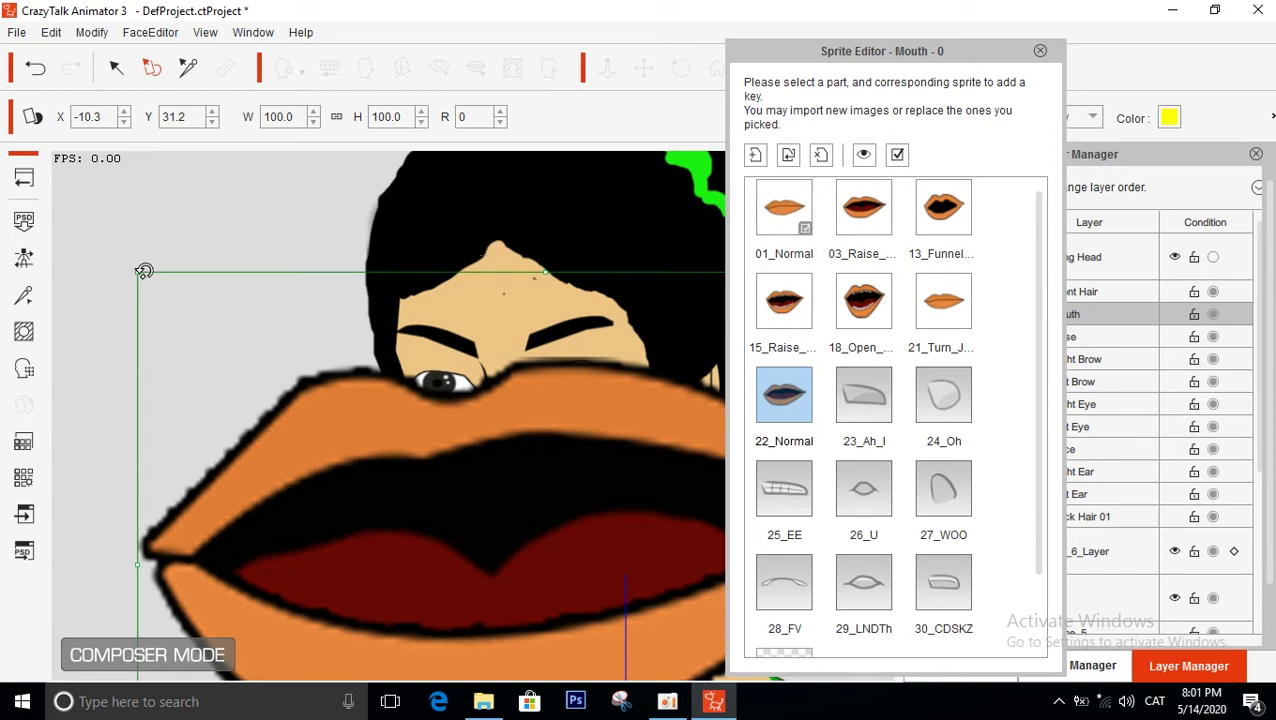
drag(136, 270, 500, 527)
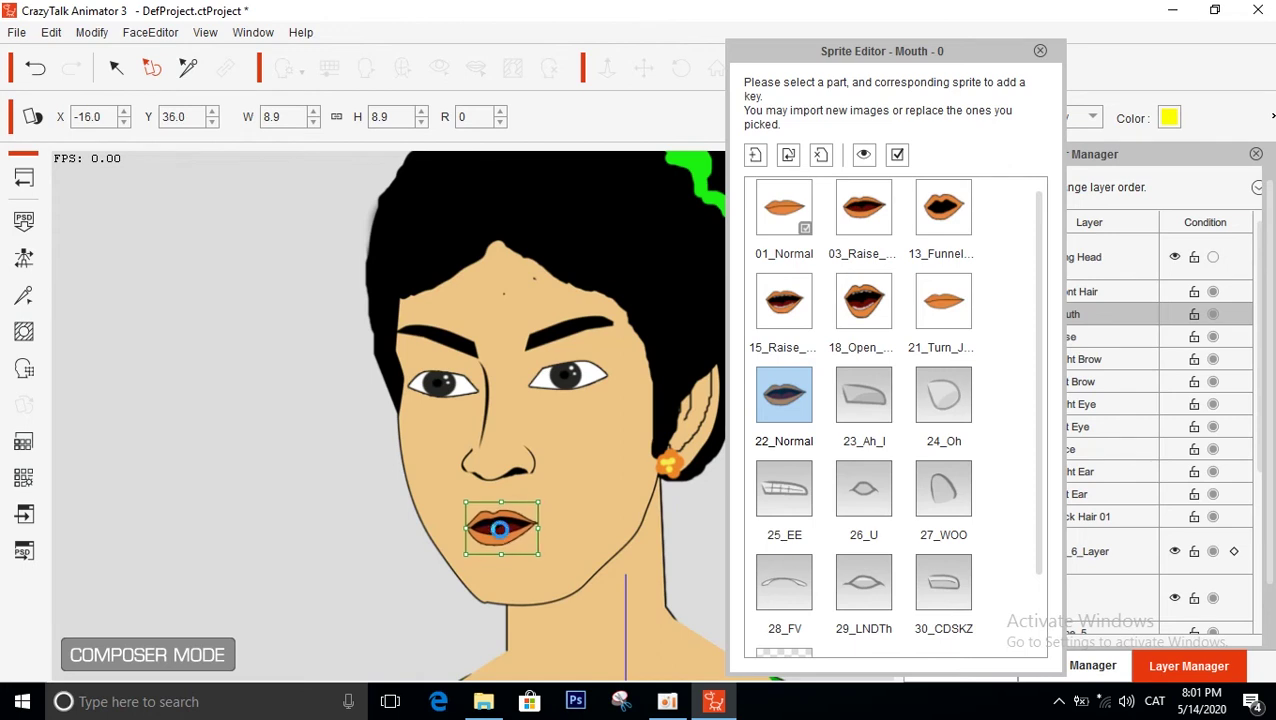
click(866, 218)
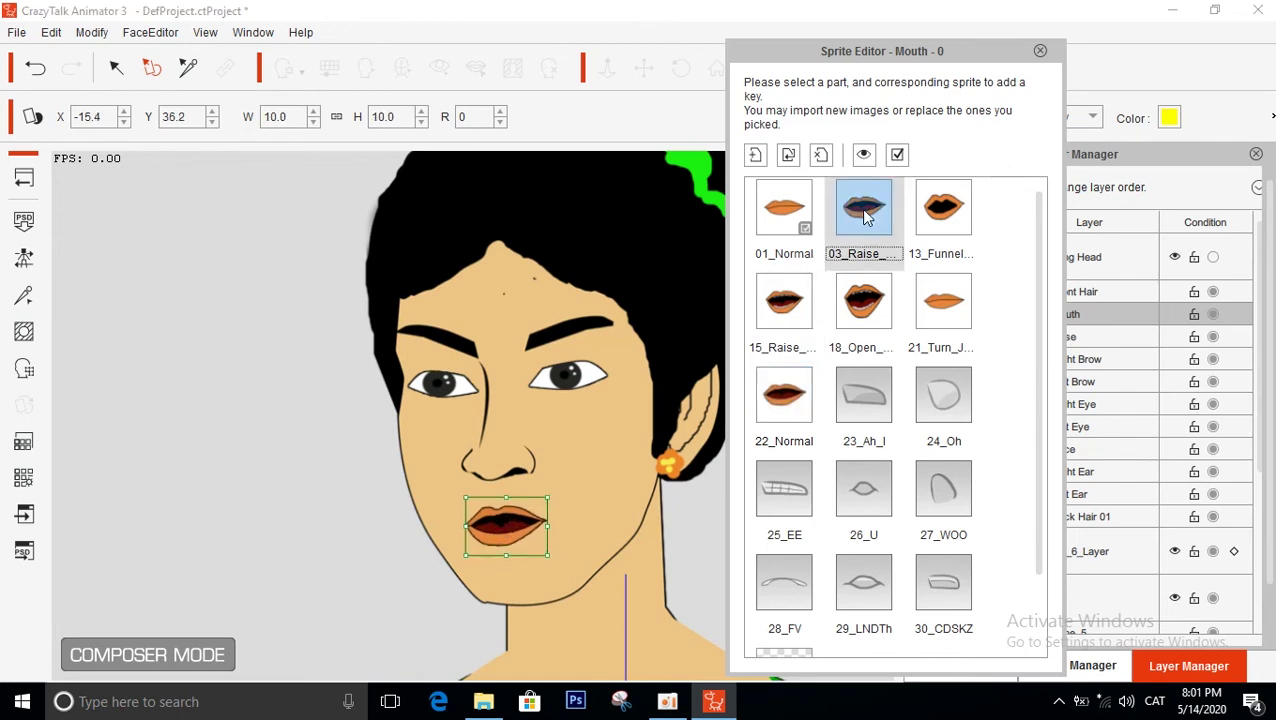
click(803, 388)
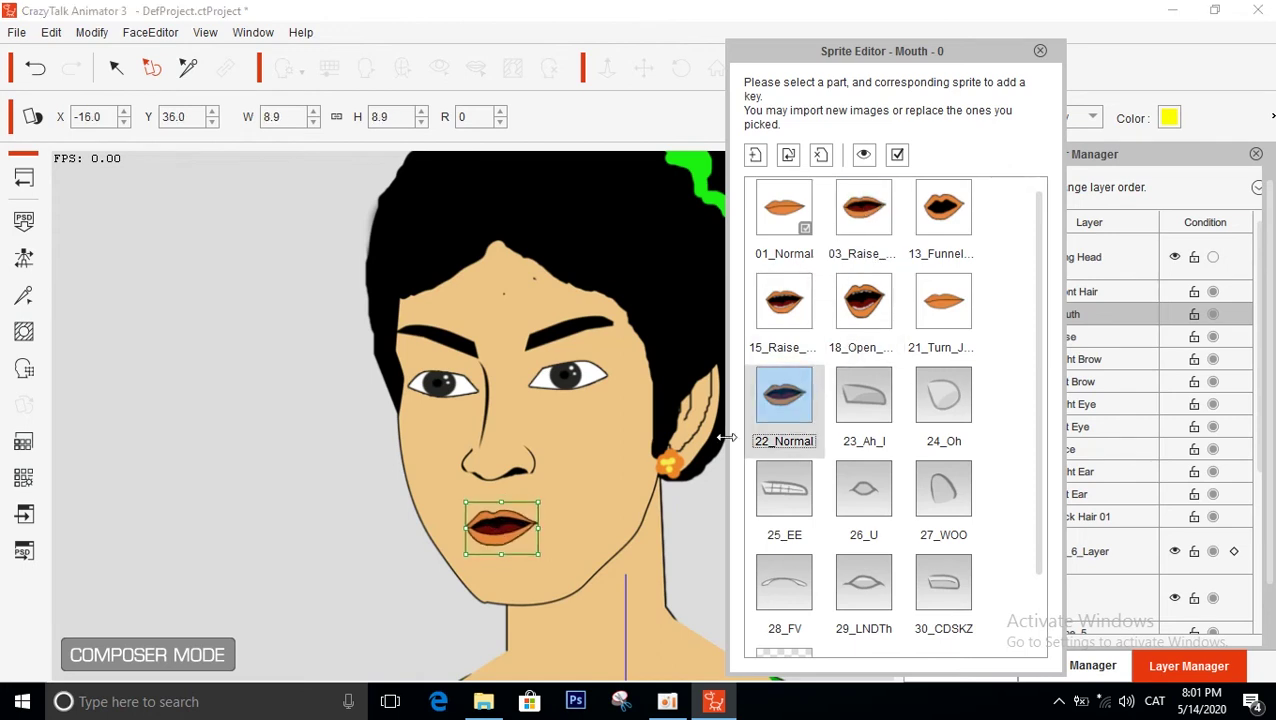
click(540, 555)
drag(540, 555, 503, 525)
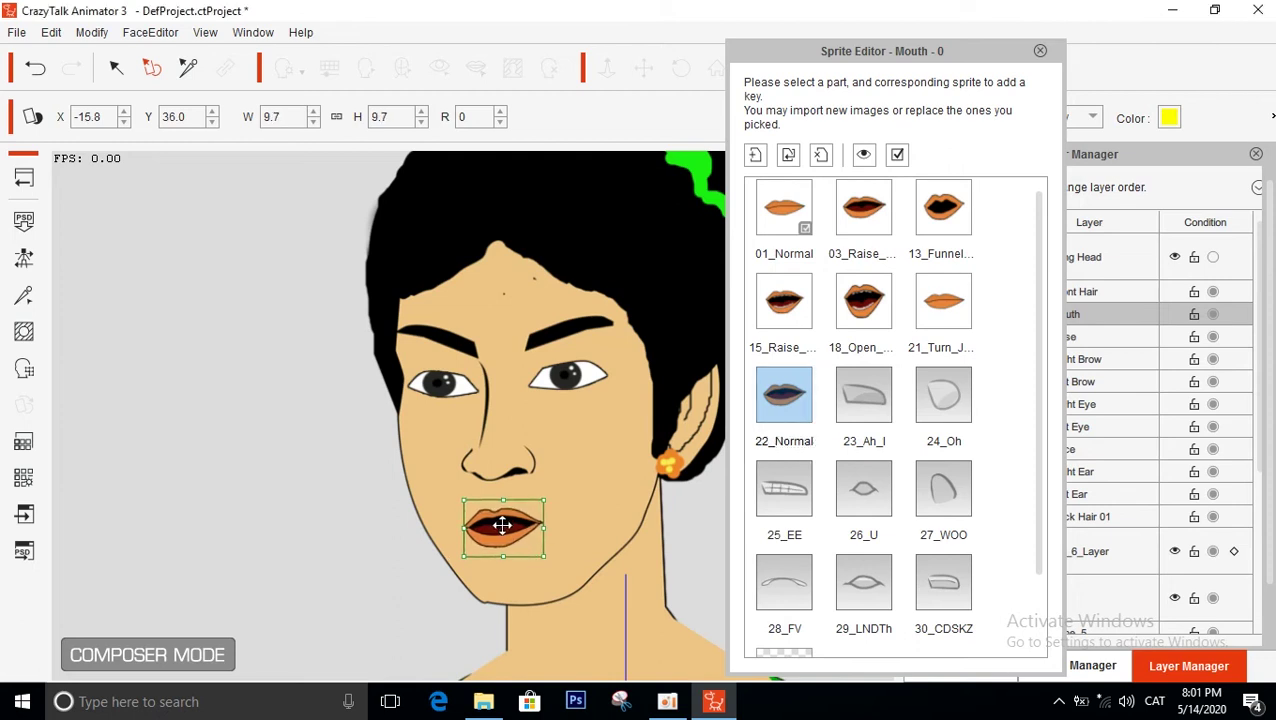
click(855, 224)
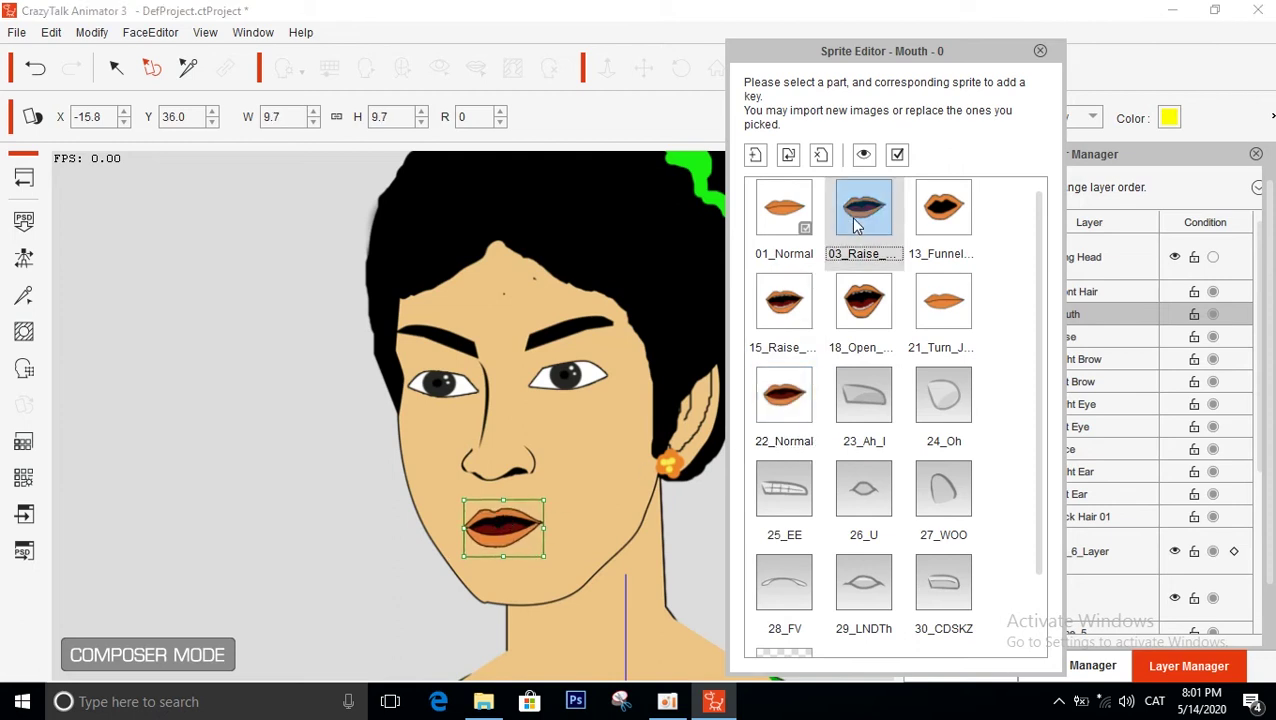
click(803, 405)
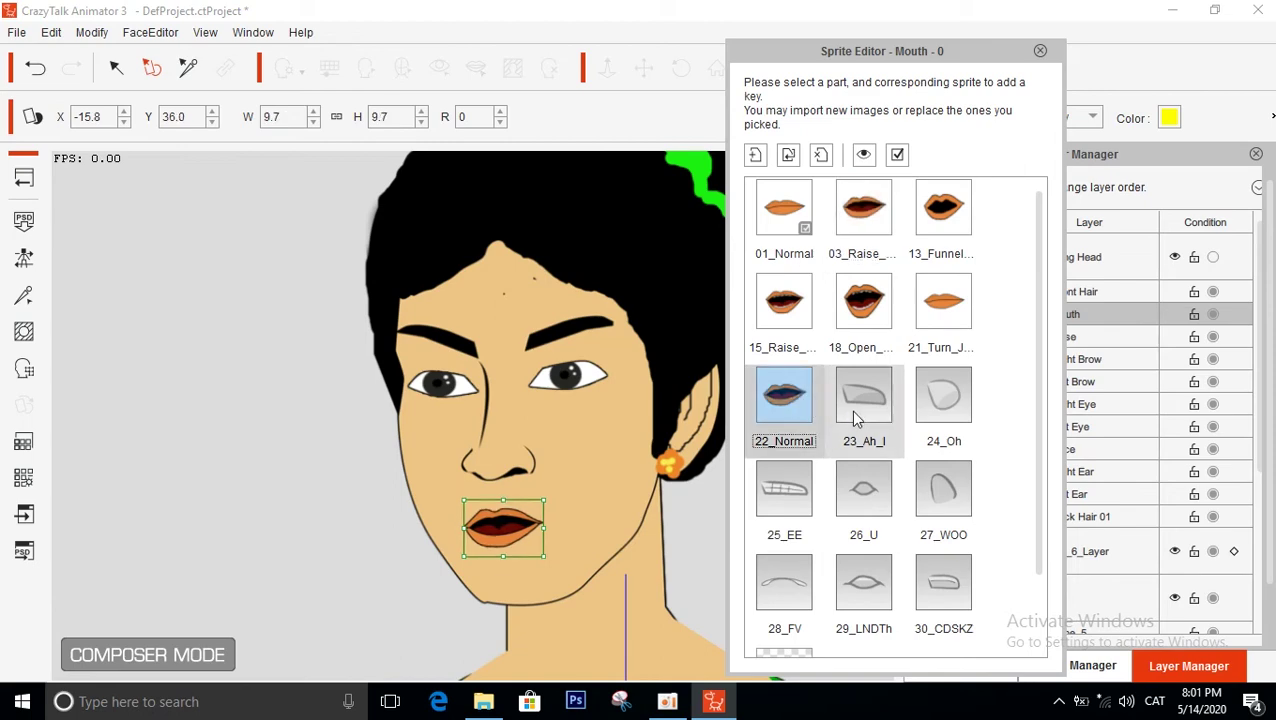
Replace the 23_Ah_I sprite with m2, scale it to about 8.6 at X -16.0, Y 36.1, and compare it with 22_Normal
click(868, 405)
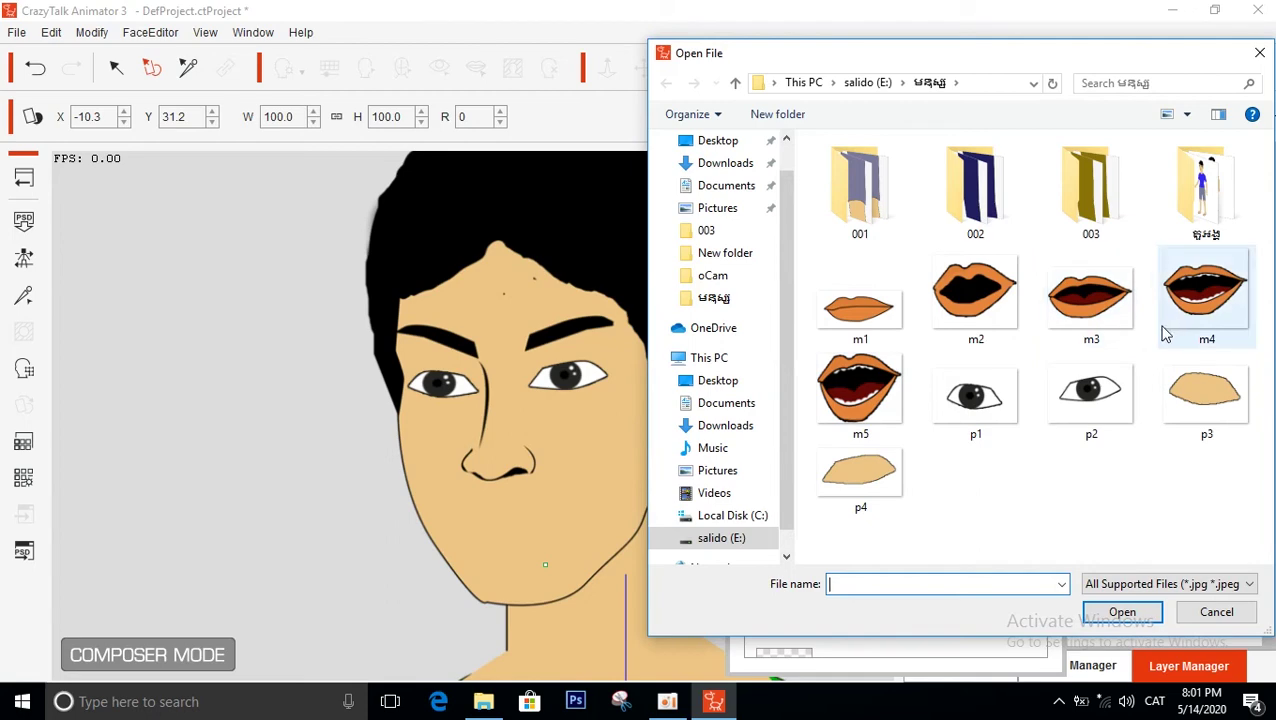
double_click(990, 308)
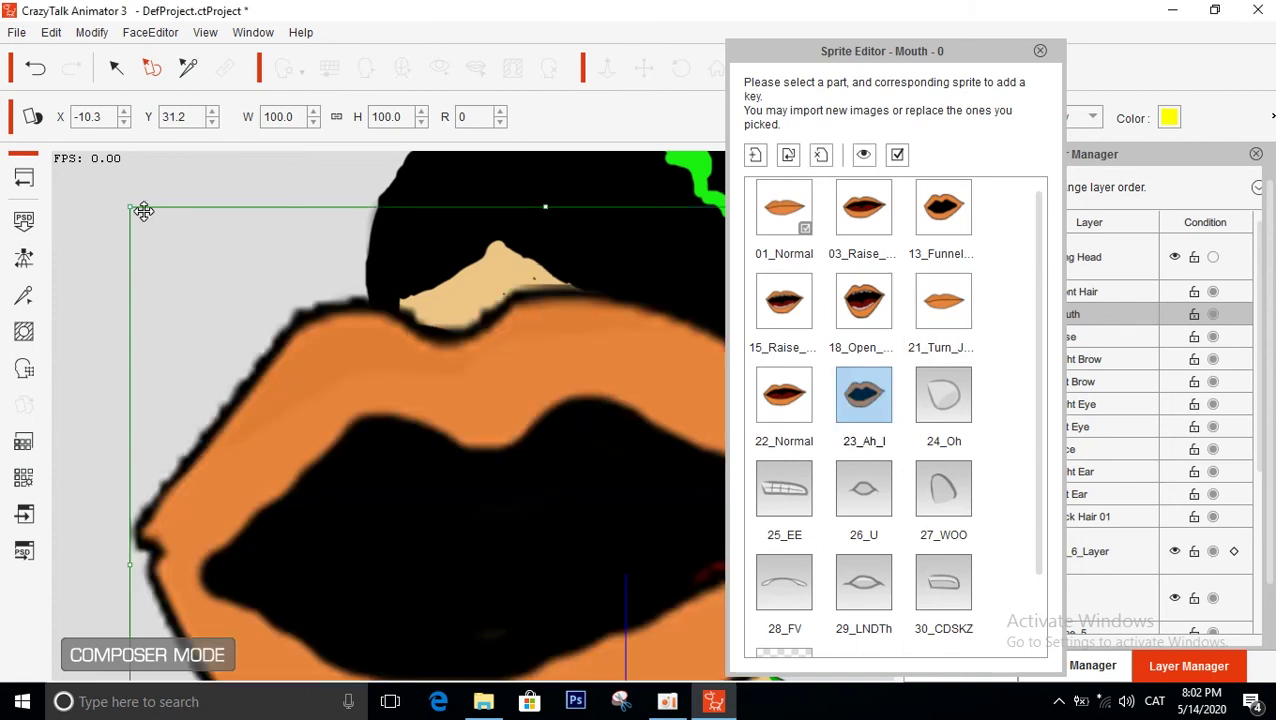
drag(132, 207, 512, 474)
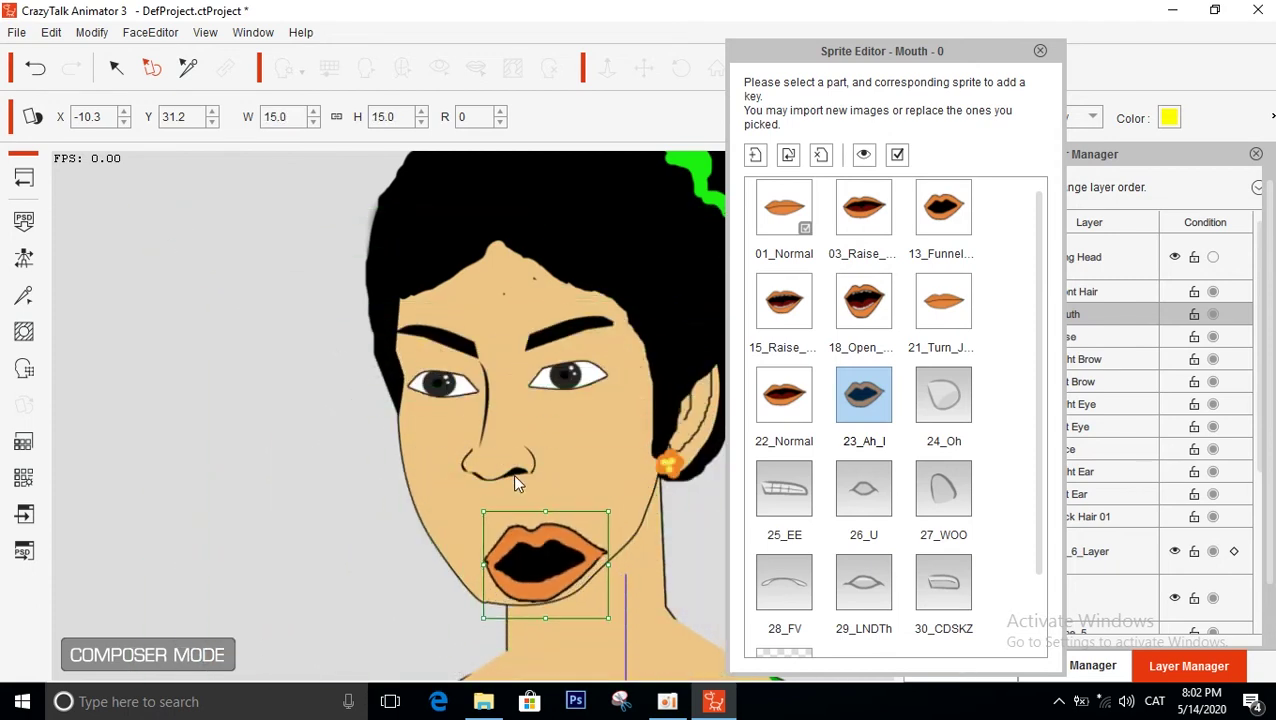
mouse_move(520, 533)
mouse_down()
mouse_move(451, 484)
mouse_move(502, 524)
mouse_up()
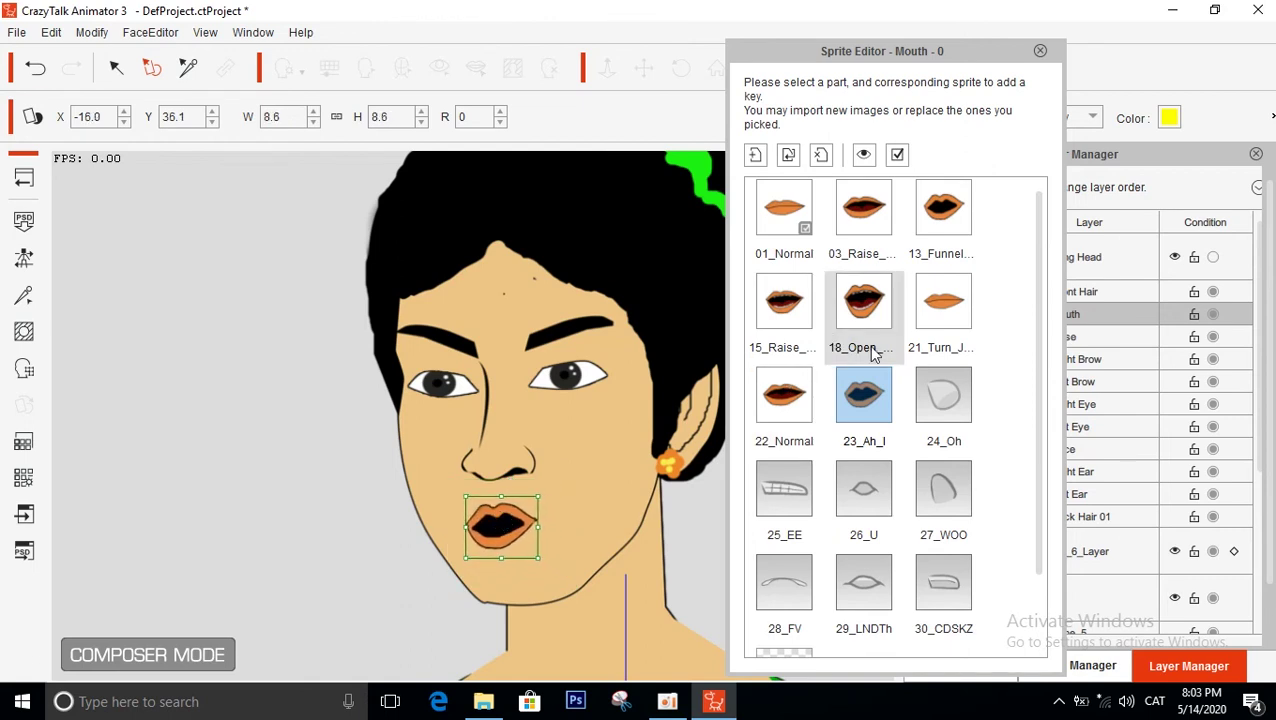
click(799, 390)
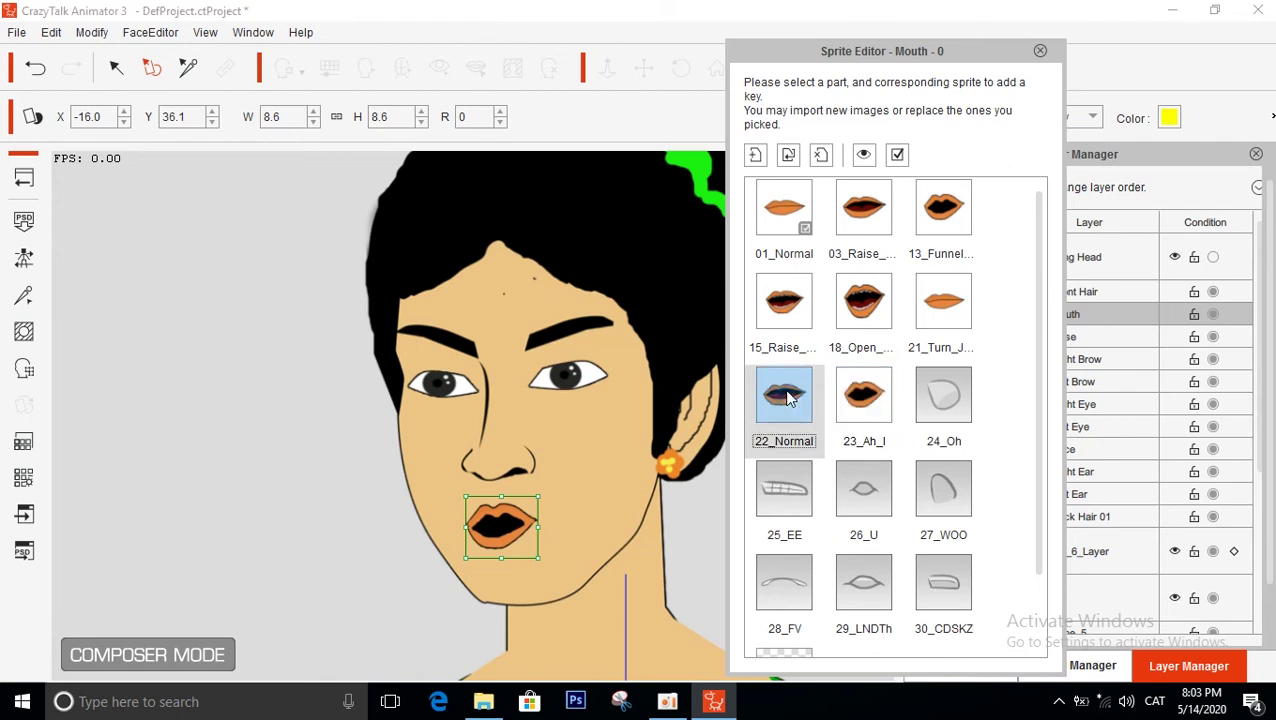
click(860, 402)
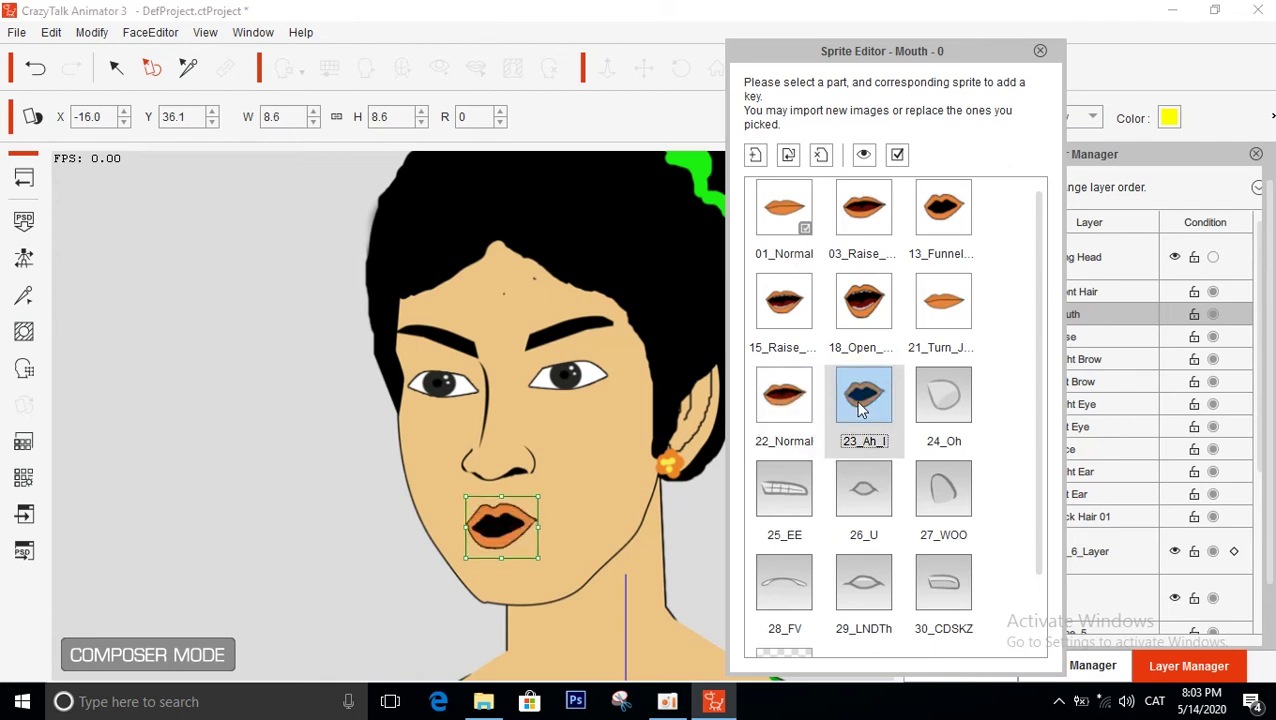
Replace the 24_Oh sprite with m4, scaled to about 12.8 and placed over the mouth at about X -15.9, Y 36.3
double_click(950, 400)
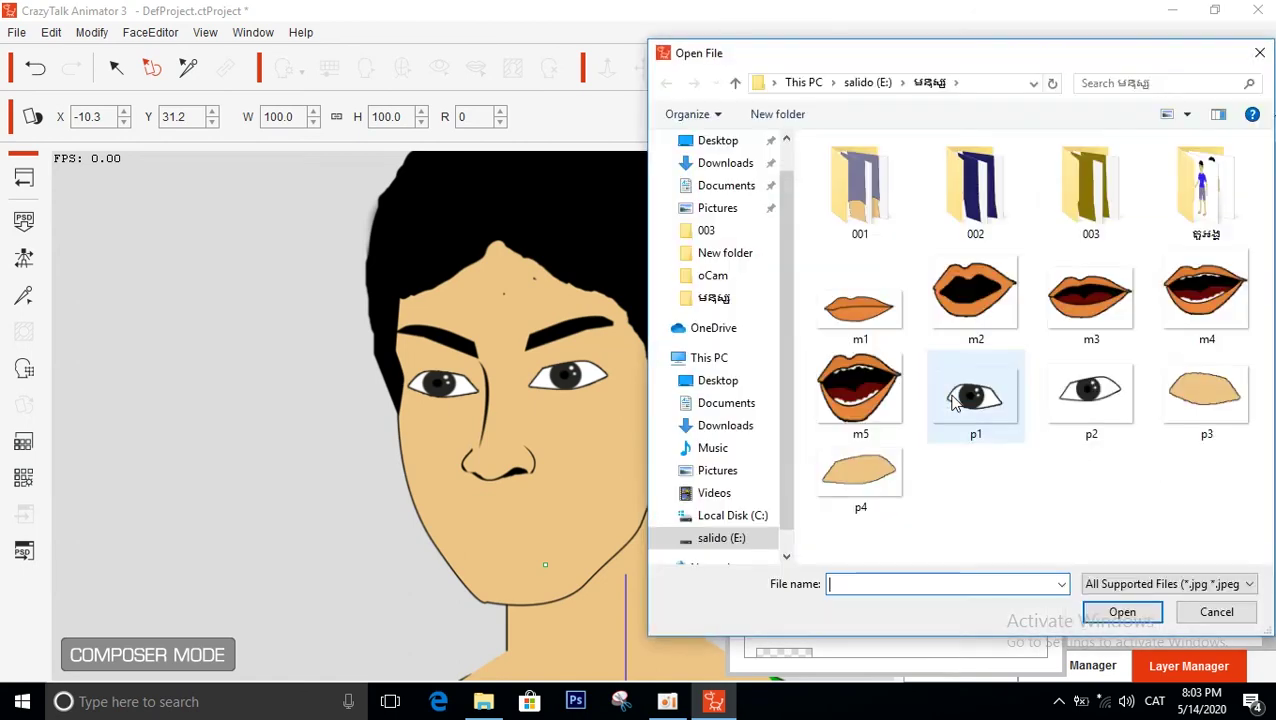
click(1203, 313)
double_click(1203, 313)
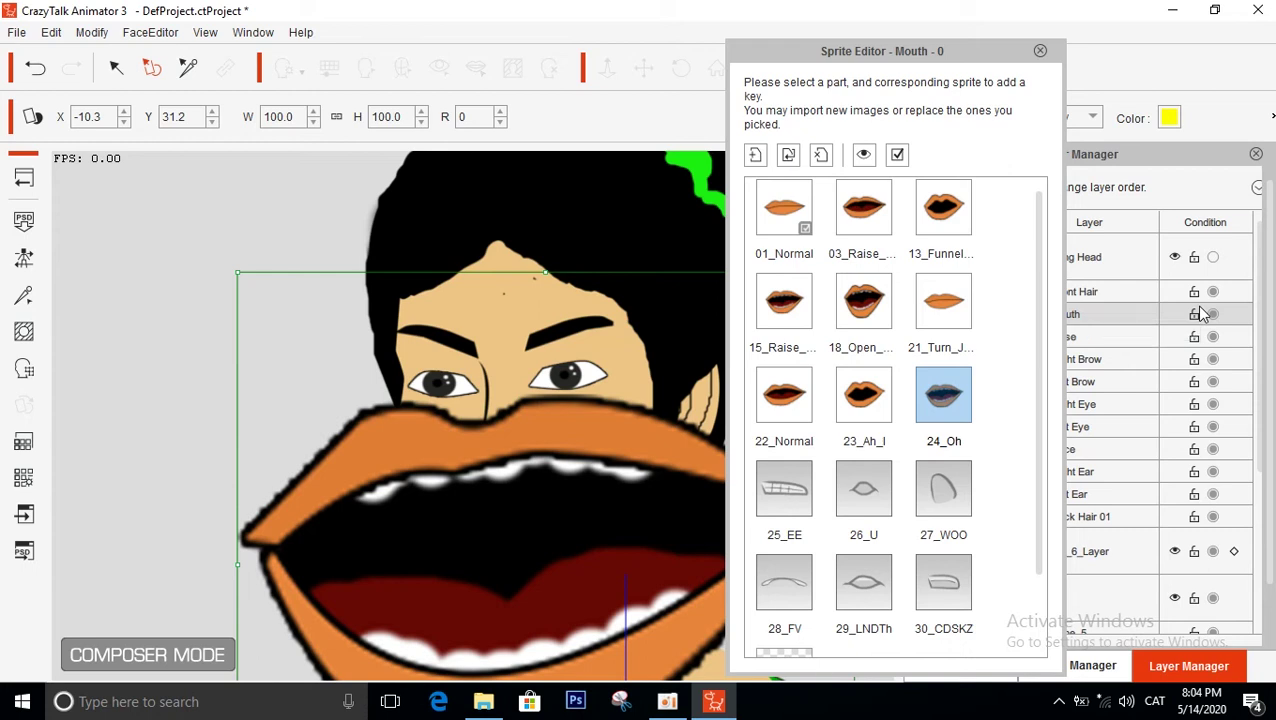
click(1200, 314)
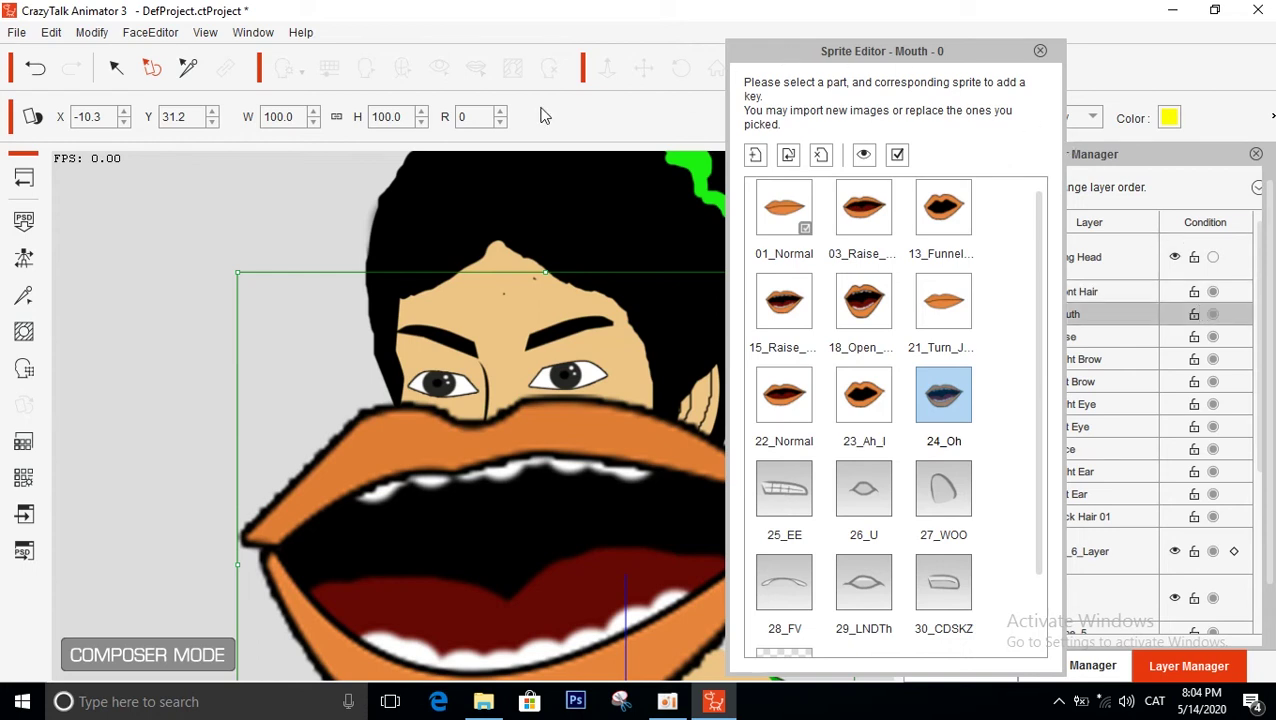
drag(240, 269, 544, 484)
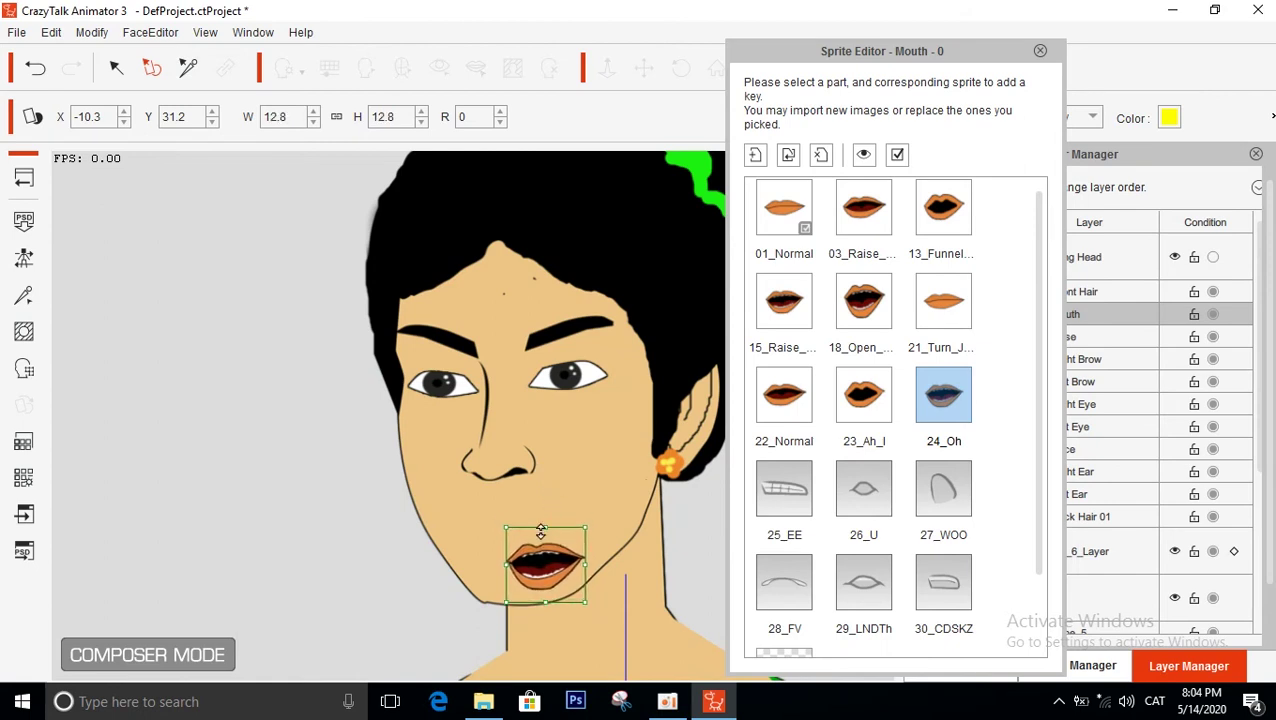
drag(544, 554, 500, 514)
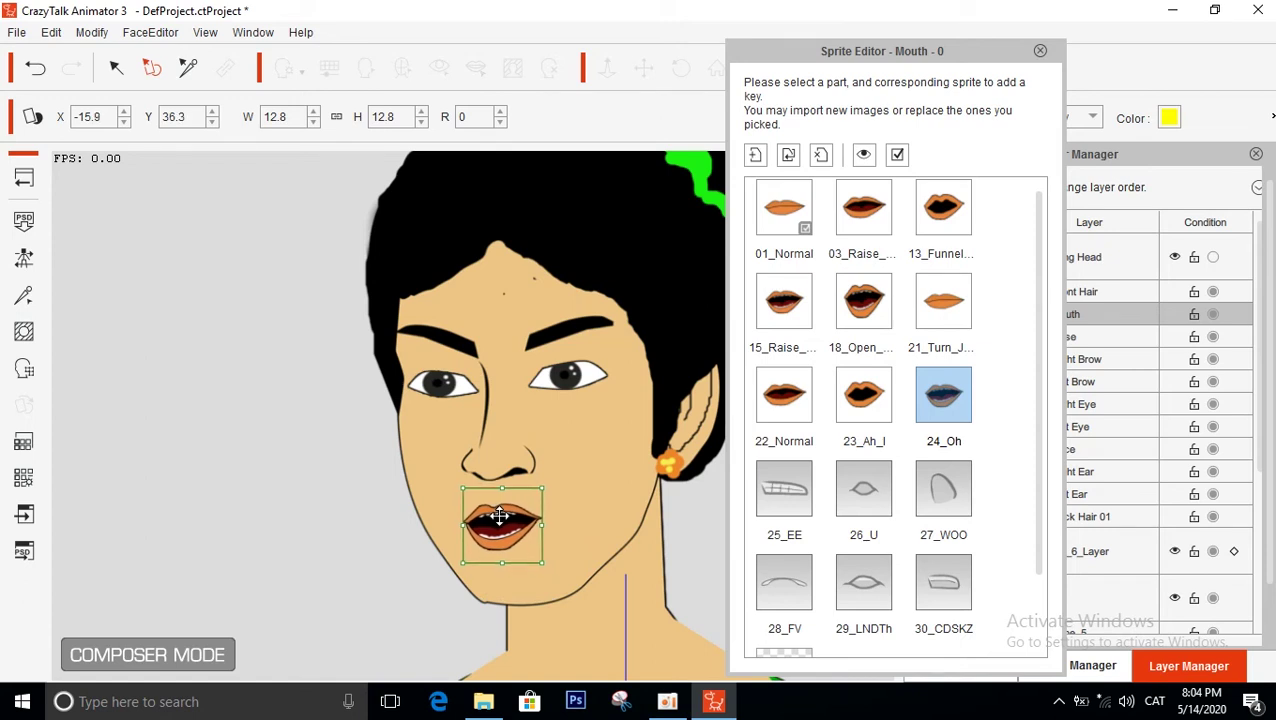
Compare the 24_Oh sprite with 23_Ah_I and 15_Raise, and adjust it to about 13.3 in size at X -15.6, Y 36.4
click(858, 398)
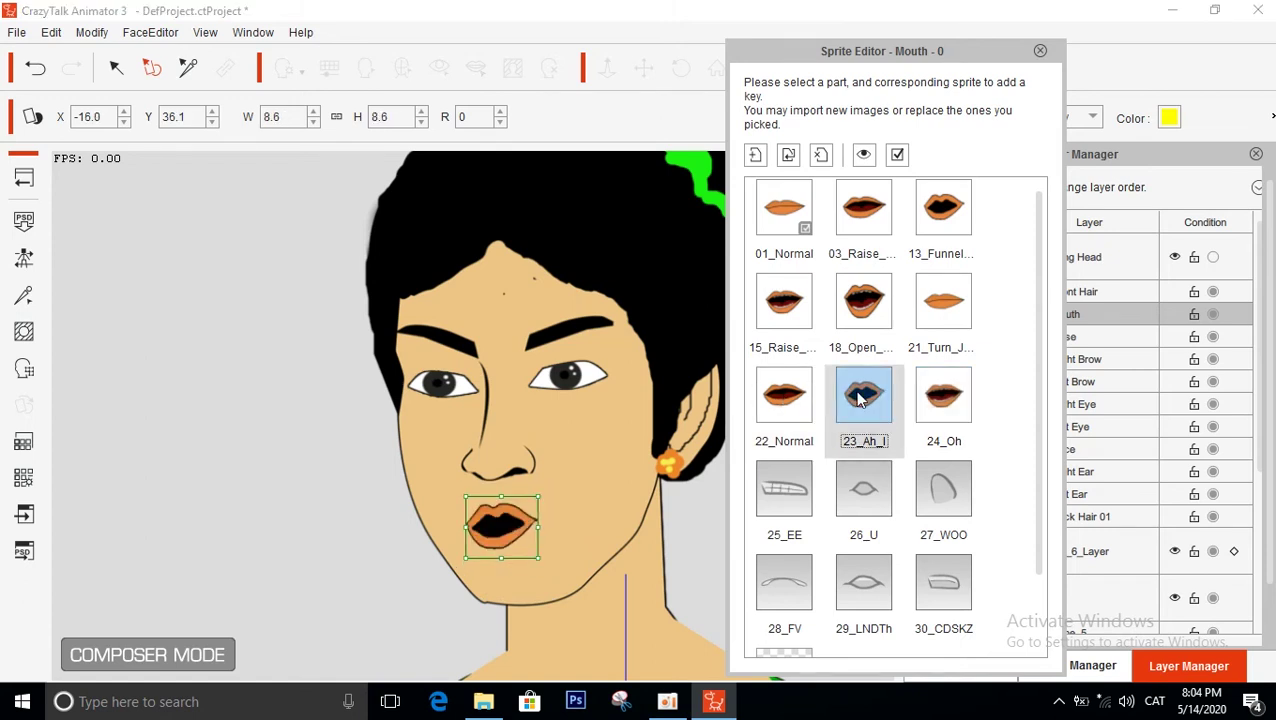
click(941, 402)
drag(543, 562, 519, 535)
click(787, 312)
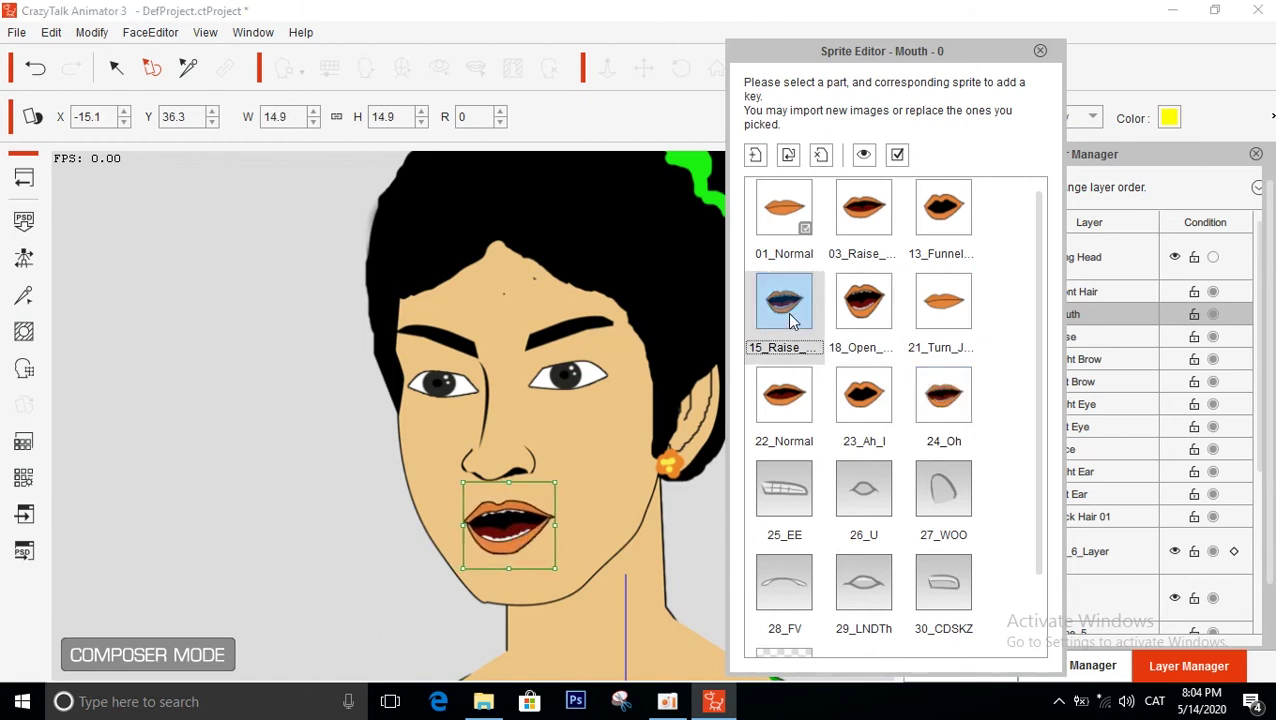
click(941, 402)
drag(555, 567, 511, 528)
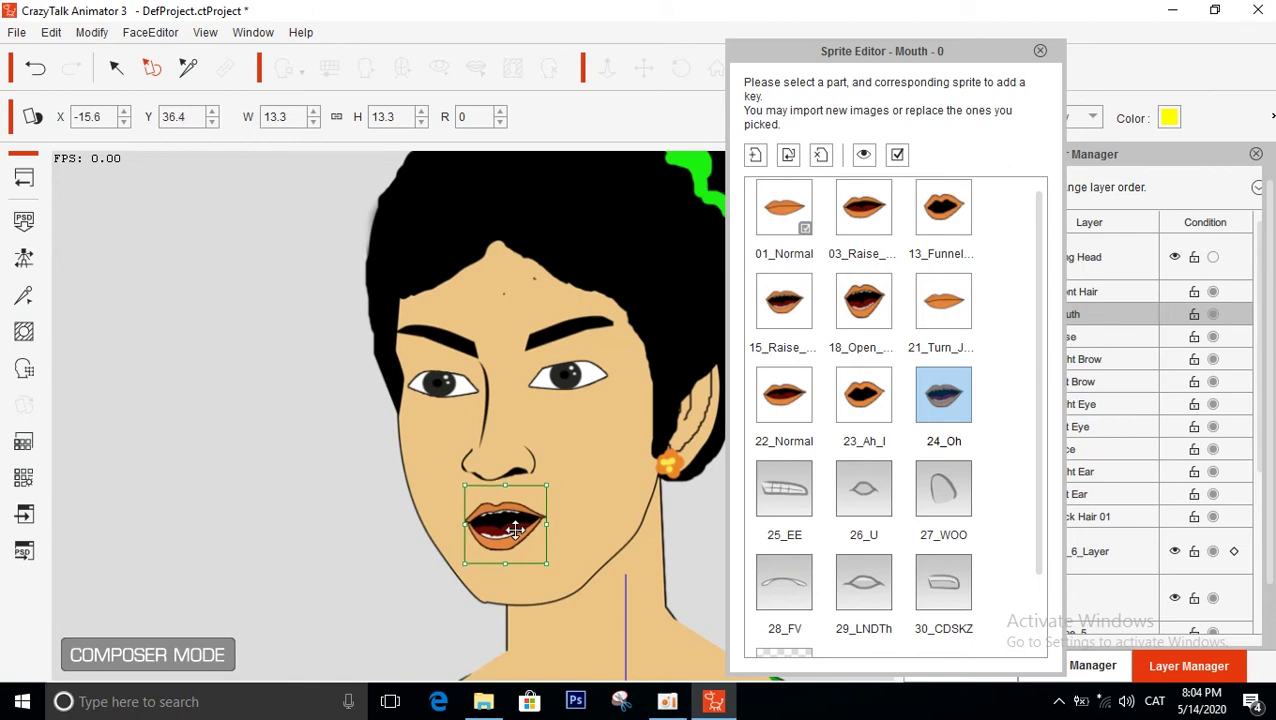
Replace the 25_EE sprite with m5, scale it to about 10.3 at X -15.8, Y 35.2, and compare it with 24_Oh
double_click(770, 505)
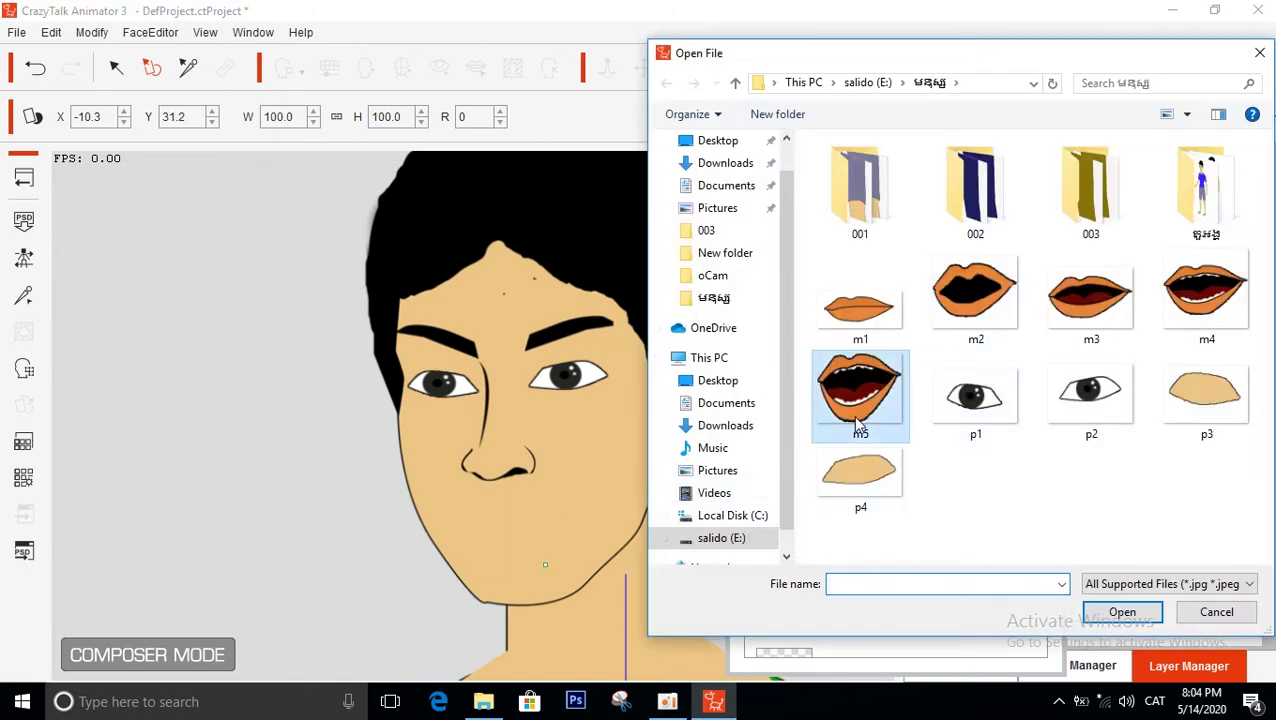
double_click(852, 415)
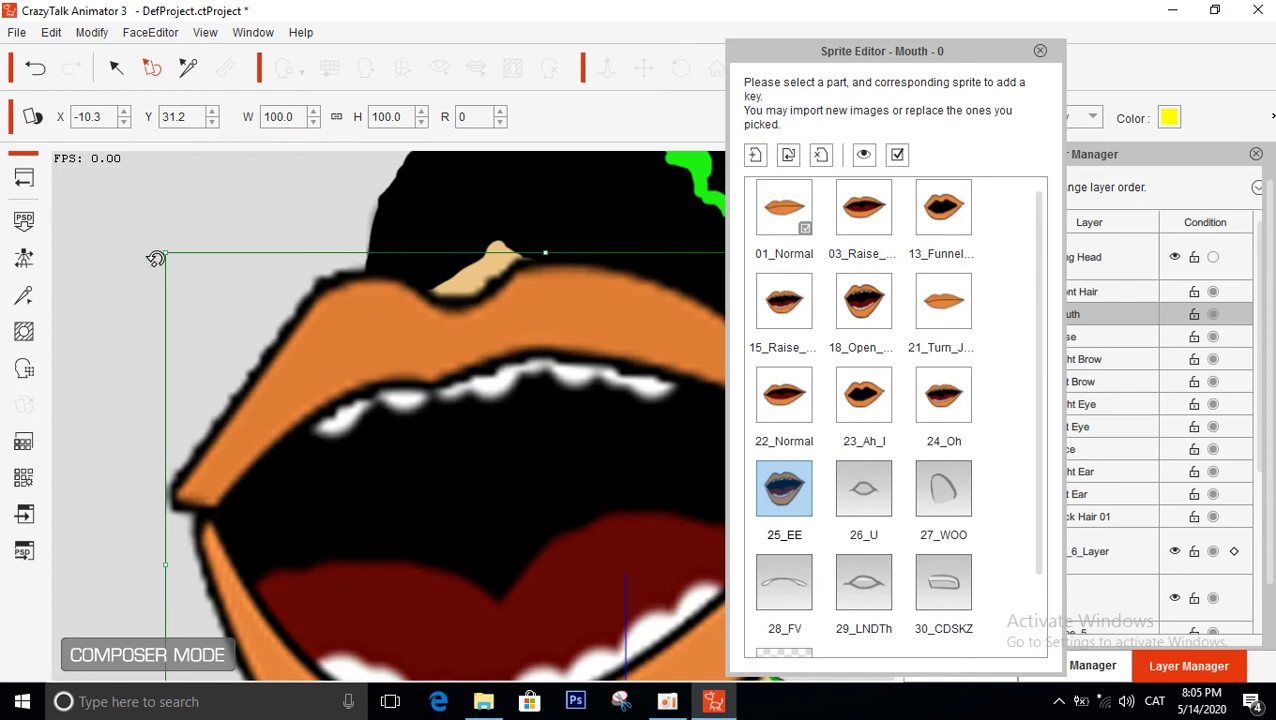
drag(162, 256, 498, 521)
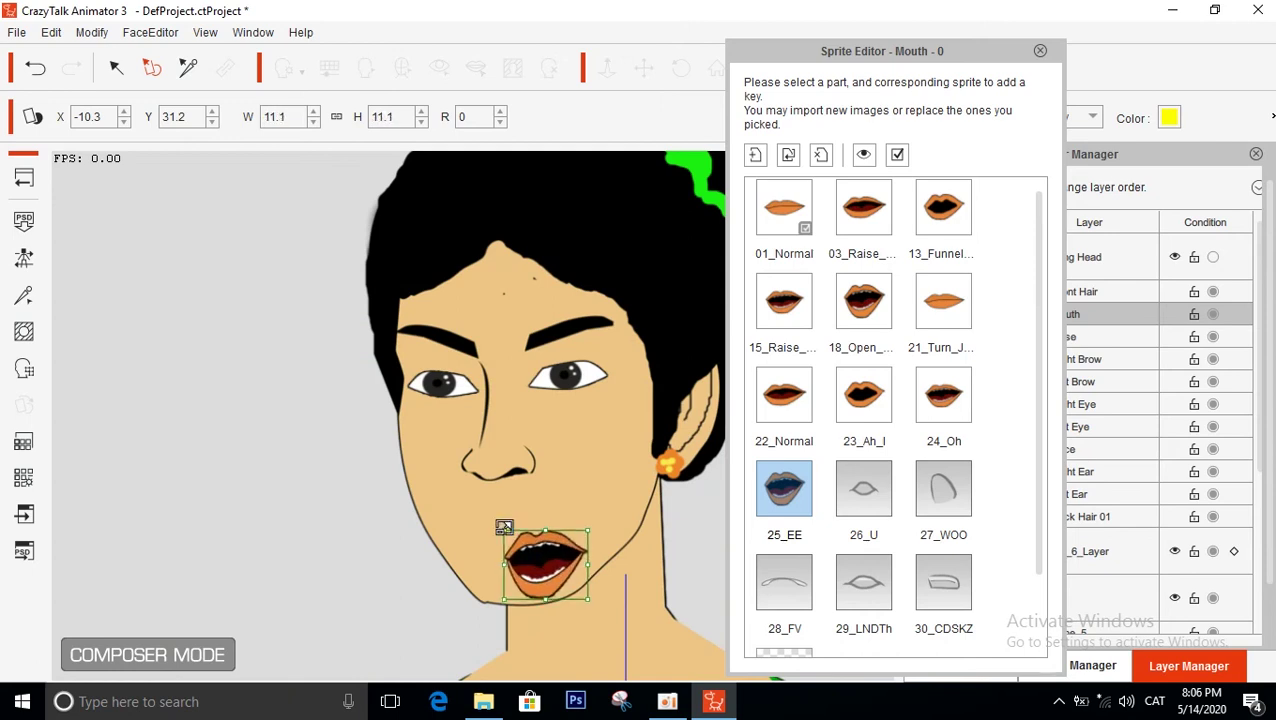
drag(540, 565, 509, 536)
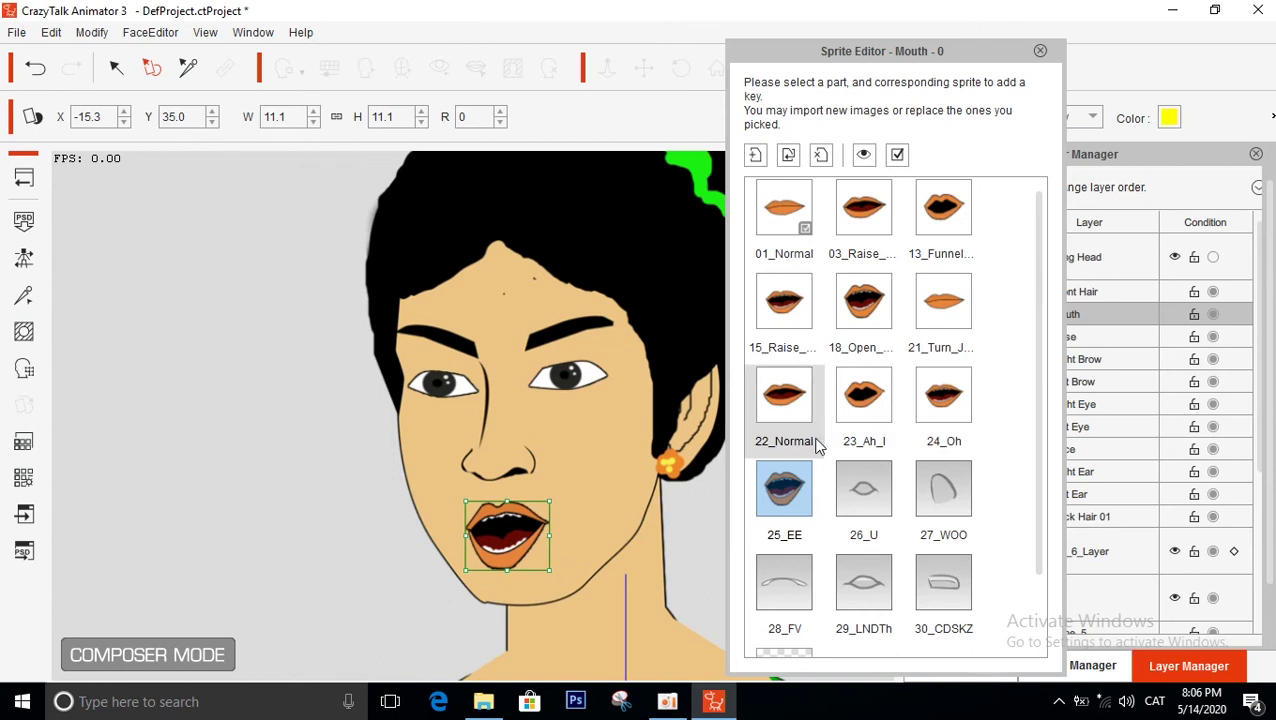
click(970, 385)
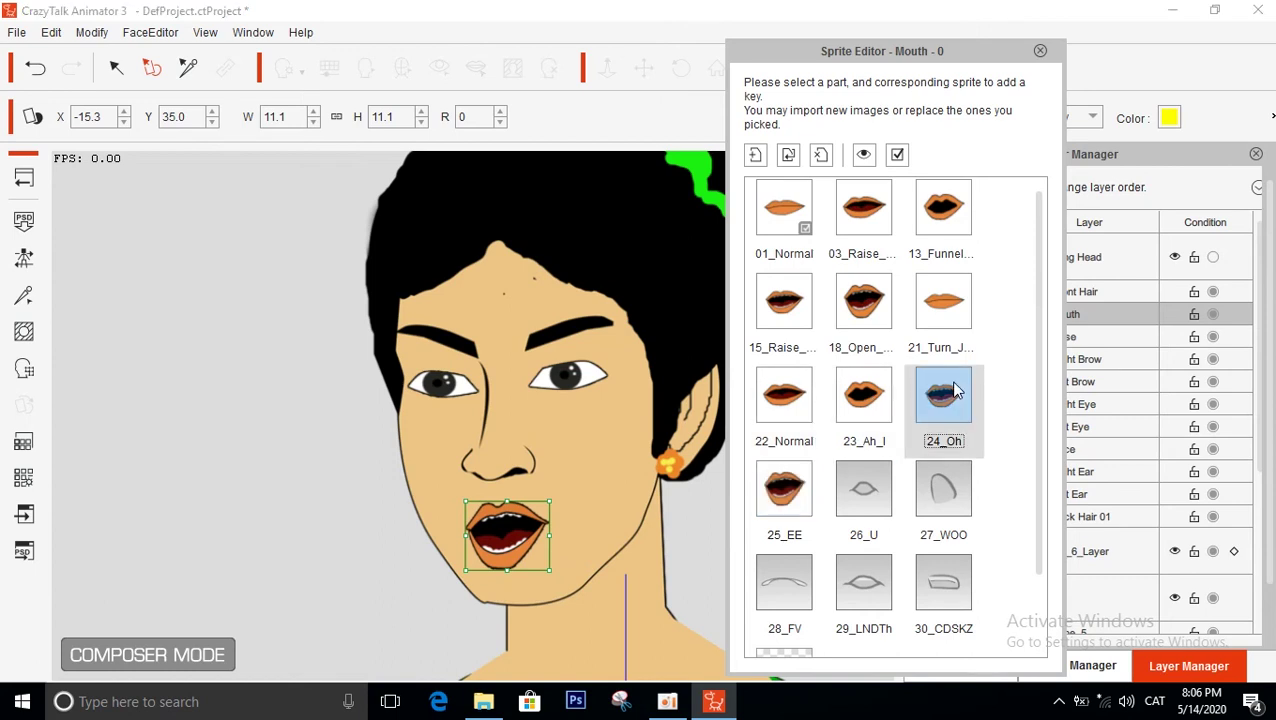
click(793, 493)
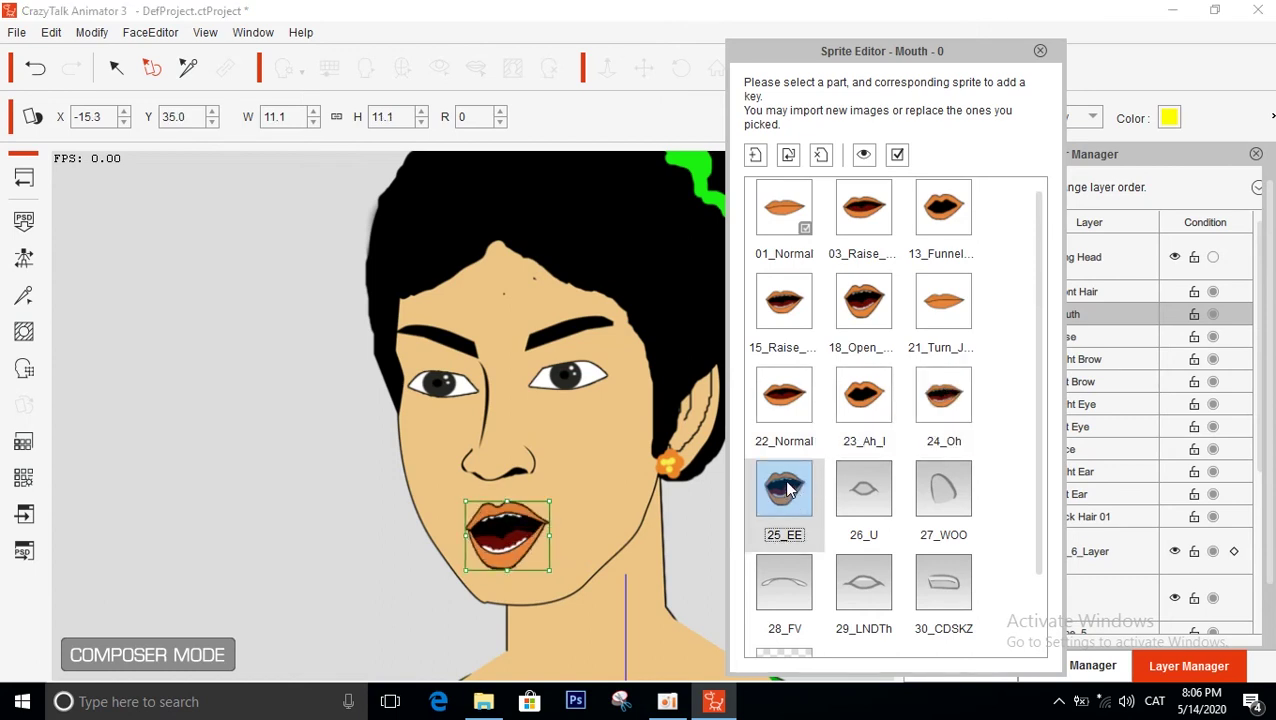
drag(551, 568, 509, 542)
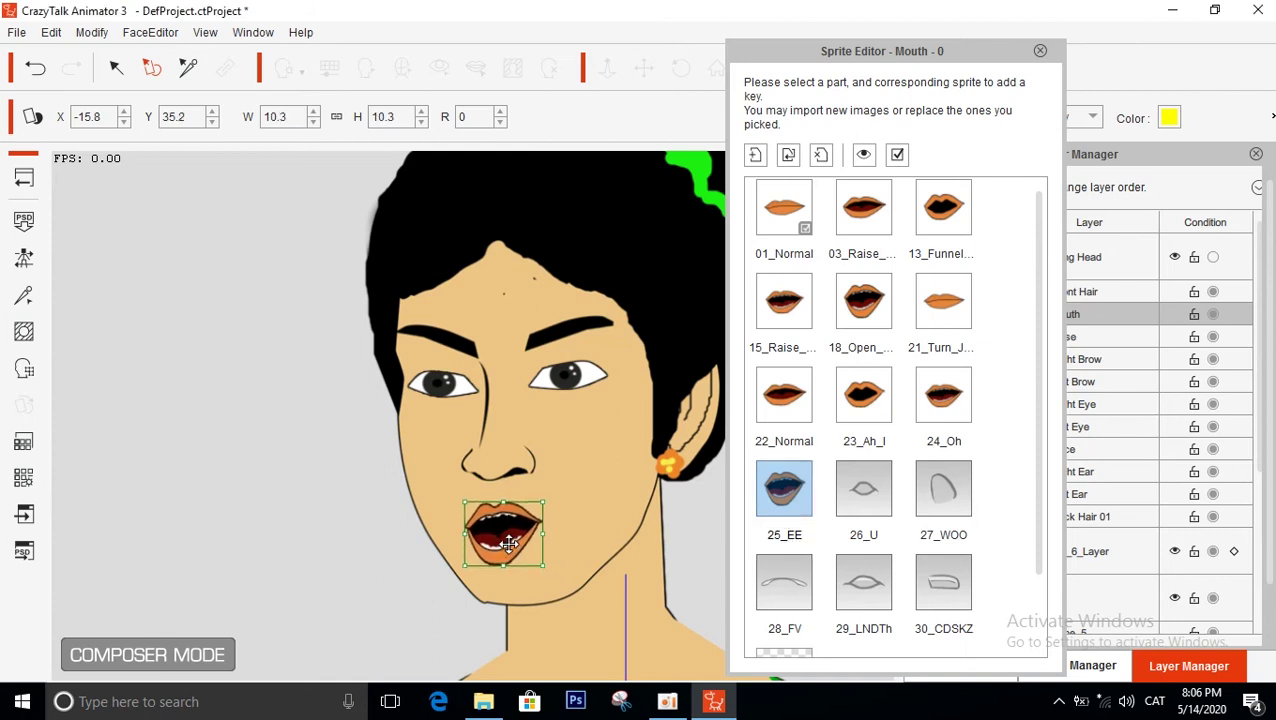
click(943, 398)
click(783, 495)
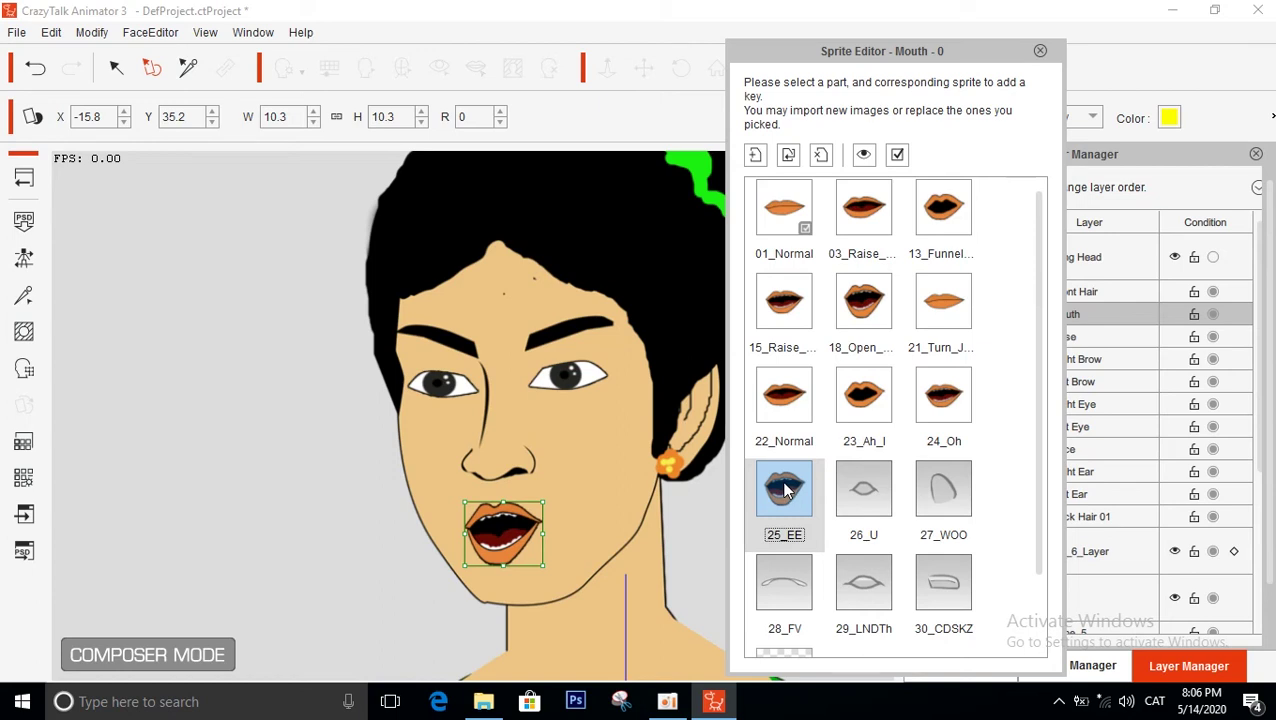
Replace the 26_U sprite with m1, scaled to about 11.4 and placed over the mouth at about X -15.2, Y 36.3
click(863, 495)
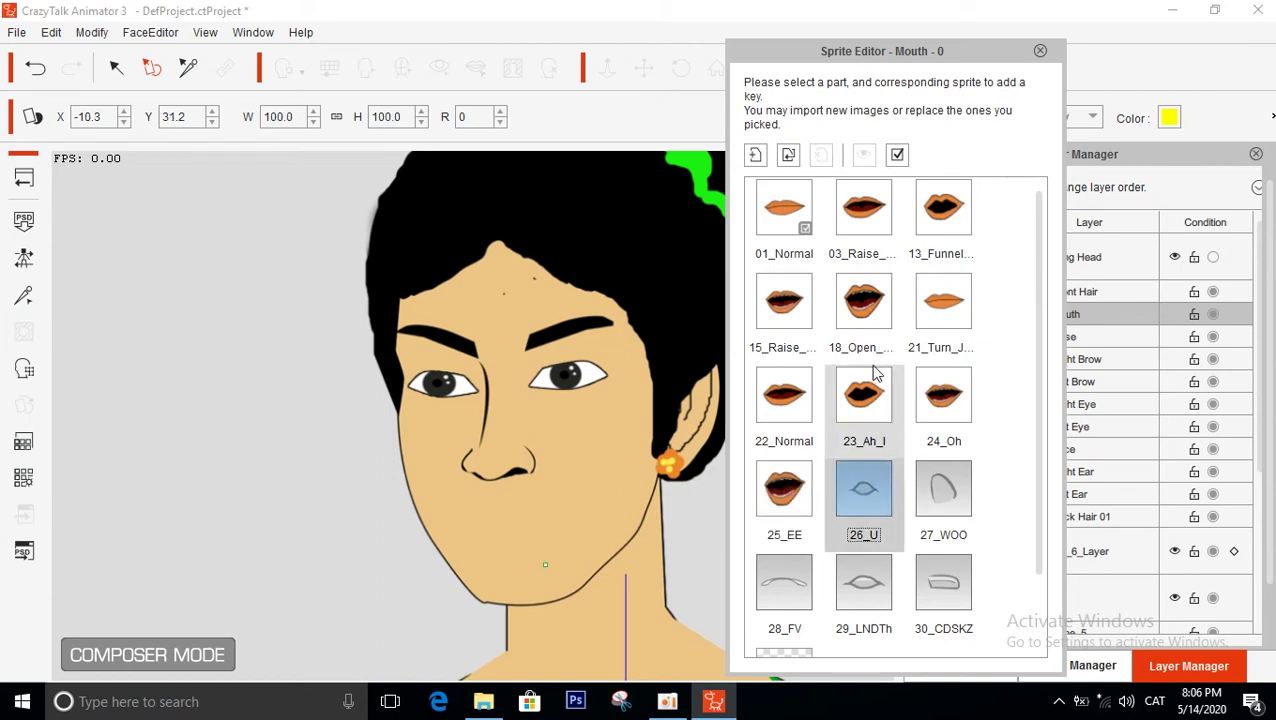
double_click(869, 490)
double_click(860, 300)
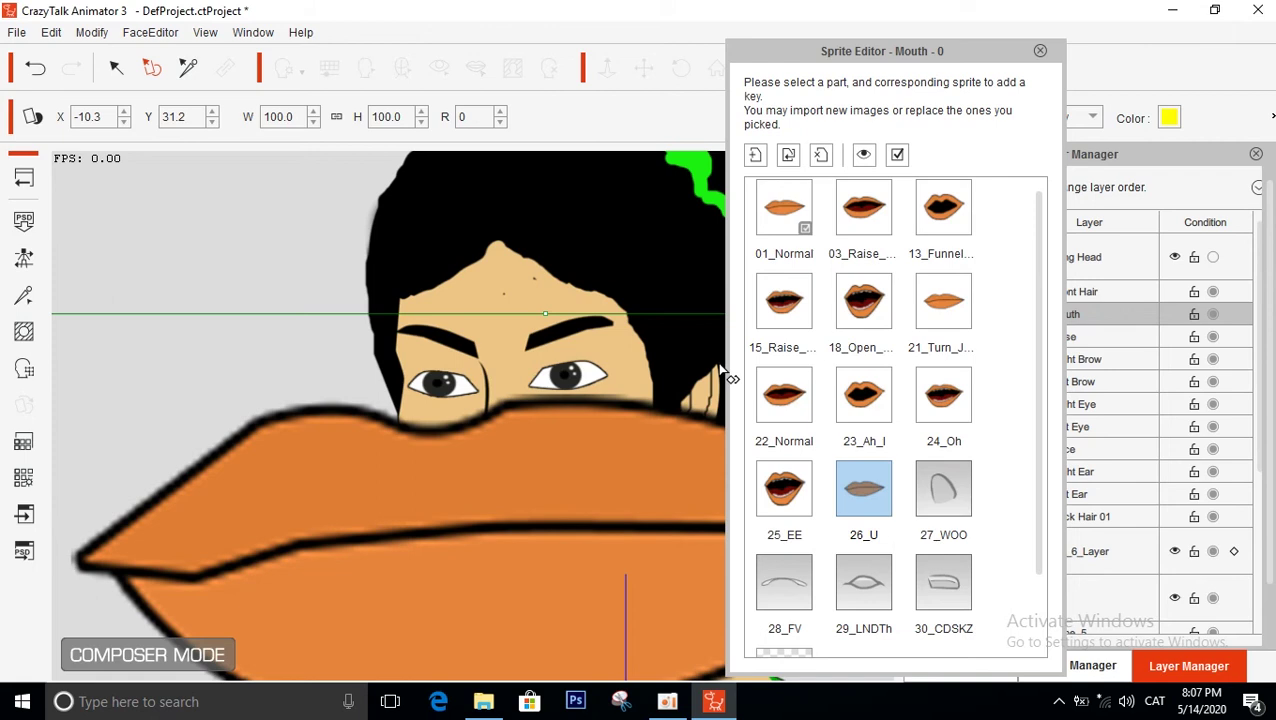
drag(306, 443, 538, 410)
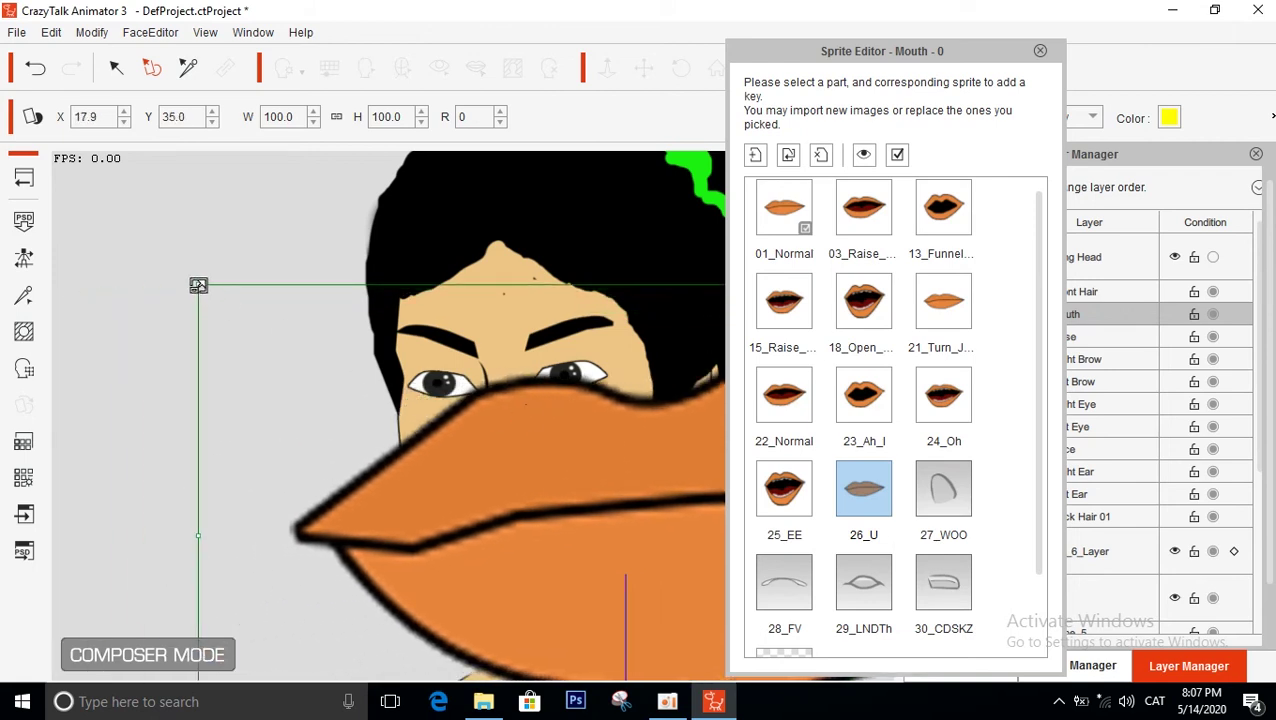
drag(198, 285, 539, 436)
drag(628, 520, 405, 488)
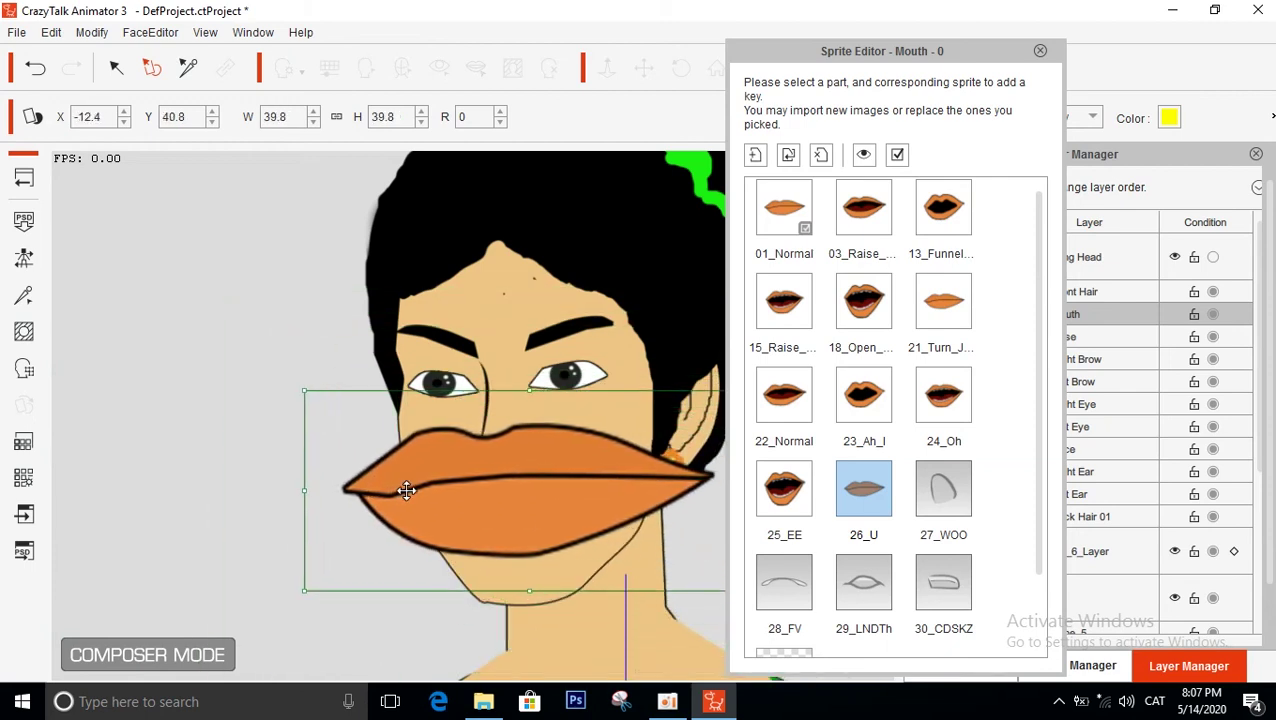
drag(304, 392, 448, 515)
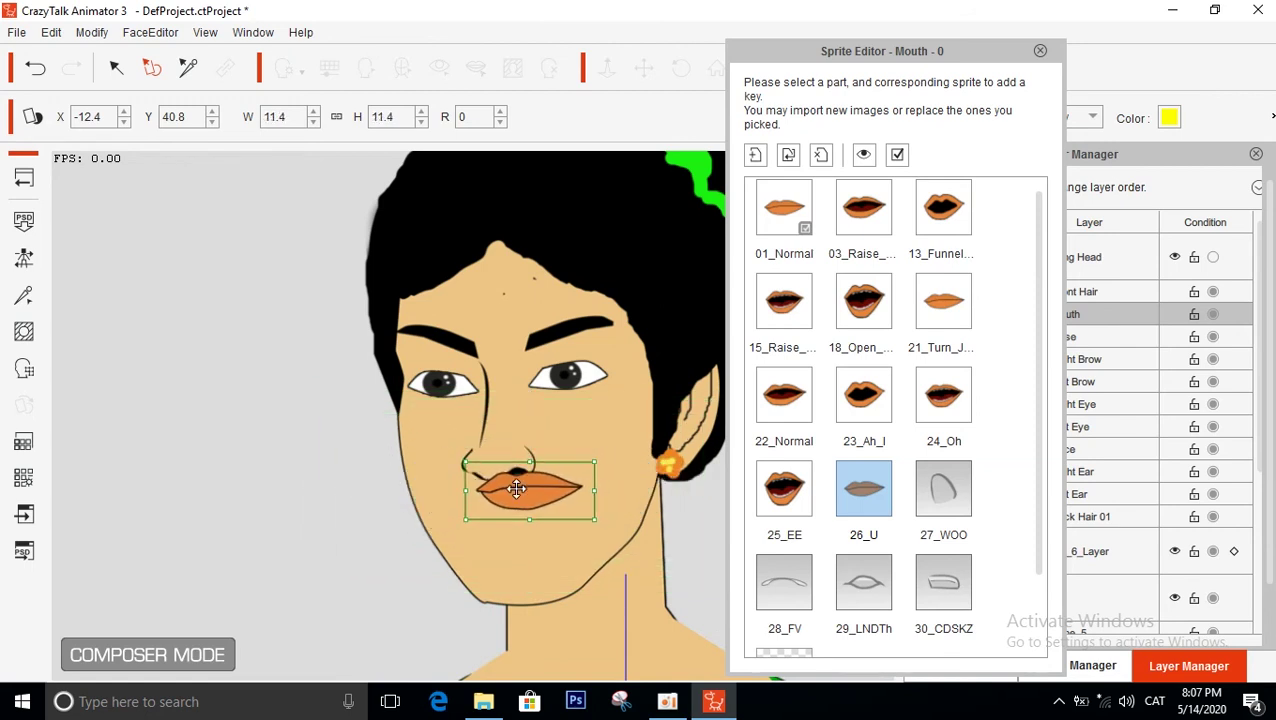
drag(541, 484, 521, 519)
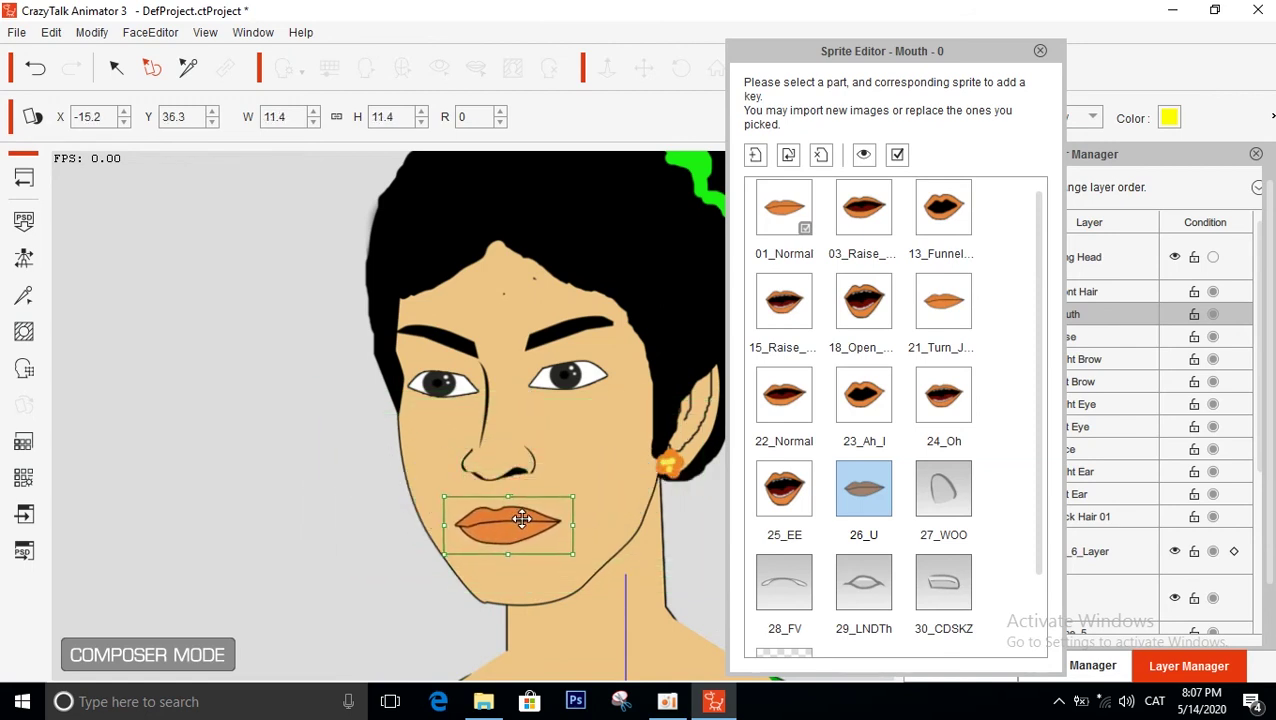
Scale the 26_U sprite to about 9.4, compare it with 01_Normal, and move it to about X -15.6, Y 36.7
drag(440, 497, 456, 503)
click(797, 209)
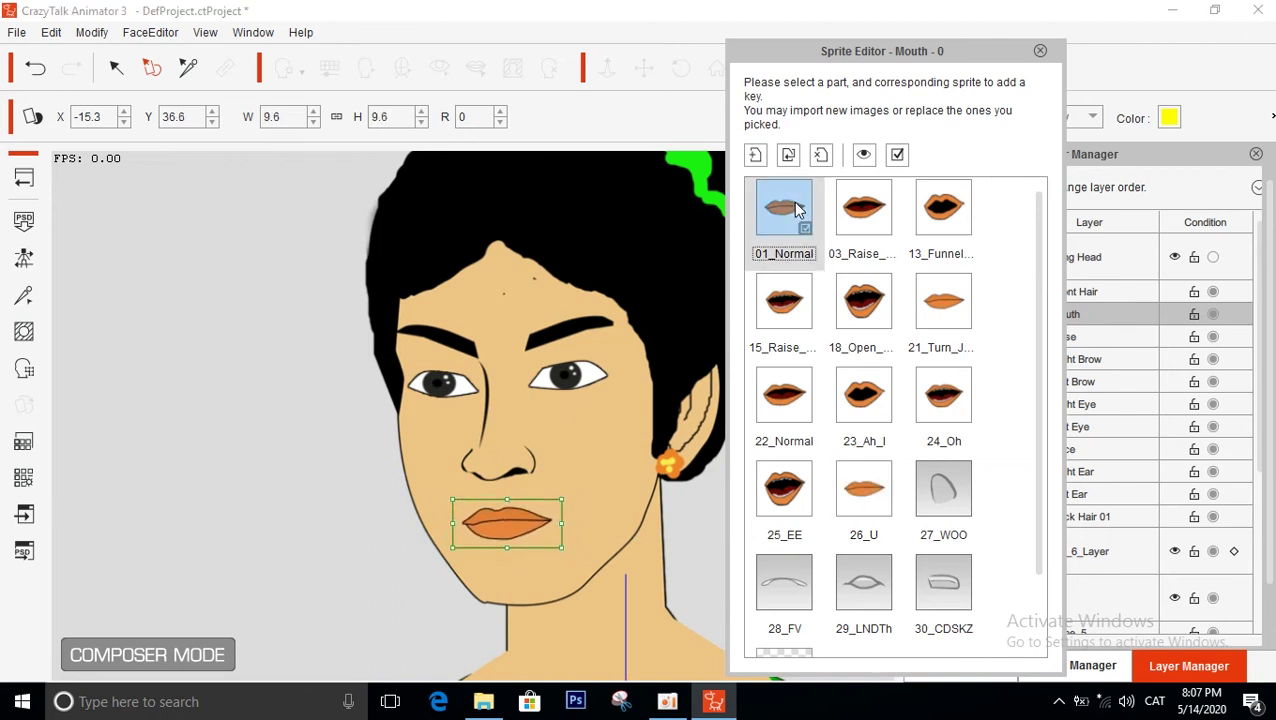
click(852, 487)
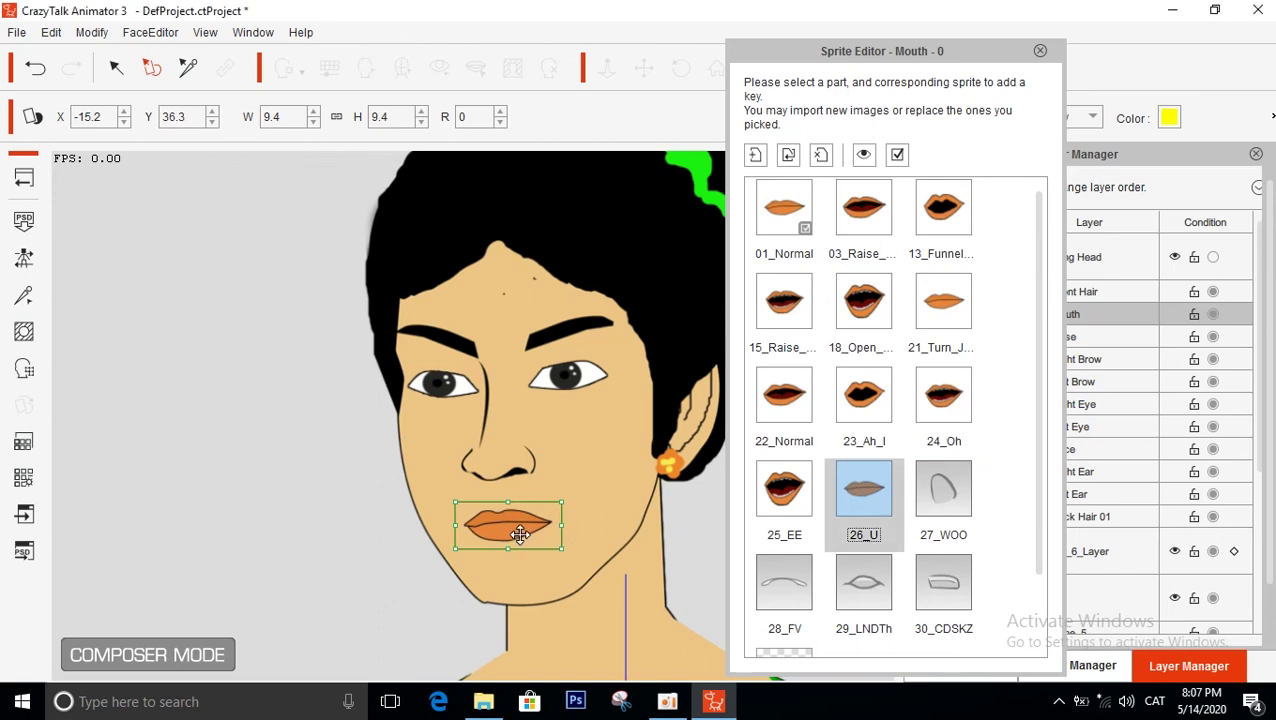
drag(520, 535, 517, 531)
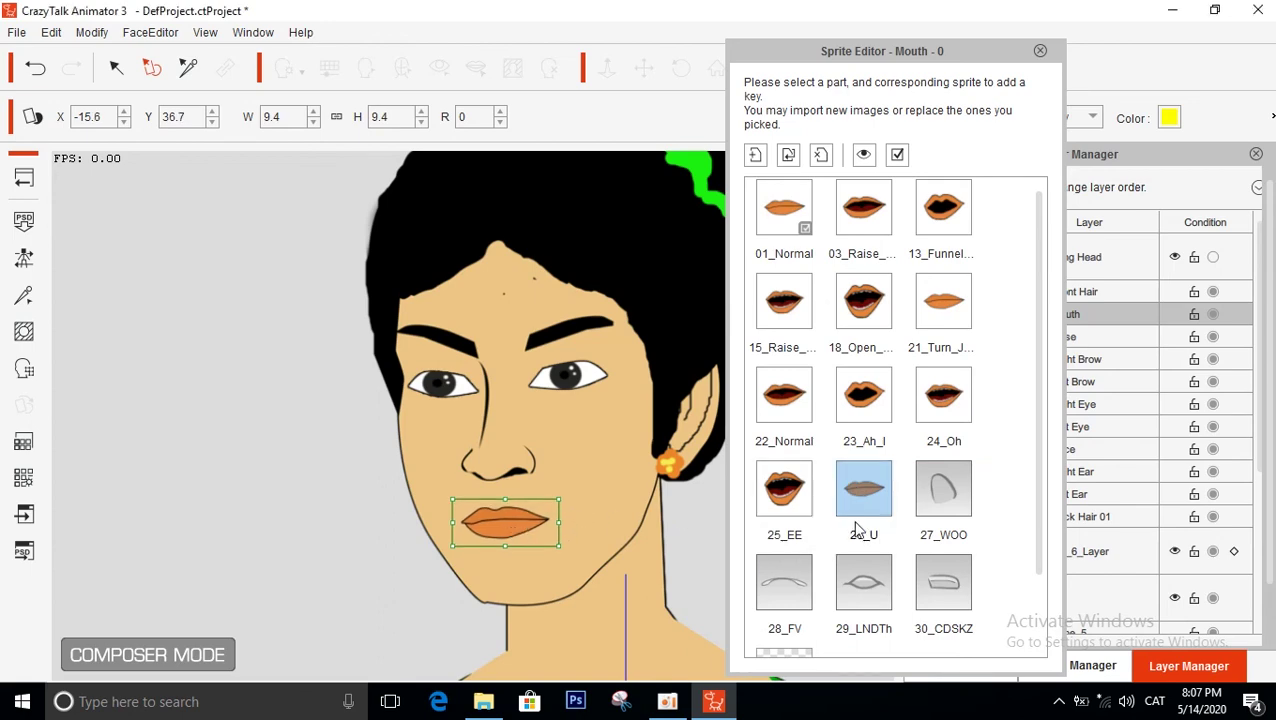
Replace the 27_WOO sprite with m3, scale it to about 10.0 at X -15.8, Y 36.3, and compare it with 26_U
click(943, 493)
double_click(943, 493)
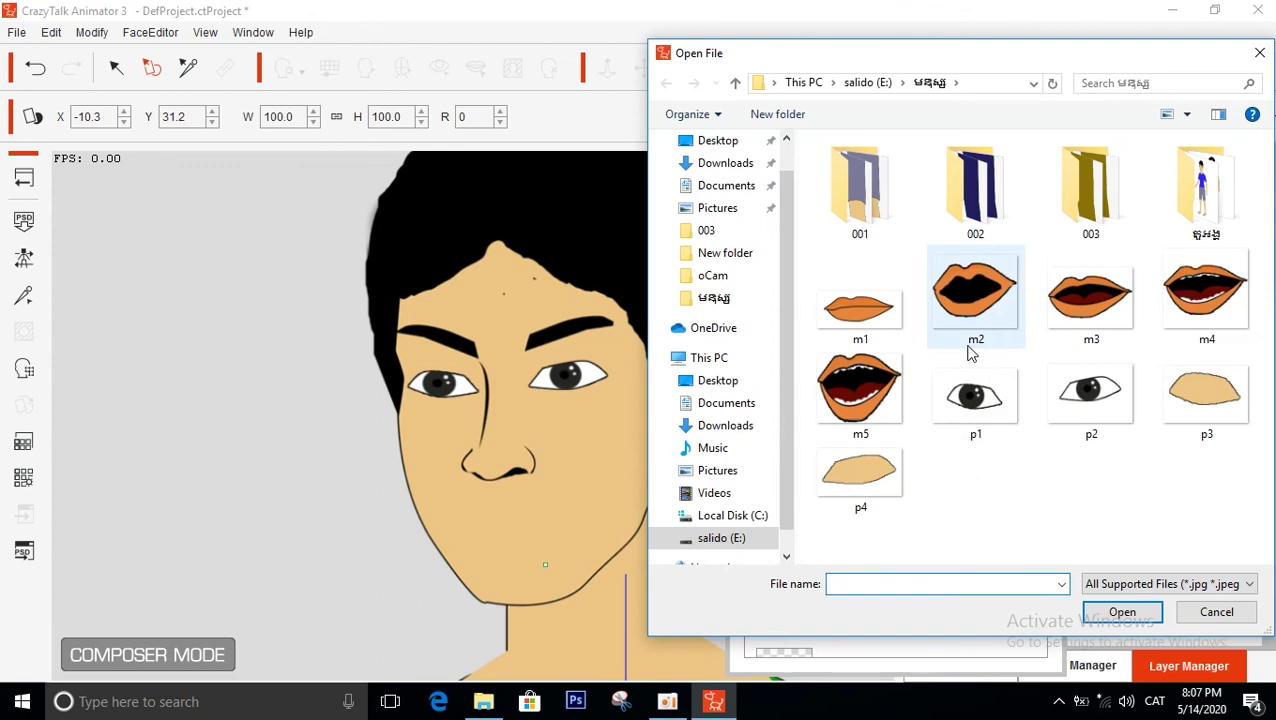
double_click(1090, 312)
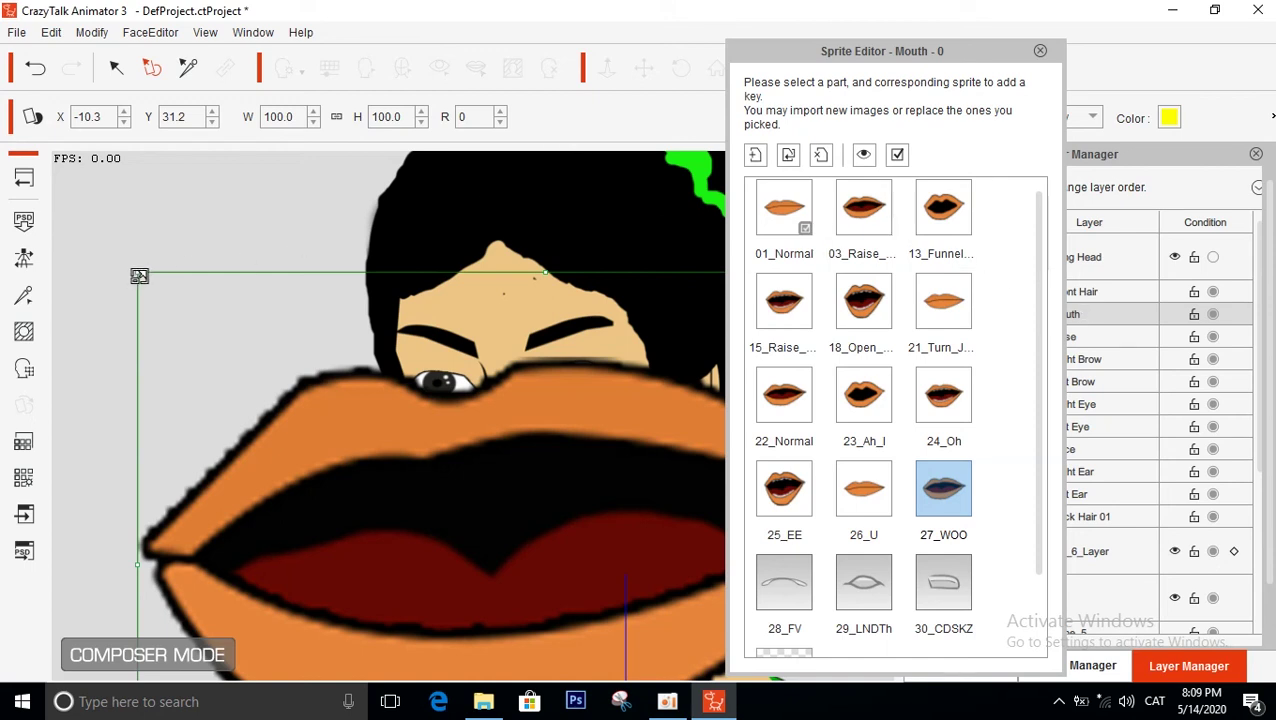
drag(139, 272, 500, 527)
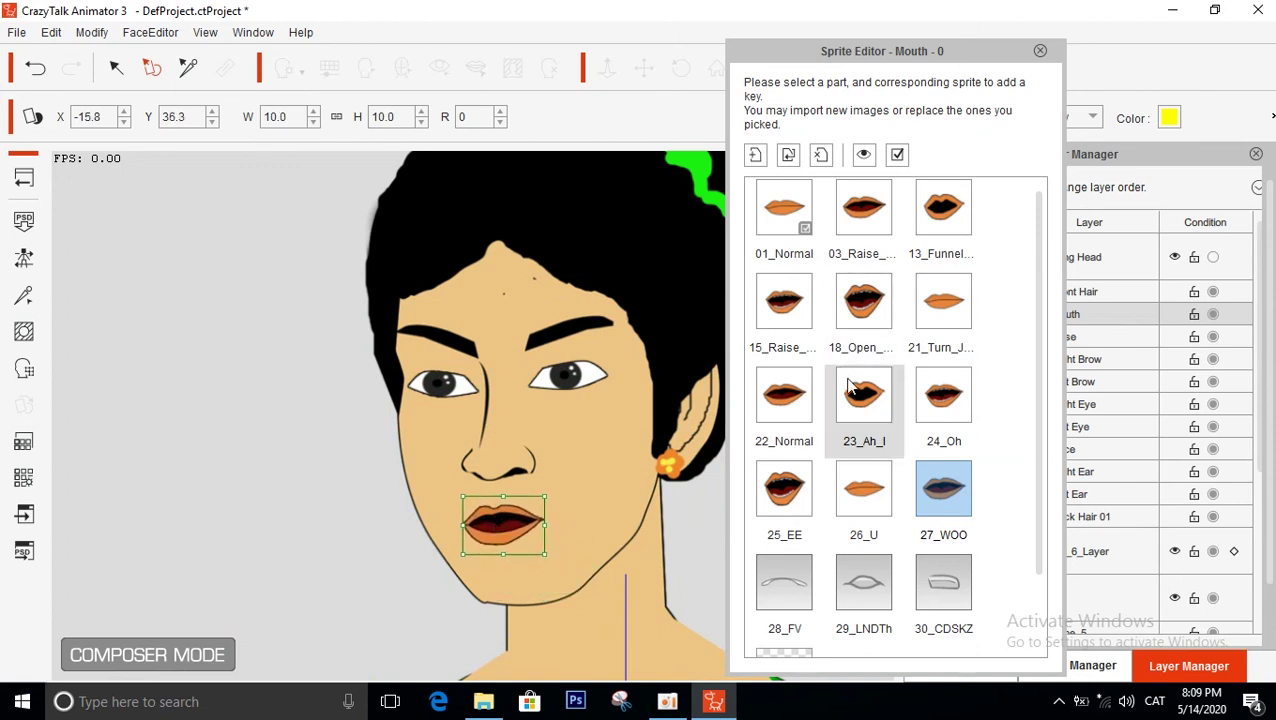
click(868, 490)
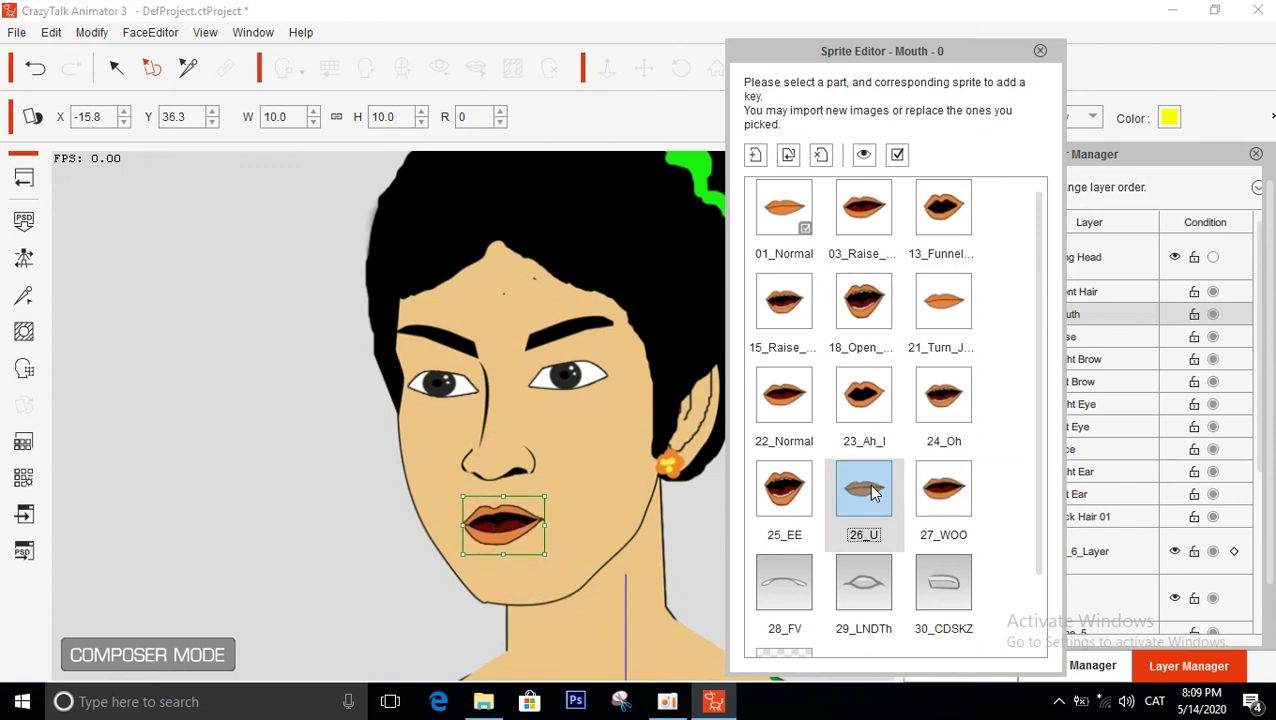
click(940, 503)
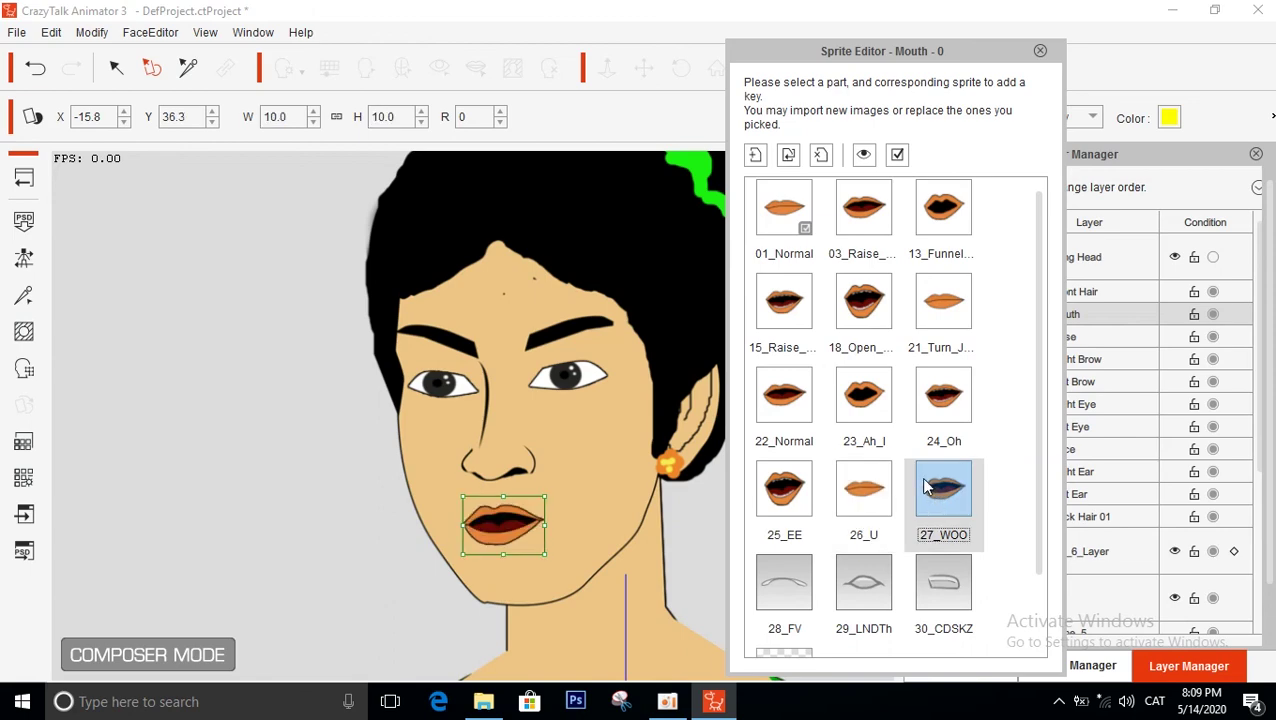
Replace the 28_FV sprite with m2, scale it to about 8.2 at X -16.0, Y 36.6, and compare it with 27_WOO
click(801, 574)
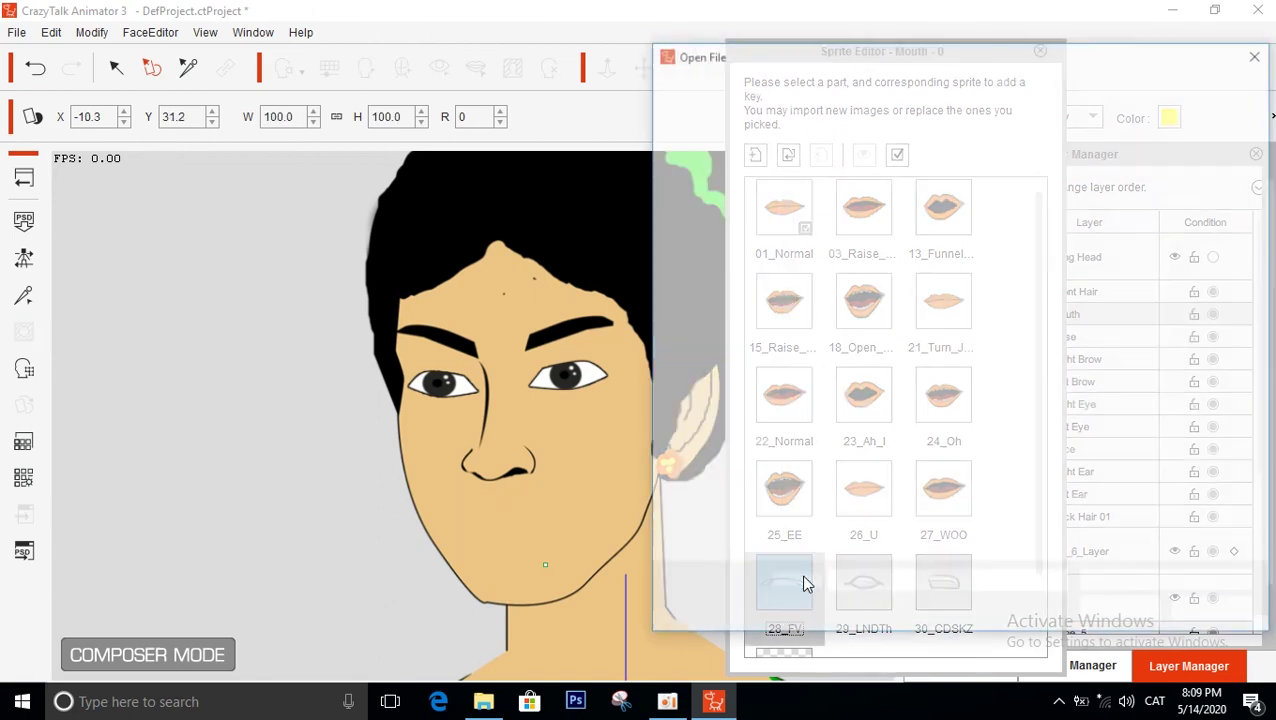
double_click(968, 310)
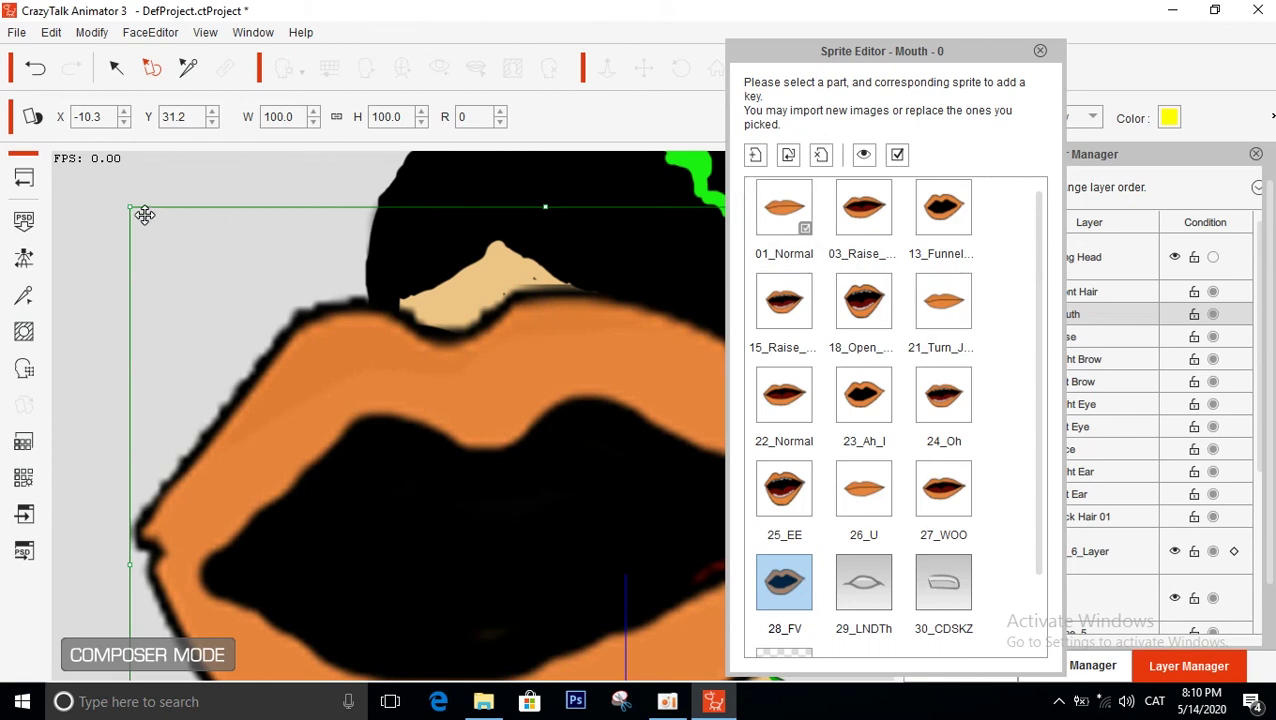
drag(130, 206, 517, 503)
drag(541, 558, 502, 527)
drag(452, 492, 503, 535)
click(854, 500)
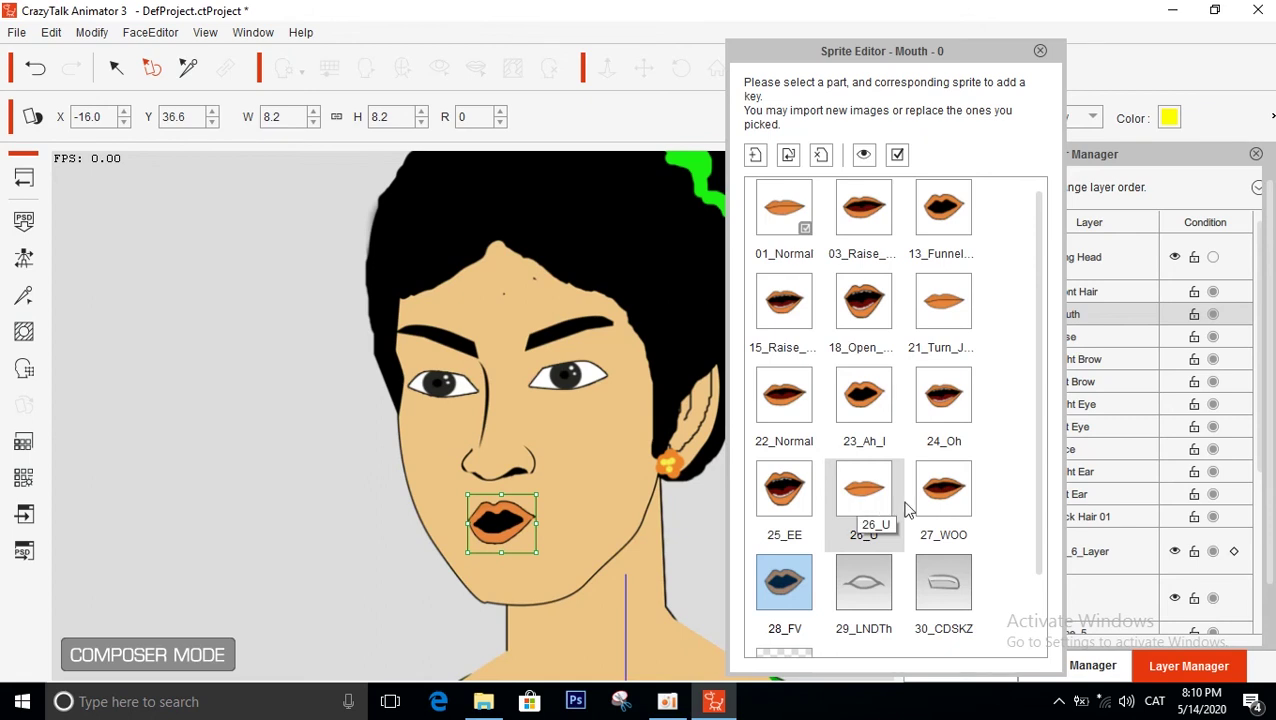
click(932, 497)
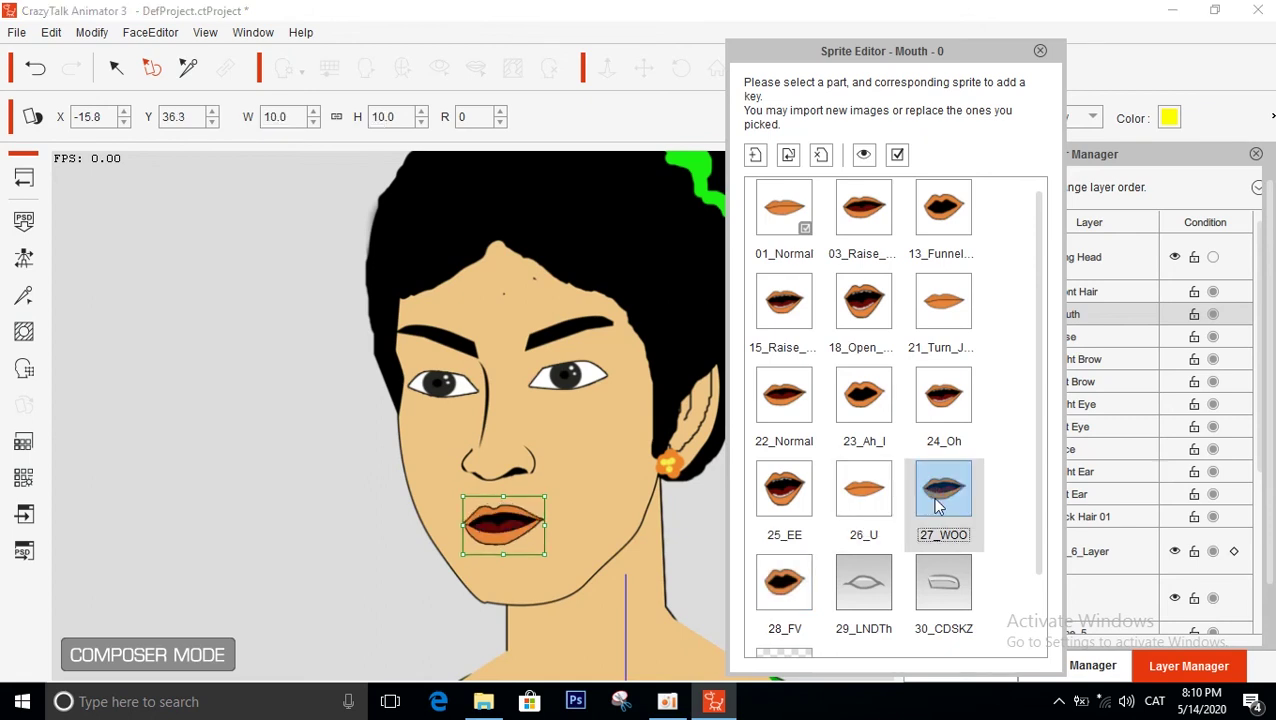
click(793, 588)
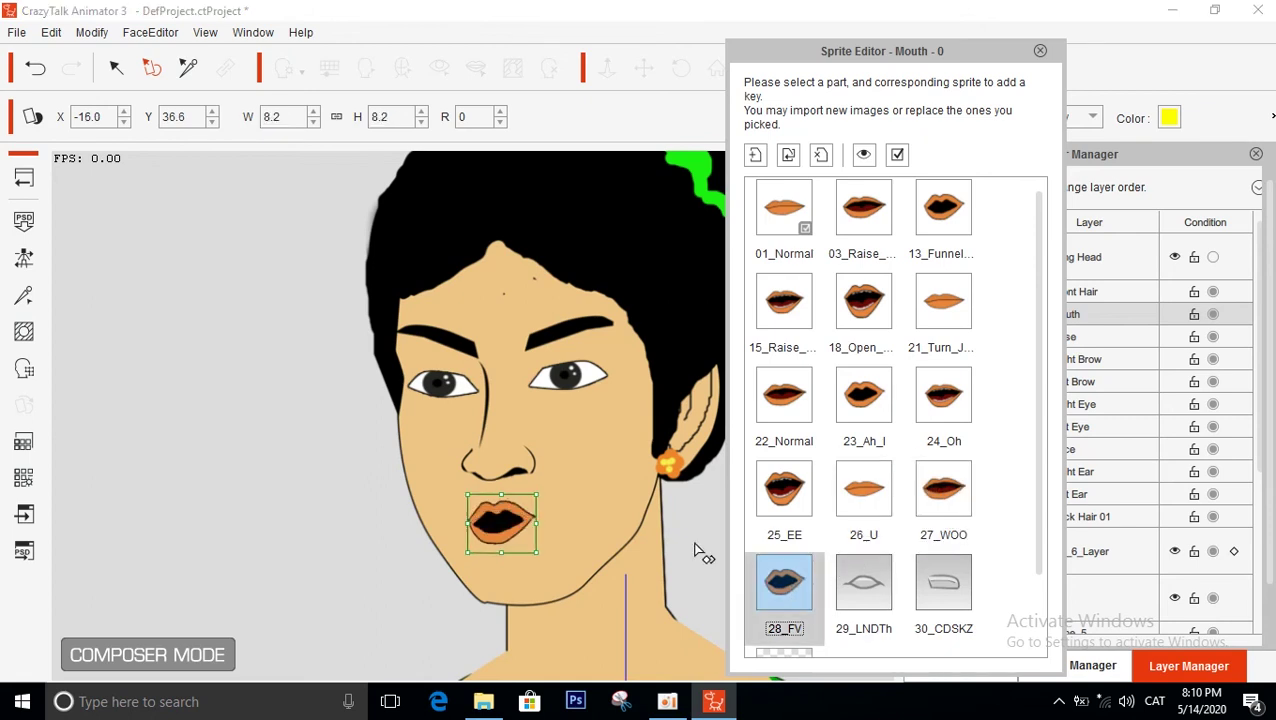
Replace the 29_LNDTh sprite with m4, scaled to about 16.4 and placed over the mouth at about X -15.3, Y 35.7
click(868, 590)
double_click(867, 589)
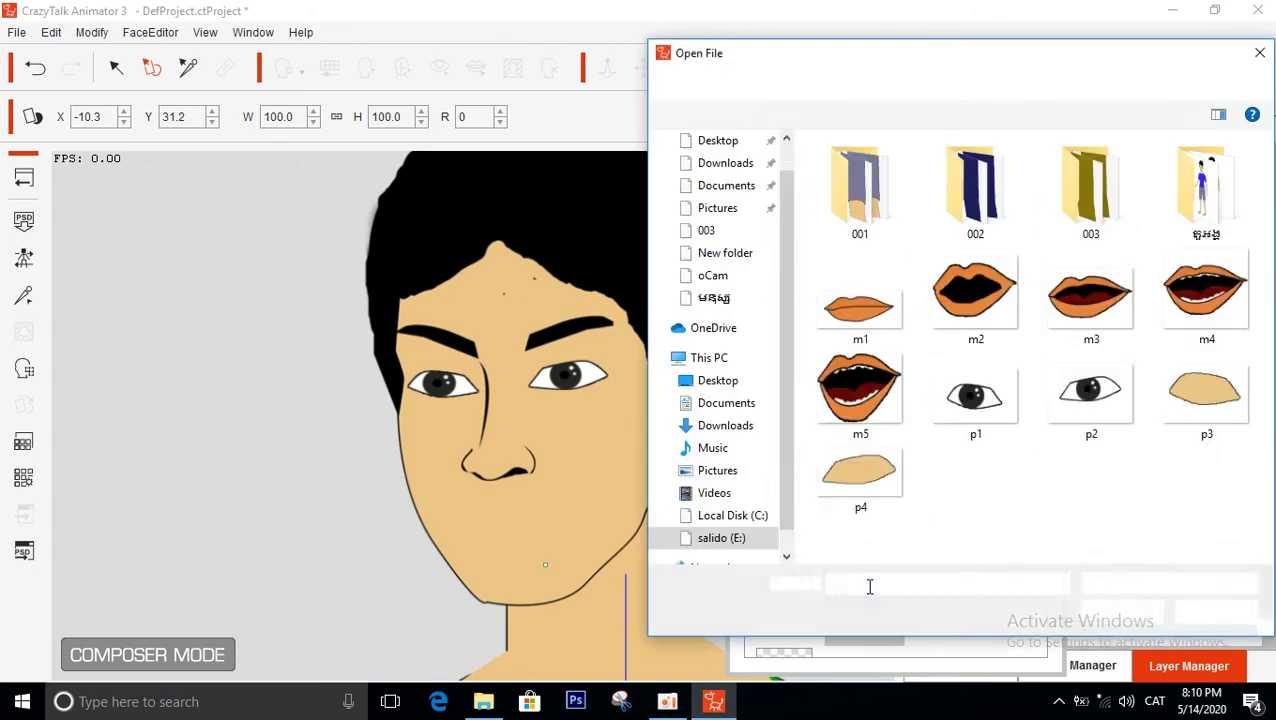
double_click(1190, 303)
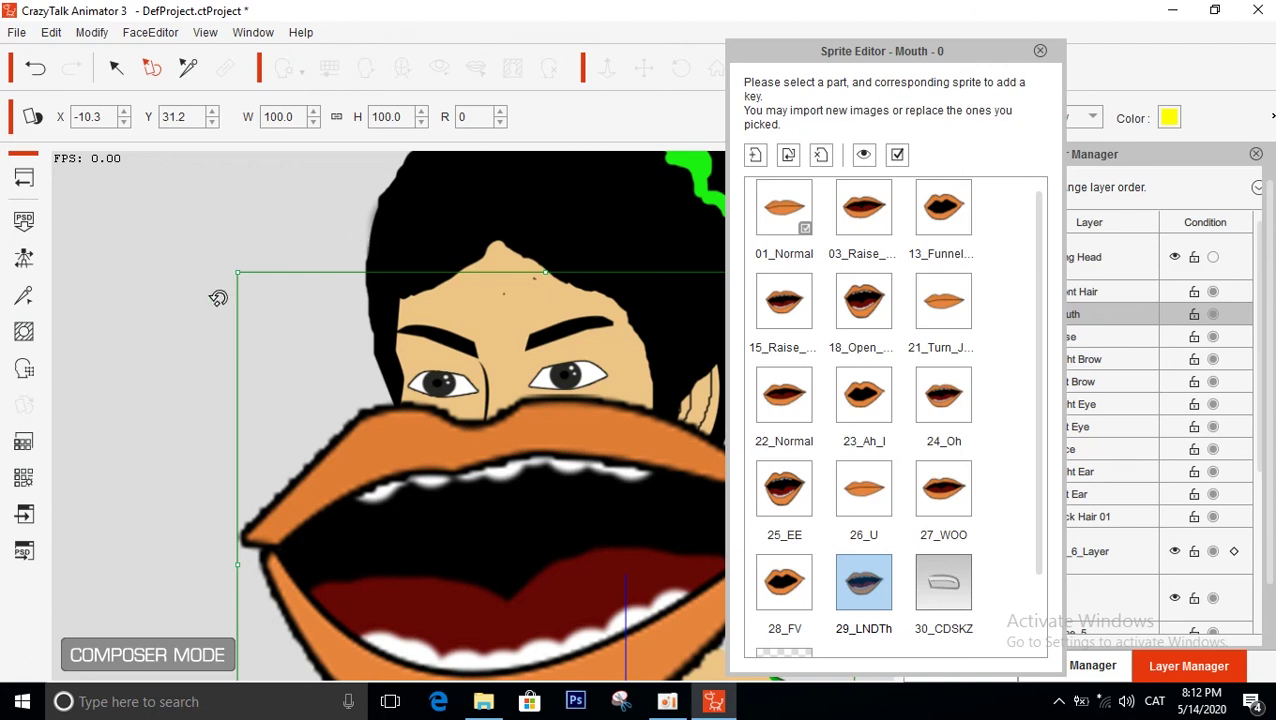
drag(241, 272, 520, 495)
drag(543, 561, 507, 524)
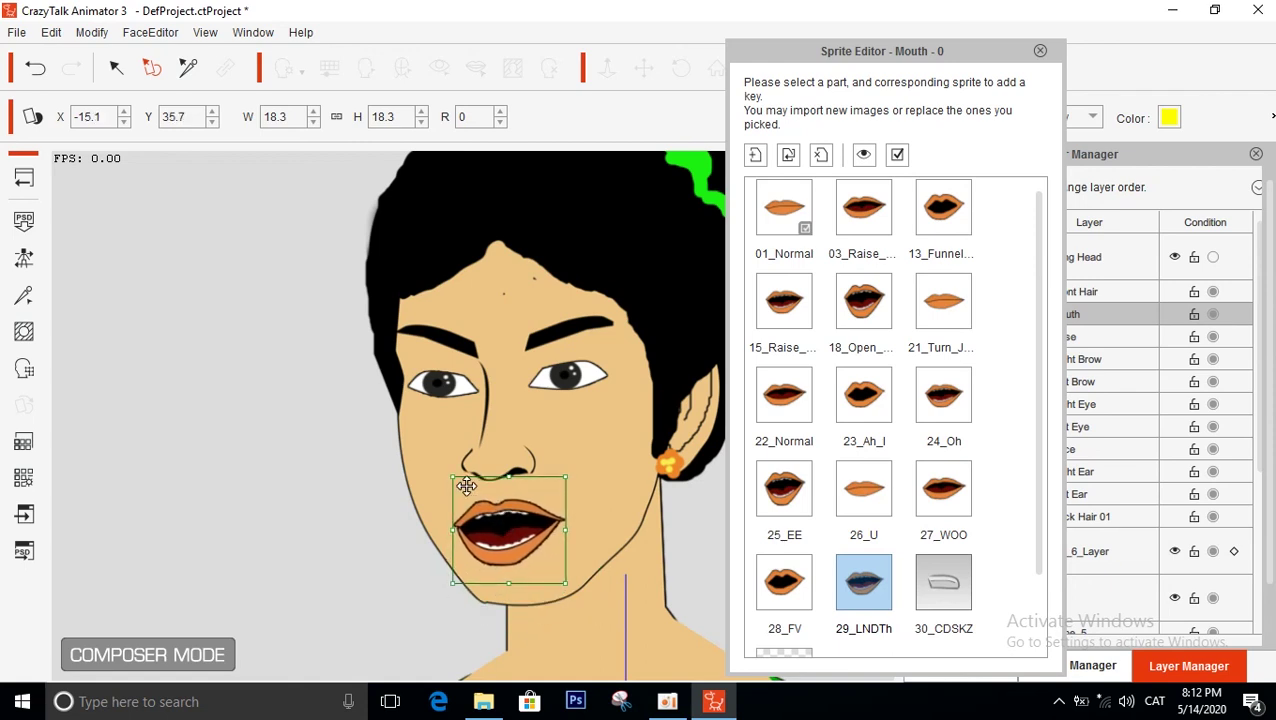
drag(450, 478, 462, 487)
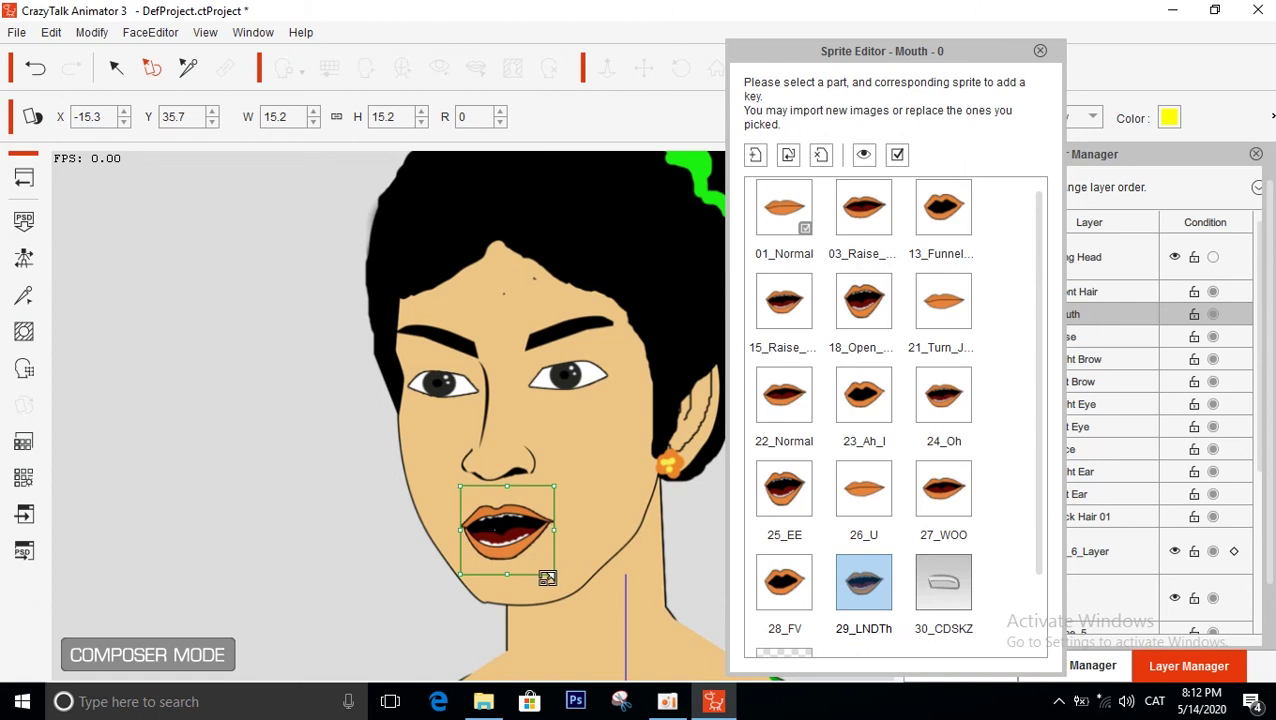
drag(545, 580, 551, 581)
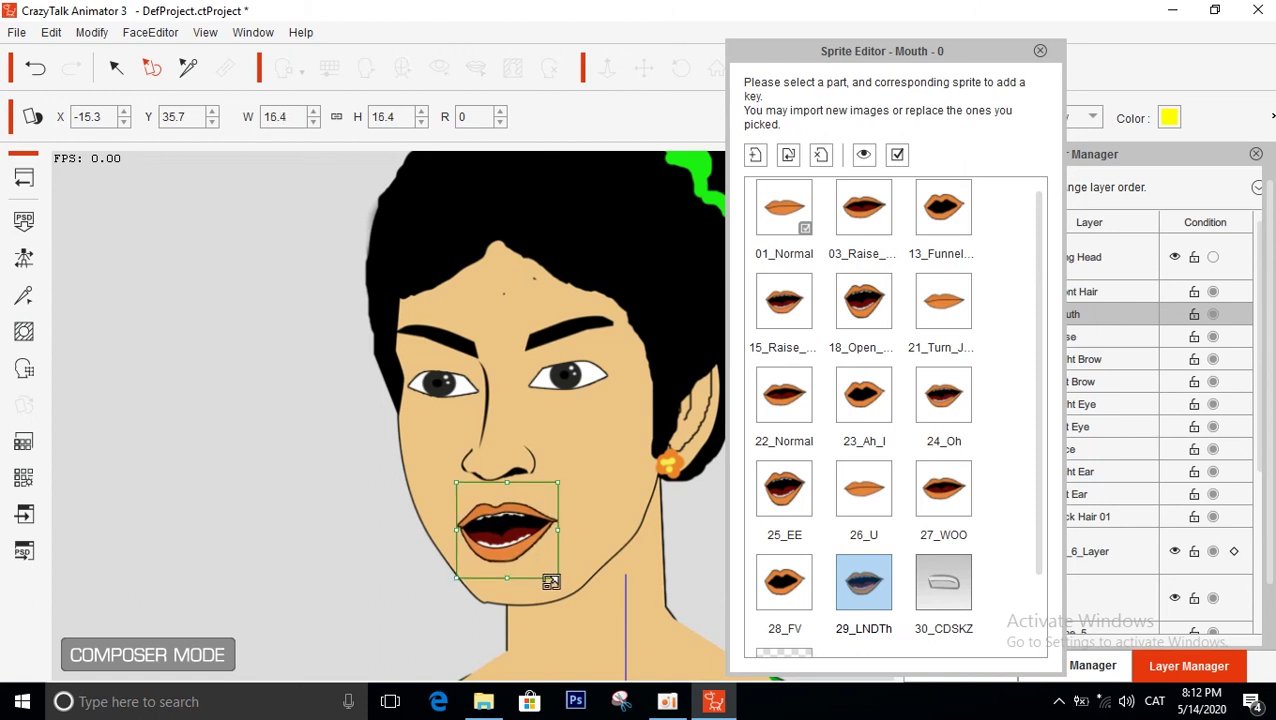
Compare the 29_LNDTh sprite with 28_FV, and adjust it to about 14.0 in size at X -15.7, Y 36.0
click(798, 578)
click(858, 598)
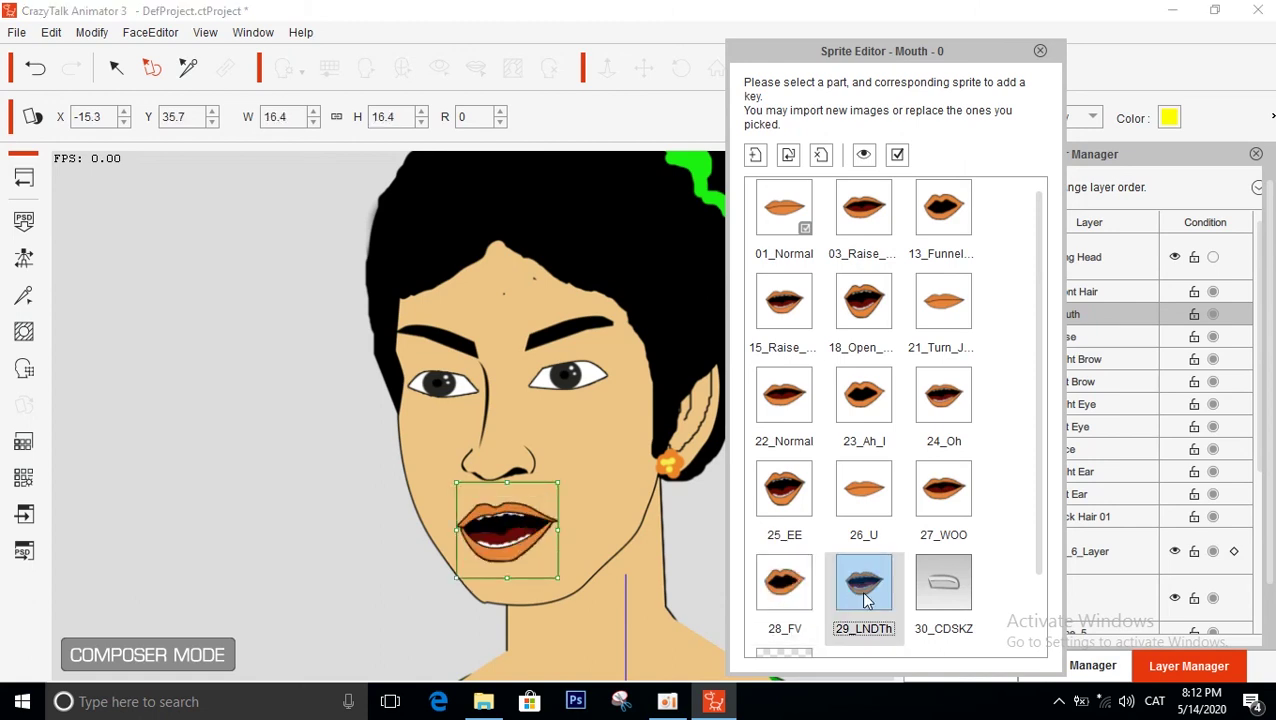
drag(557, 577, 550, 571)
click(774, 590)
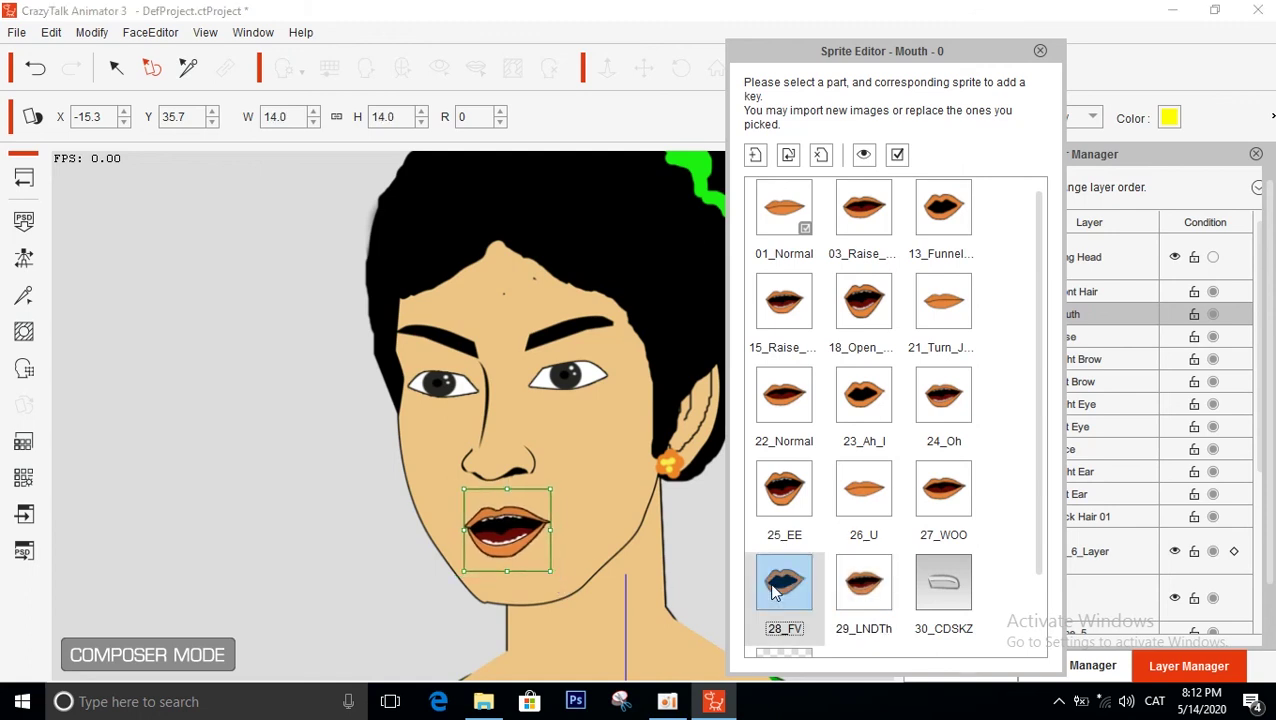
click(858, 597)
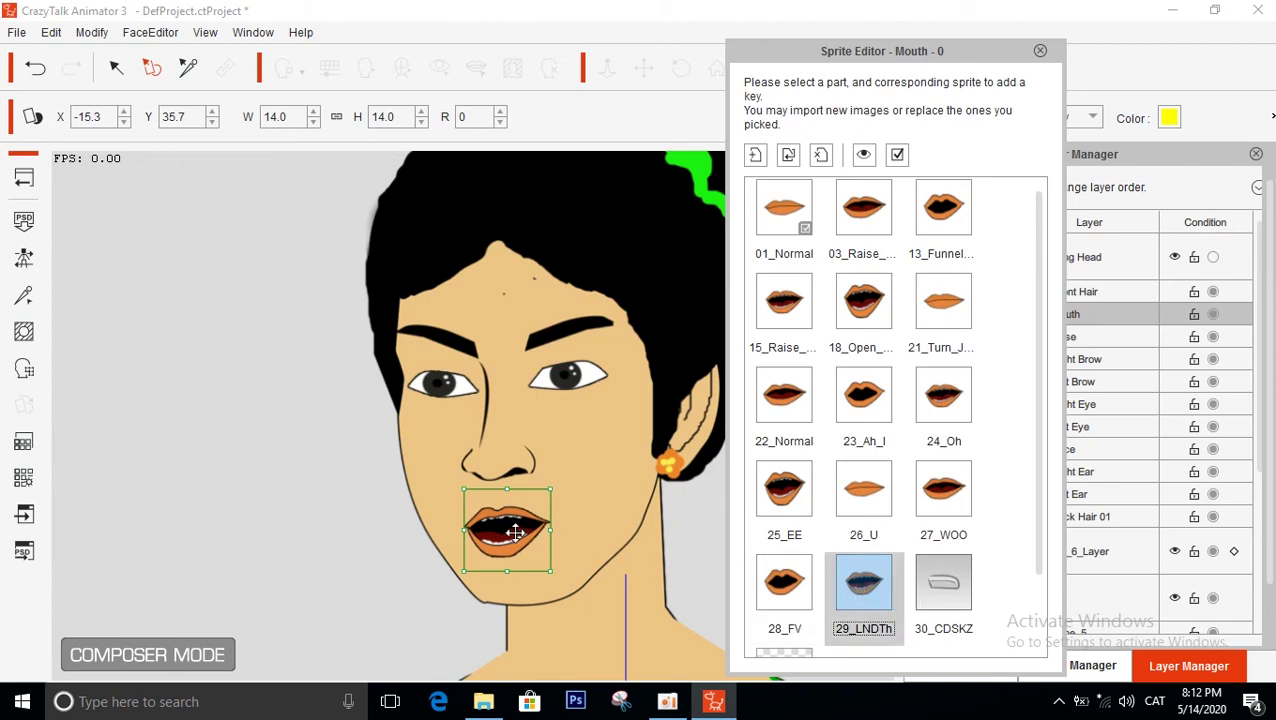
drag(506, 533, 506, 531)
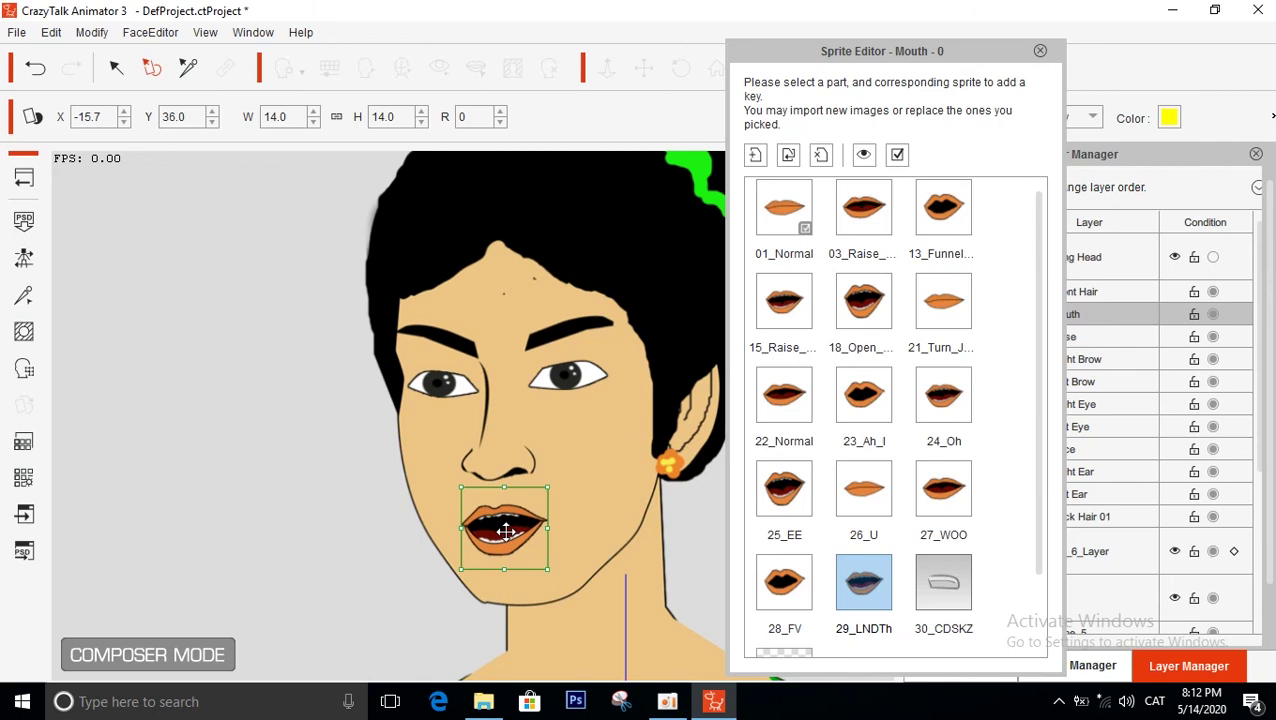
Replace the 30_CDSKZ sprite with m5, scale it to about 11.6 at X -15.6, Y 35.5, and compare it with 29_LNDTh
double_click(940, 584)
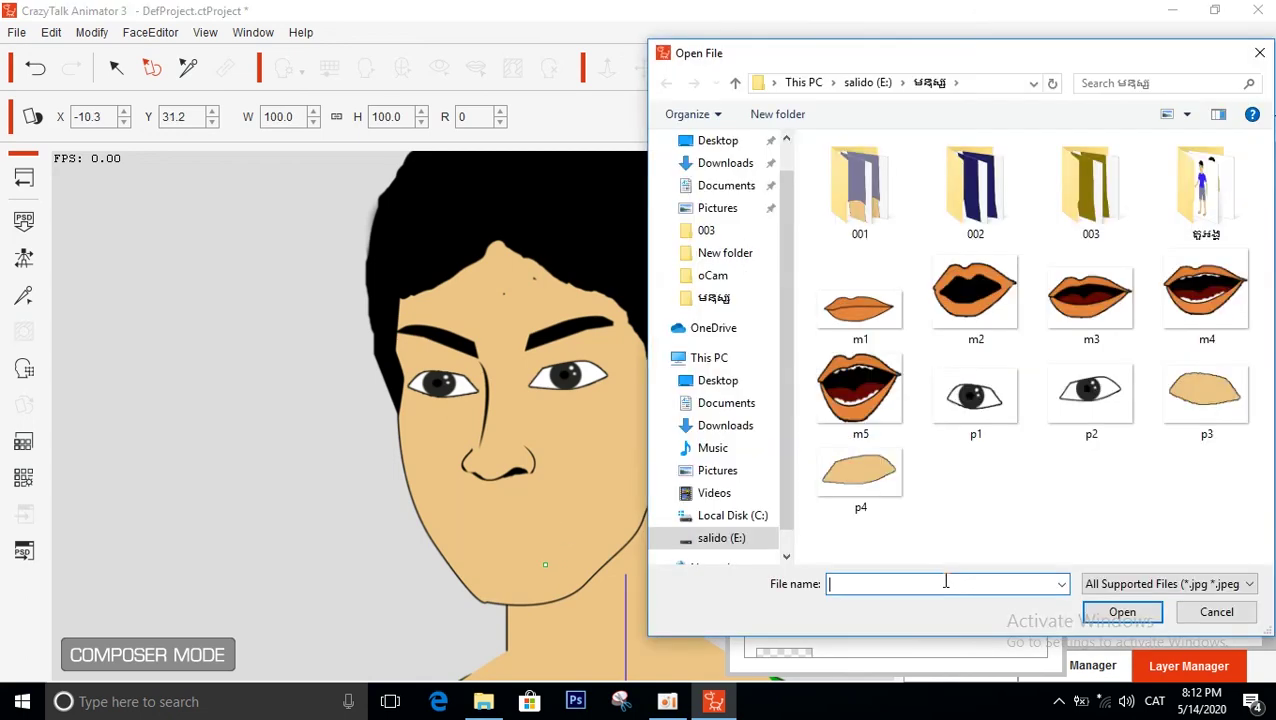
double_click(848, 398)
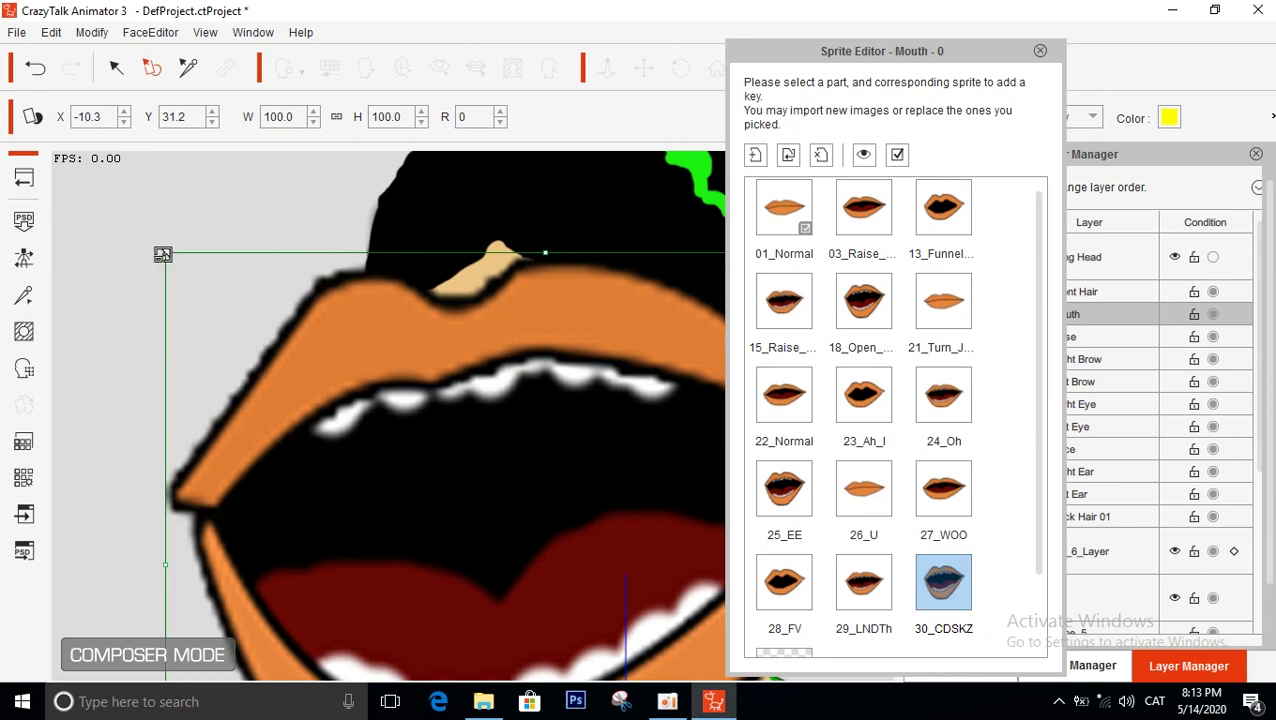
drag(165, 253, 496, 529)
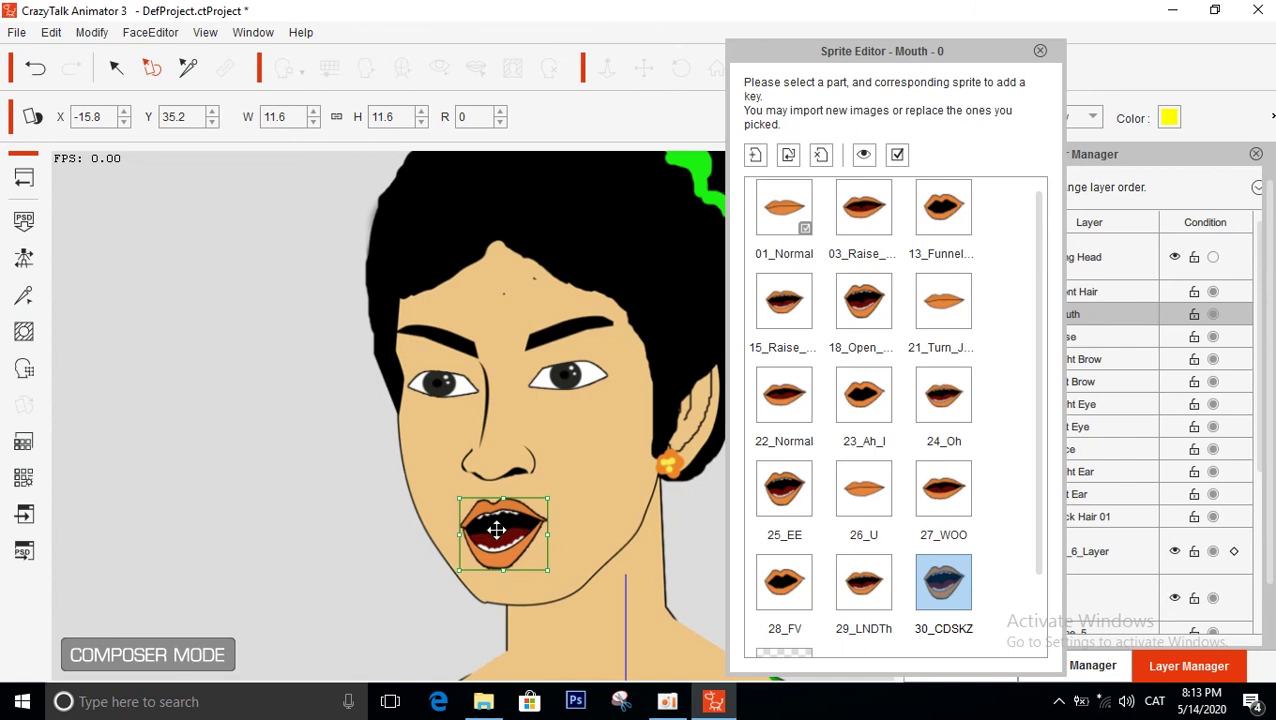
click(860, 574)
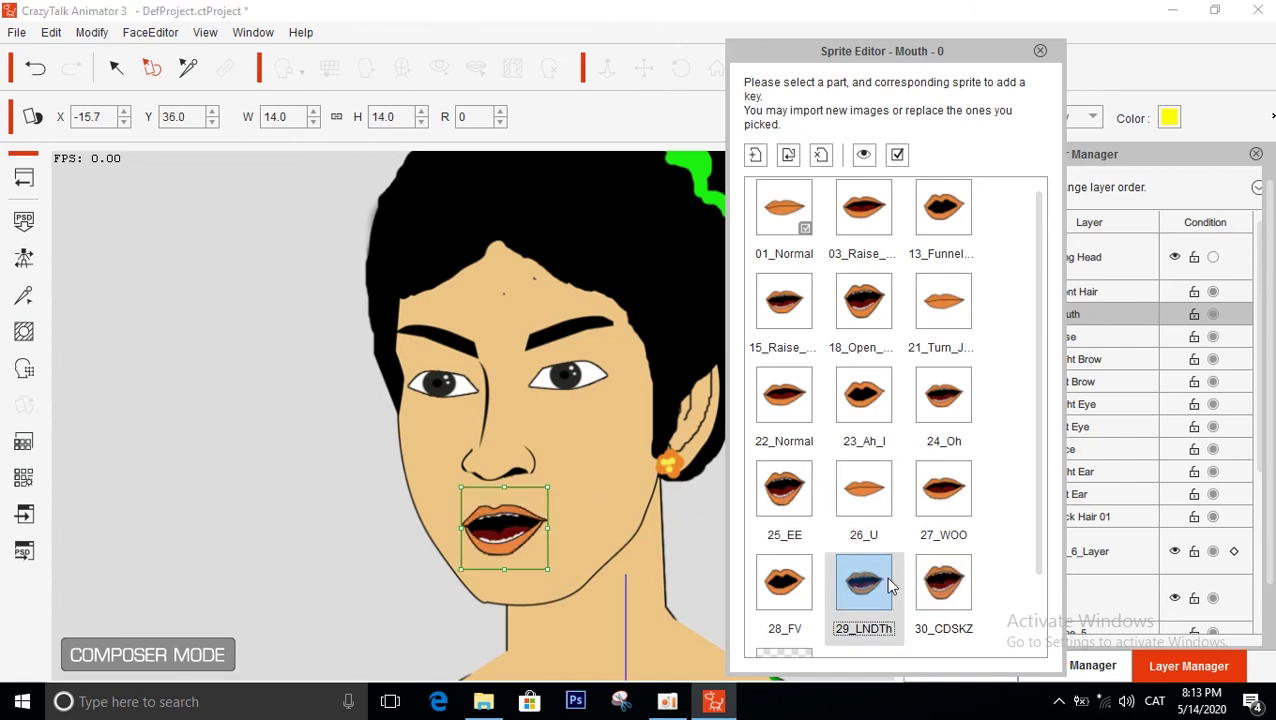
click(933, 588)
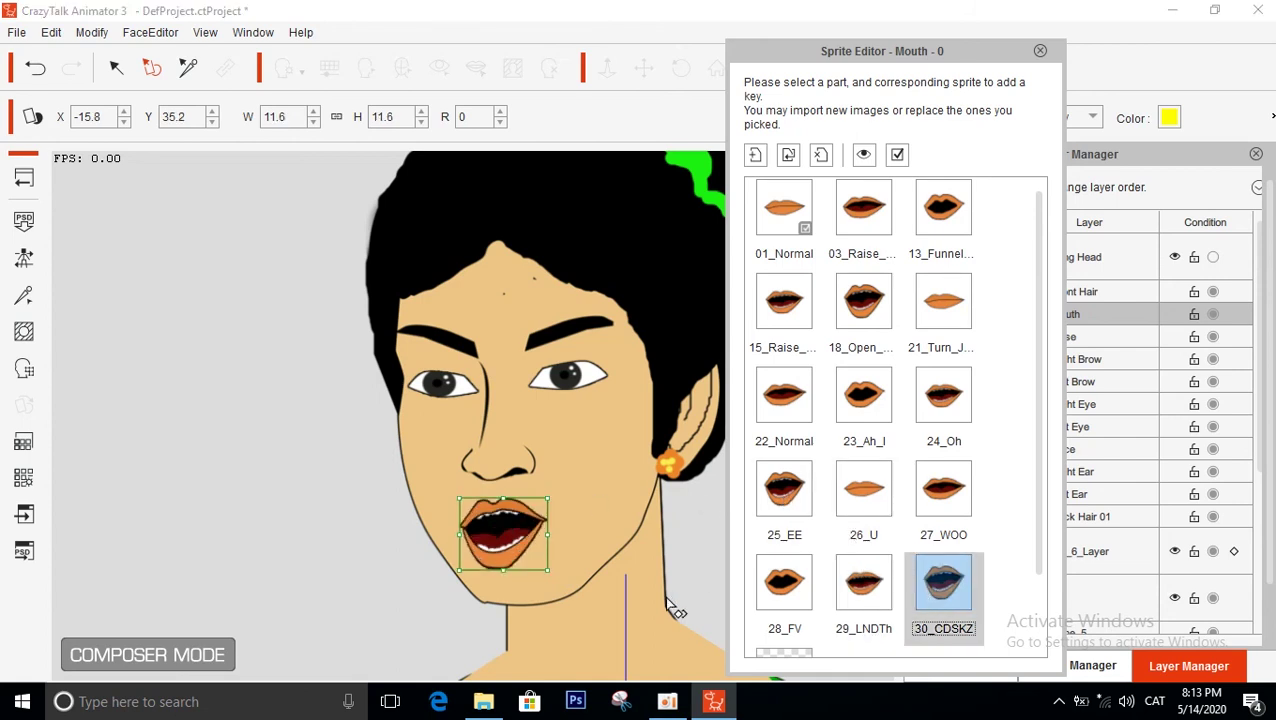
drag(503, 539, 504, 541)
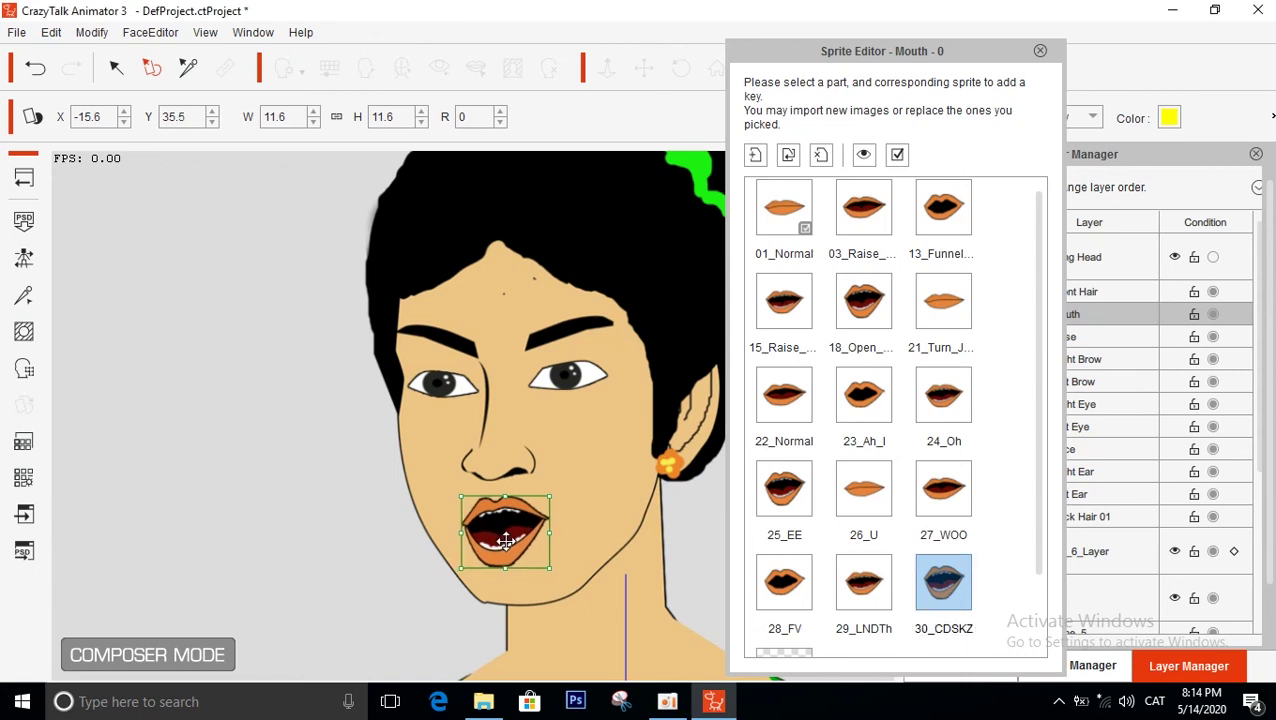
click(857, 592)
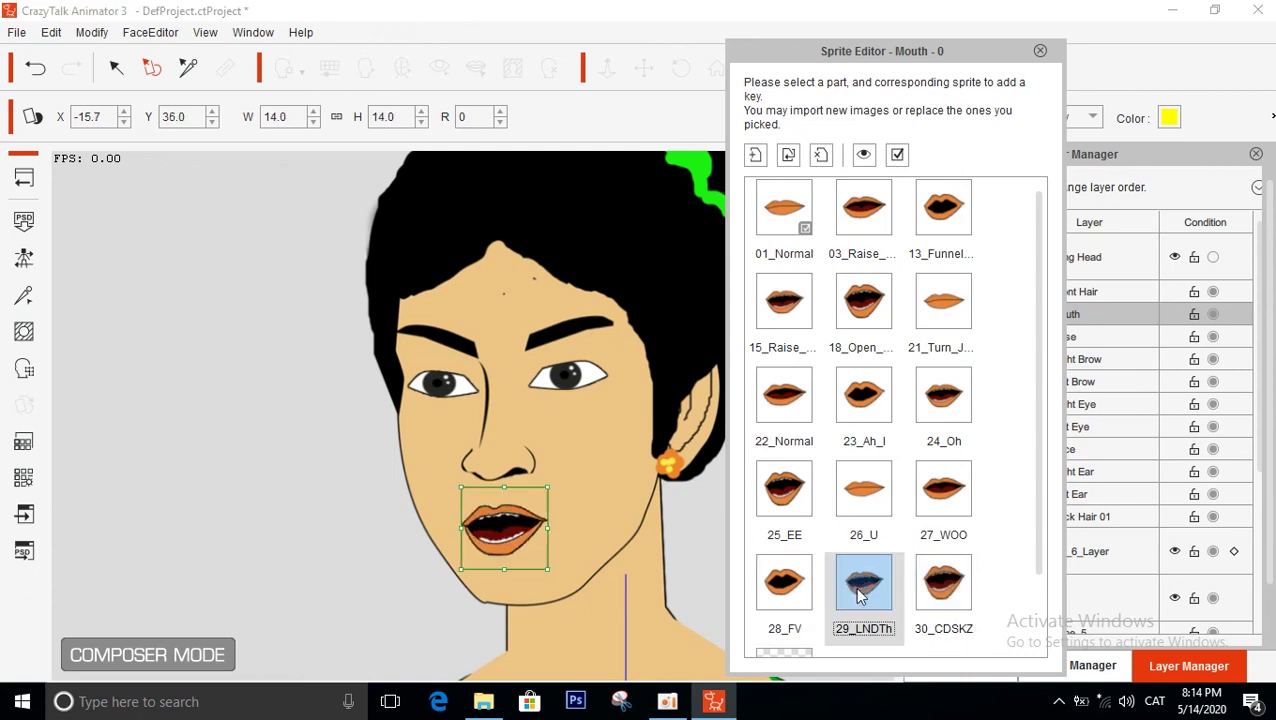
Add the m1 image as a new mouth sprite after 30_CDSKZ and place it over the mouth at about X -15.4, Y 36.2
click(938, 594)
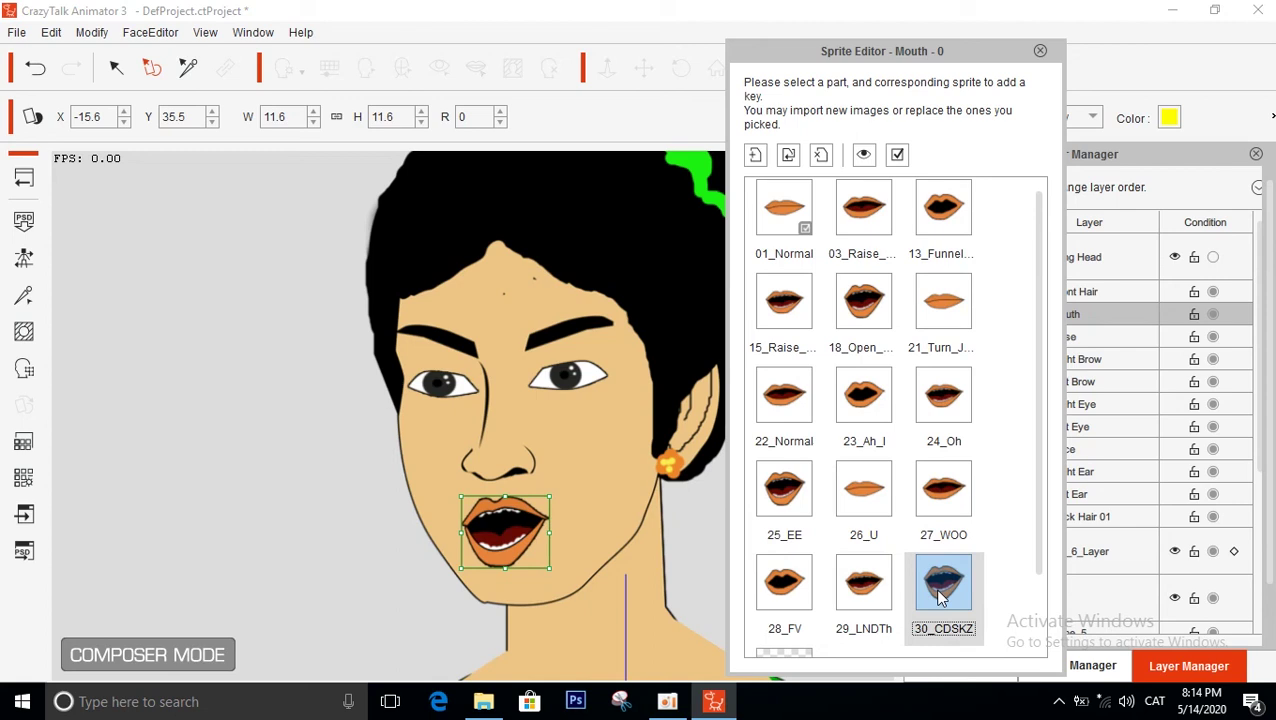
scroll(1040, 540, down, 1)
scroll(1040, 540, down, 3)
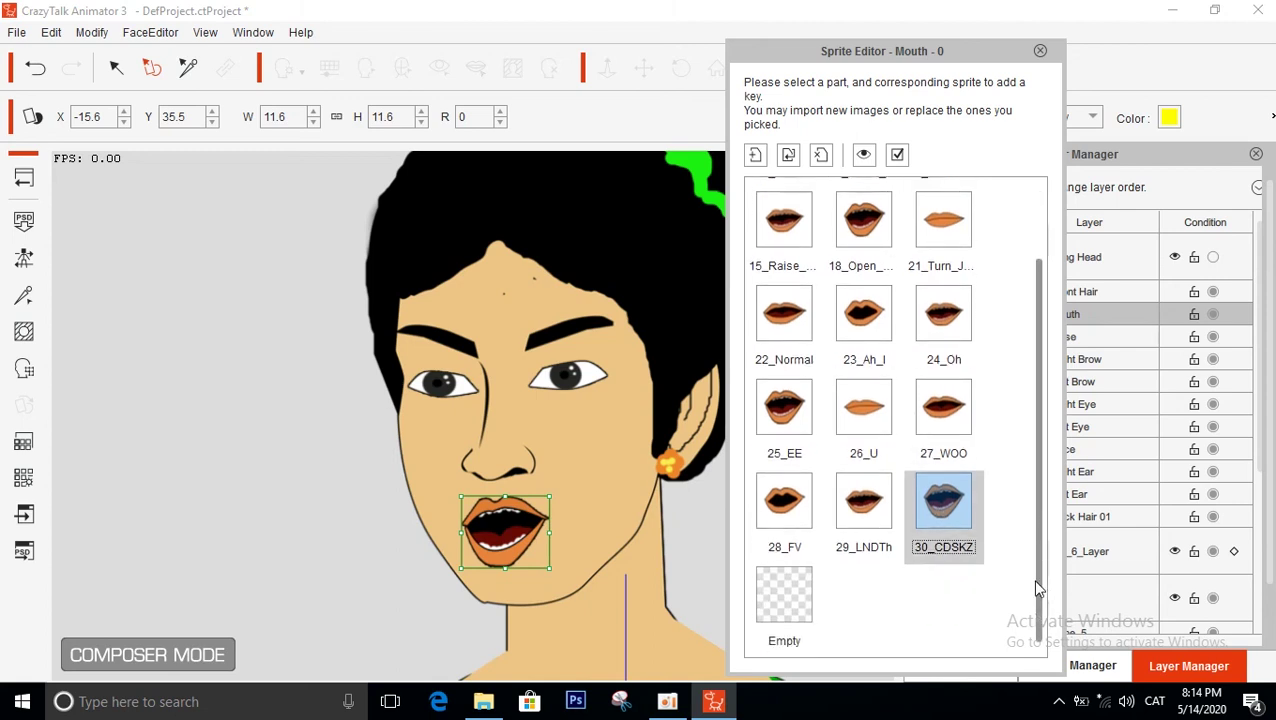
click(783, 600)
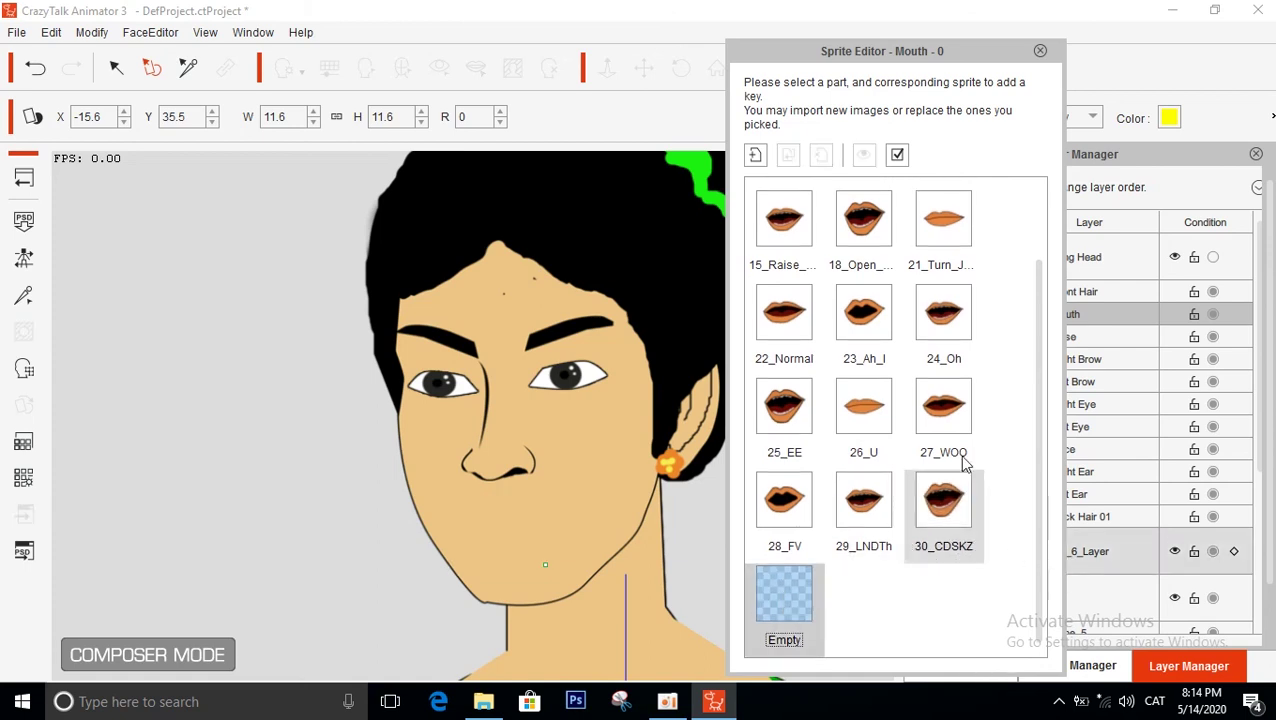
click(755, 158)
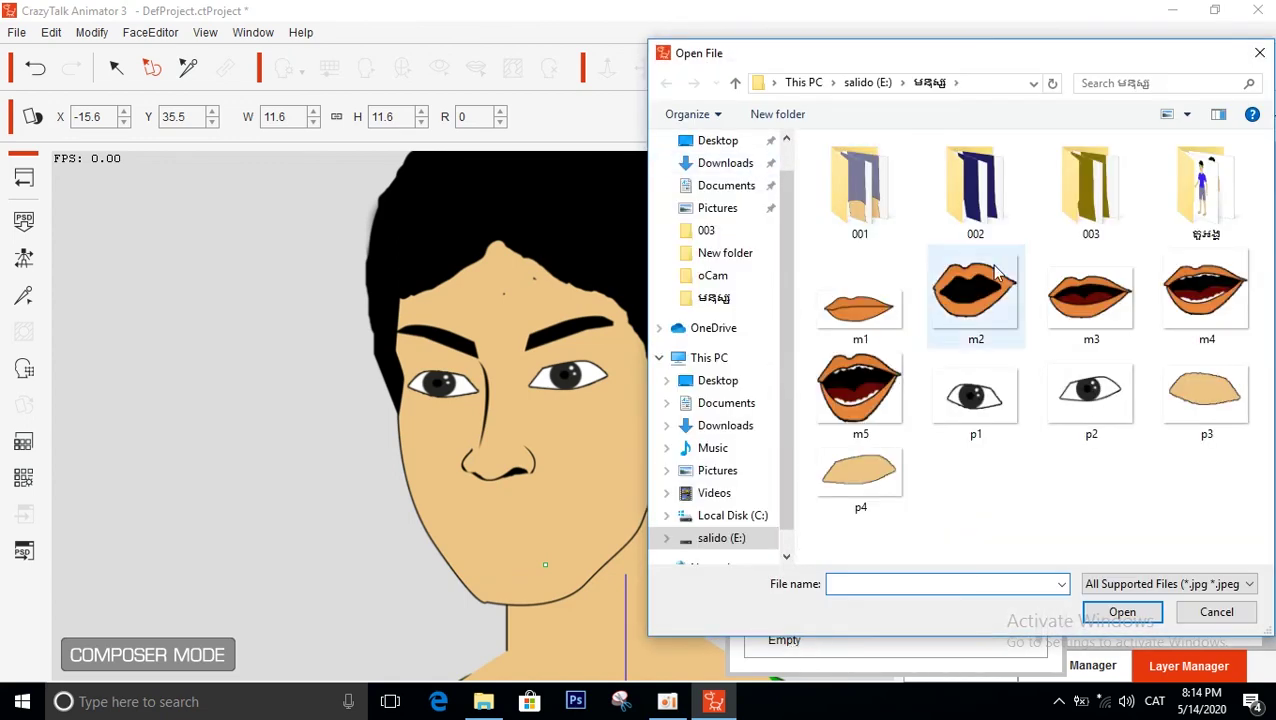
double_click(889, 306)
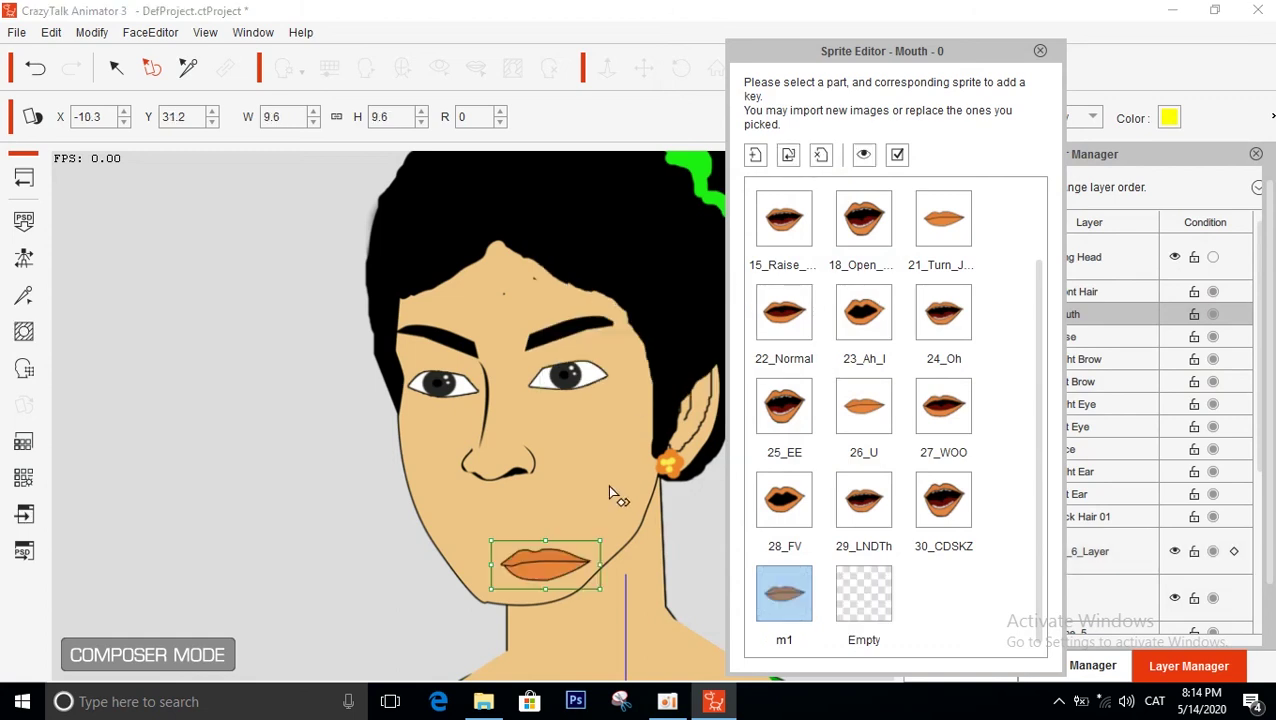
click(558, 562)
drag(558, 562, 519, 522)
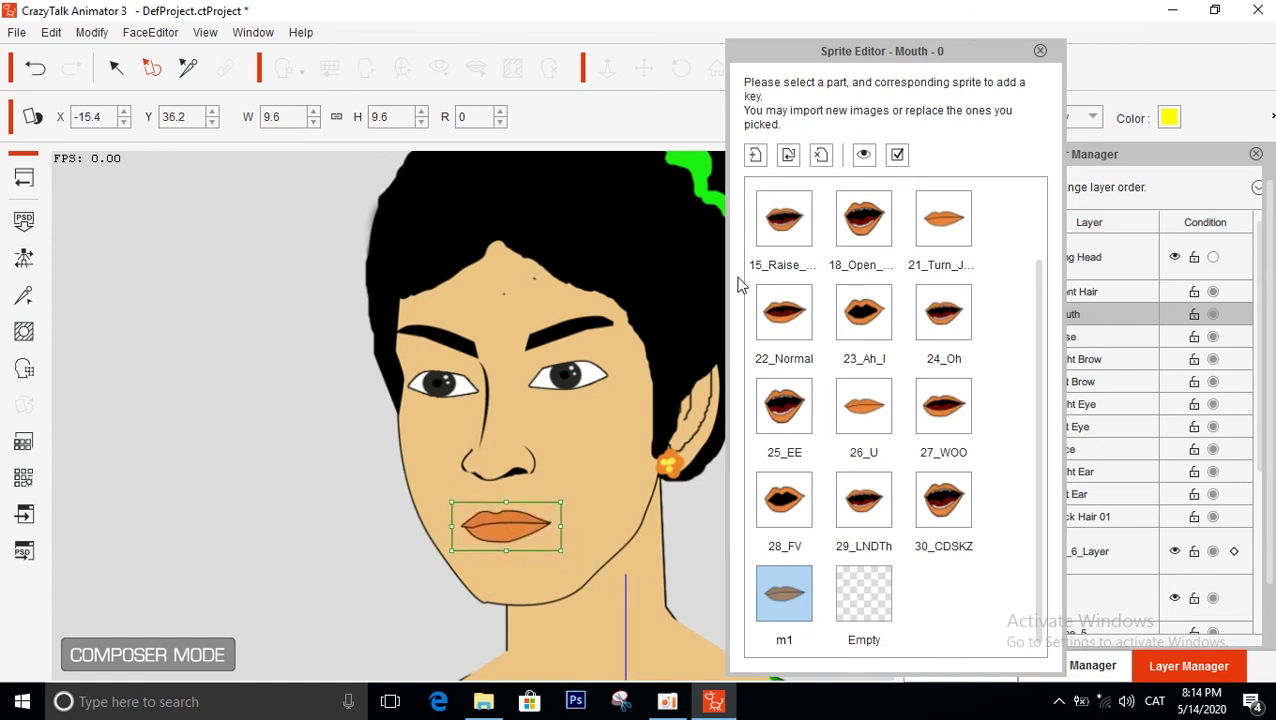
Compare the new m1 sprite with 01_Normal and shift it to about X -15.3, Y 36.7
drag(1043, 493, 1022, 362)
click(776, 223)
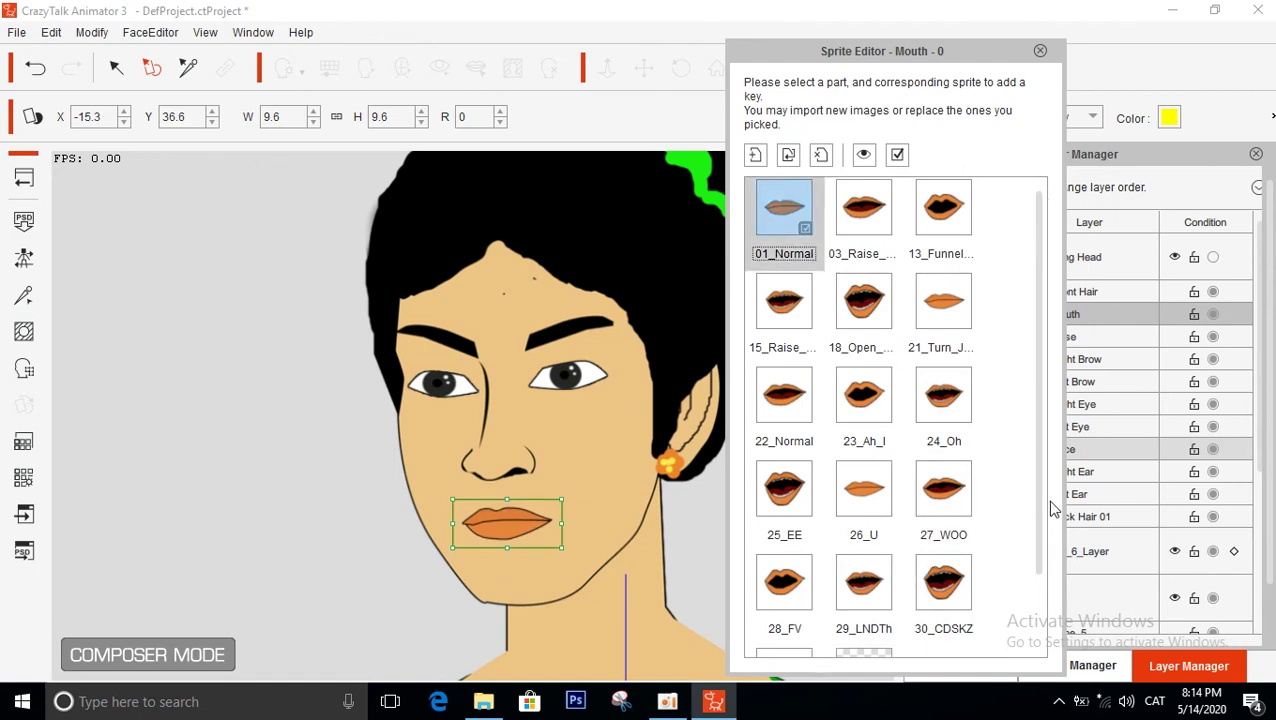
drag(1044, 515, 1040, 588)
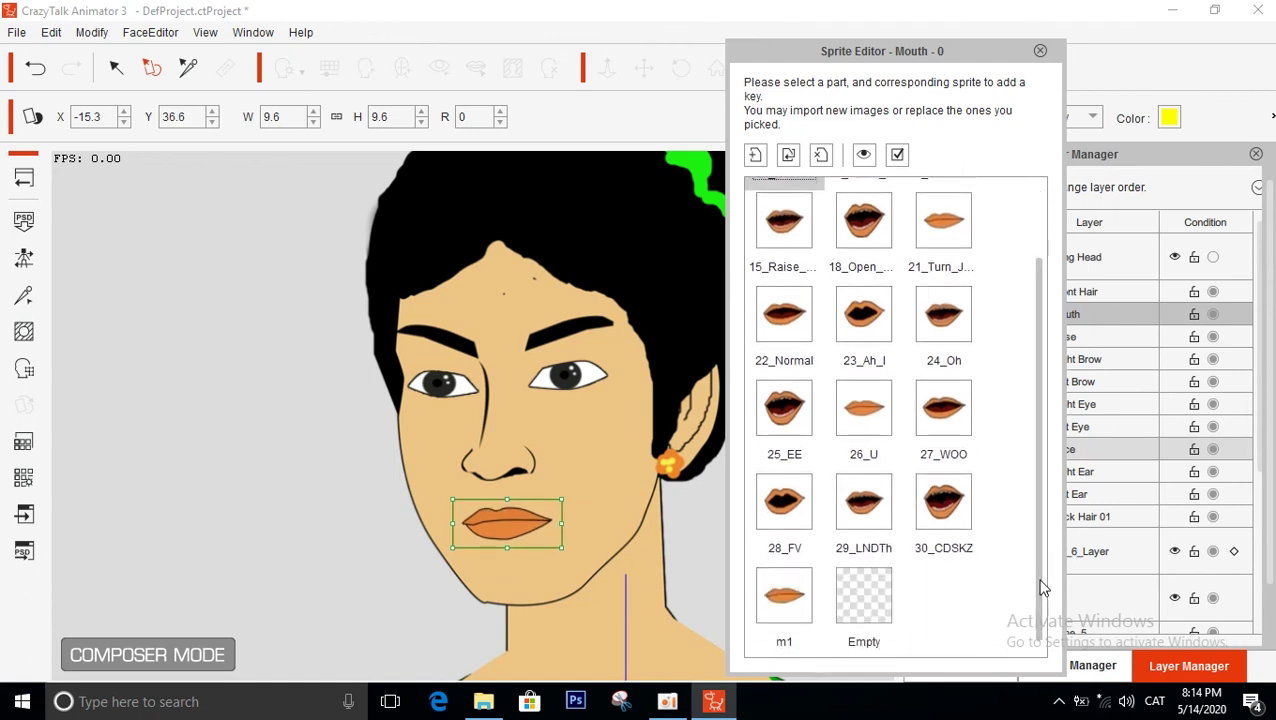
click(789, 606)
drag(521, 533, 522, 530)
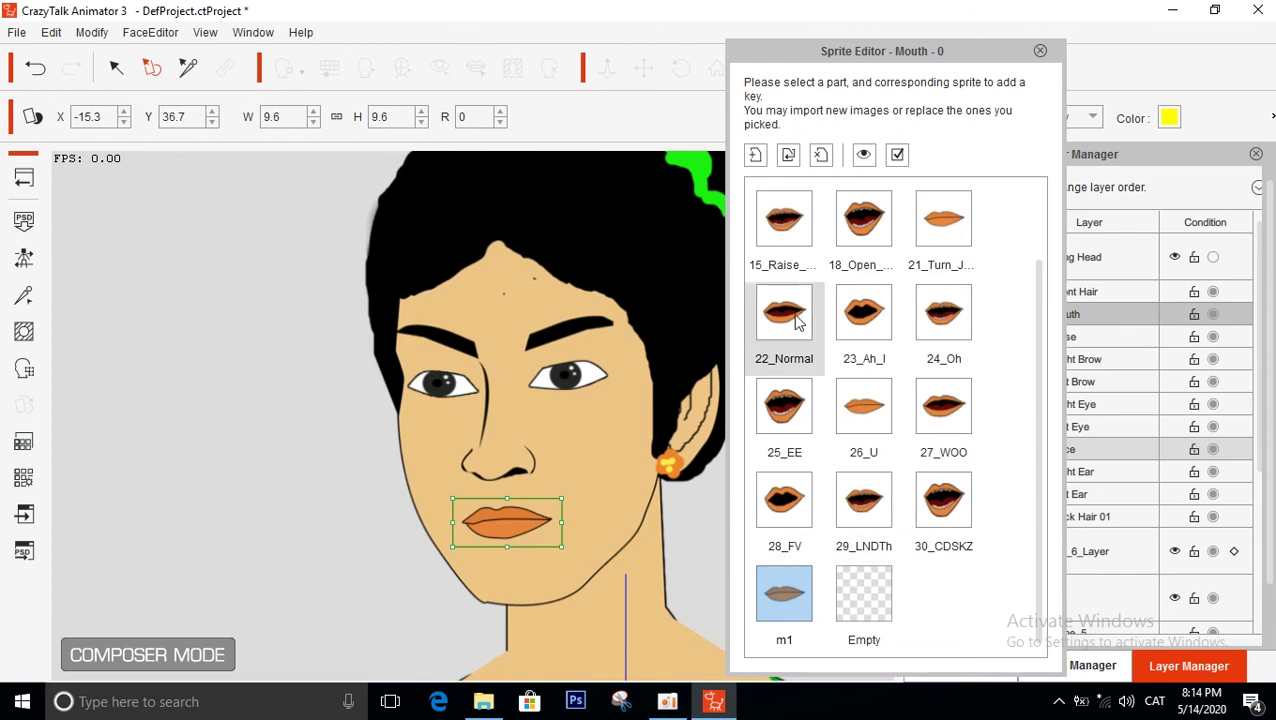
Recheck m1 against 01_Normal, move it to about X -15.7, Y 36.6, and close the Sprite Editor
scroll(1025, 402, up, 2)
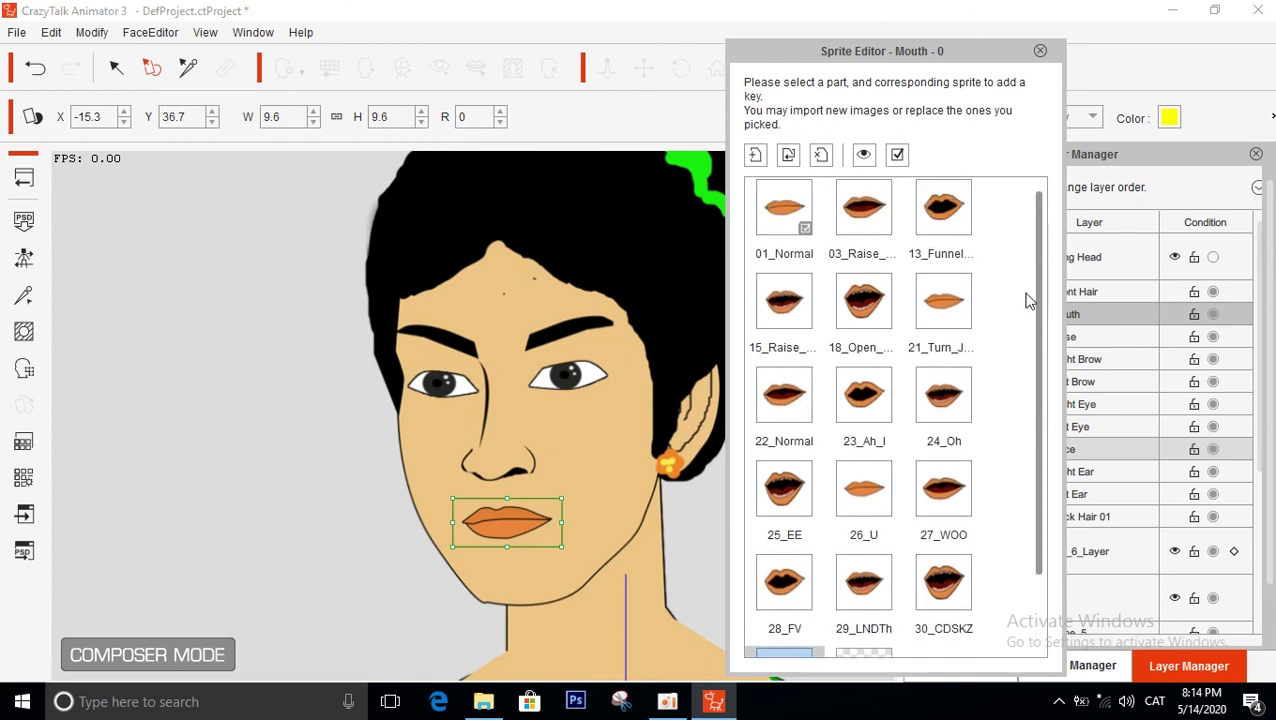
click(802, 232)
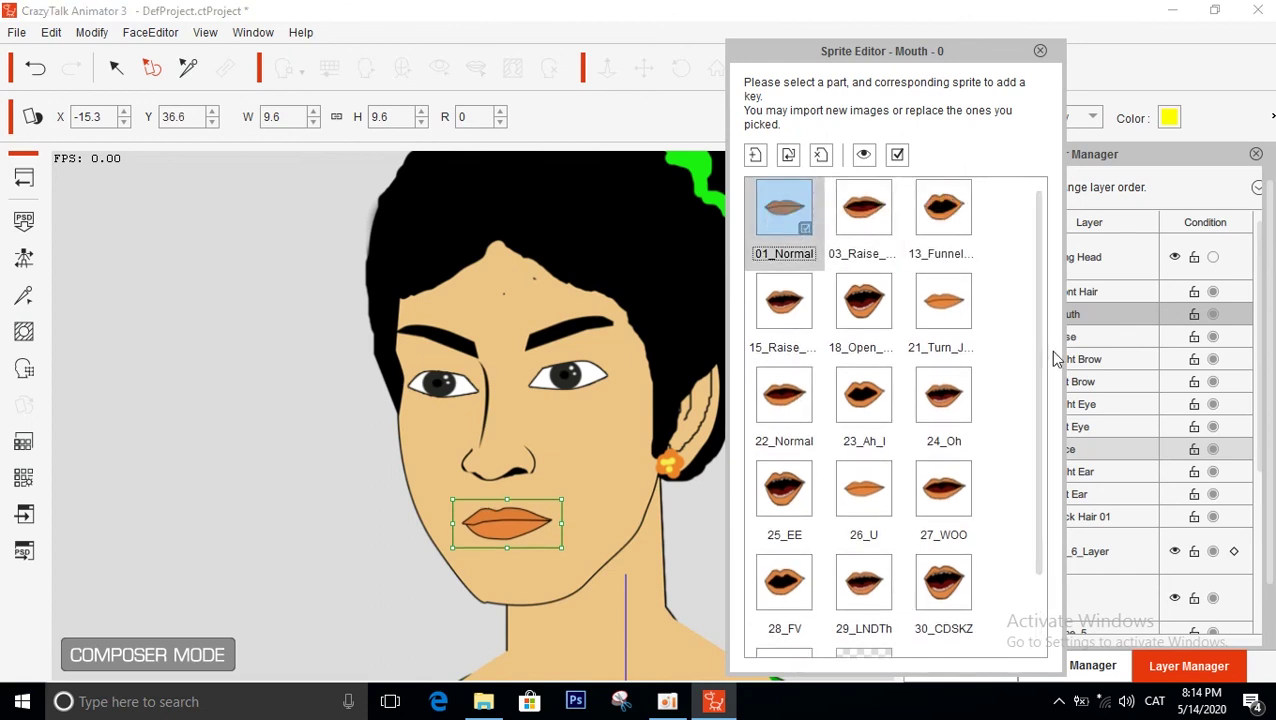
scroll(1040, 355, down, 2)
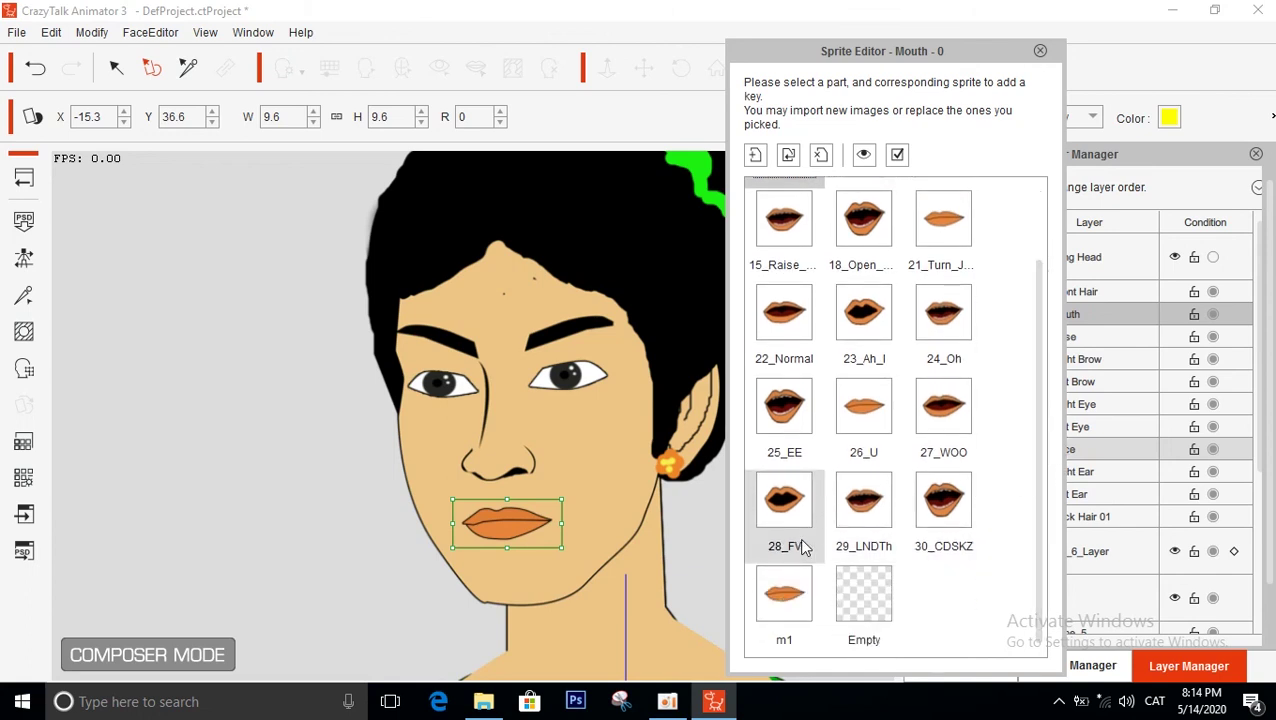
click(780, 592)
drag(516, 532, 512, 531)
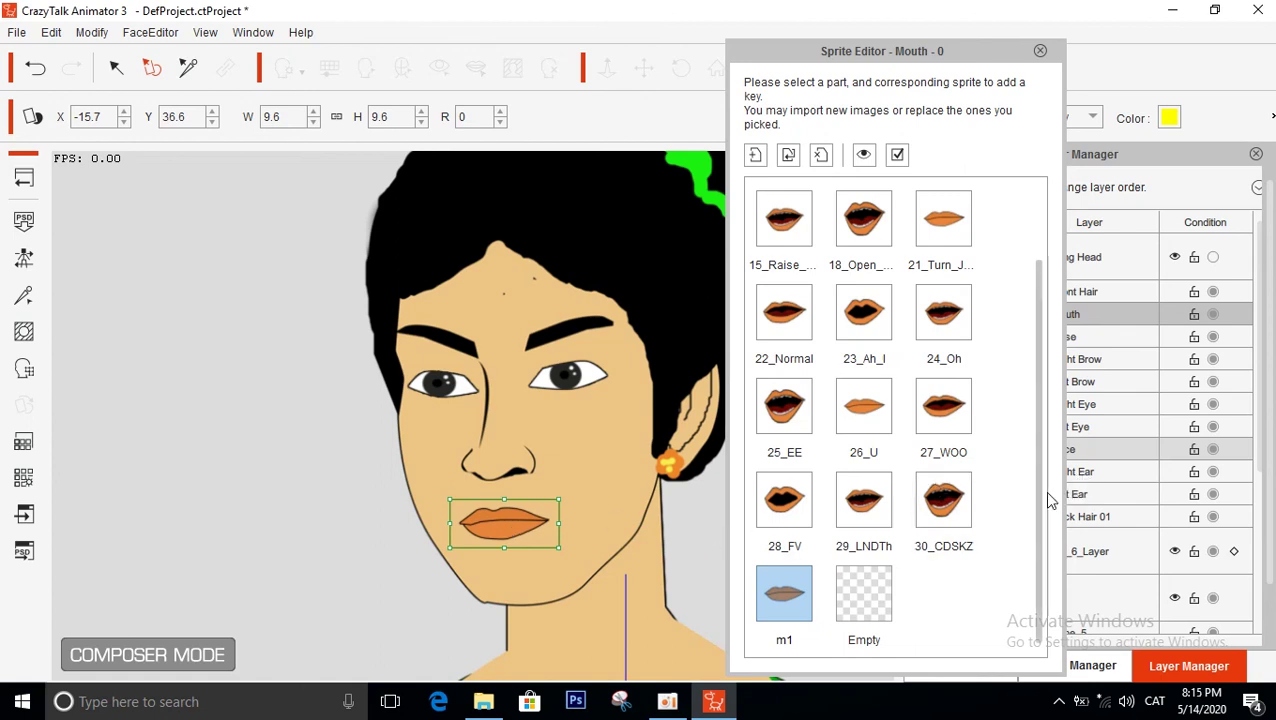
scroll(1017, 364, up, 1)
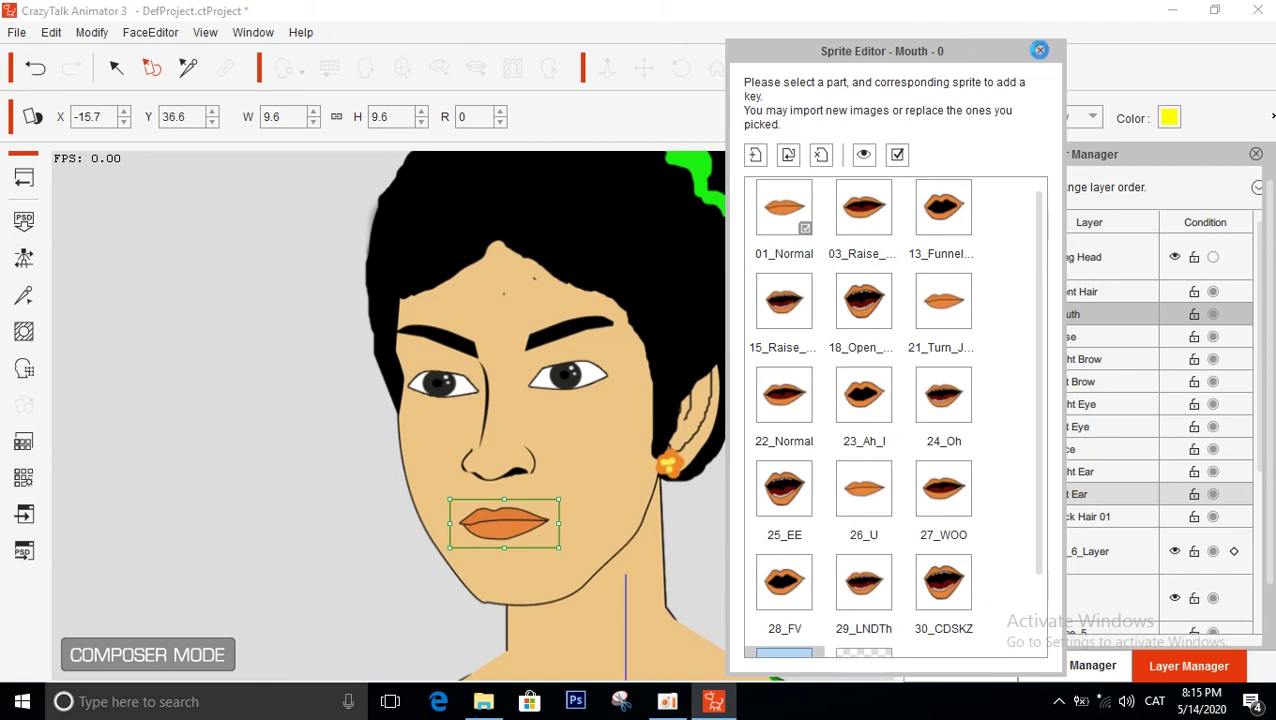
click(1040, 51)
click(812, 461)
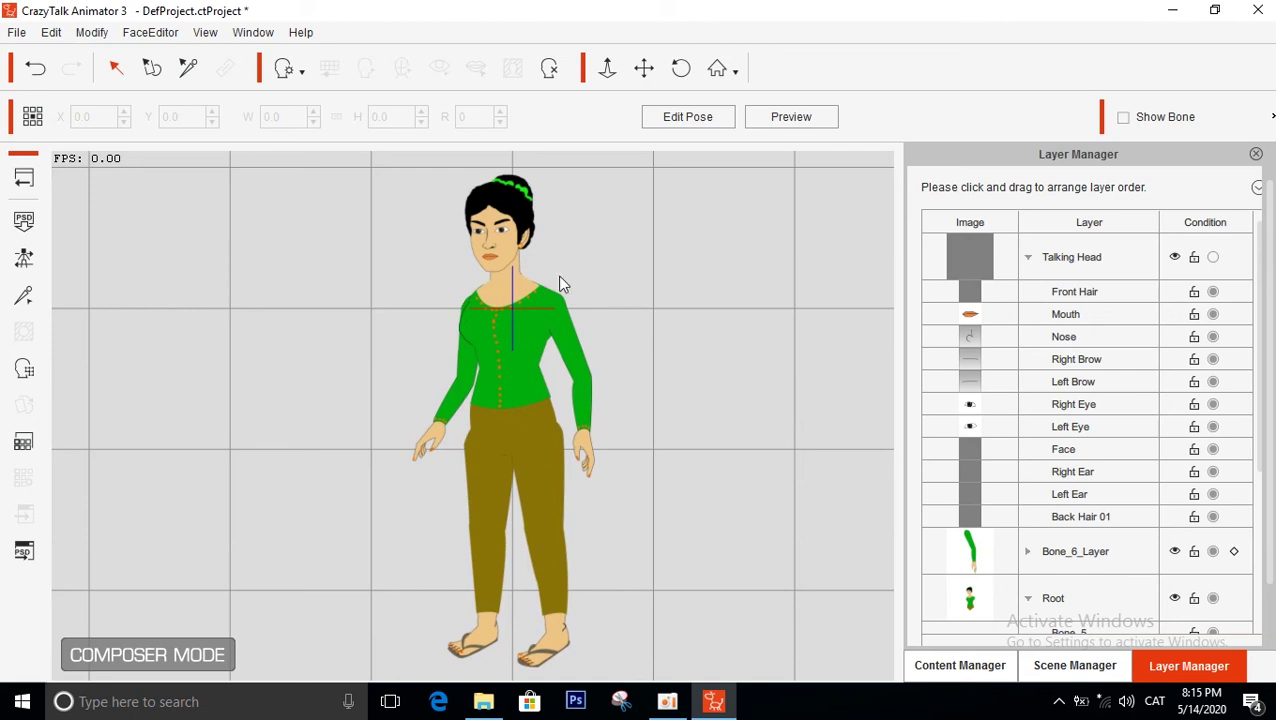
Start saving the character and browse to the character subfolder beside folders 001, 002 and 003 on the E: drive
click(22, 35)
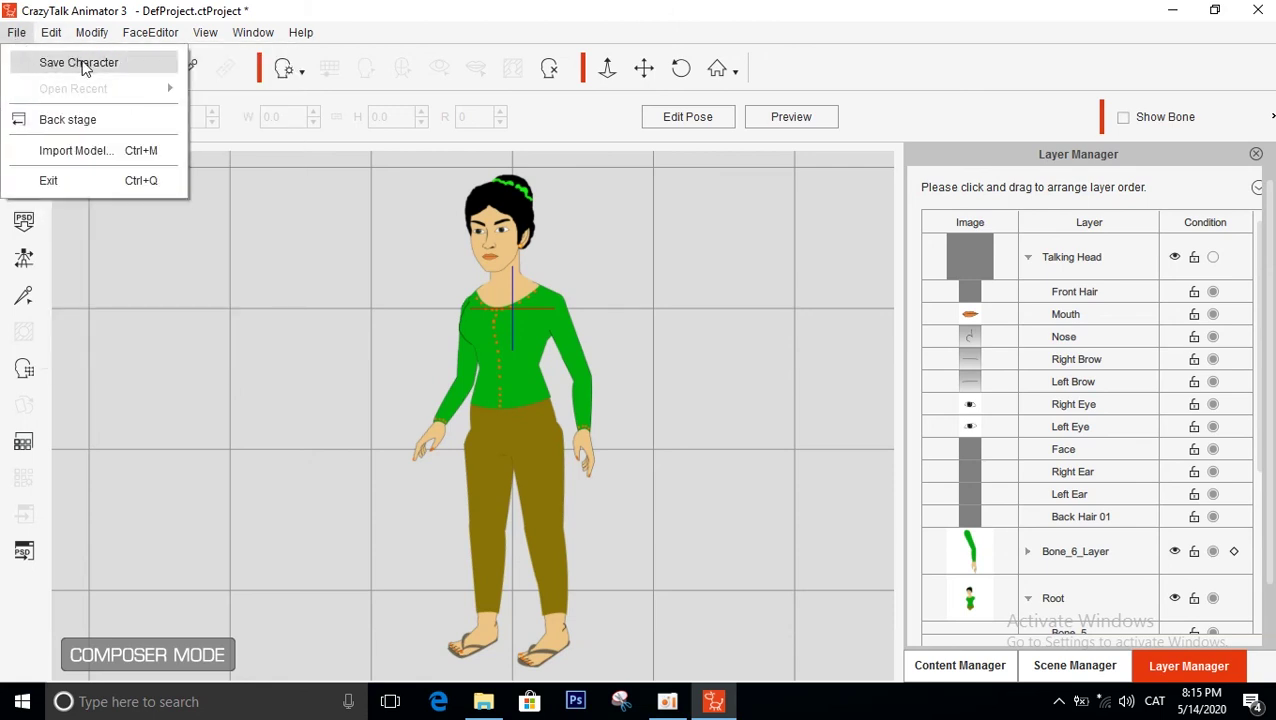
click(85, 64)
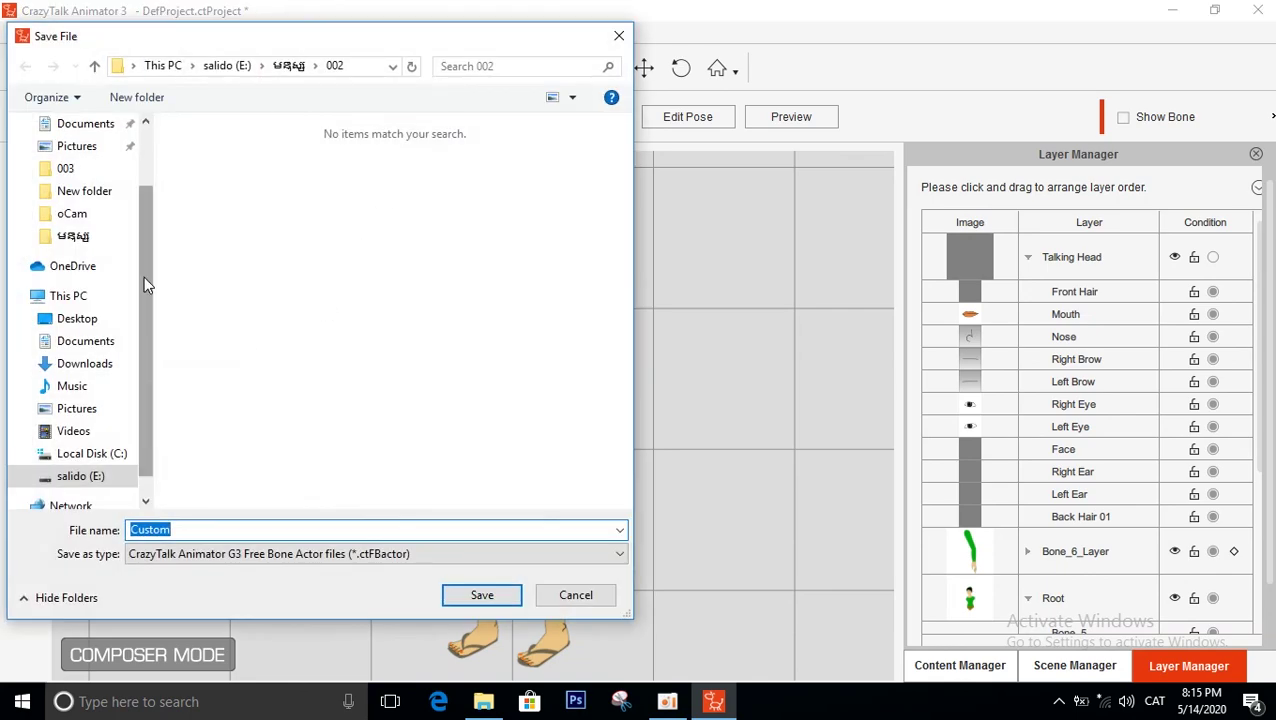
scroll(144, 276, down, 1)
click(116, 460)
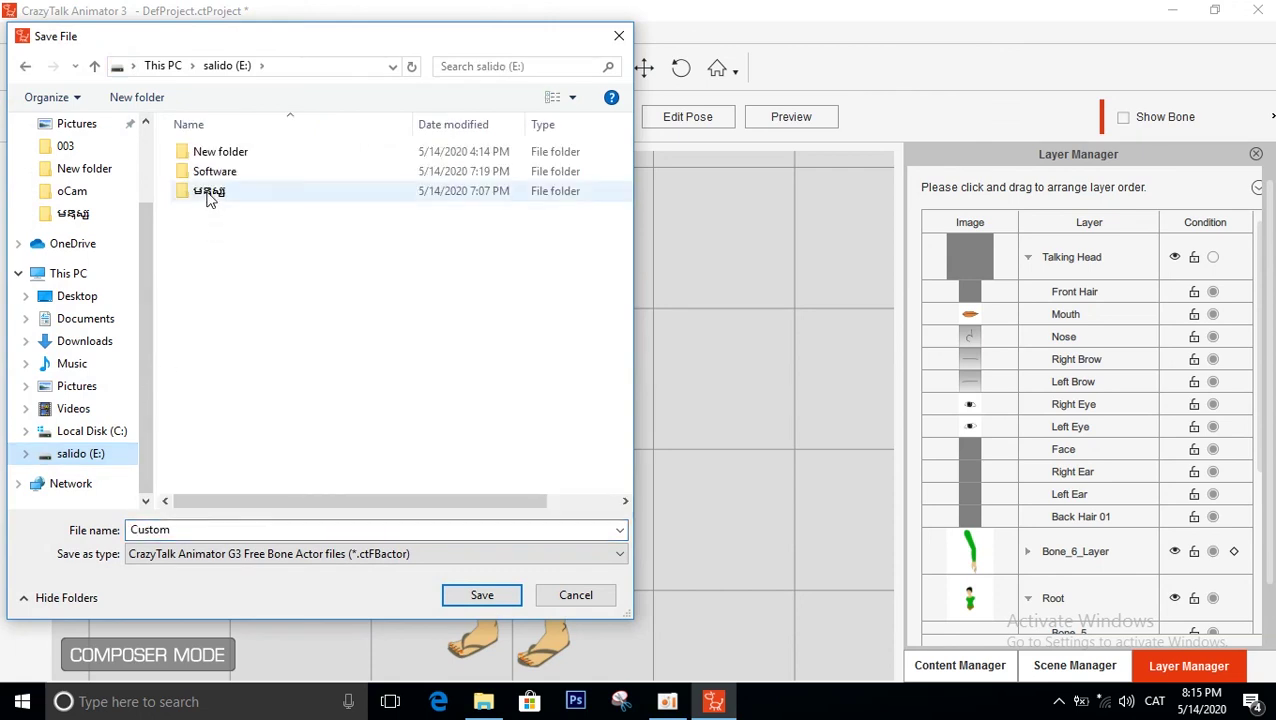
double_click(209, 193)
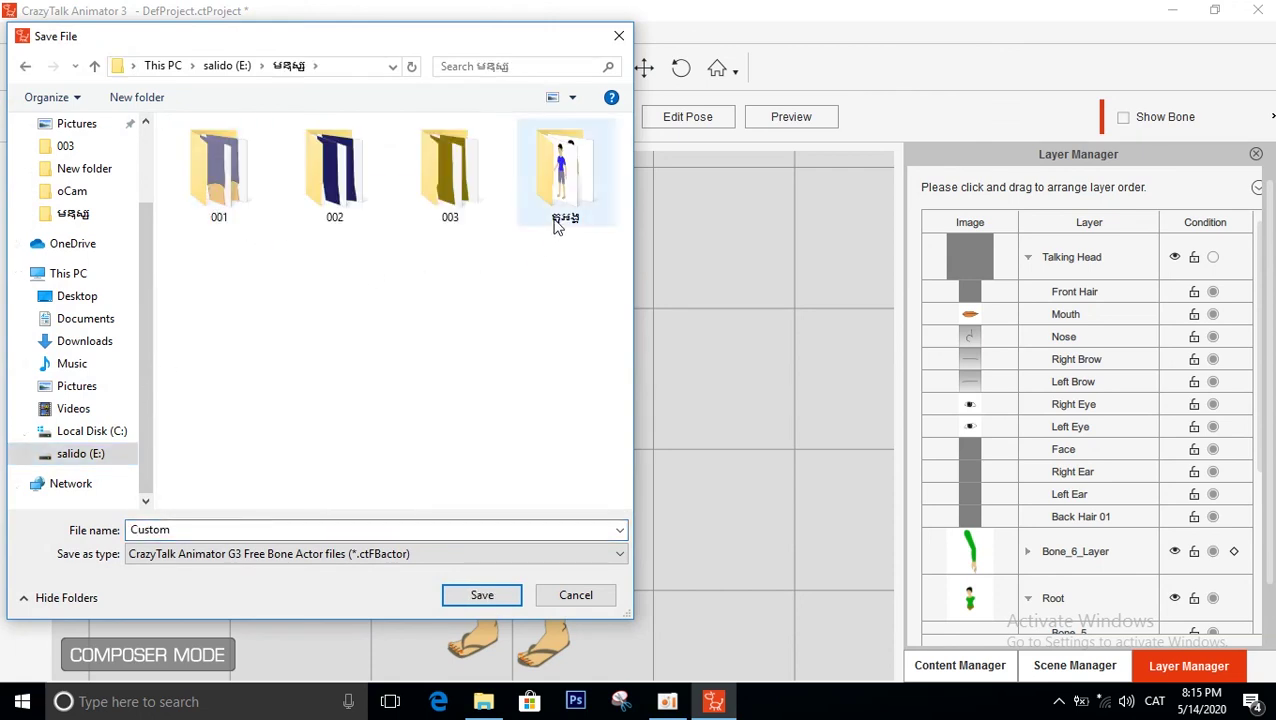
click(565, 185)
double_click(565, 185)
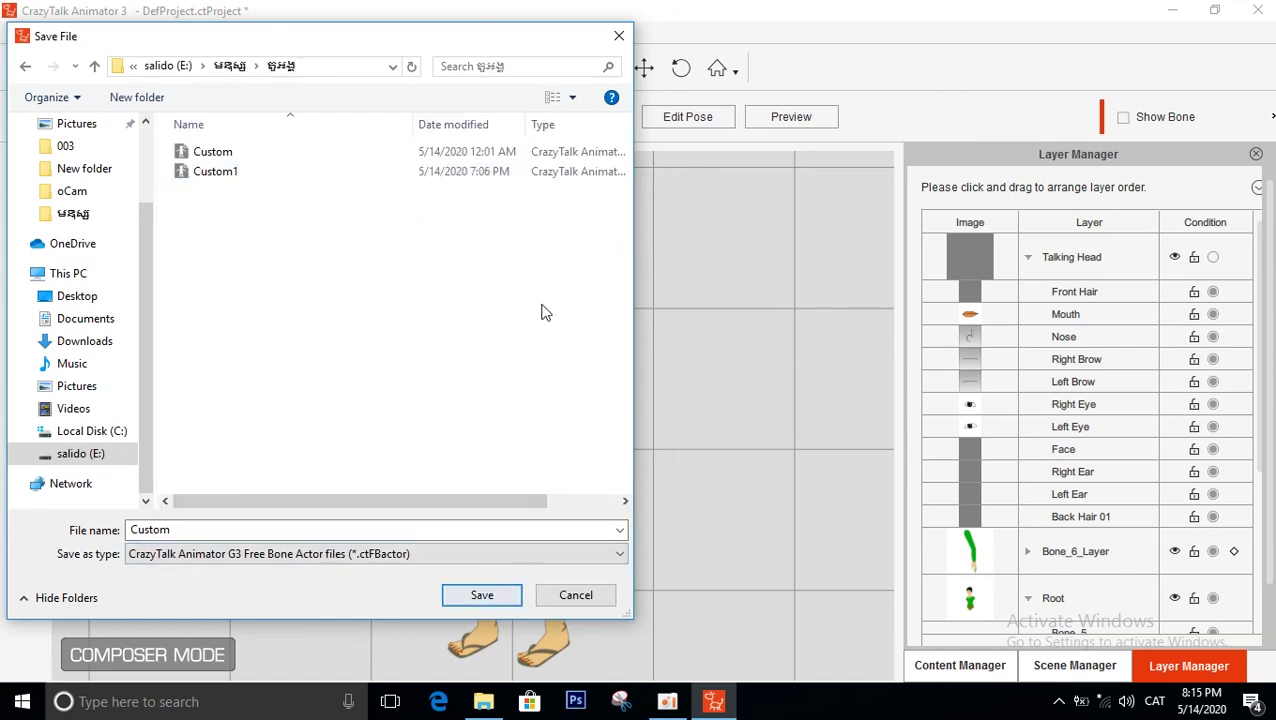
Show the saved characters in the folder as extra large icons and look through their previews and names
click(574, 98)
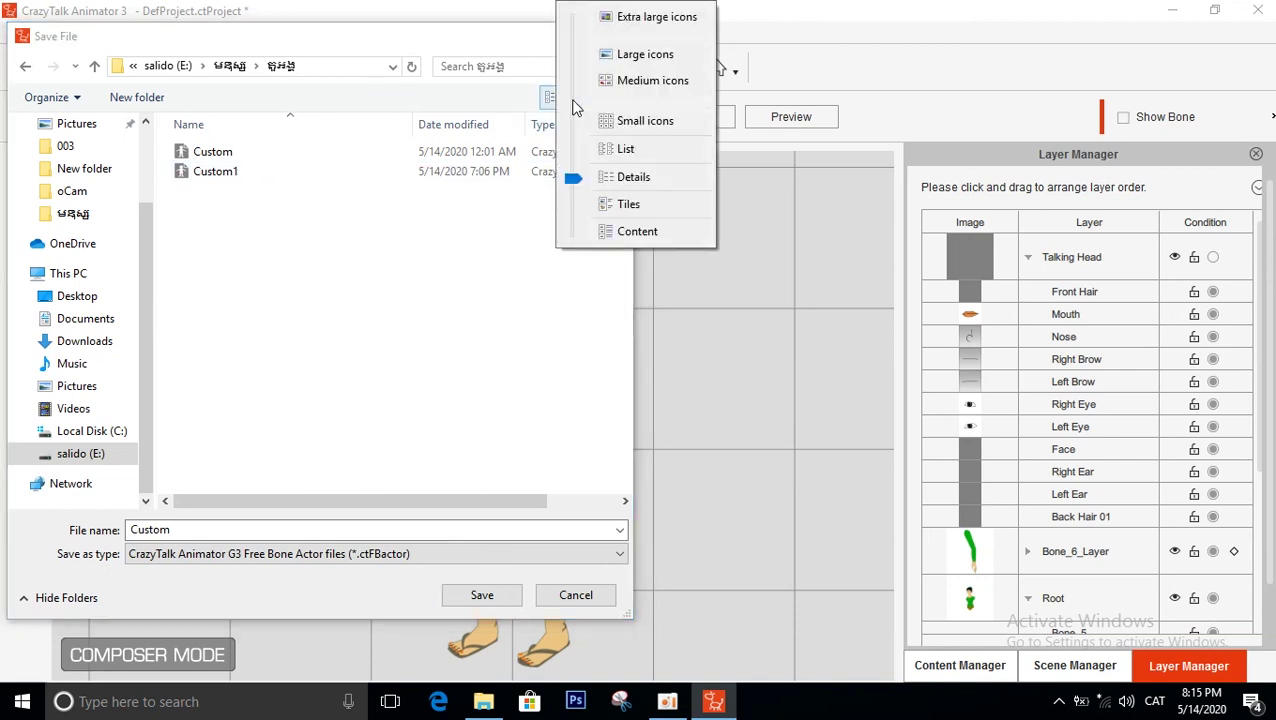
click(615, 17)
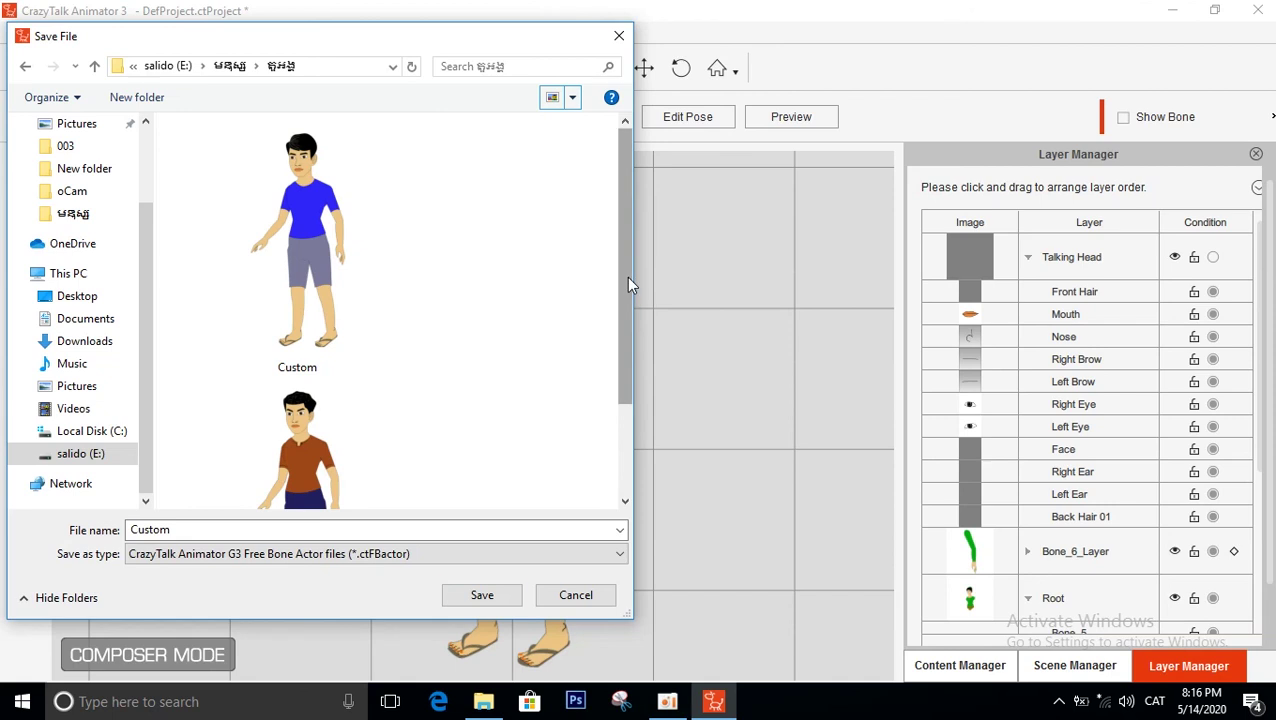
drag(626, 276, 627, 459)
Name the character file Custom2 and save it as a CrazyTalk Animator G3 Free Bone Actor file
click(400, 530)
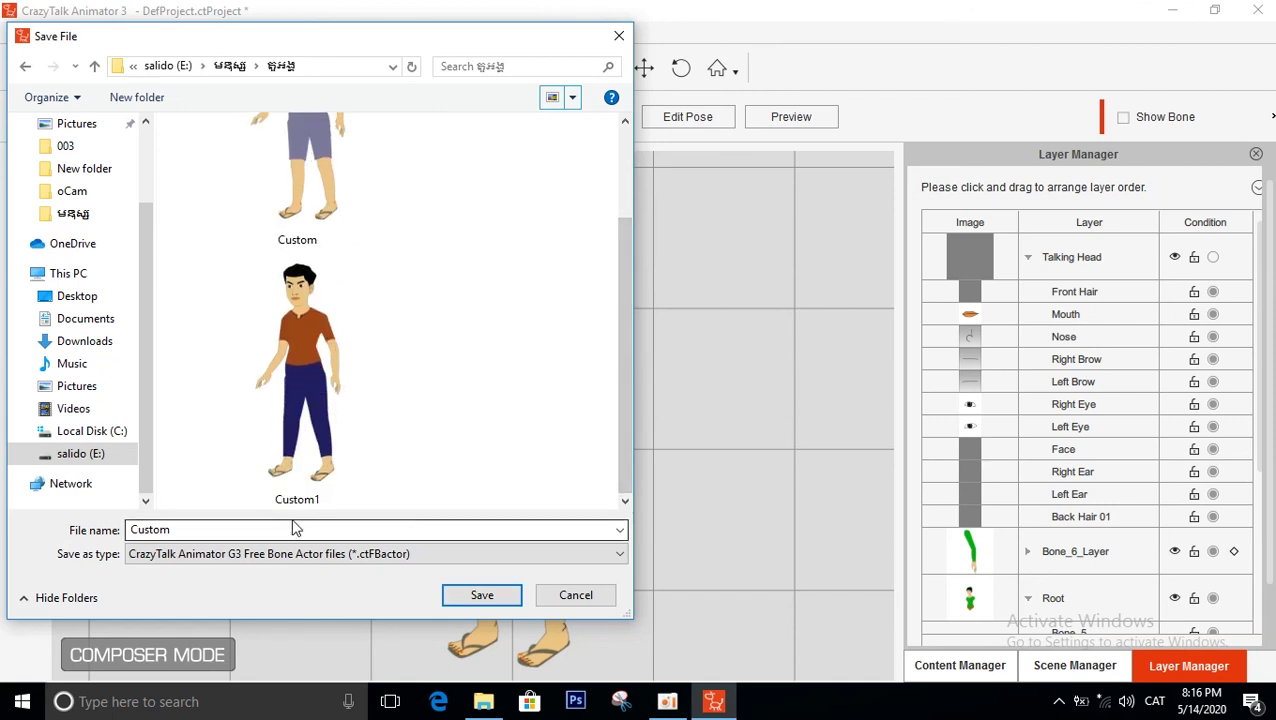
double_click(190, 531)
click(189, 532)
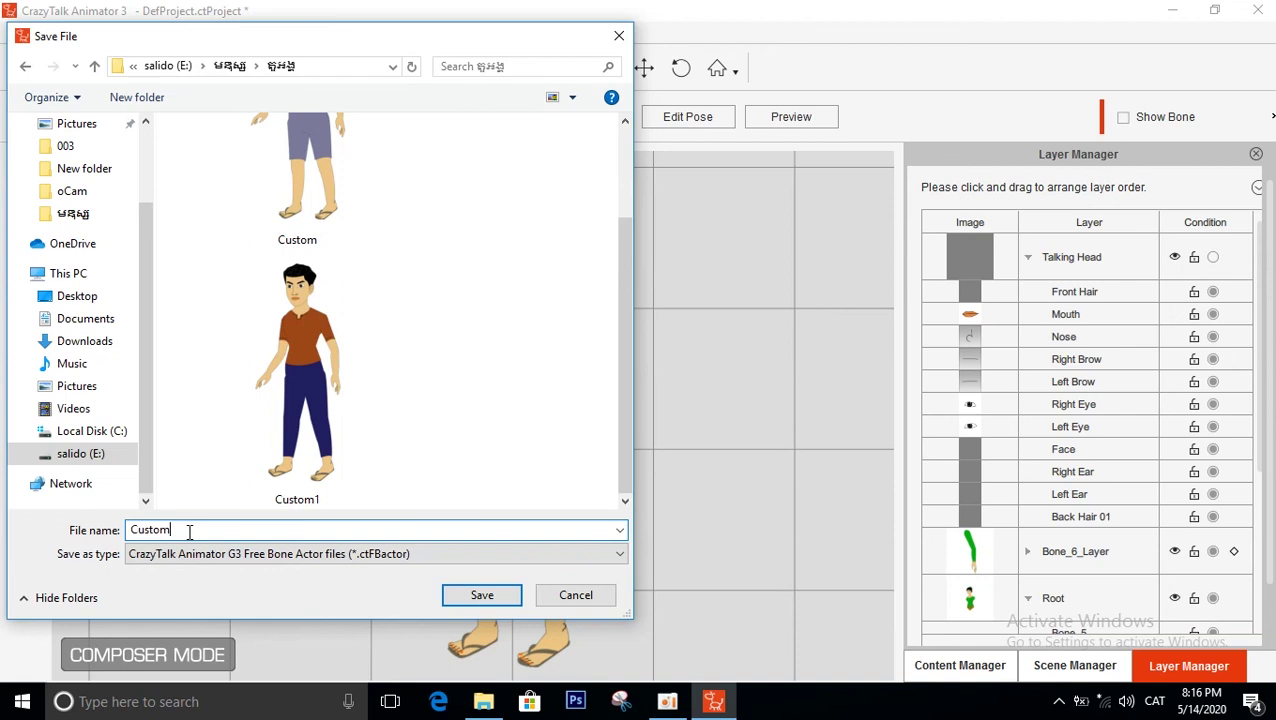
text(8)
key(BackSpace)
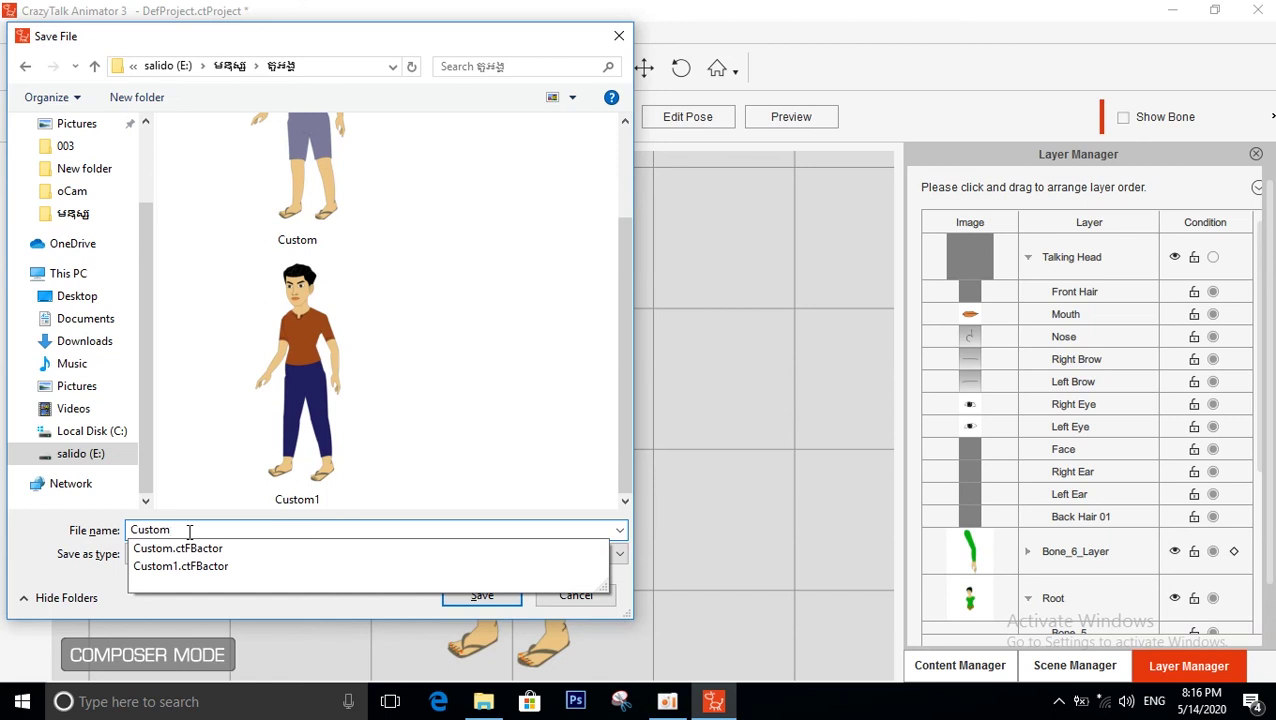
text(2)
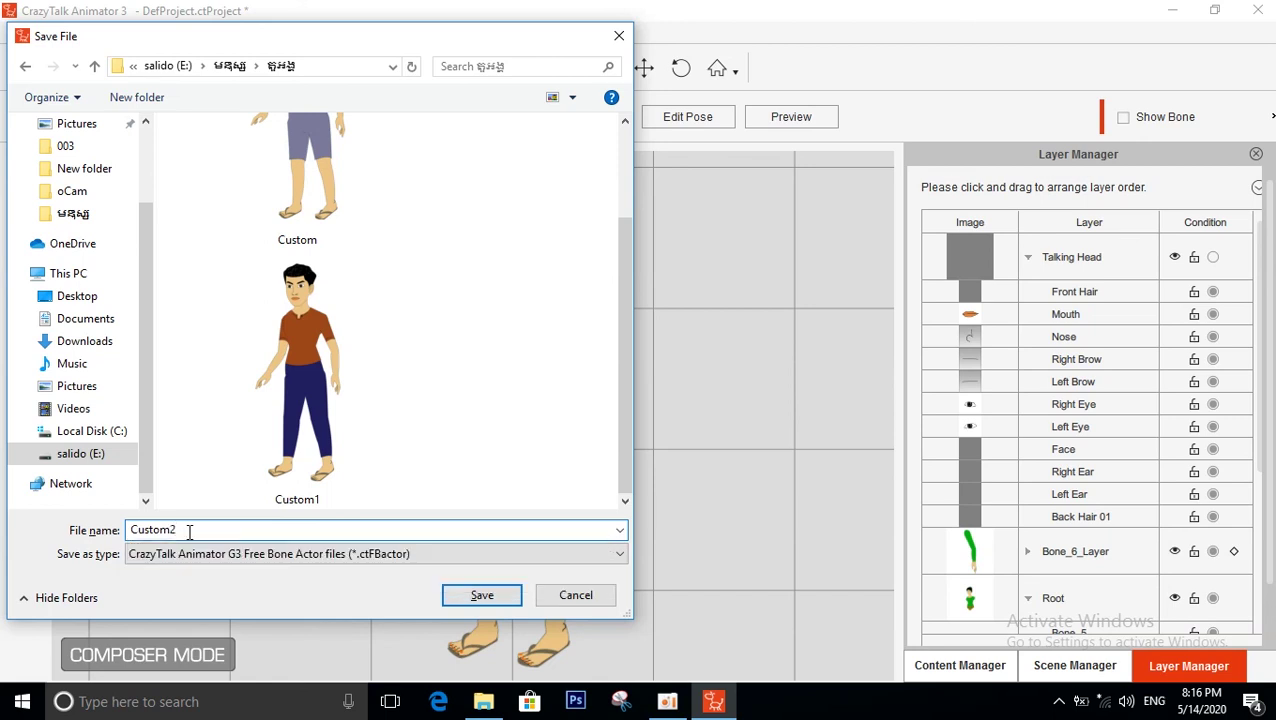
click(478, 596)
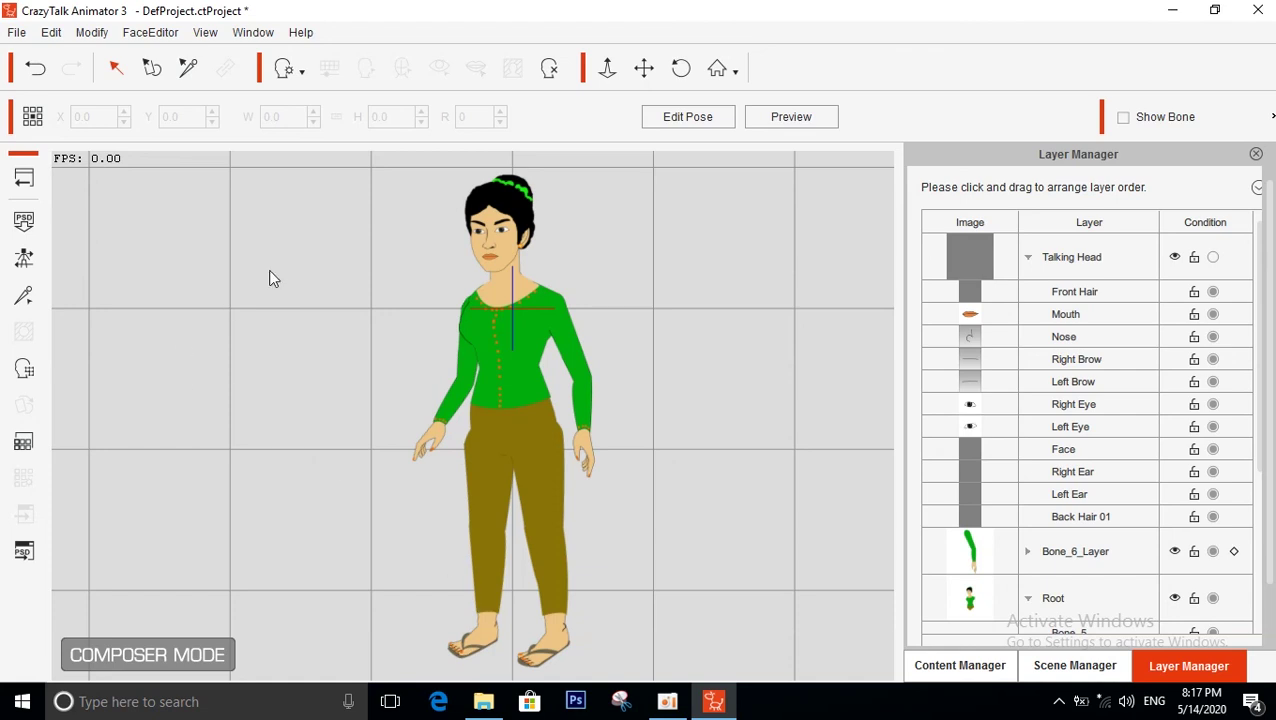
Minimize the animator, switch to File Explorer, and open the character subfolder to check the saved file
click(1175, 10)
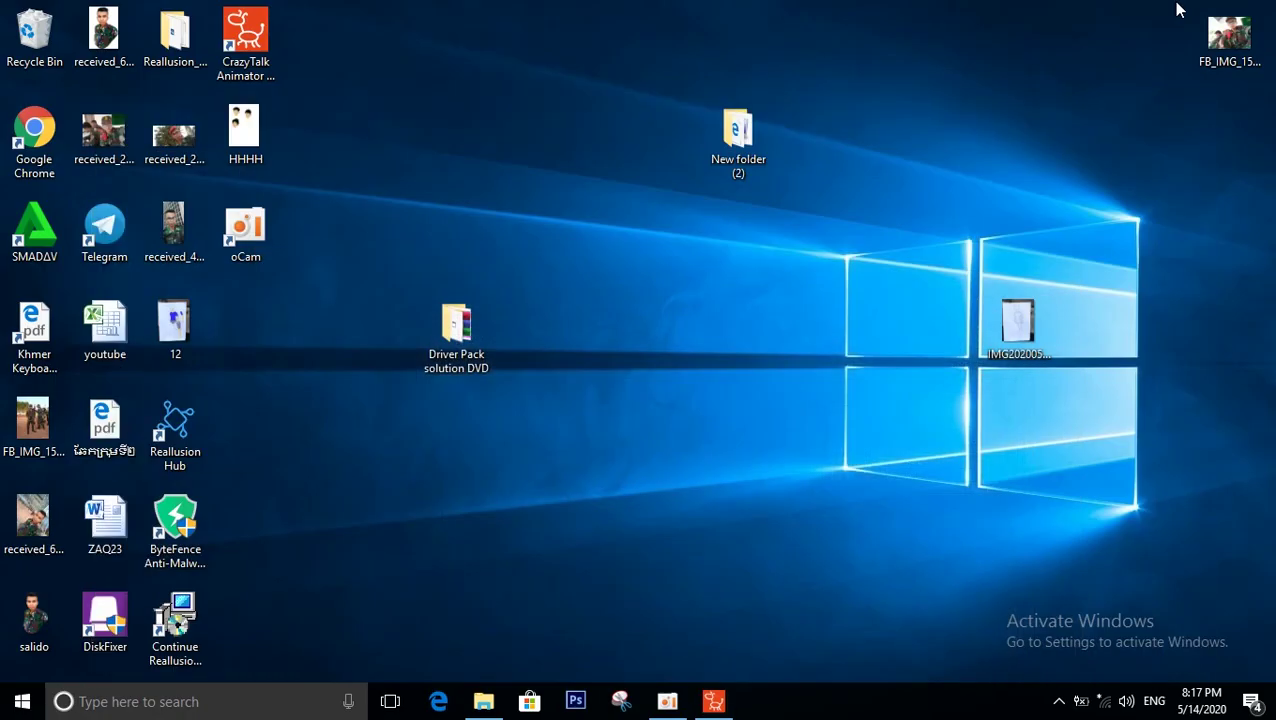
click(486, 709)
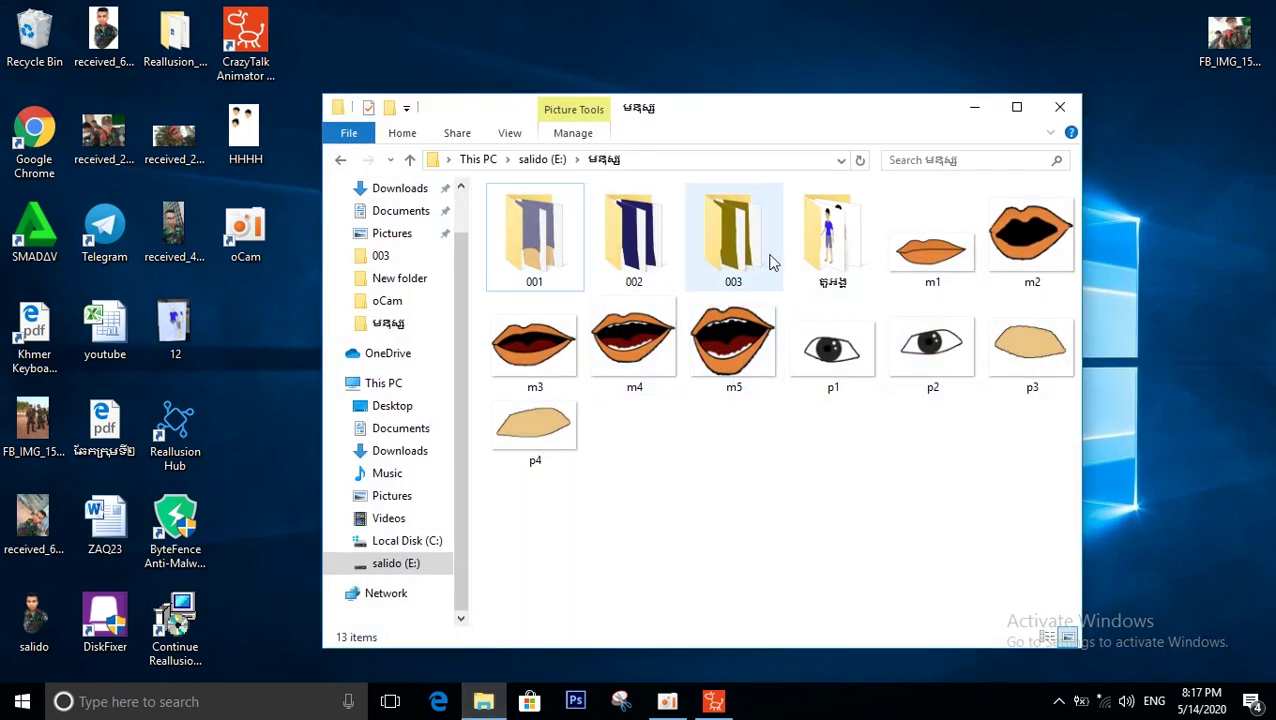
double_click(843, 264)
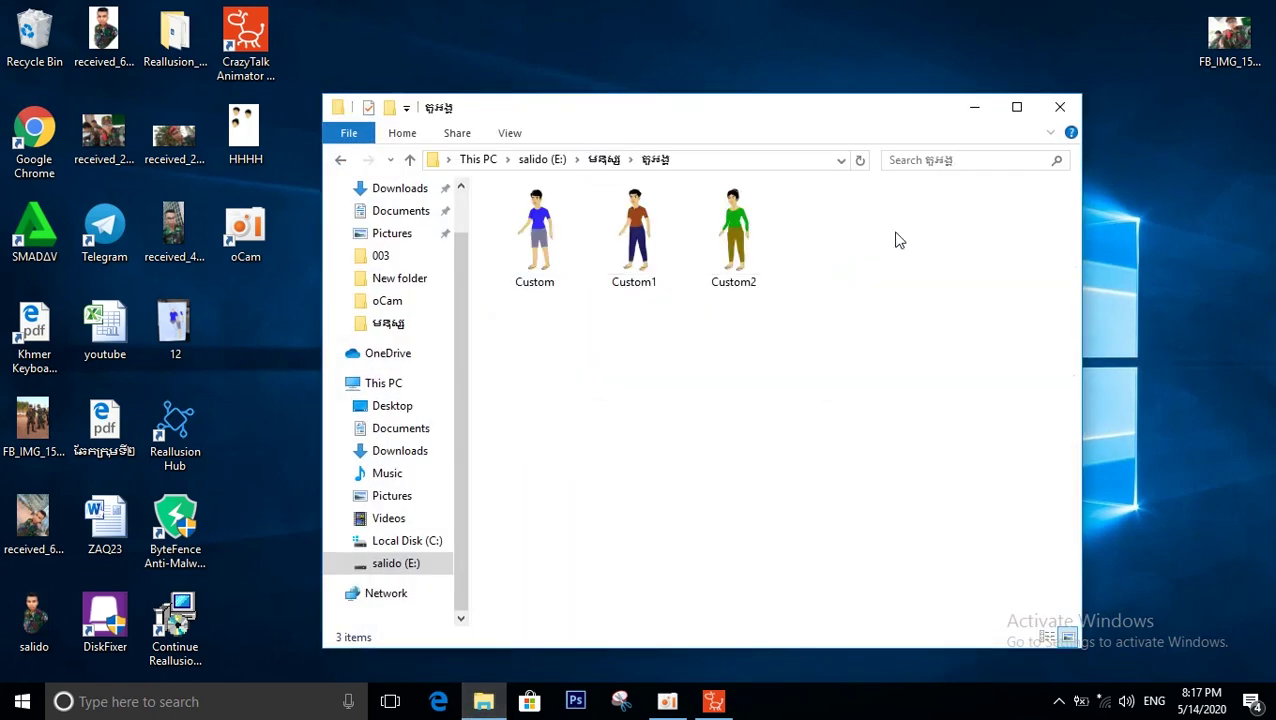